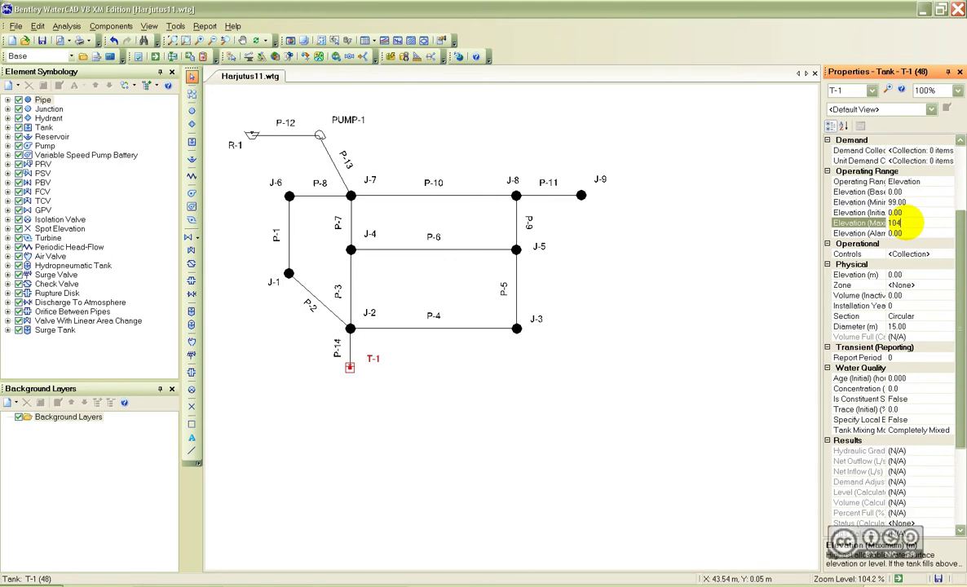
Set tank T-1's initial elevation to 103.40 m and its base elevation to 98 m.
left_click(895, 212)
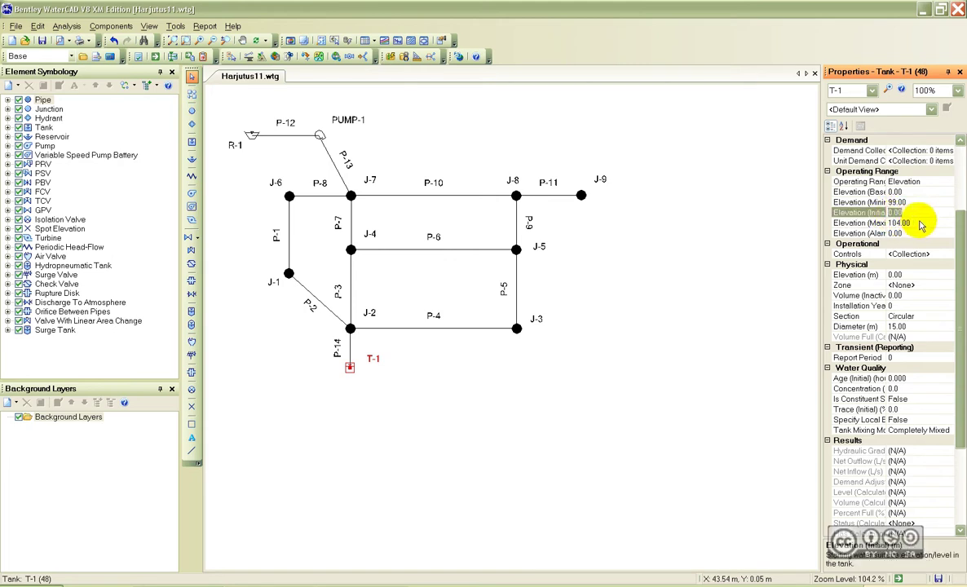
type("103")
left_click(901, 192)
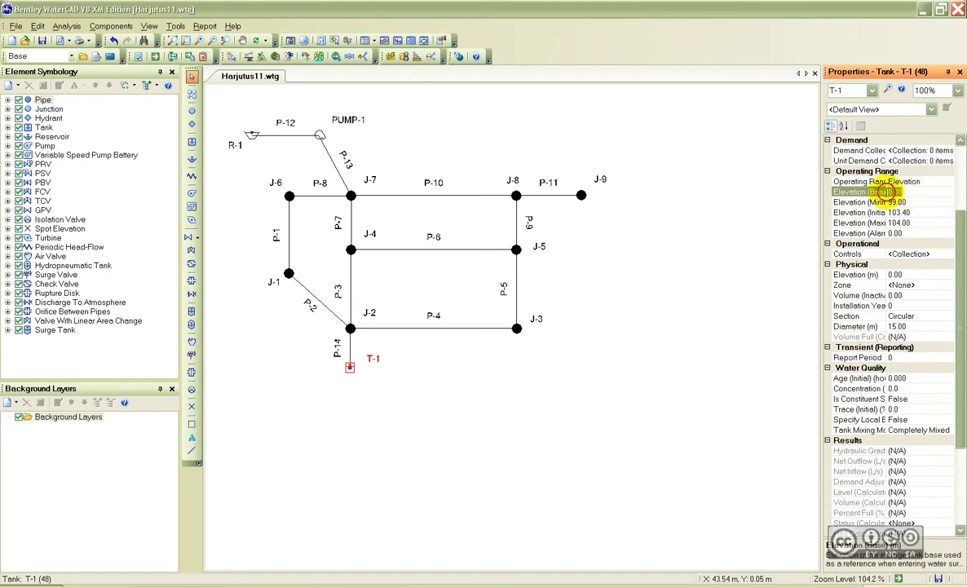
type("98")
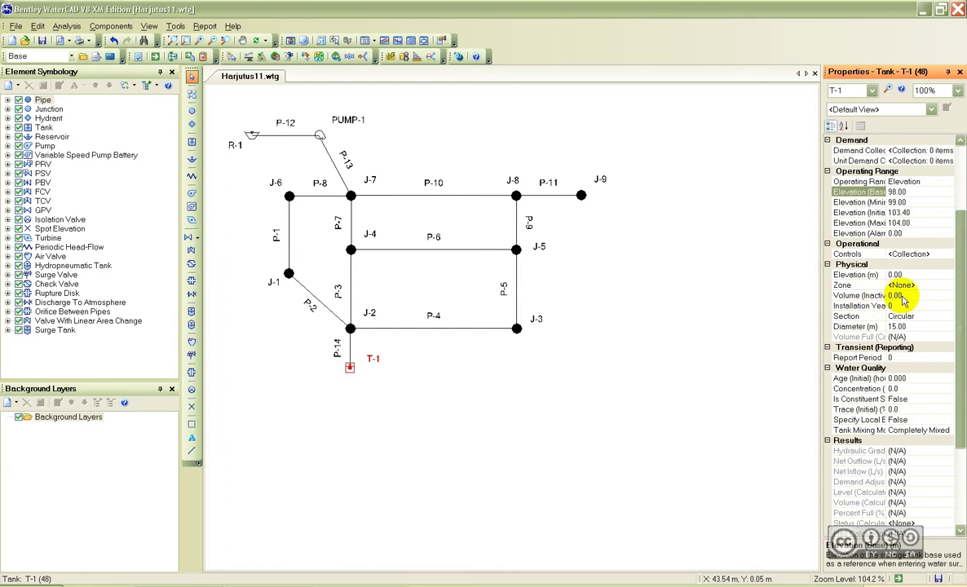
Change the display unit of the tank's inactive volume to m³.
right_click(871, 300)
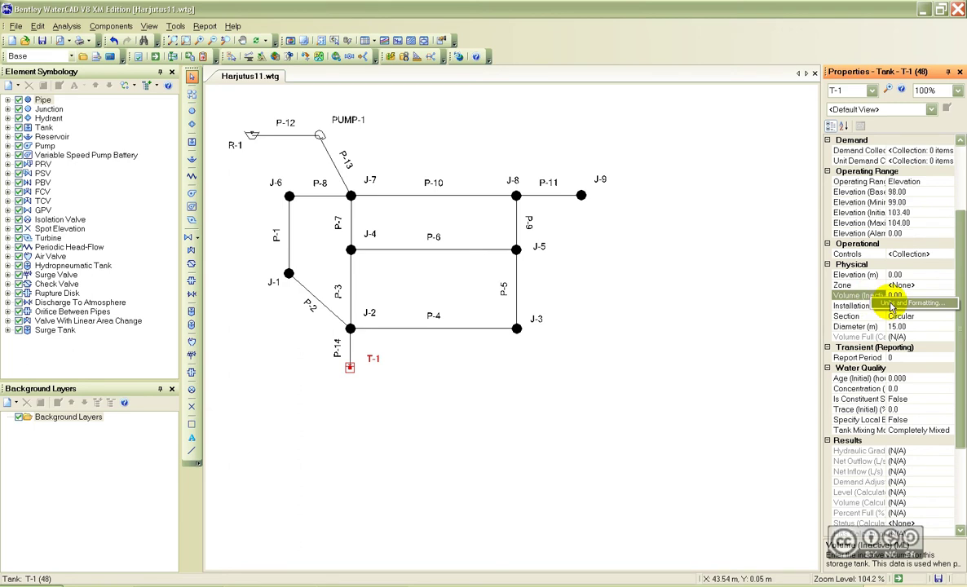
left_click(893, 303)
left_click(487, 289)
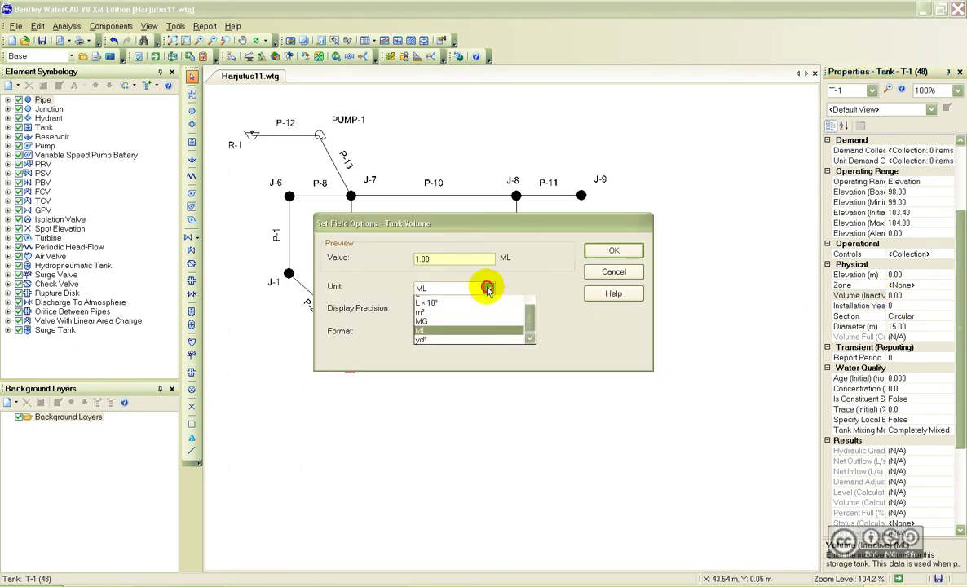
left_click(441, 328)
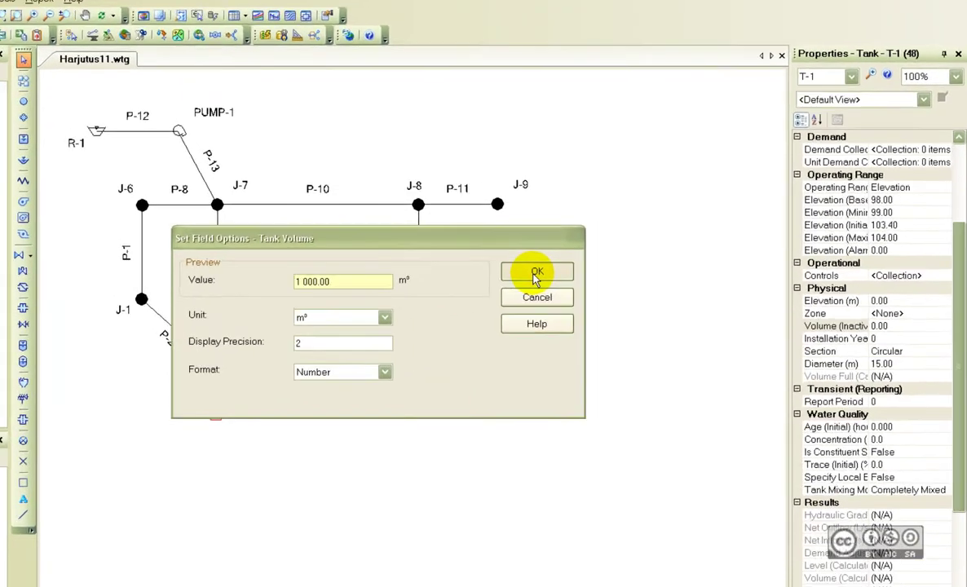
left_click(613, 251)
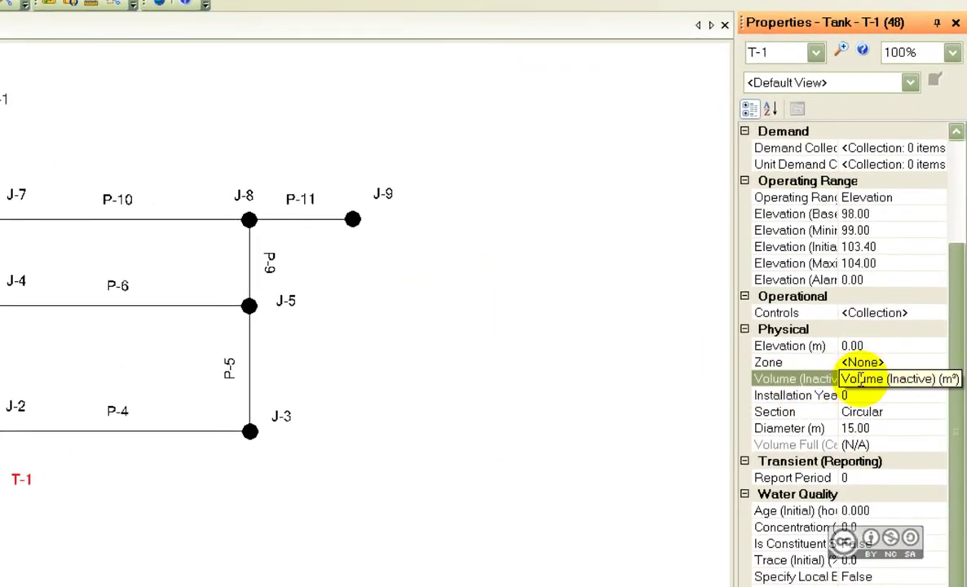
Set tank T-1's inactive volume to 10 m³.
left_click(860, 379)
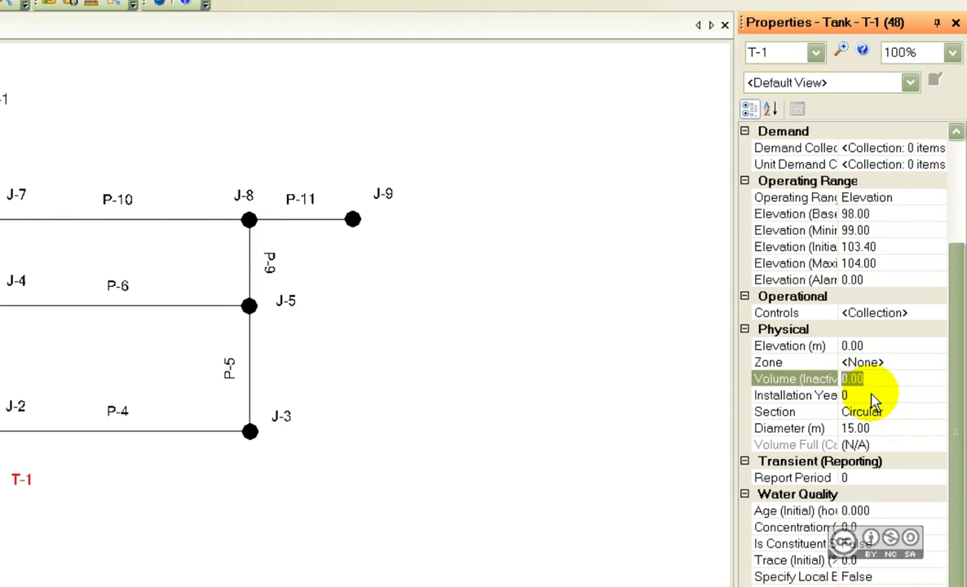
type("10")
key("Return")
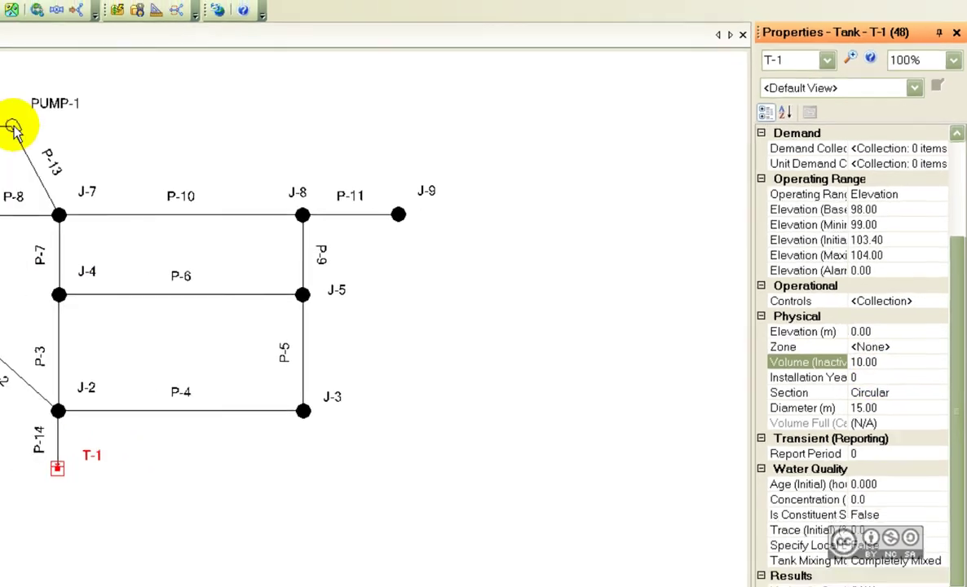
Set the elevation of pump PUMP-1 to 70 m.
left_click(14, 128)
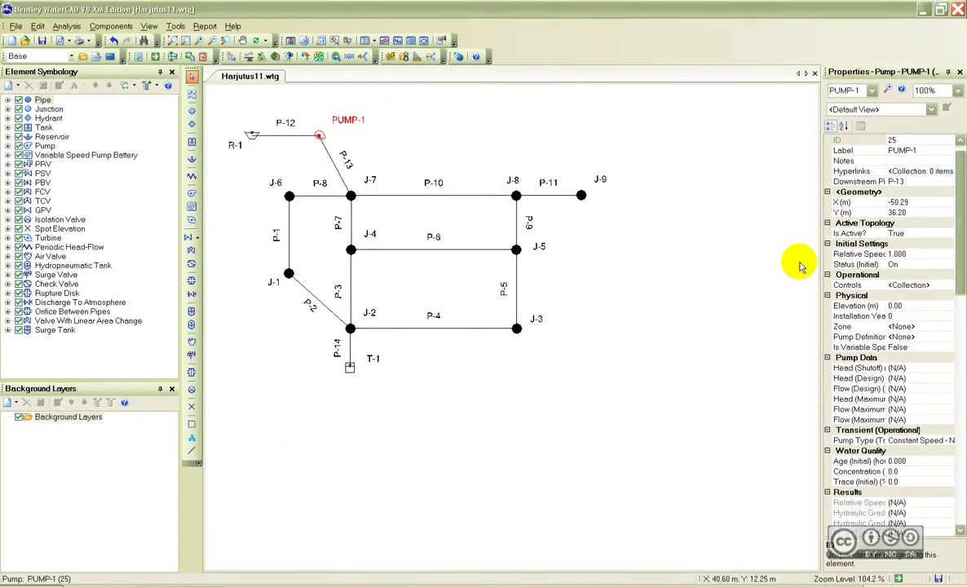
left_click(895, 305)
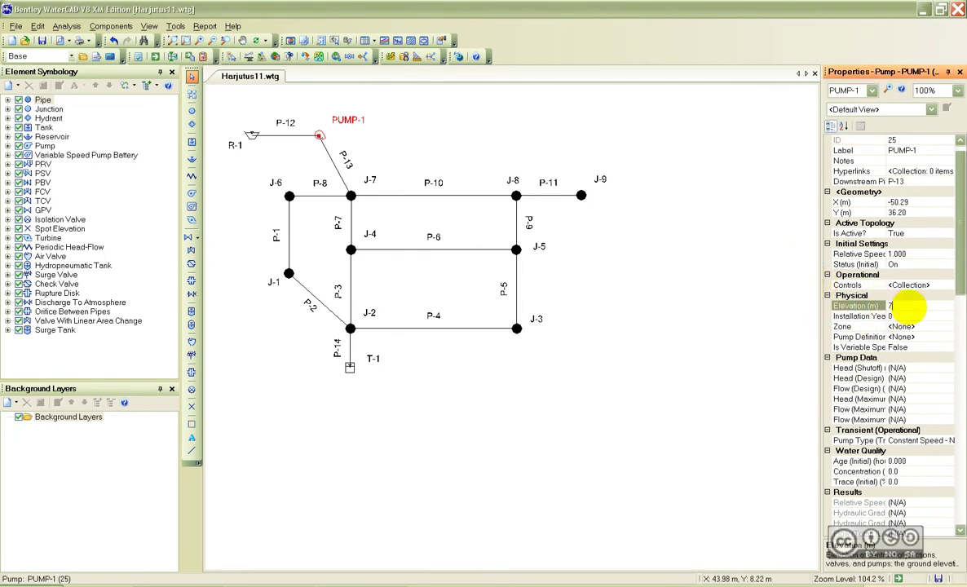
key("Return")
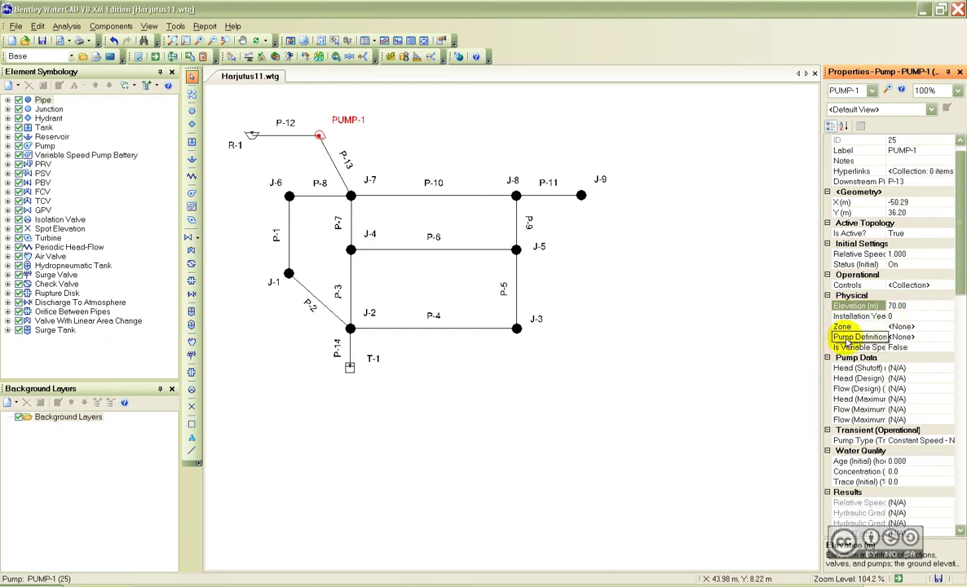
Open the pump definitions from PUMP-1's properties and create a Standard (3 Point) pump definition.
left_click(906, 337)
left_click(948, 343)
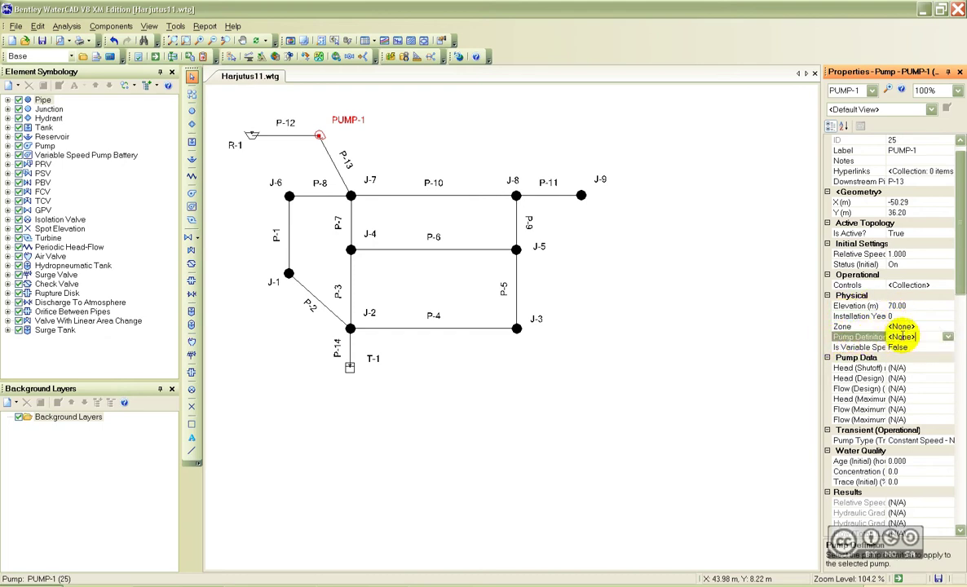
left_click(917, 348)
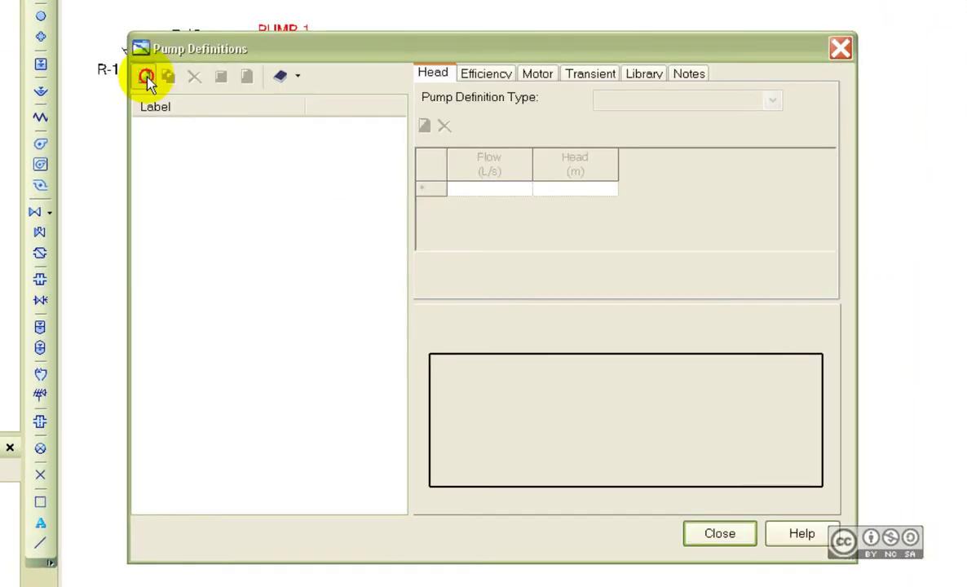
left_click(144, 78)
left_click(190, 137)
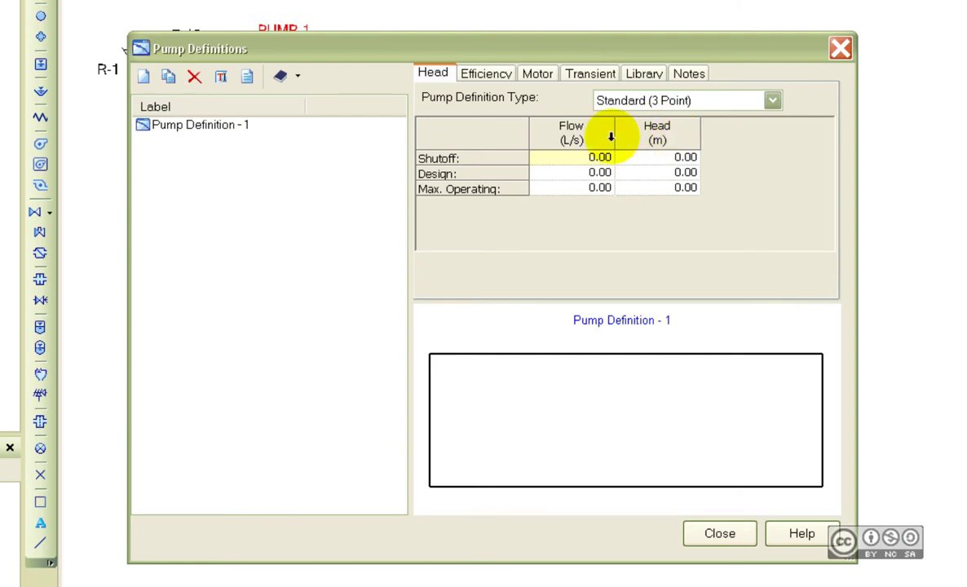
Change the flow unit in the pump definition's head table to L/min.
right_click(570, 141)
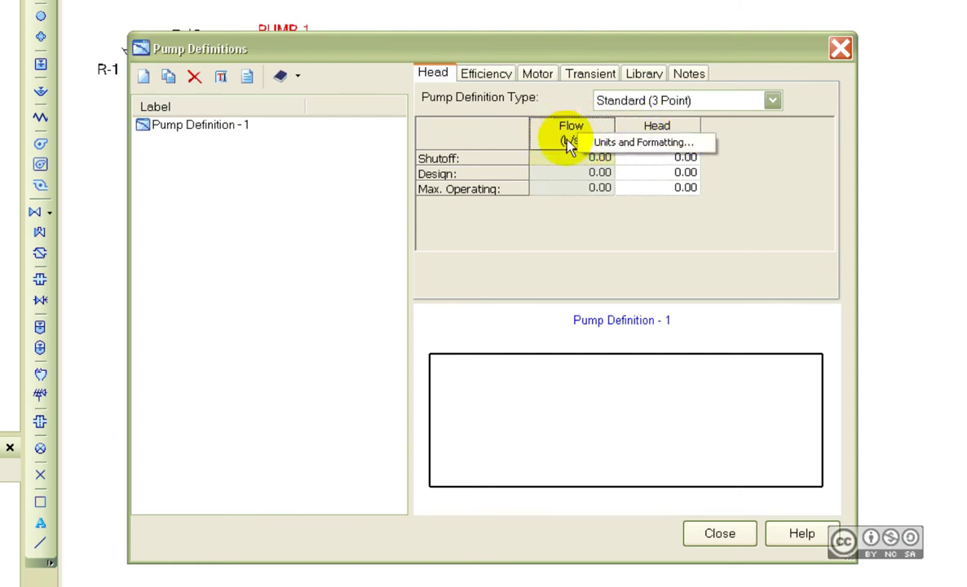
left_click(620, 145)
left_click(431, 294)
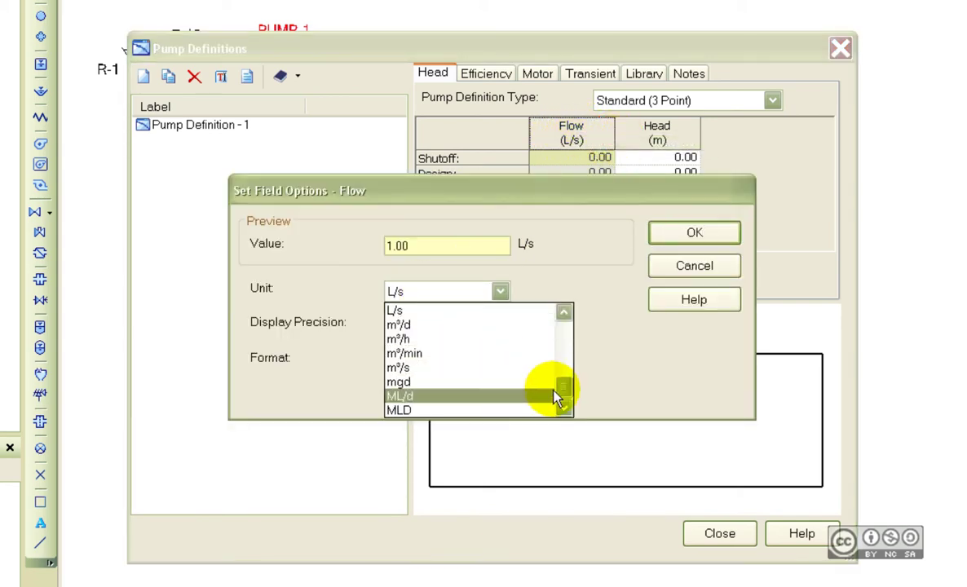
scroll(408, 351, "up", 2)
left_click(408, 351)
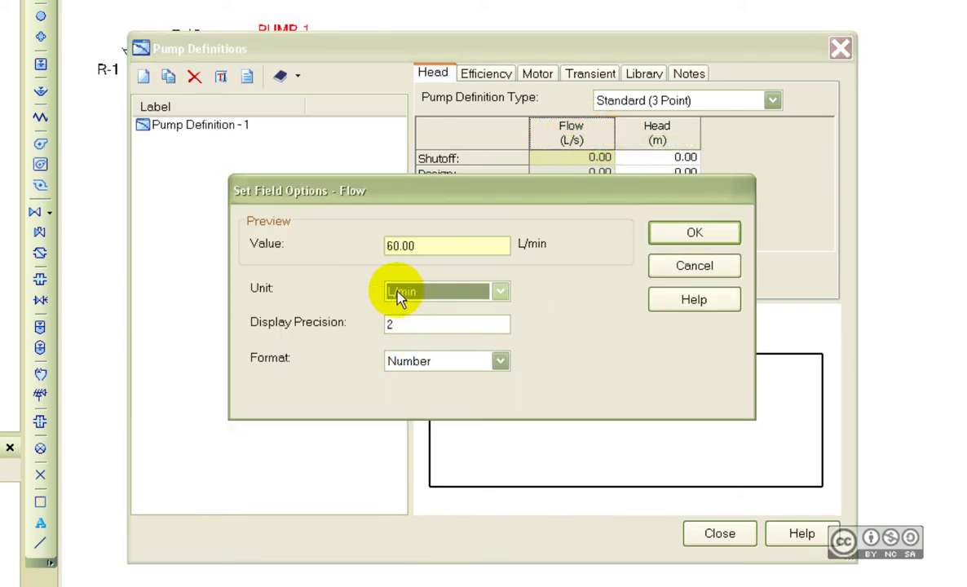
left_click(713, 232)
Set the pump curve's design flow to 3000 L/min and its maximum operating flow to 6000 L/min.
left_click(576, 173)
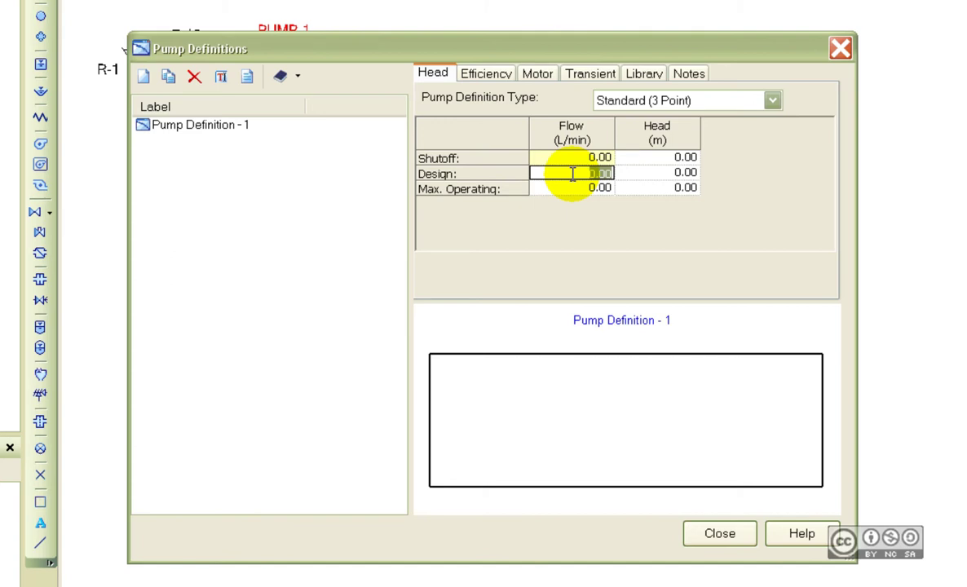
type("3000")
key("Return")
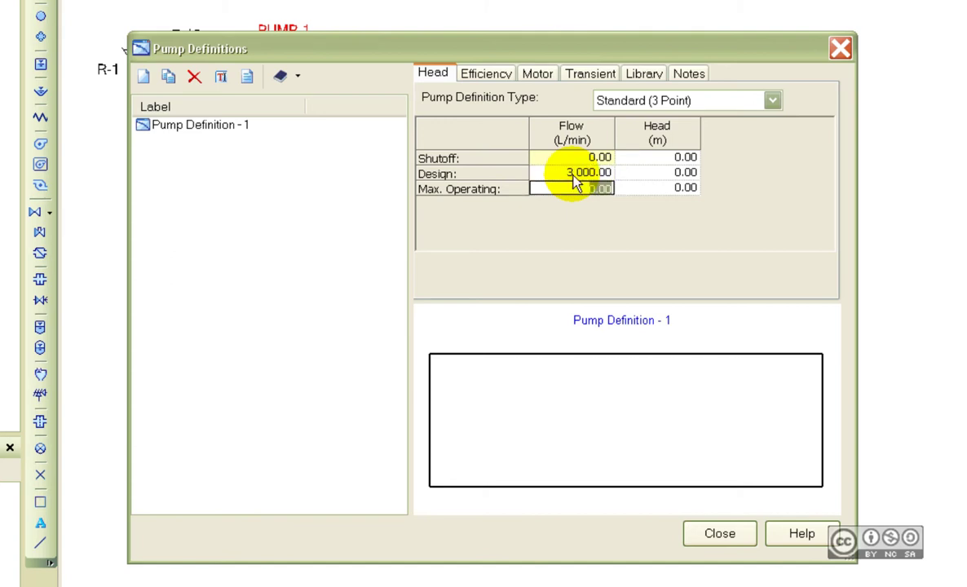
type("6000")
key("Return")
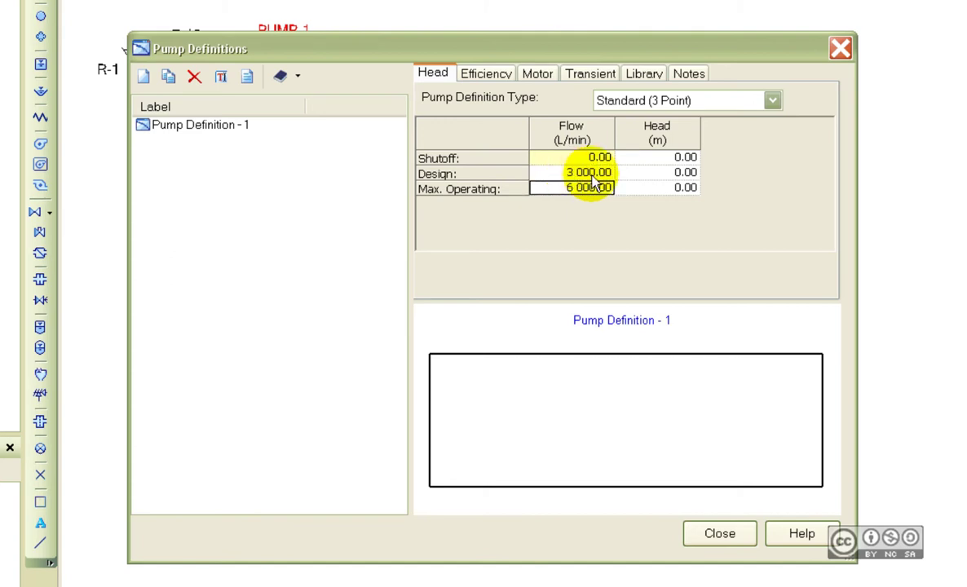
Set the pump curve heads to 40 m at shutoff, 35 m at design and 24 m at maximum operating, and close the pump definitions.
left_click(654, 156)
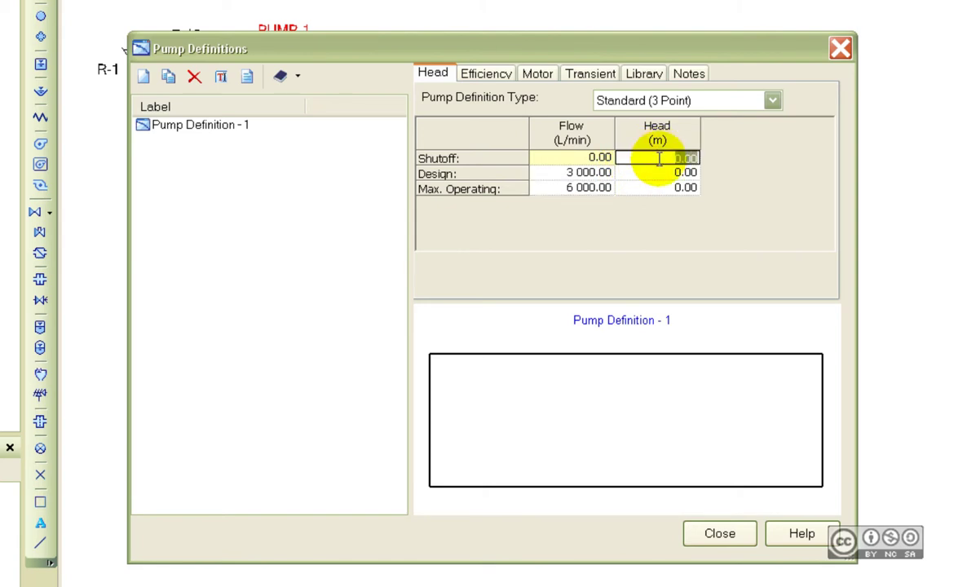
type("40")
key("Return")
type("35")
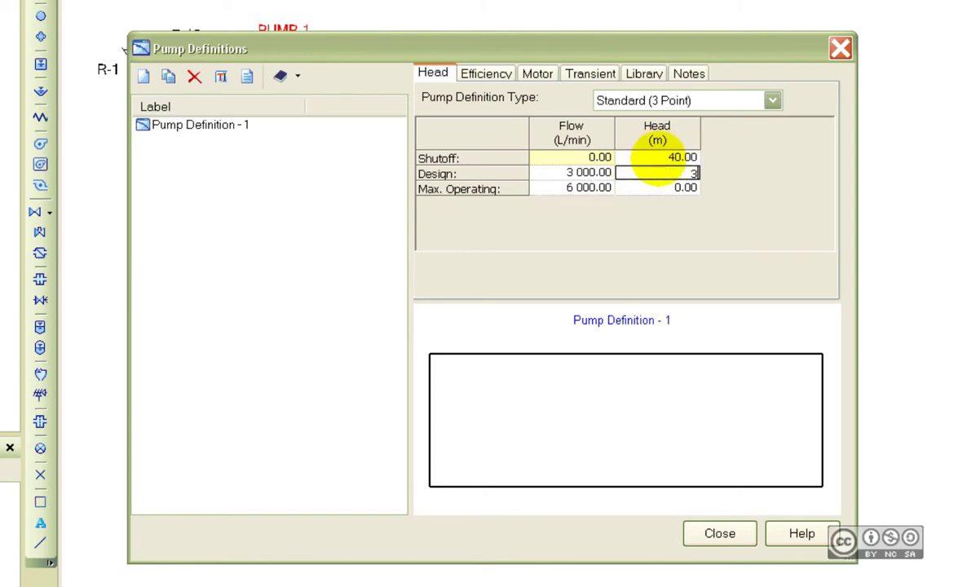
key("Return")
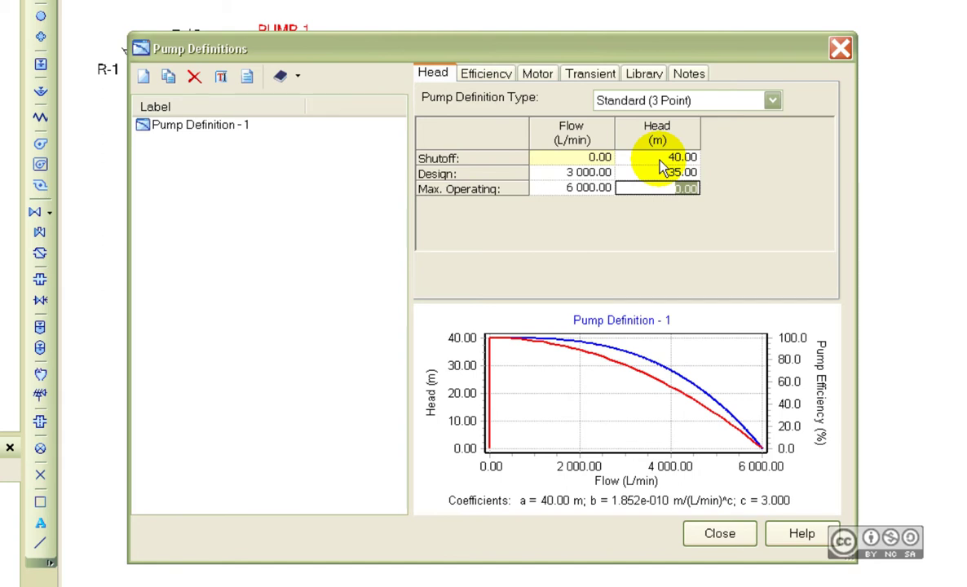
type("24")
key("Return")
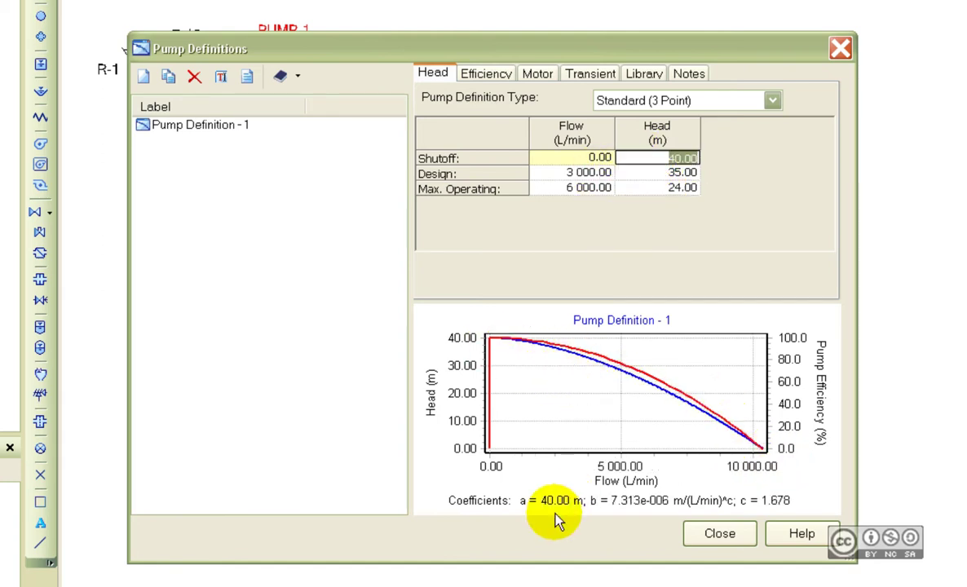
left_click(719, 534)
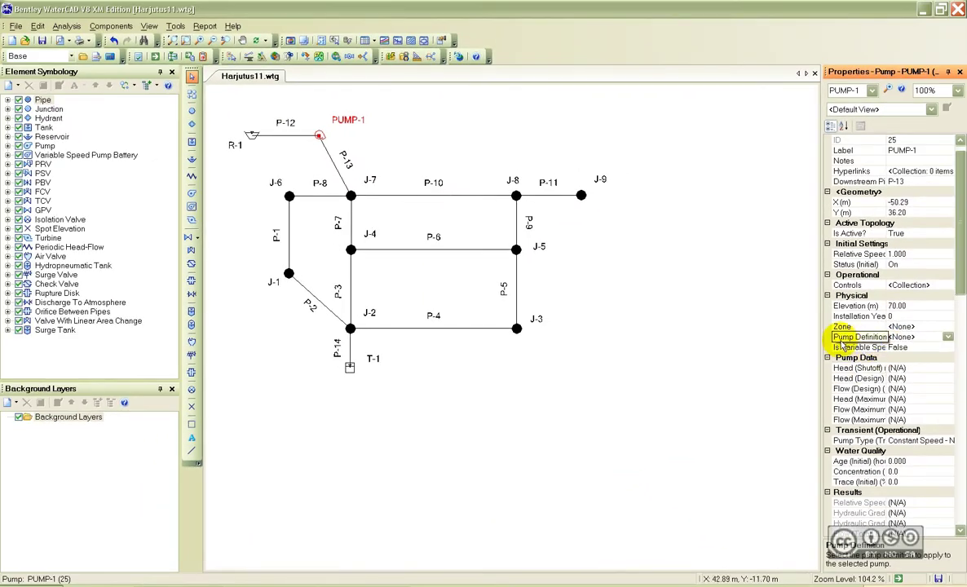
Assign Pump Definition - 1 to PUMP-1 and deselect the pump.
left_click(948, 337)
left_click(933, 358)
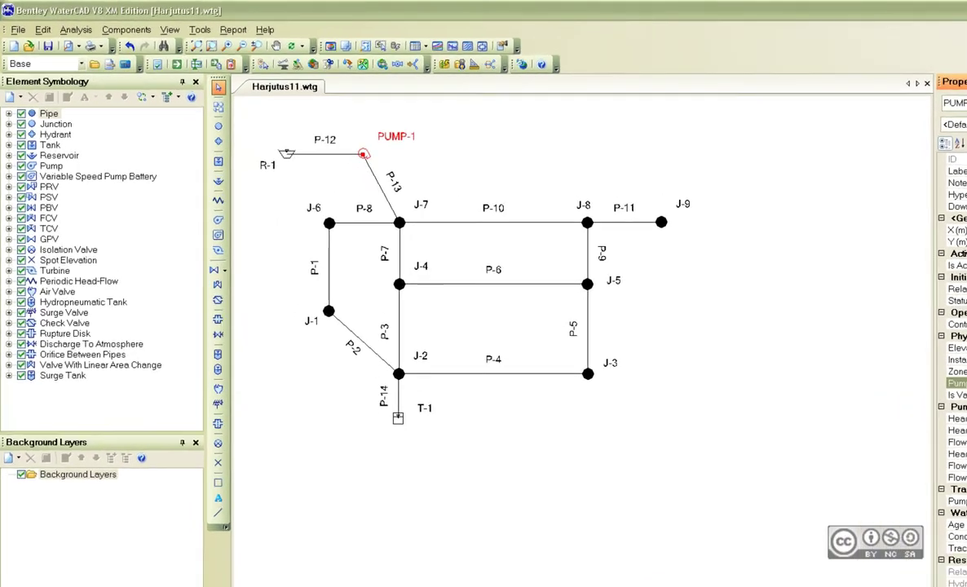
left_click(373, 149)
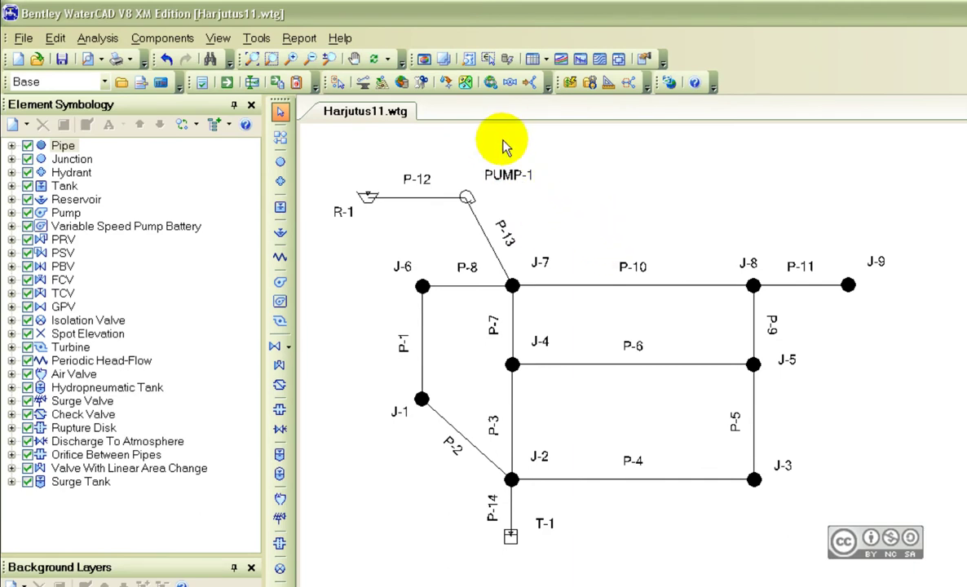
Open the junction FlexTable and sort its rows by label in ascending order.
left_click(547, 61)
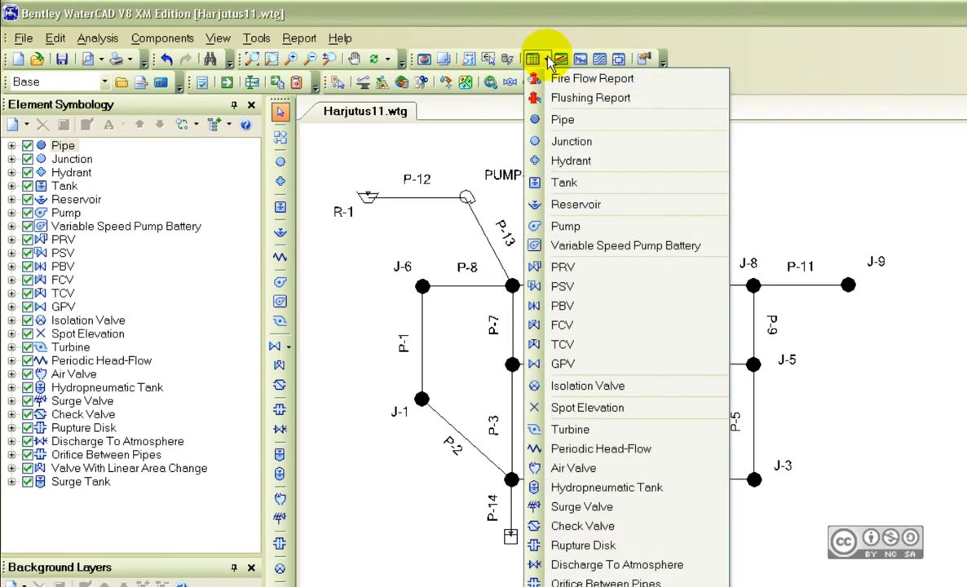
left_click(563, 142)
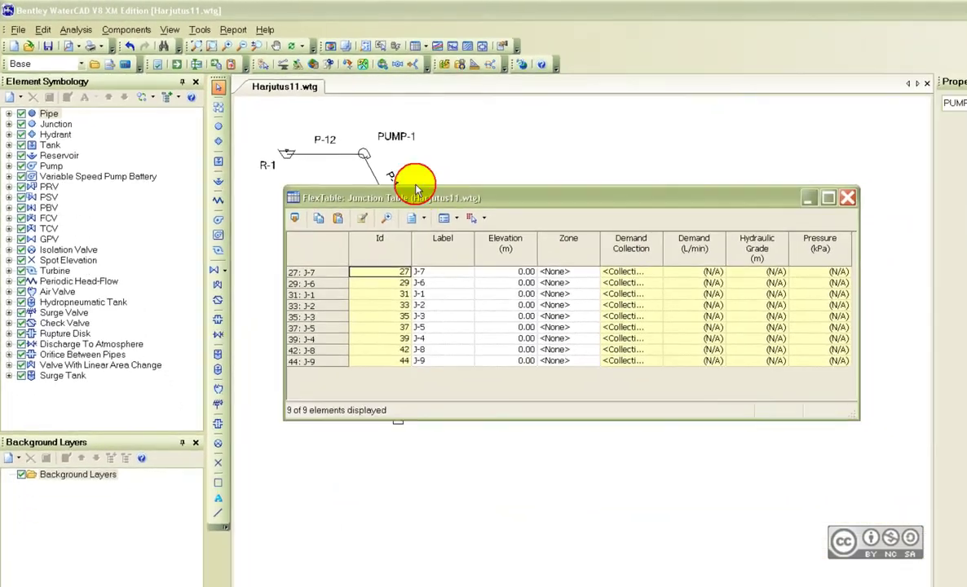
left_click_drag(417, 189, 398, 171)
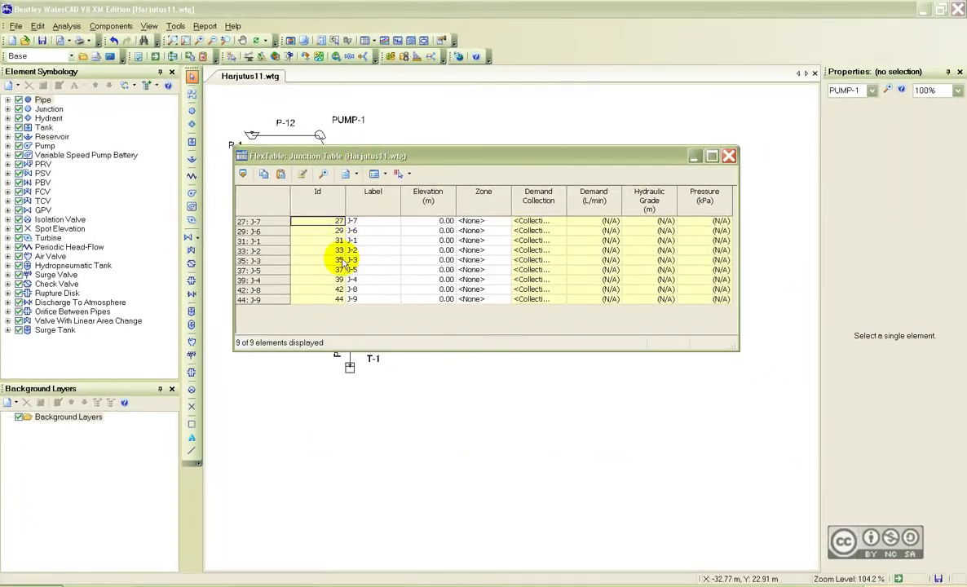
right_click(367, 196)
mouse_move(381, 214)
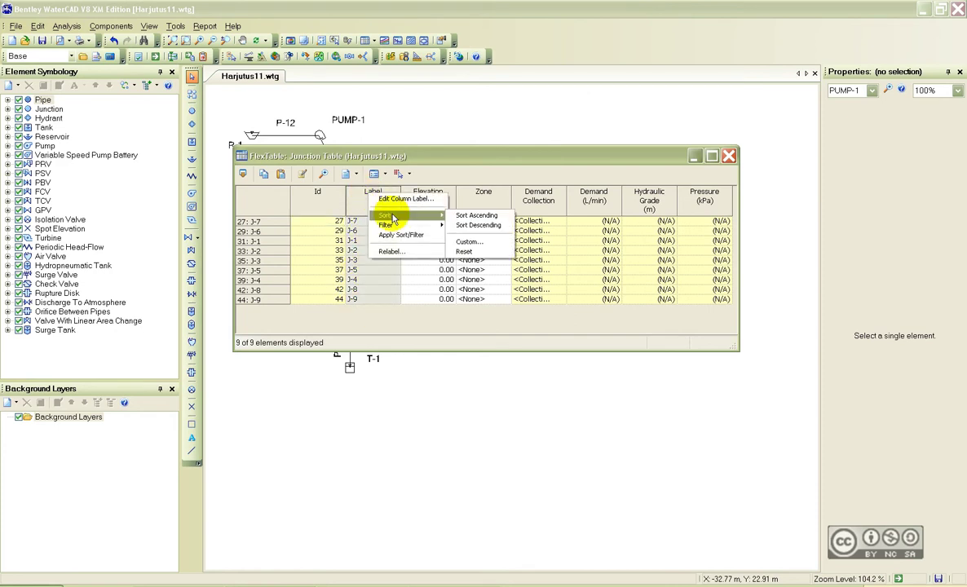
left_click(462, 216)
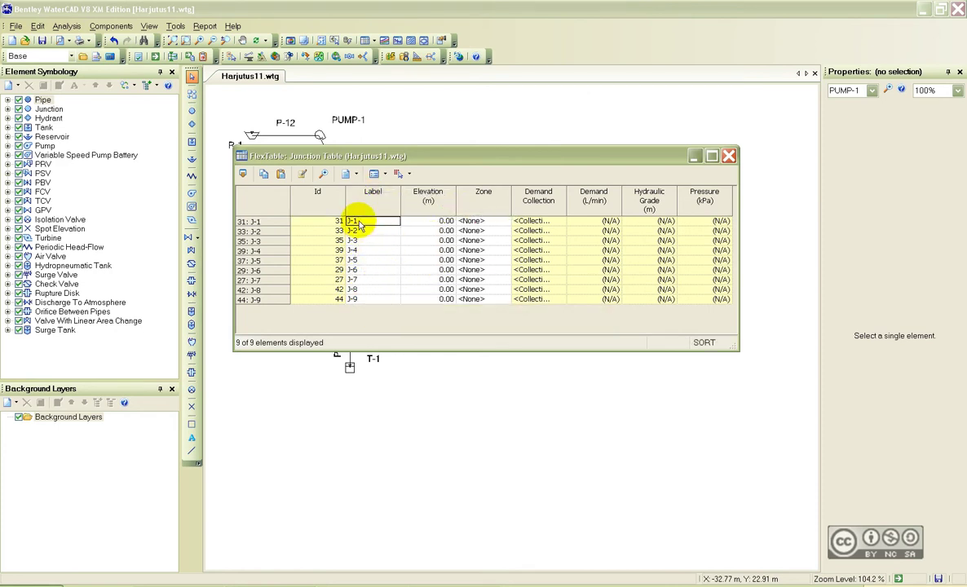
Set the elevations of junctions J-1 to J-4 to 73, 67, 85 and 61 m.
left_click(430, 221)
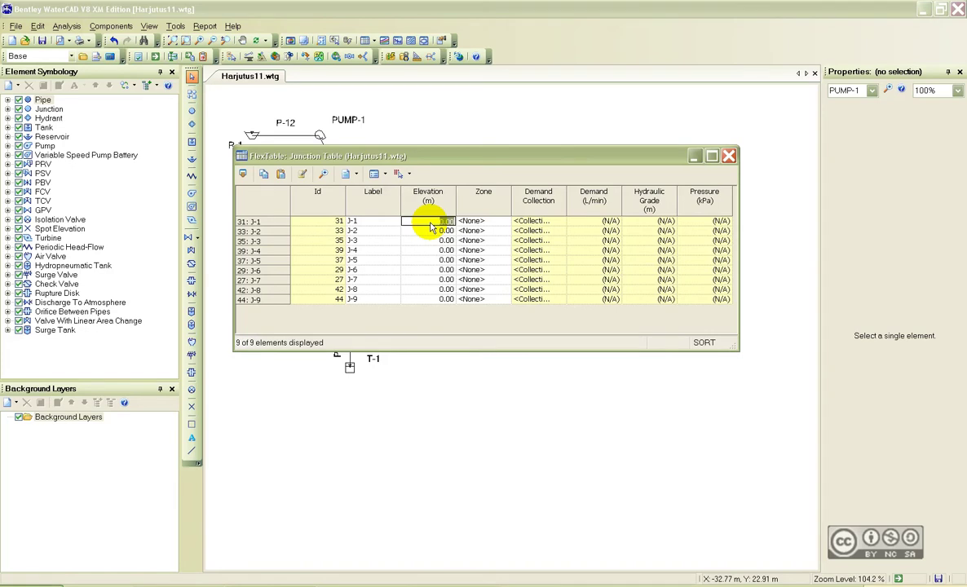
type("73")
key("Return")
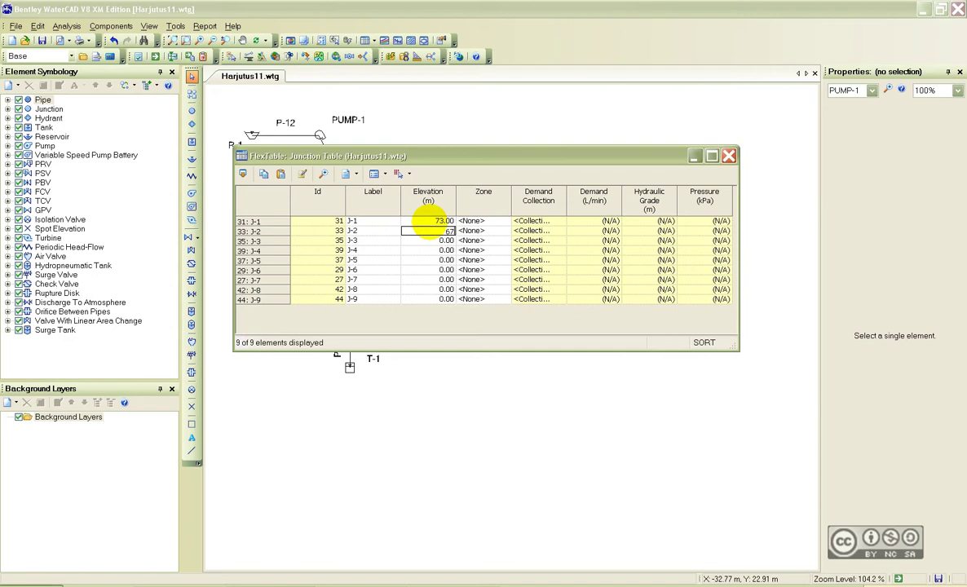
type("67")
key("Return")
type("8")
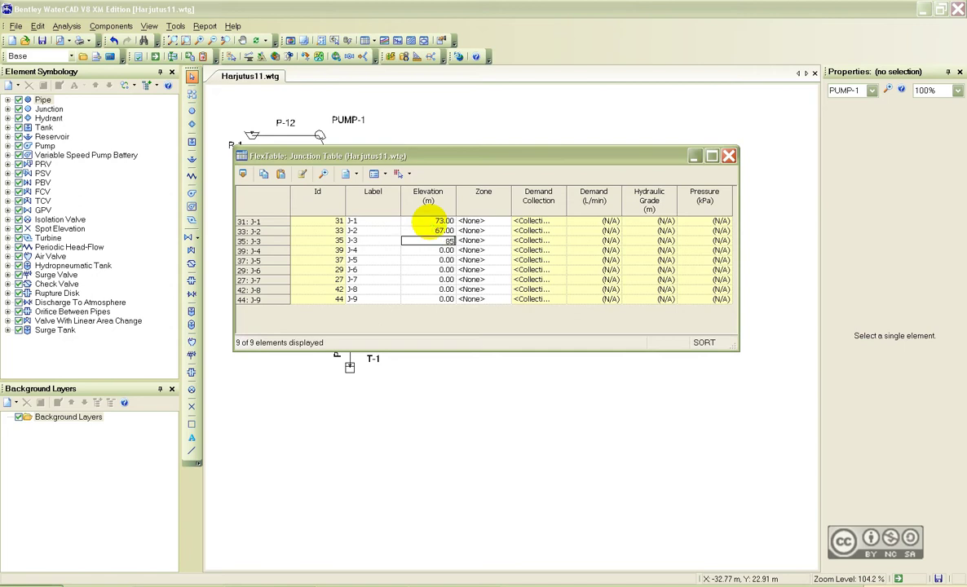
type("5")
key("Return")
type("61")
key("Return")
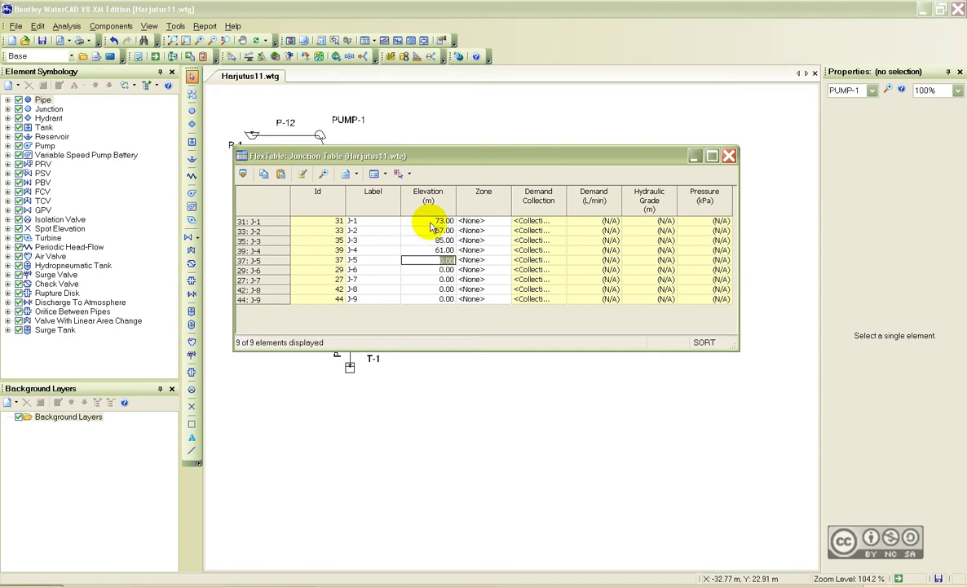
Set the elevations of junctions J-5 to J-9 to 82, 56, 67, 73 and 55 m.
type("82")
key("Return")
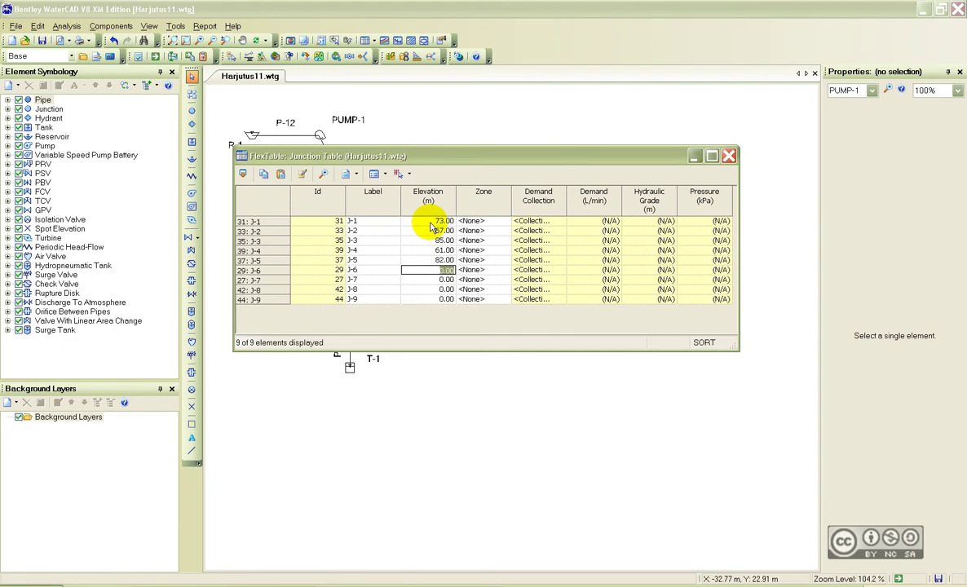
type("56")
key("Return")
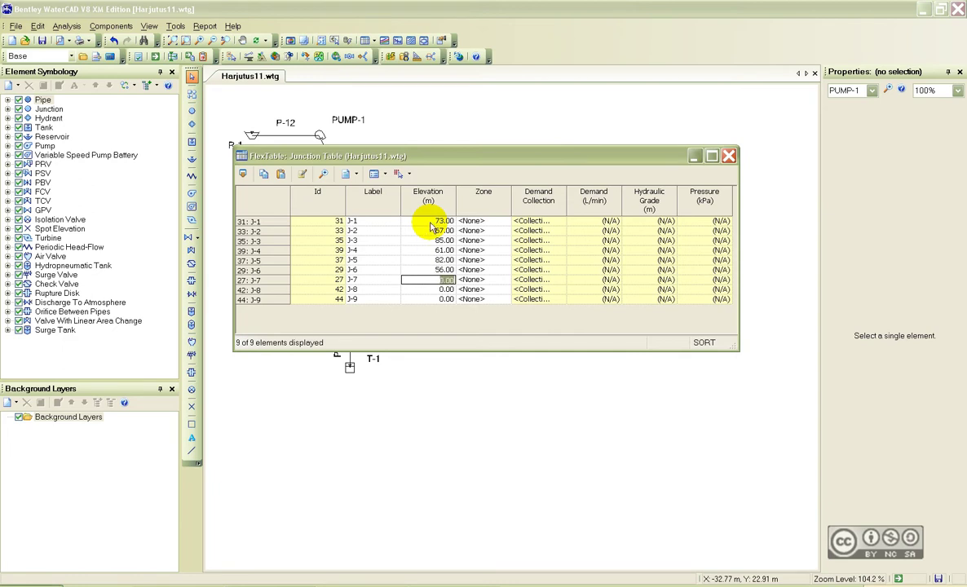
type("67")
key("Return")
type("73")
key("Return")
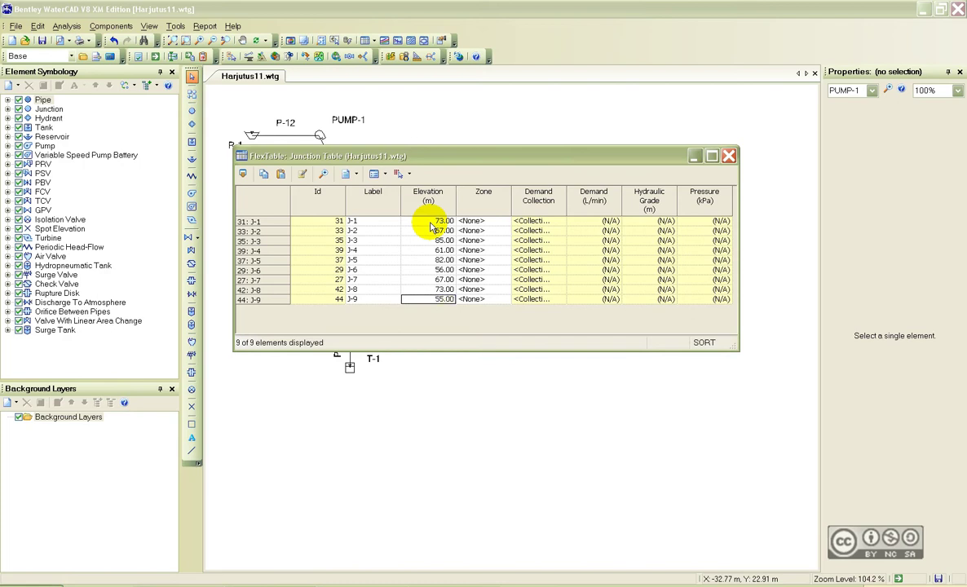
left_click(422, 377)
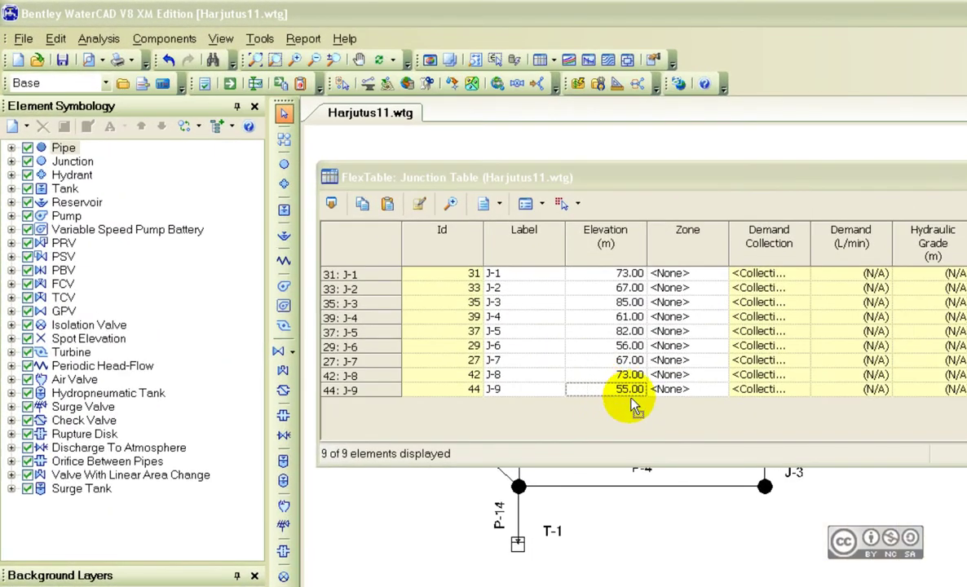
Open junction J-1's demand collection and enter a base demand of 151 L/min.
left_click(161, 39)
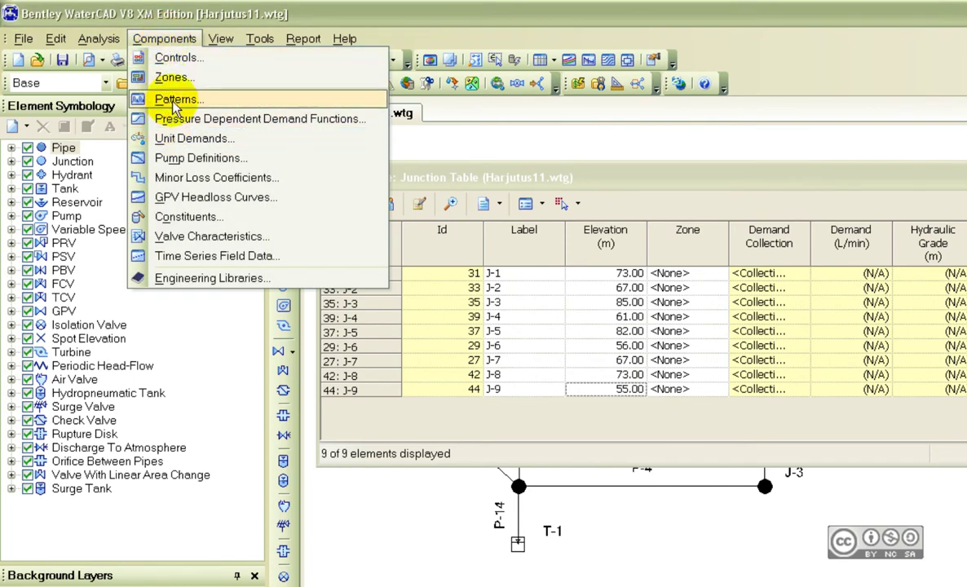
left_click(457, 177)
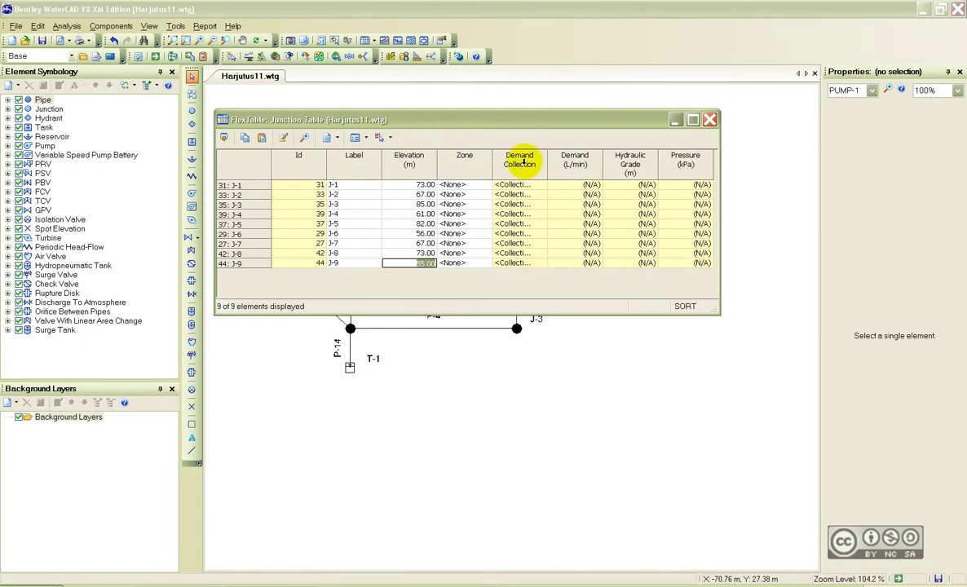
left_click(515, 183)
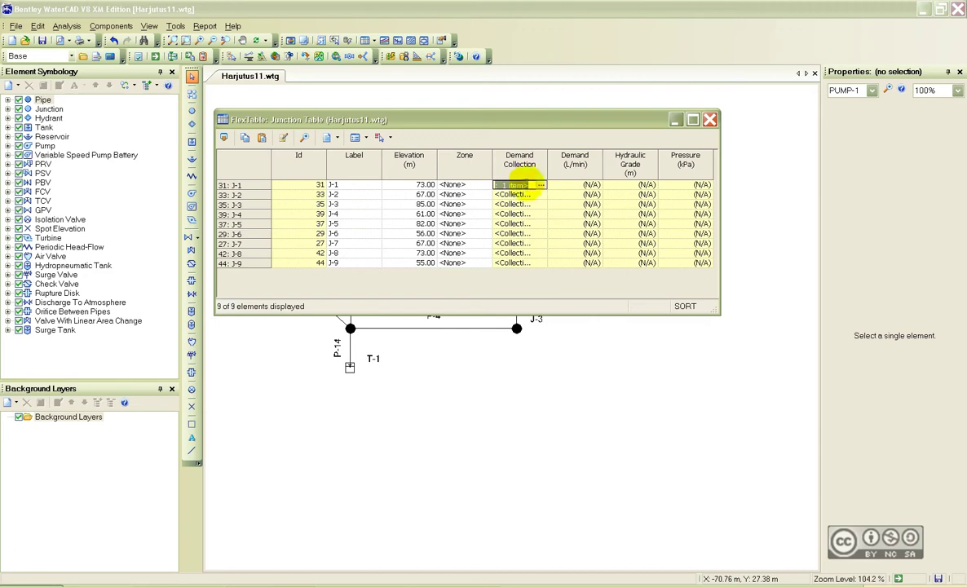
left_click(545, 186)
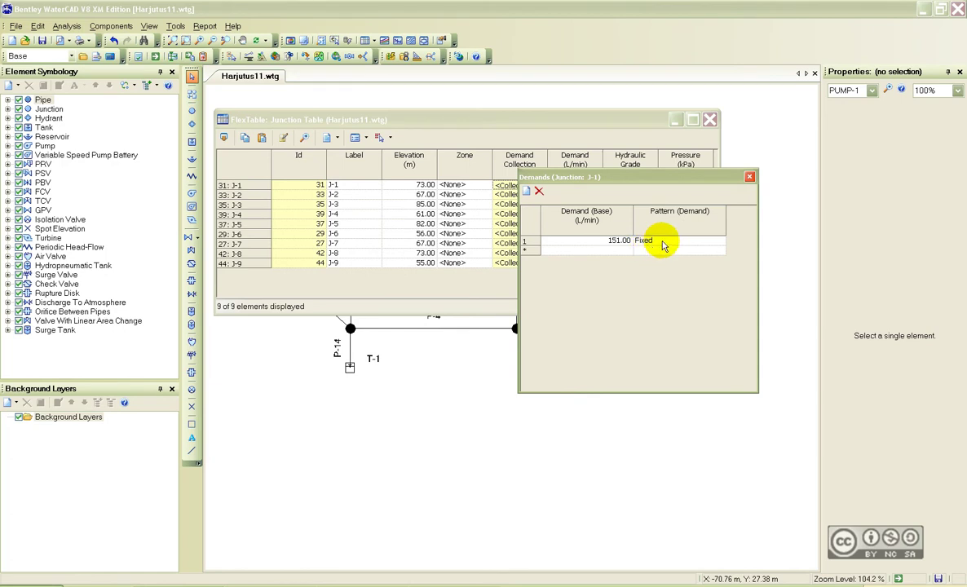
left_click(655, 243)
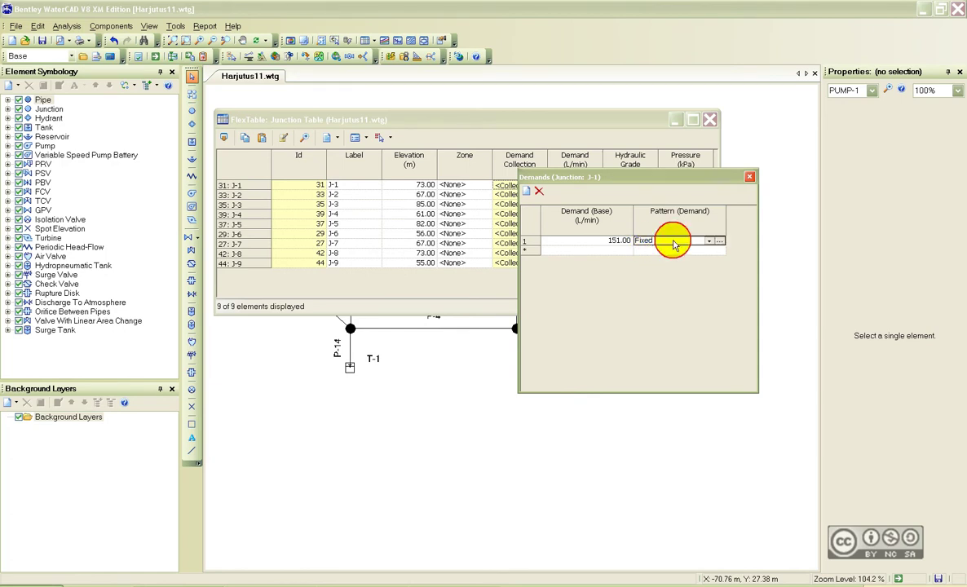
Open the pattern manager from J-1's demand row and create a hydraulic pattern named Tarbimine1.
left_click(720, 242)
left_click_drag(532, 86, 524, 96)
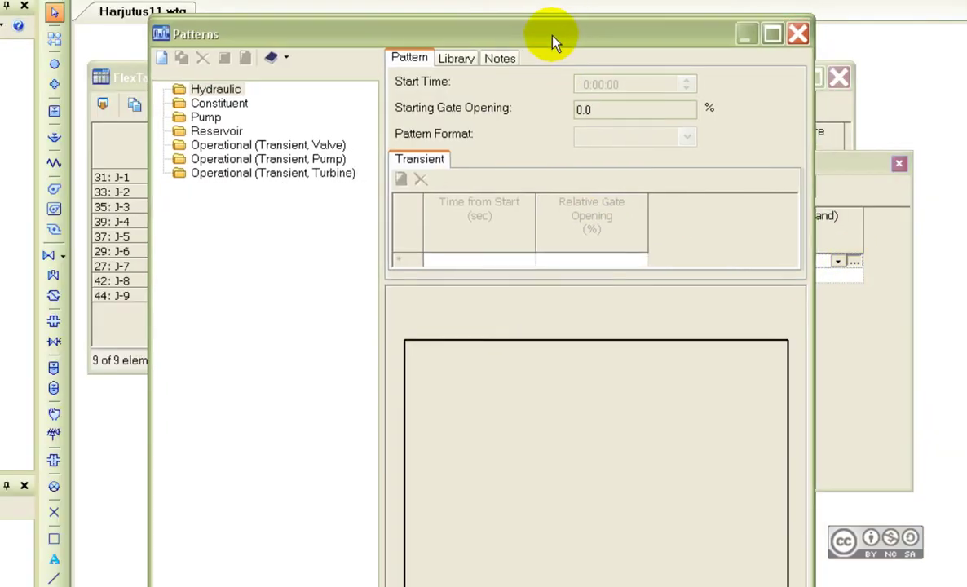
left_click_drag(553, 38, 548, 45)
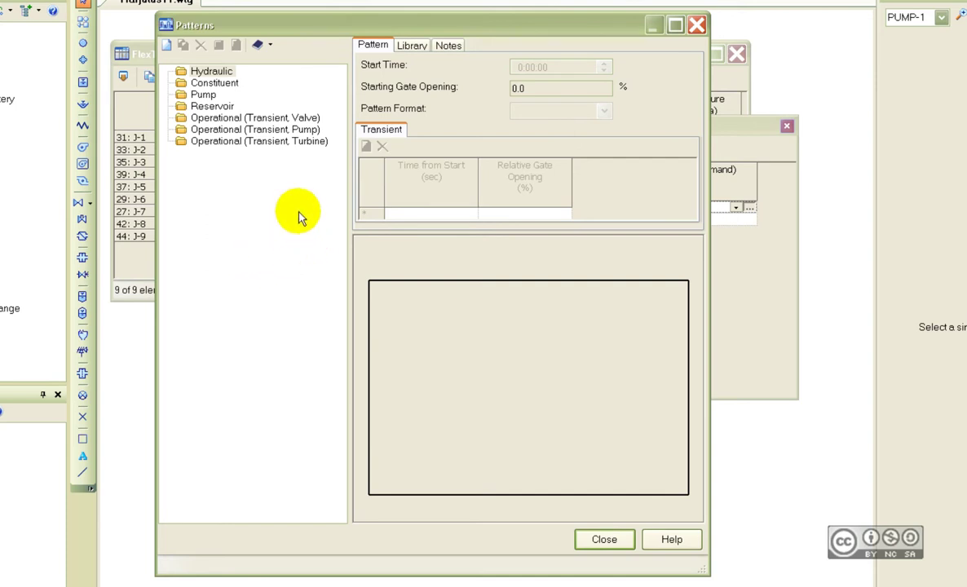
left_click(167, 47)
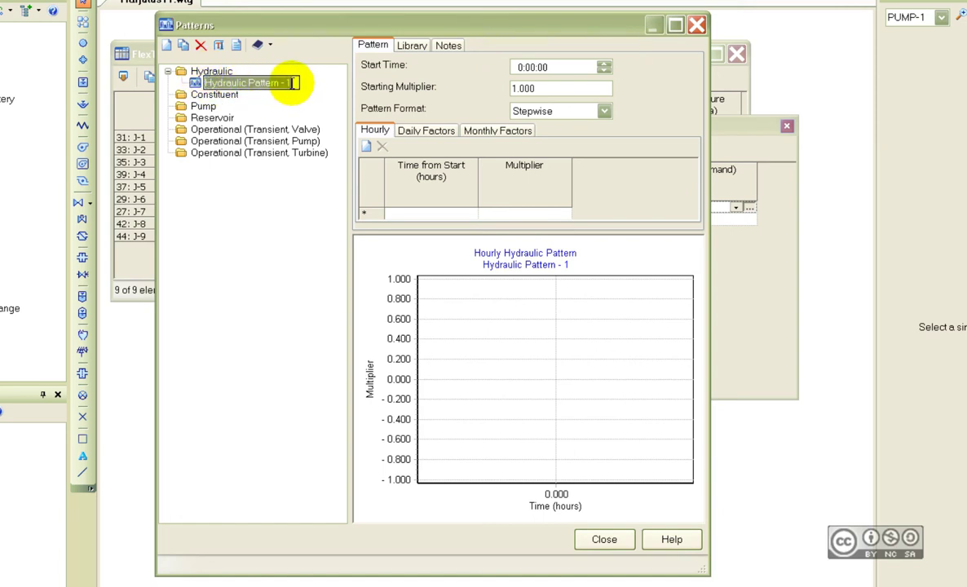
type("Tarbimine1")
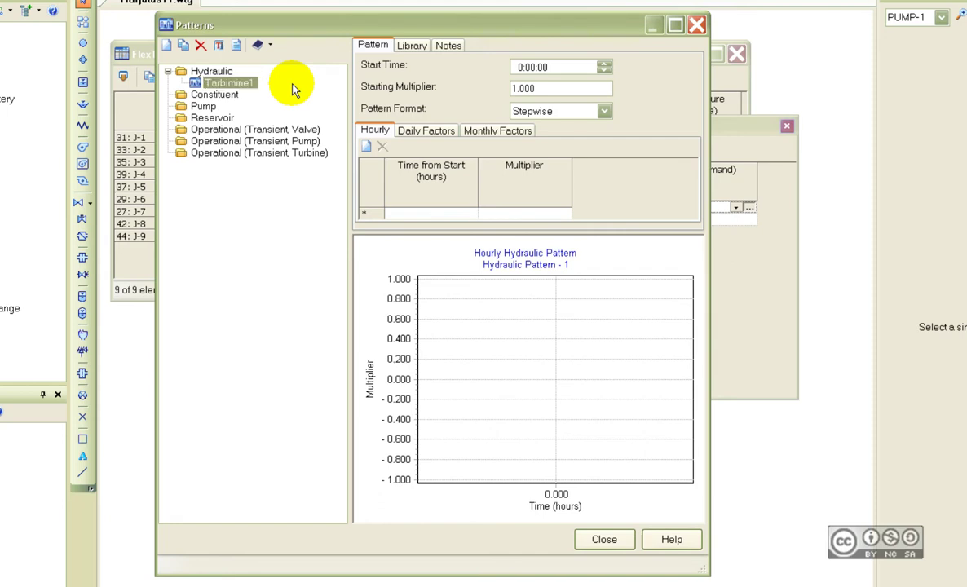
key("Return")
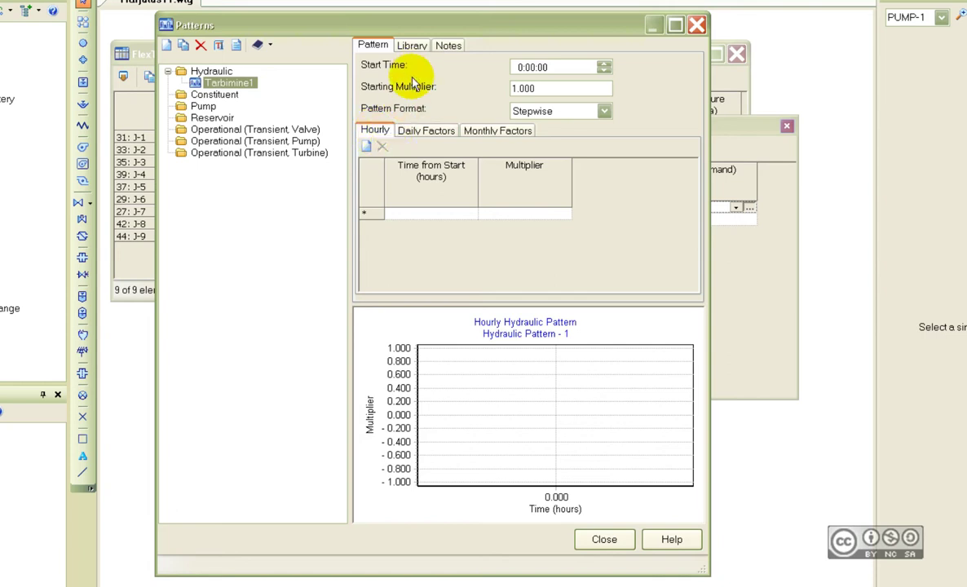
Set Tarbimine1's starting multiplier to 0.8 and add hourly multipliers of 0.6 at 1 hour and 0.5 at 2 hours.
left_click(540, 89)
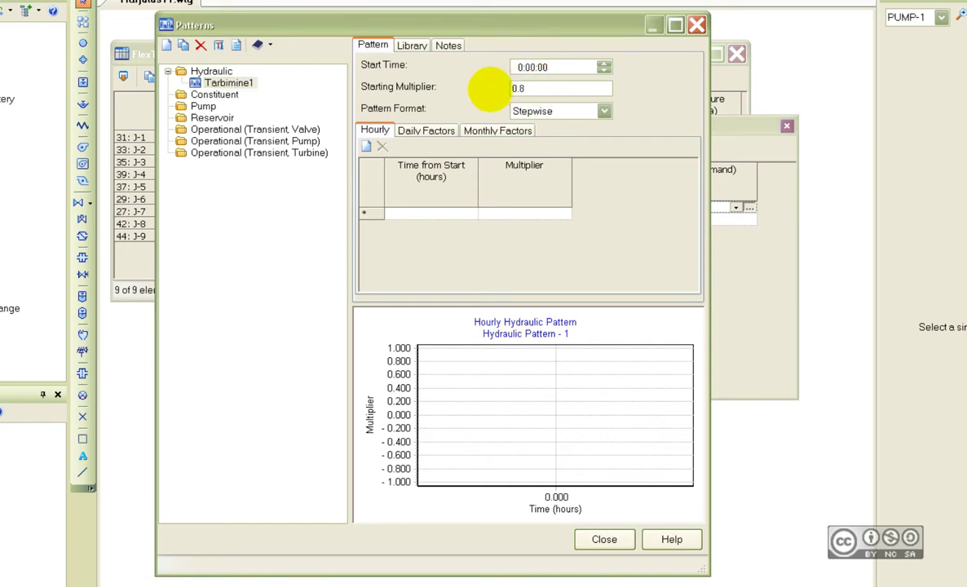
left_click(448, 214)
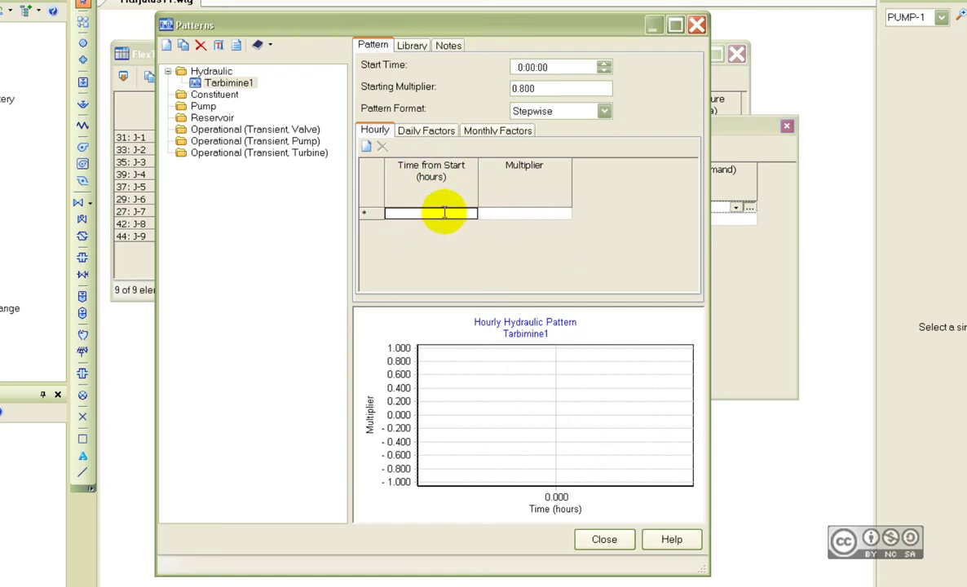
type("1")
left_click(544, 219)
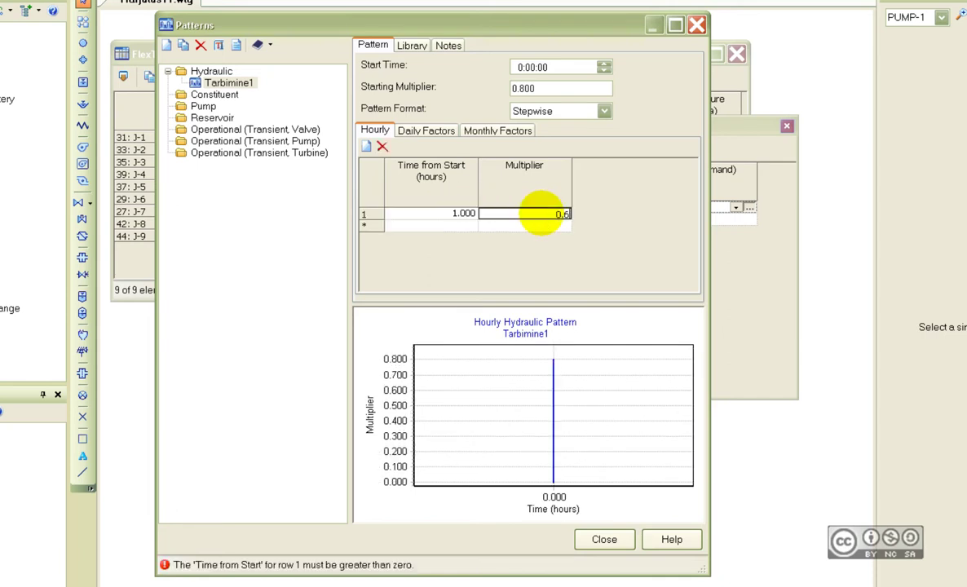
left_click(462, 226)
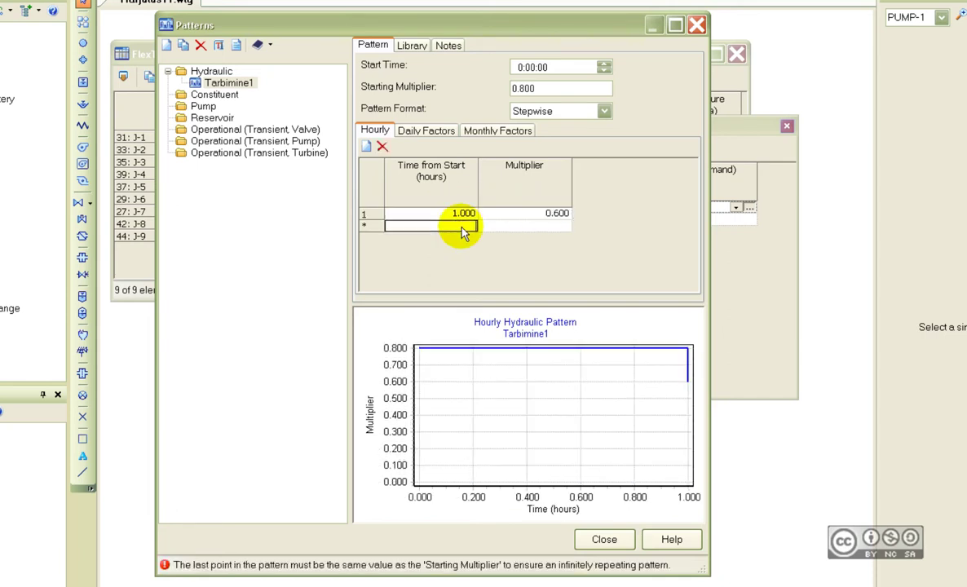
type("2")
key("Tab")
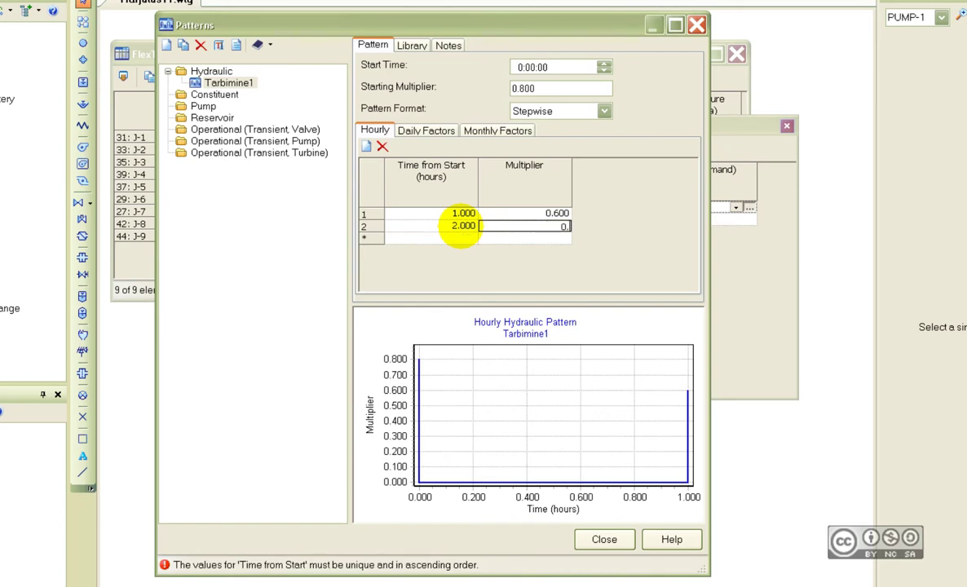
type("0.5")
left_click(462, 235)
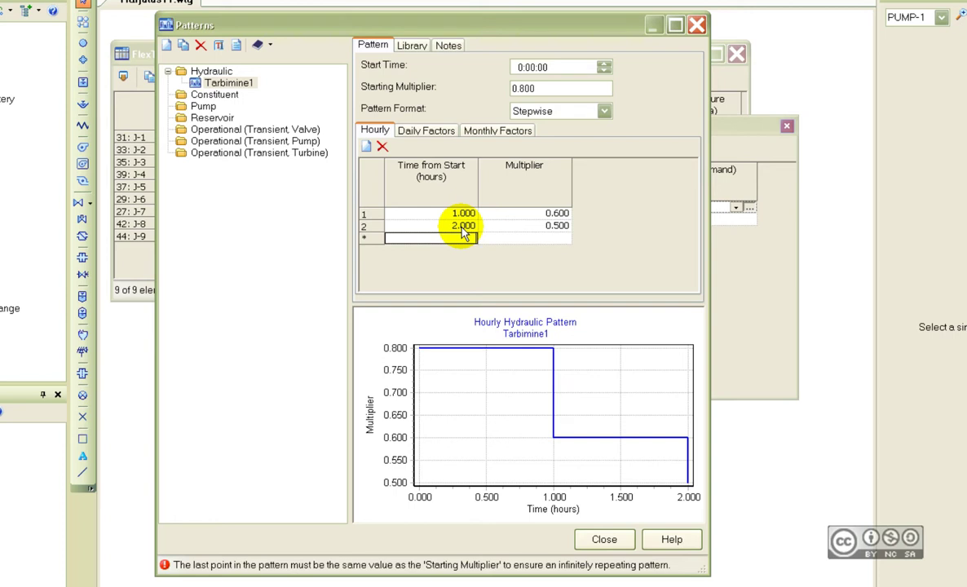
Paste Tarbimine1's remaining hourly multipliers through hour 24, with hours 19–24 at 1.4, 1.2, 1.0, 0.9, 0.8 and 0.8, and close the patterns.
key("ctrl+v")
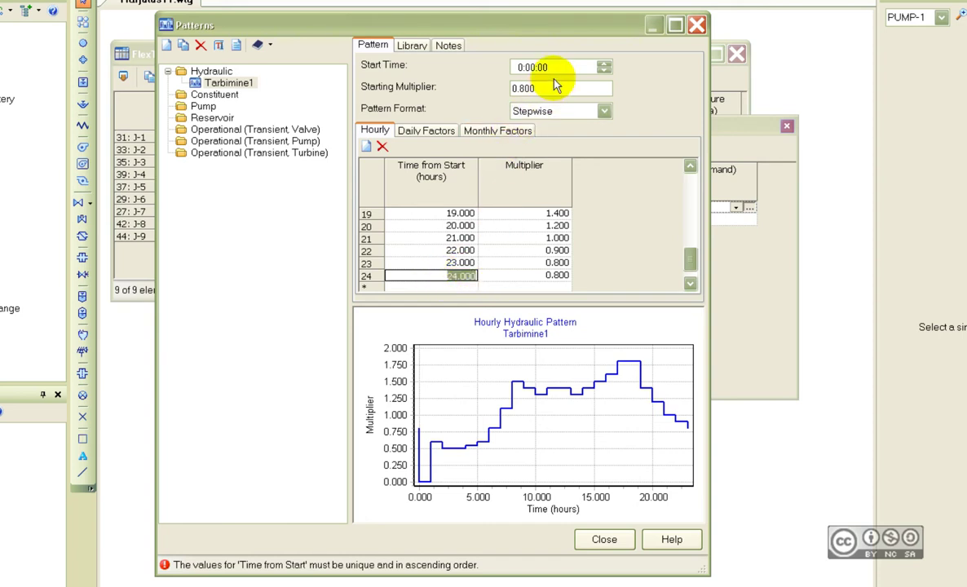
left_click(518, 275)
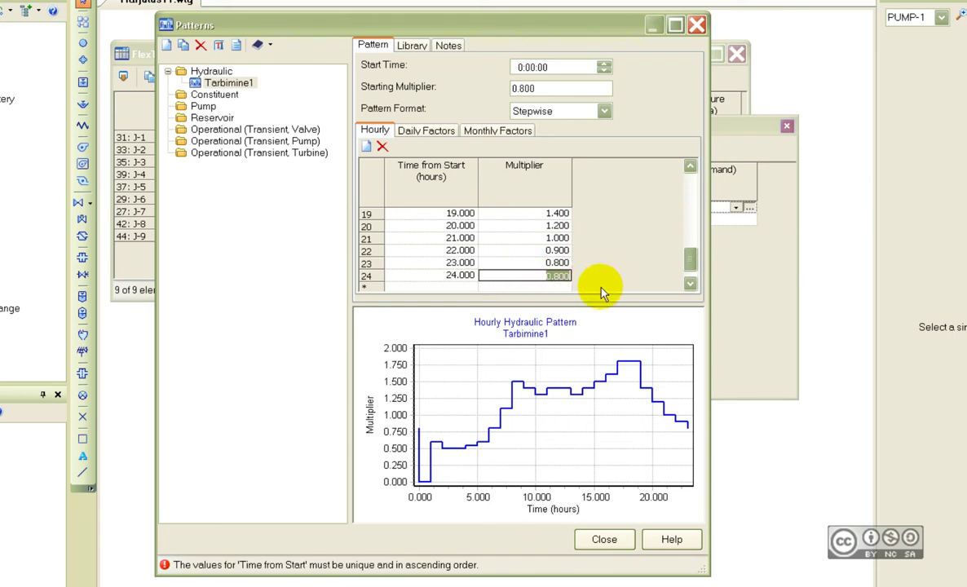
left_click(521, 88)
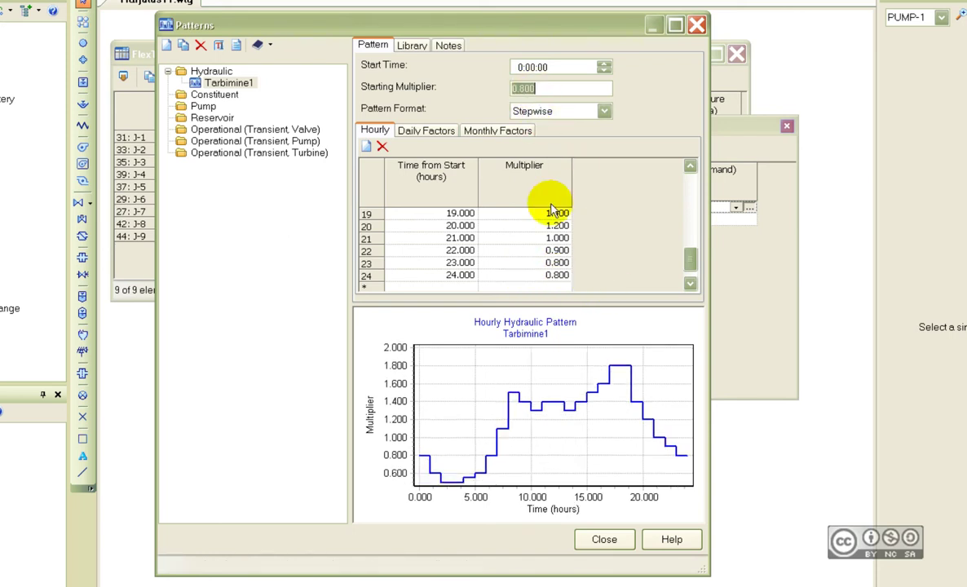
left_click(453, 275)
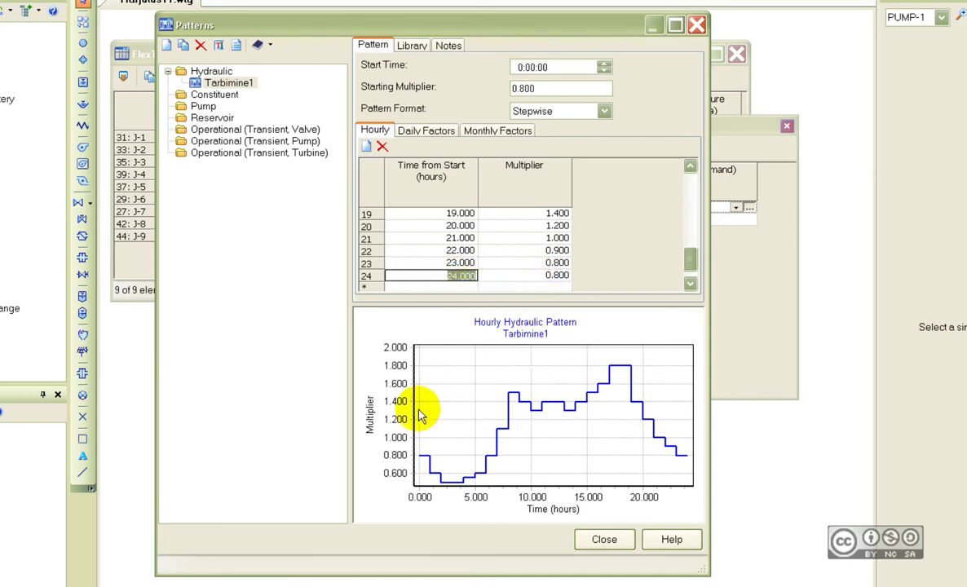
left_click(518, 277)
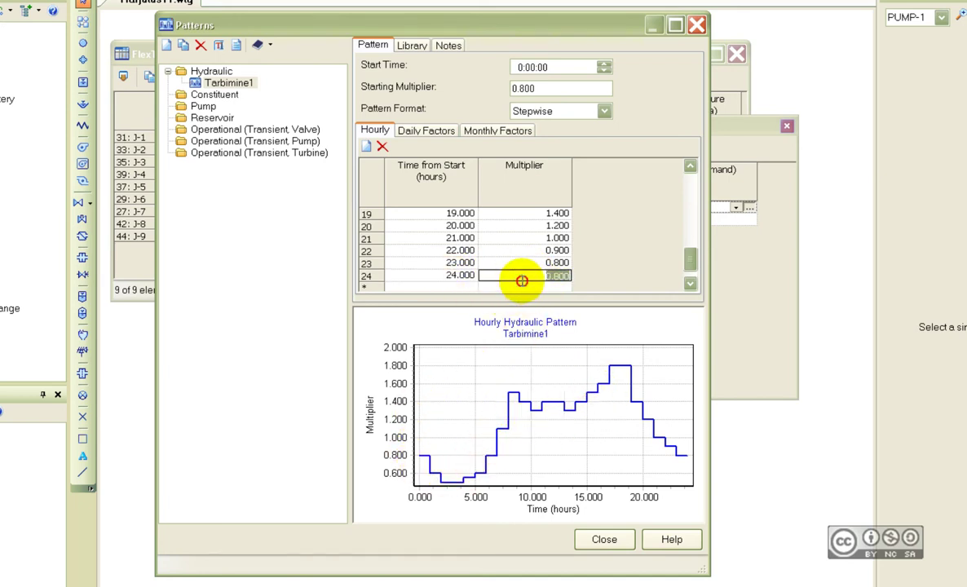
scroll(506, 273, "down", 1)
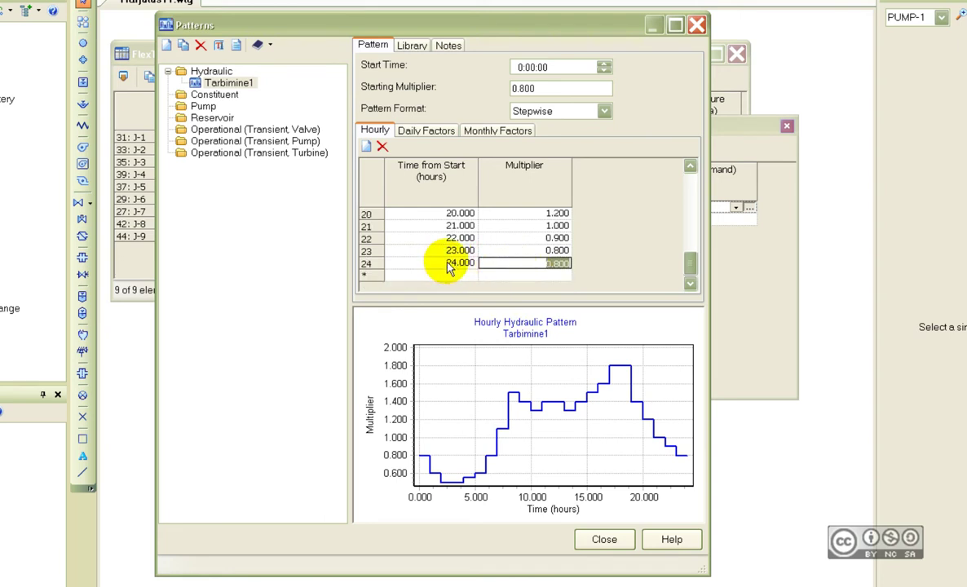
left_click(604, 540)
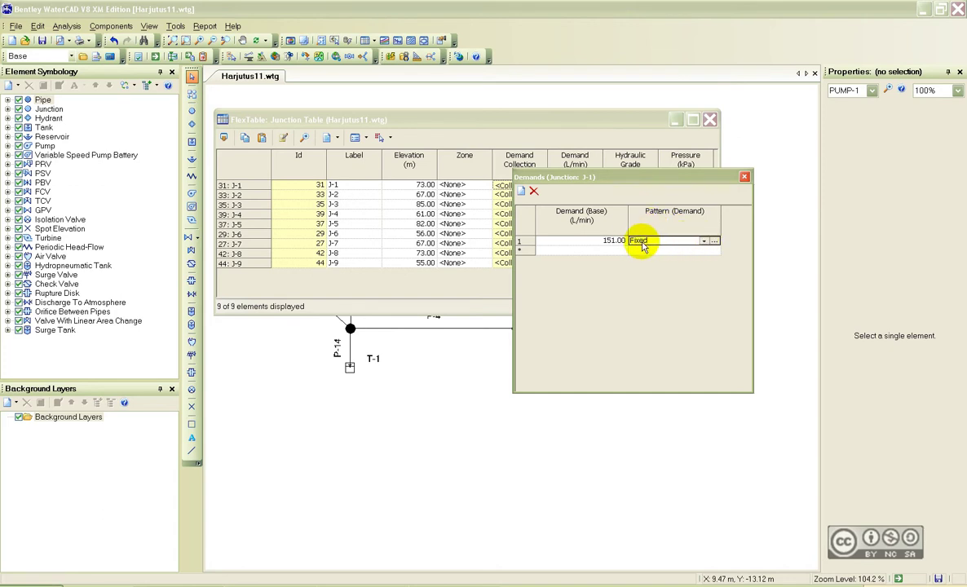
Assign the Tarbimine1 pattern to J-1's 151 L/min demand and close its demand collection.
left_click(703, 241)
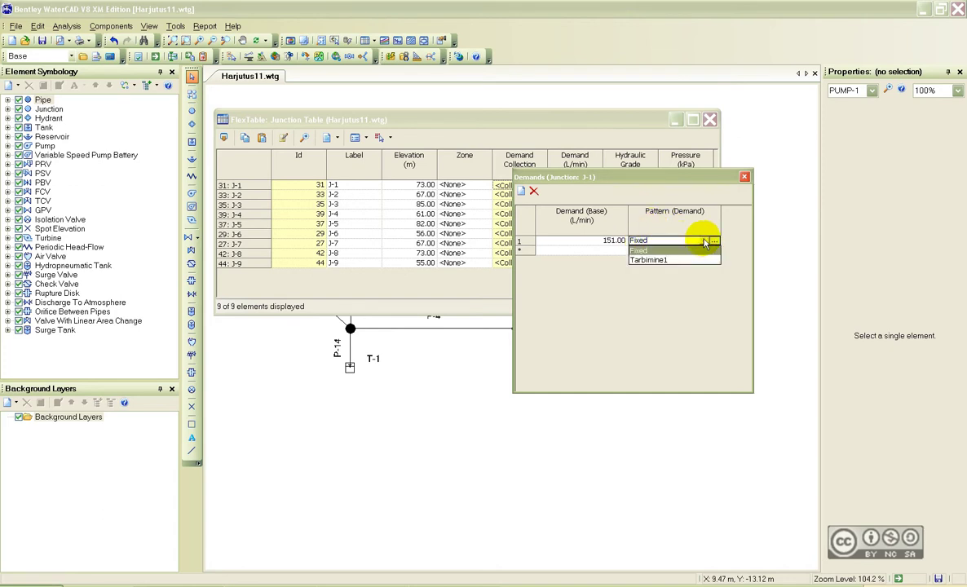
left_click(648, 249)
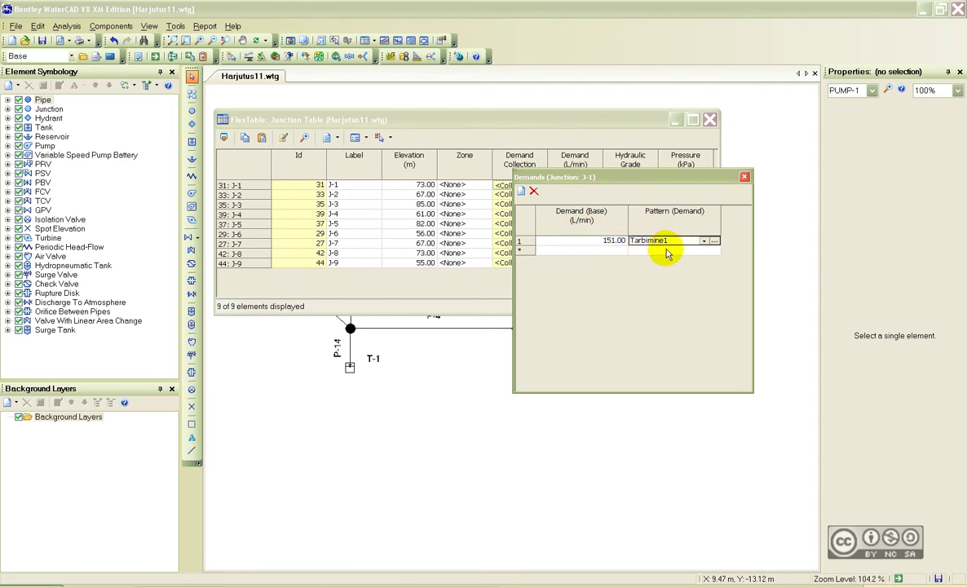
left_click(745, 177)
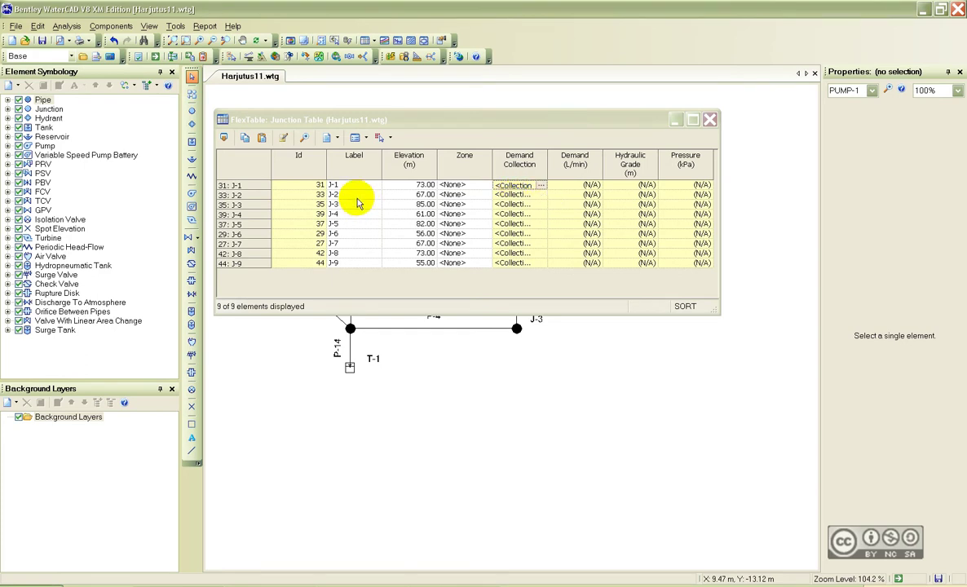
Give junction J-2 a base demand of 227 L/min with the Tarbimine1 pattern.
double_click(518, 195)
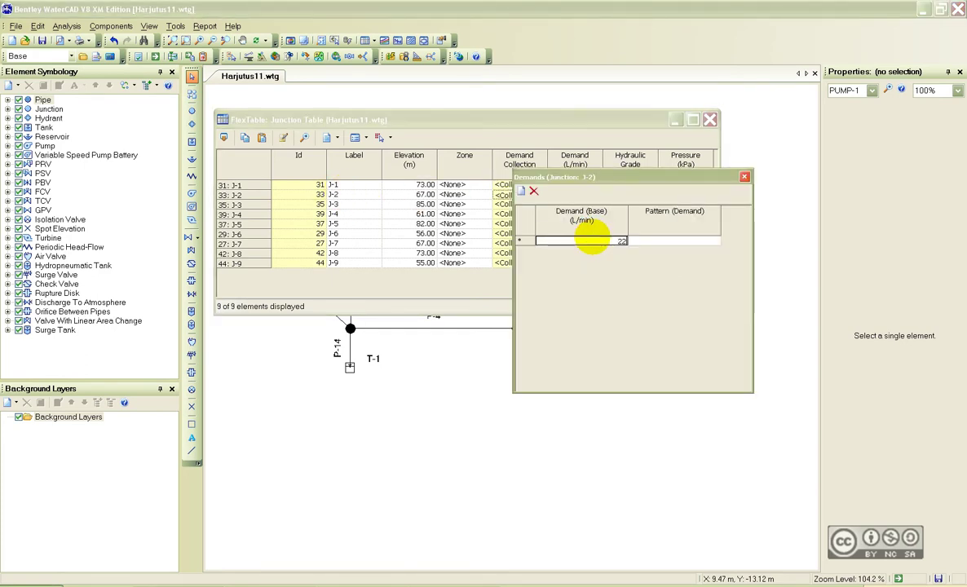
left_click(689, 241)
left_click(704, 241)
left_click(677, 251)
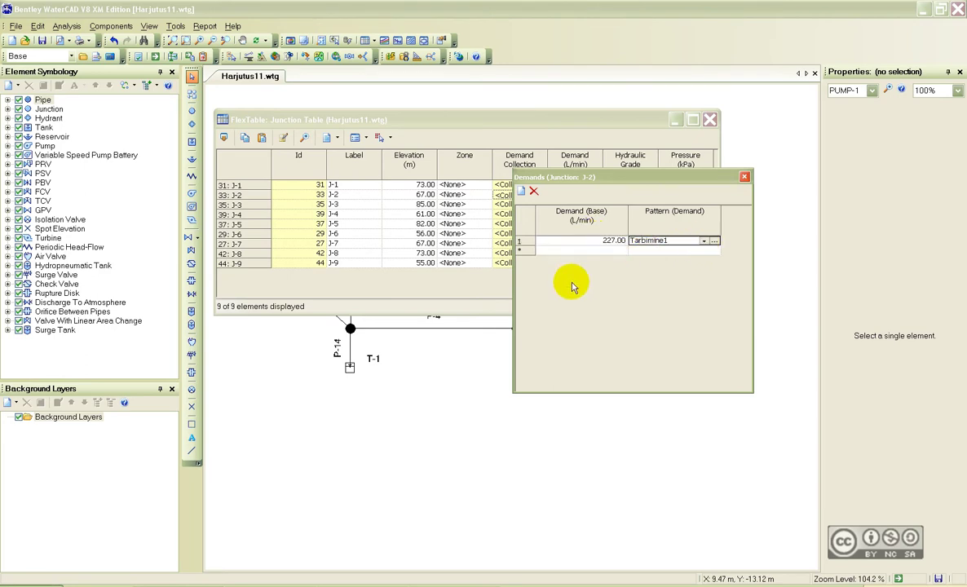
Give junction J-3 a base demand of 229 L/min with the Tarbimine1 pattern and close its demand collection.
double_click(503, 204)
left_click(581, 241)
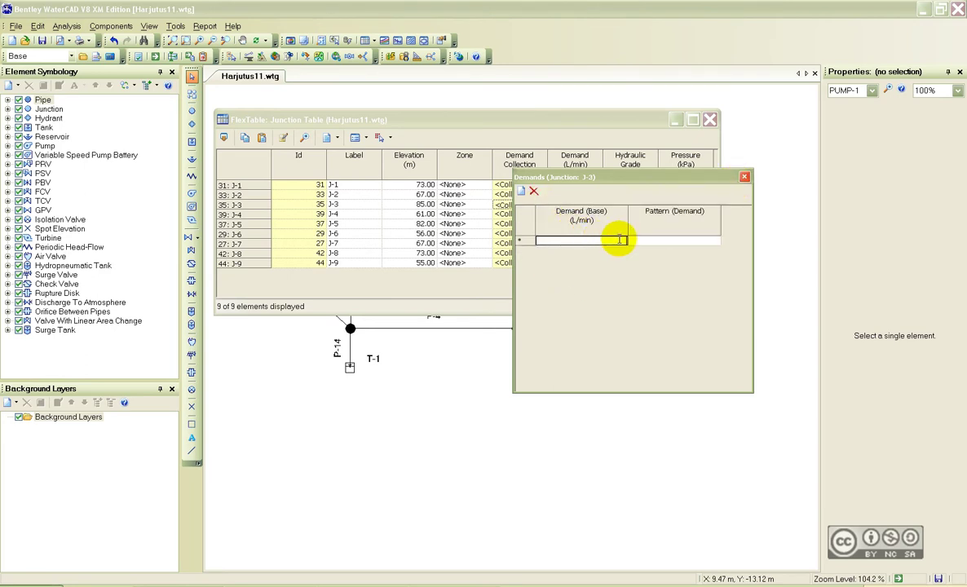
type("22")
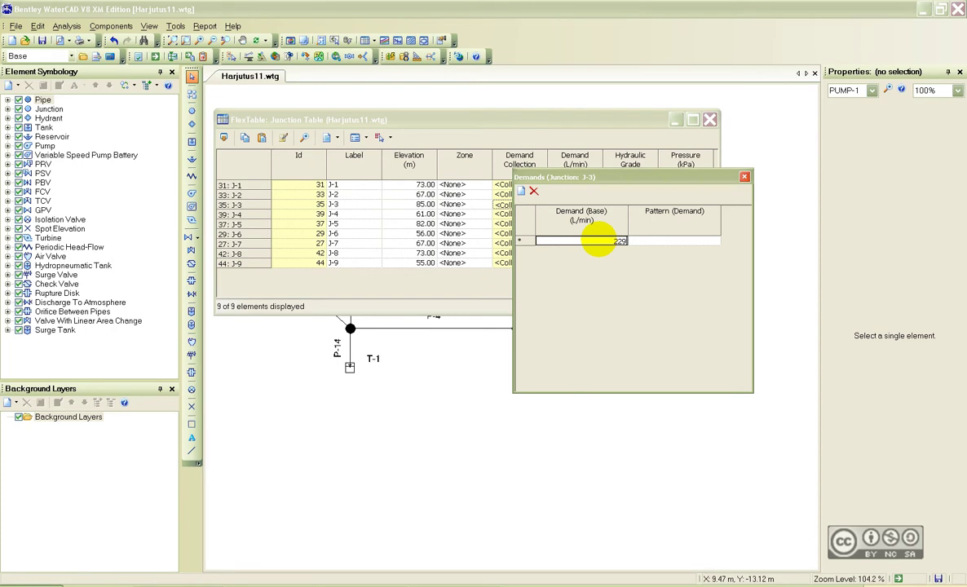
type("9")
left_click(689, 241)
left_click(704, 241)
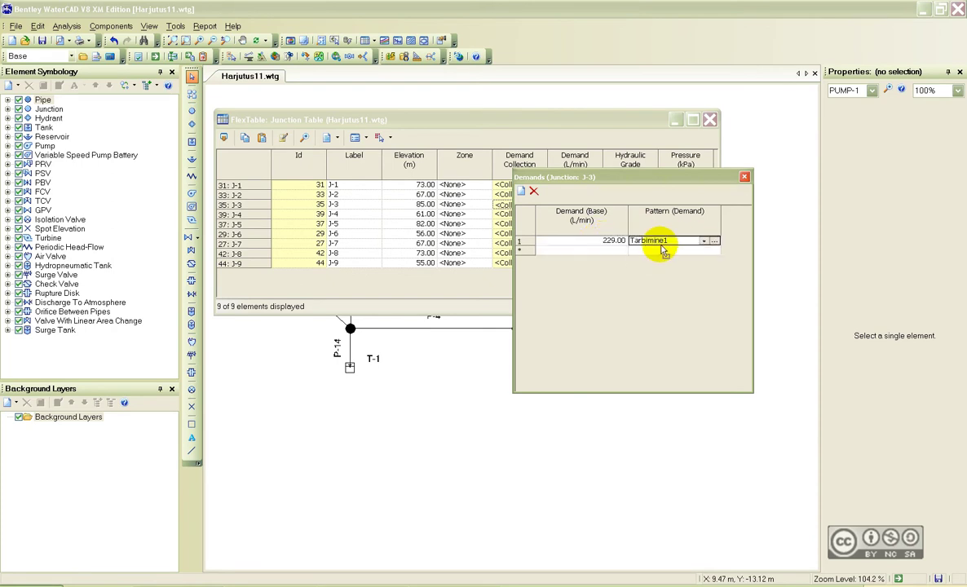
left_click(677, 251)
left_click(745, 177)
Give junction J-4 a base demand of 212 L/min with the Tarbimine1 pattern.
double_click(538, 215)
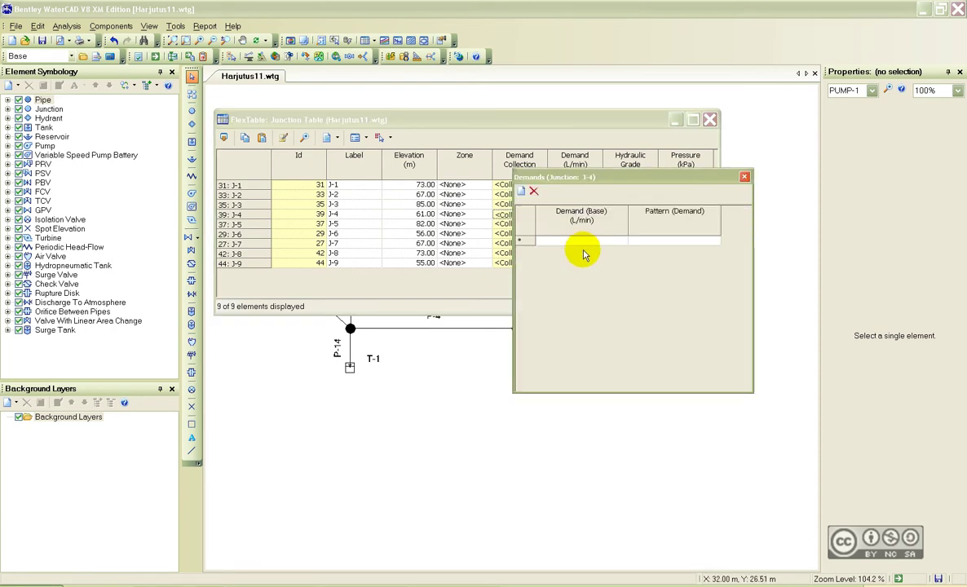
left_click(598, 241)
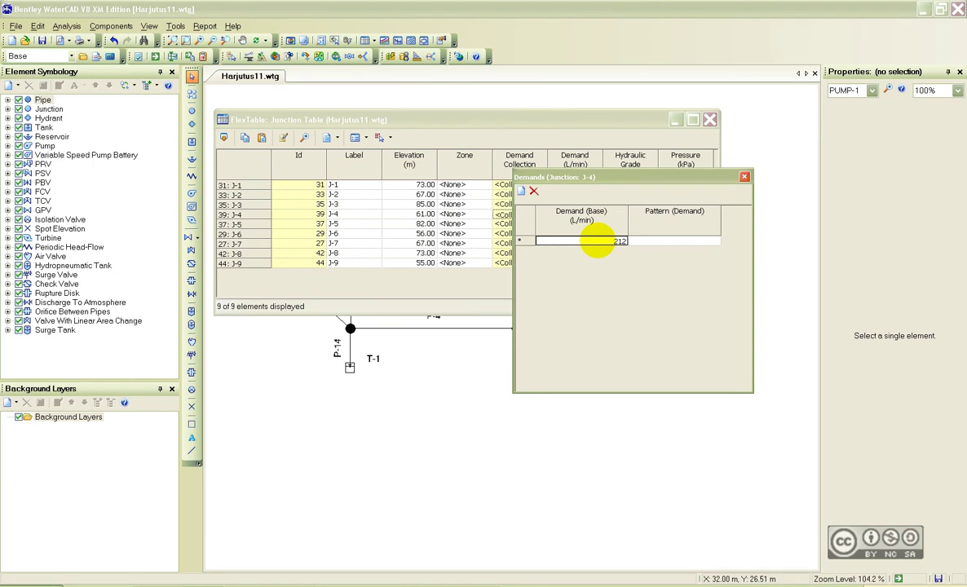
left_click(689, 241)
left_click(704, 241)
left_click(665, 258)
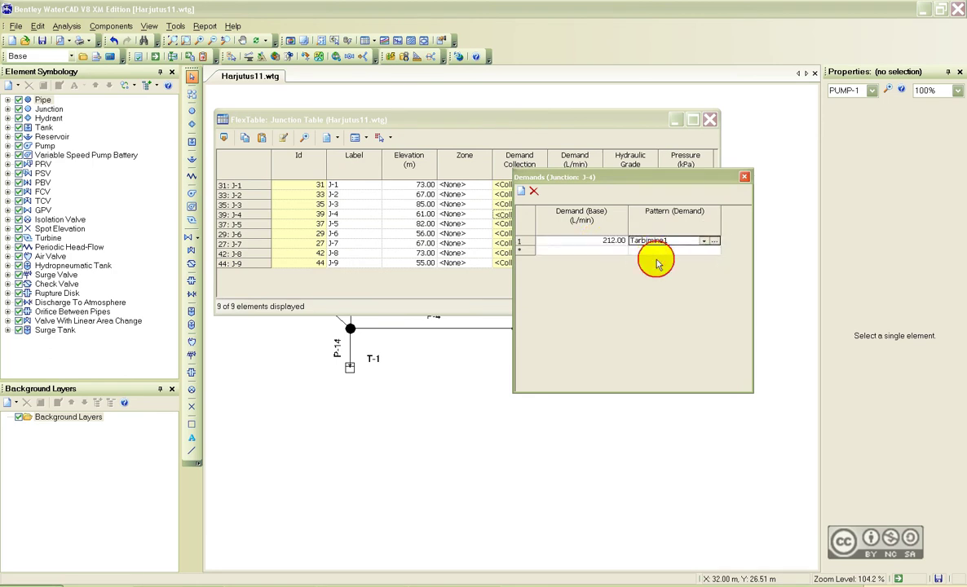
Give junction J-5 a base demand of 208 L/min with the Tarbimine1 pattern.
double_click(504, 225)
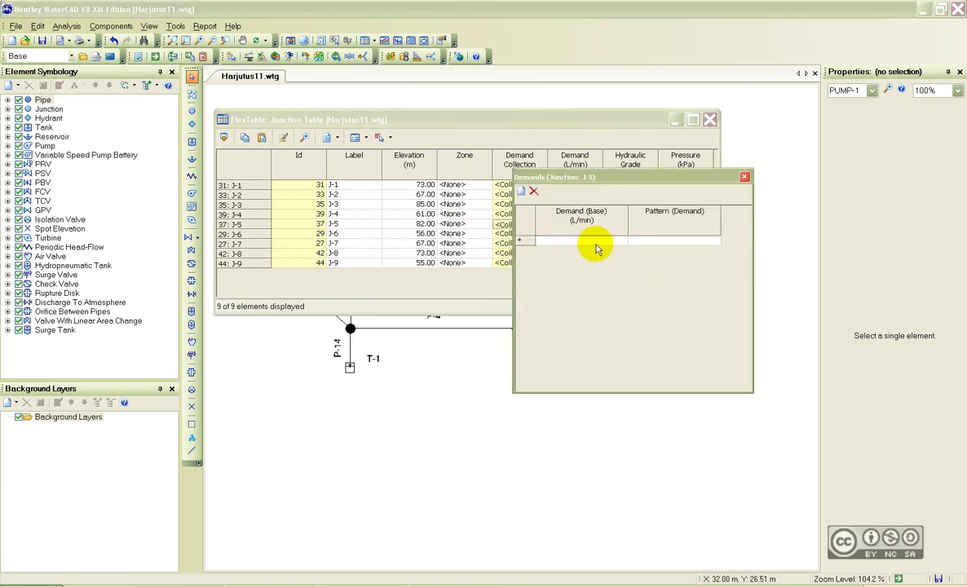
left_click(605, 241)
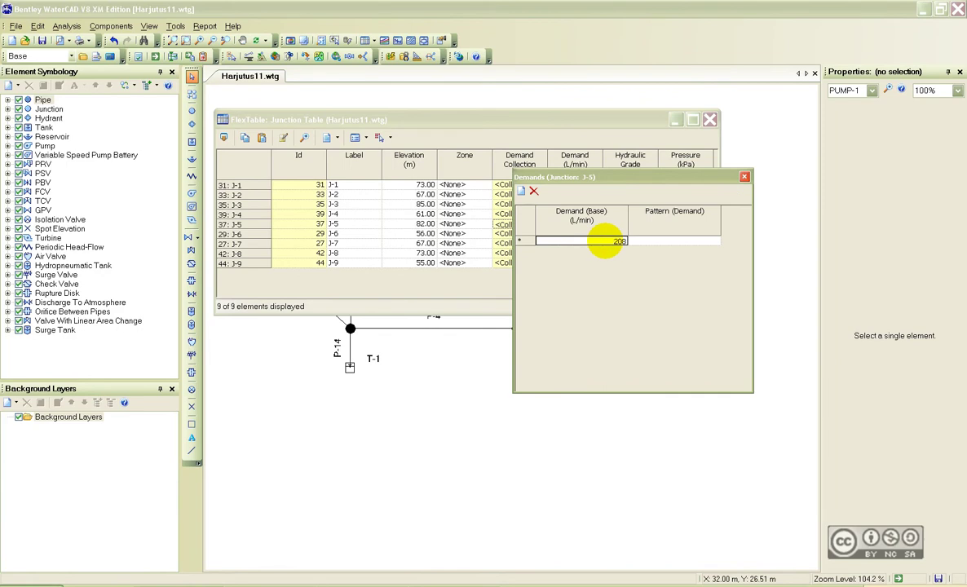
left_click(676, 242)
left_click(705, 242)
left_click(653, 253)
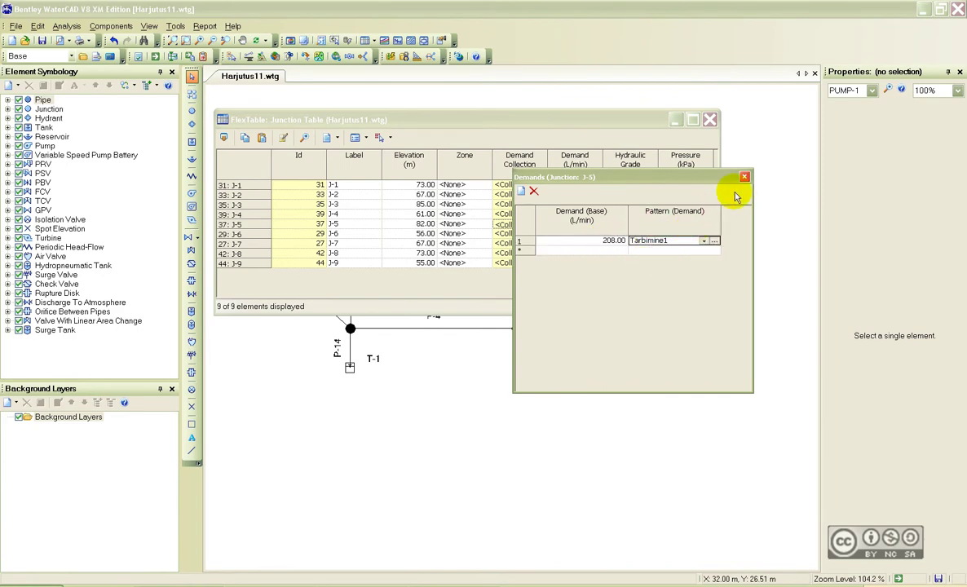
Give junction J-6 a base demand of 219 L/min with the Tarbimine1 pattern.
double_click(503, 234)
left_click(603, 242)
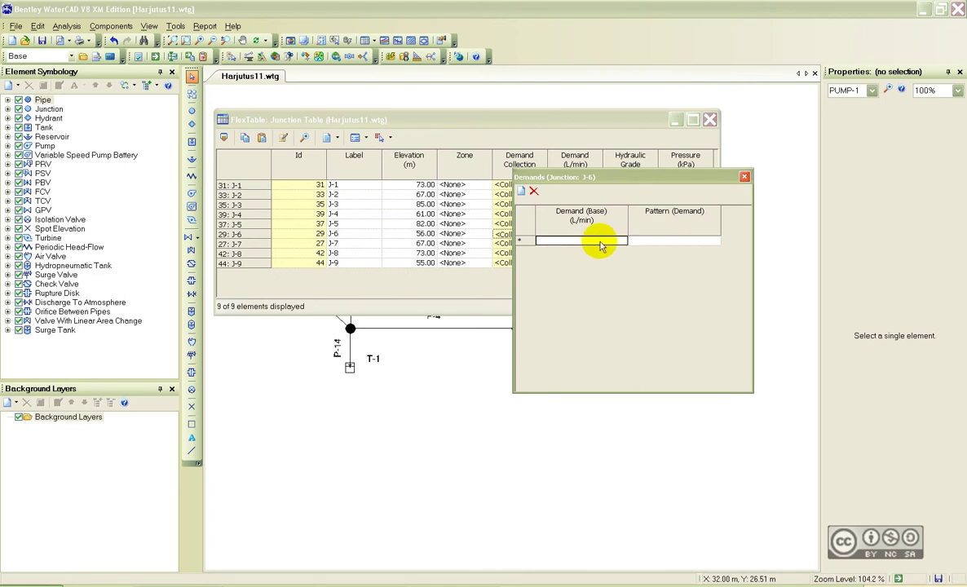
type("219")
left_click(676, 241)
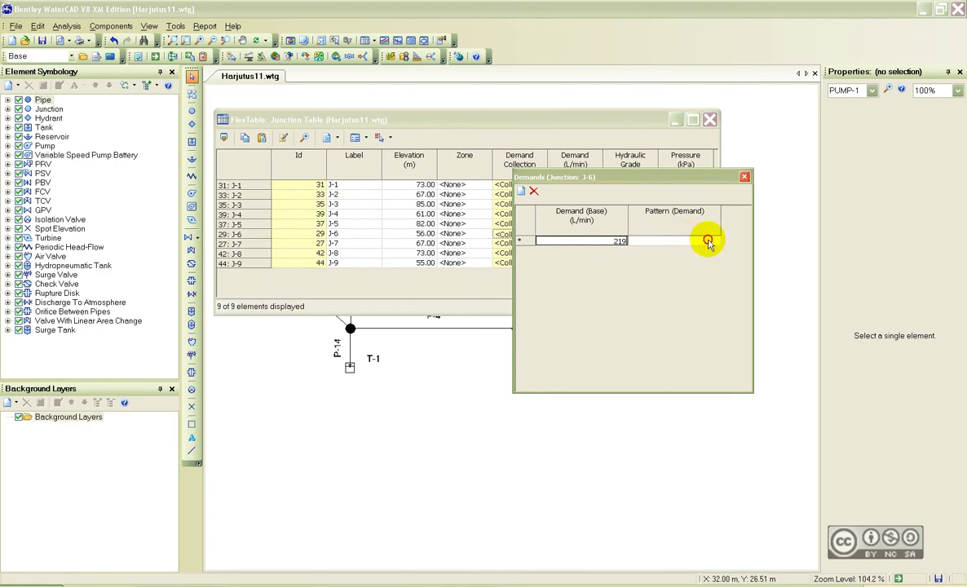
left_click(706, 242)
left_click(653, 259)
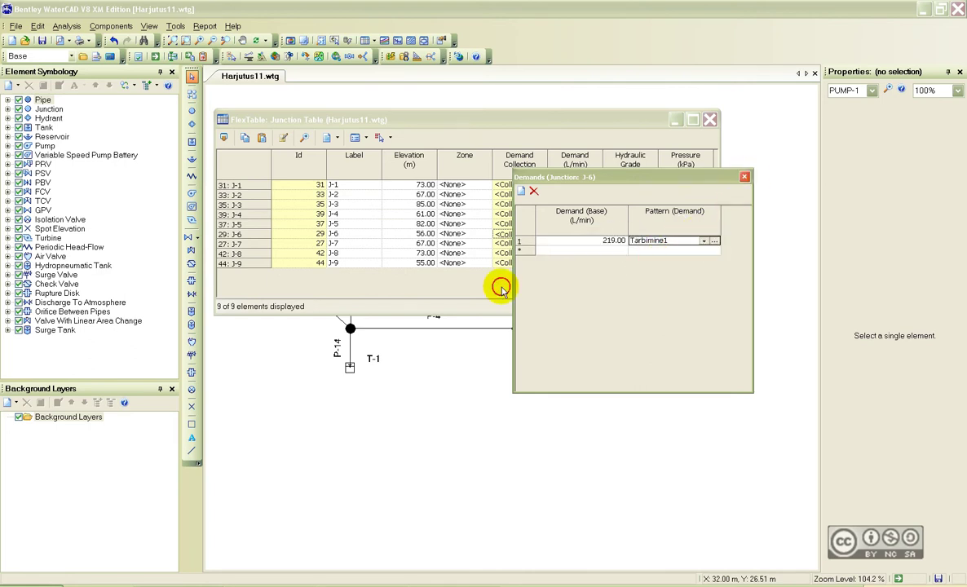
Give junction J-7 a base demand of 215 L/min with the Tarbimine1 pattern and close its demand collection.
double_click(503, 244)
left_click(598, 241)
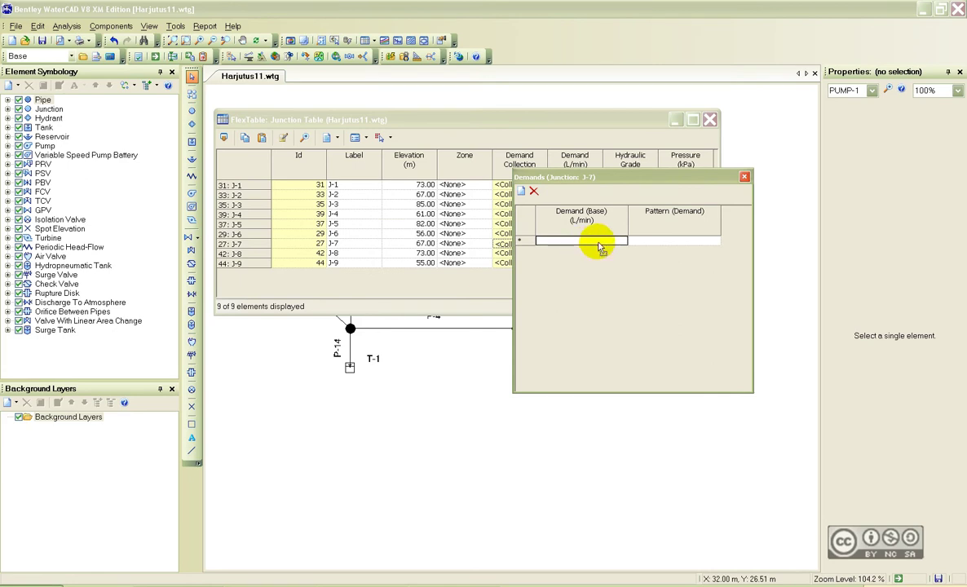
left_click(652, 242)
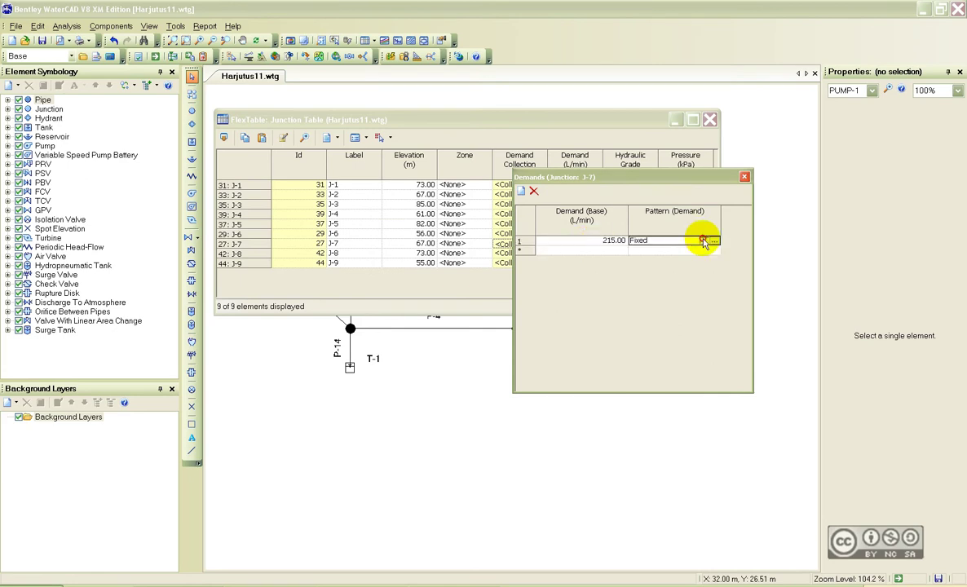
left_click(703, 242)
left_click(667, 259)
left_click(744, 178)
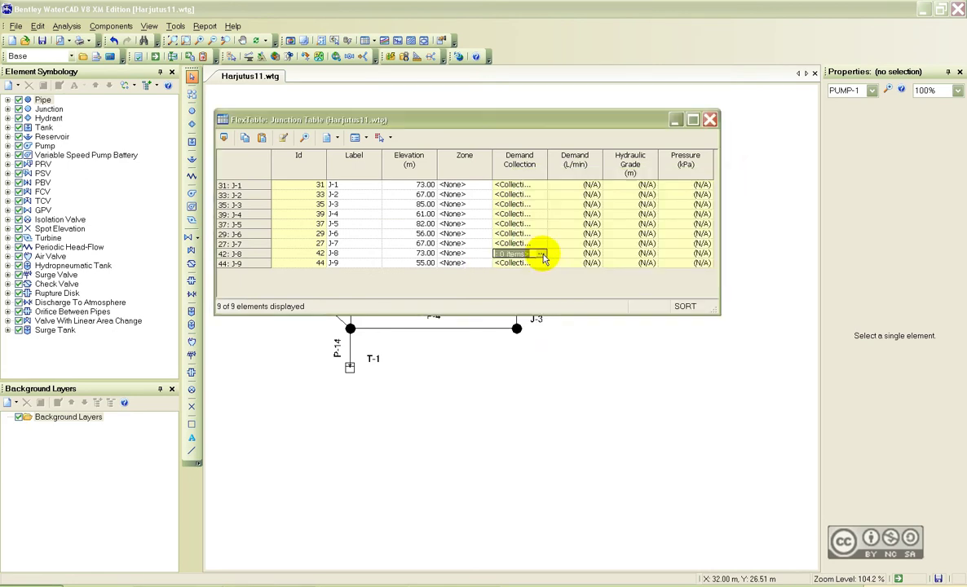
Give junction J-8 a base demand of 219 L/min with the Tarbimine1 pattern.
double_click(538, 254)
left_click(609, 242)
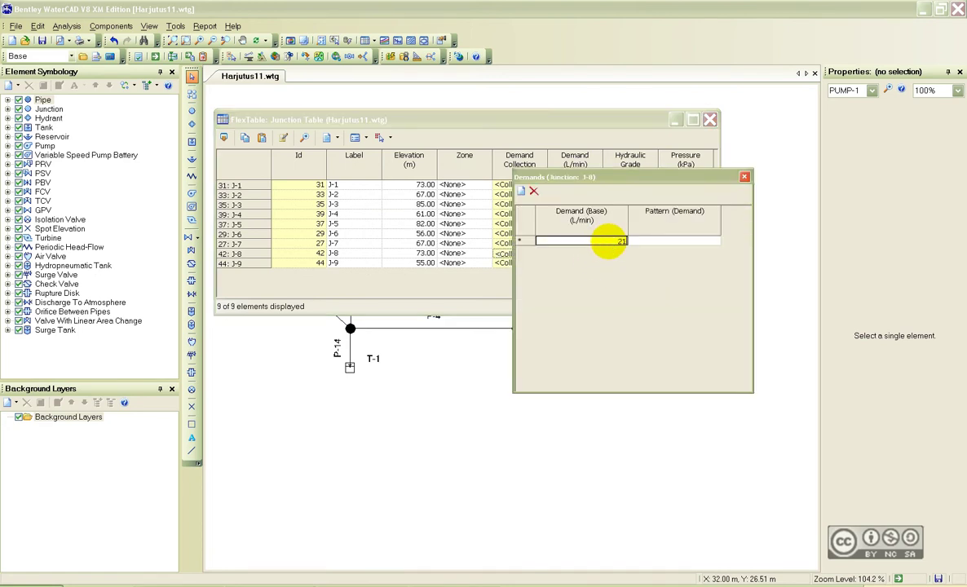
type("219")
left_click(652, 242)
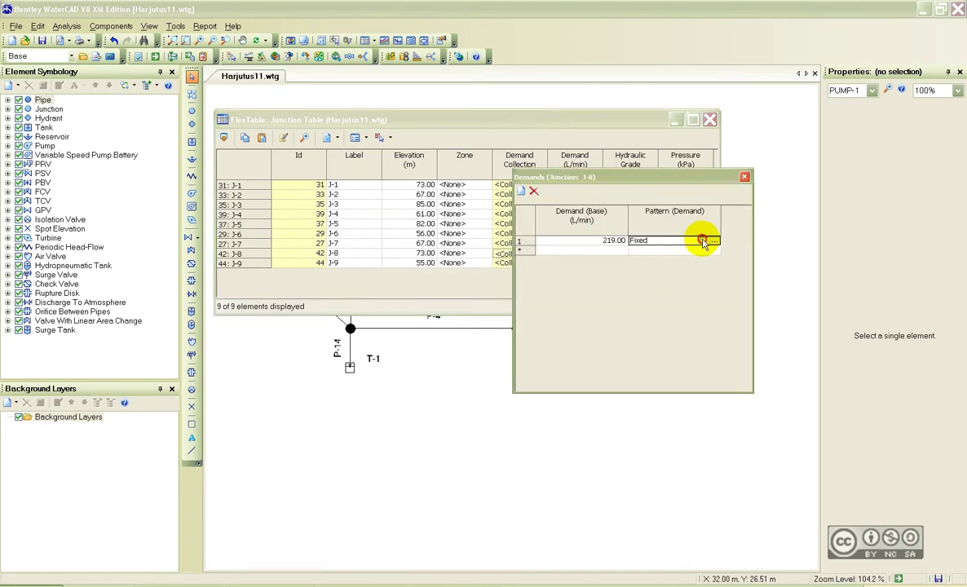
left_click(703, 241)
left_click(652, 260)
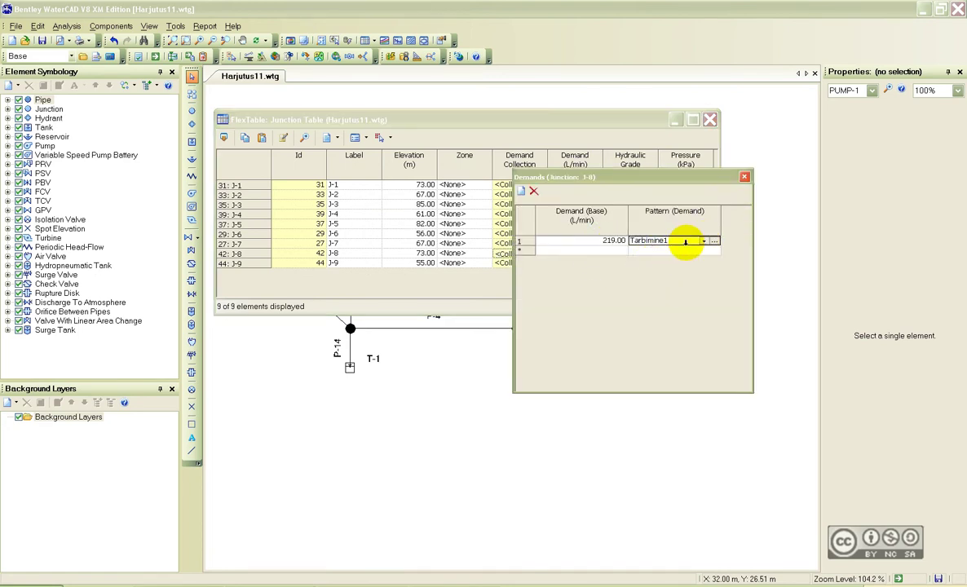
Give junction J-9 a base demand of 215 L/min with the Tarbimine1 pattern, and close the junction table.
left_click(502, 263)
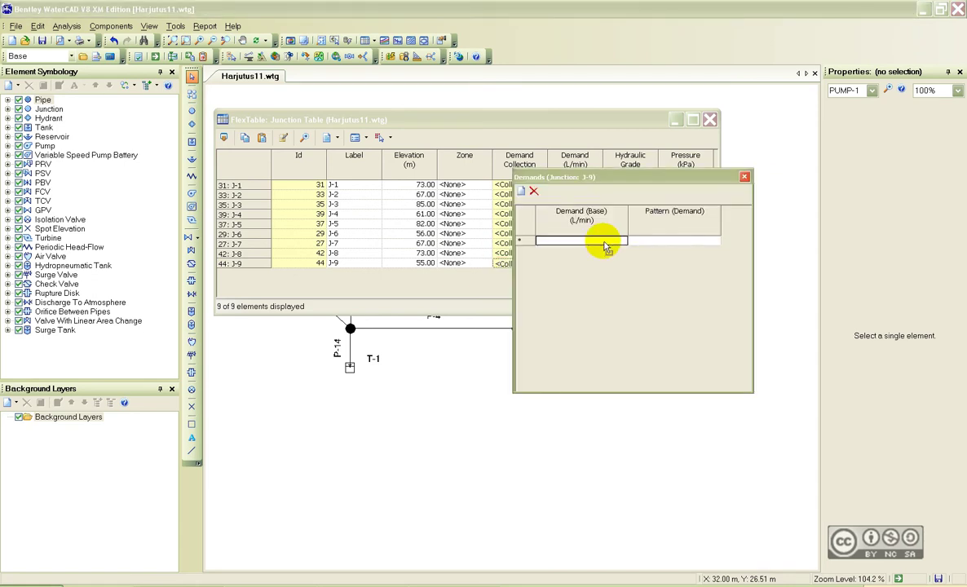
left_click(602, 241)
type("215")
left_click(687, 242)
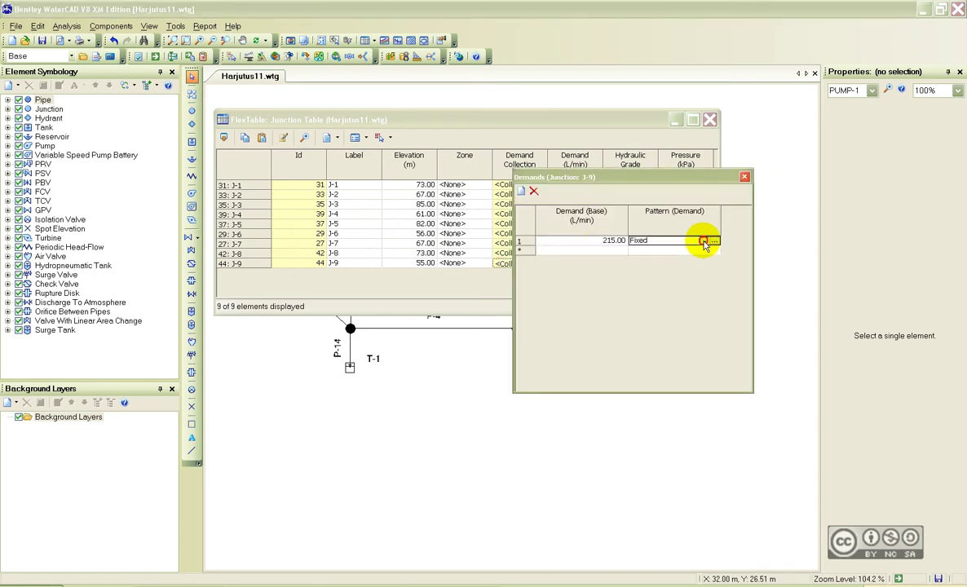
left_click(687, 242)
left_click(665, 257)
left_click(503, 282)
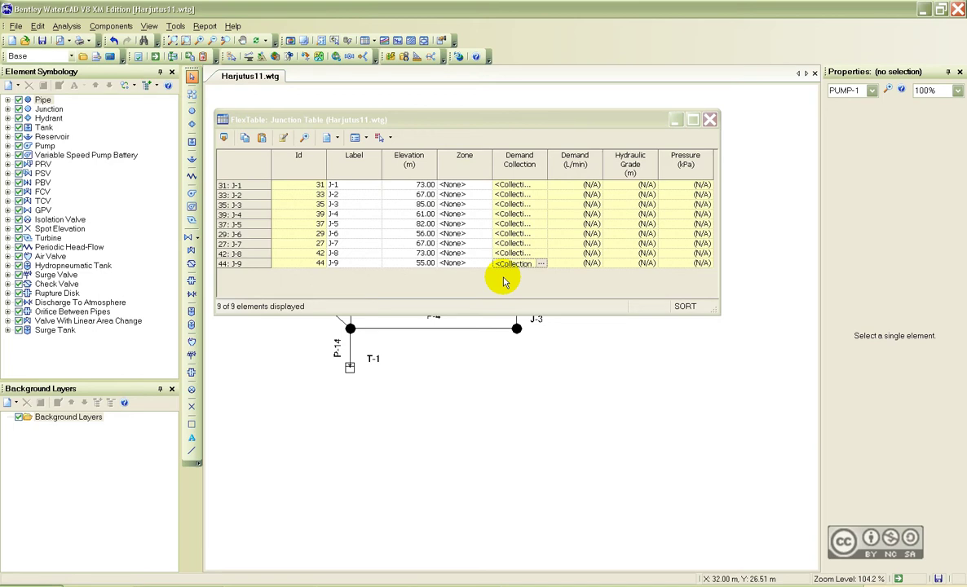
left_click_drag(530, 123, 543, 121)
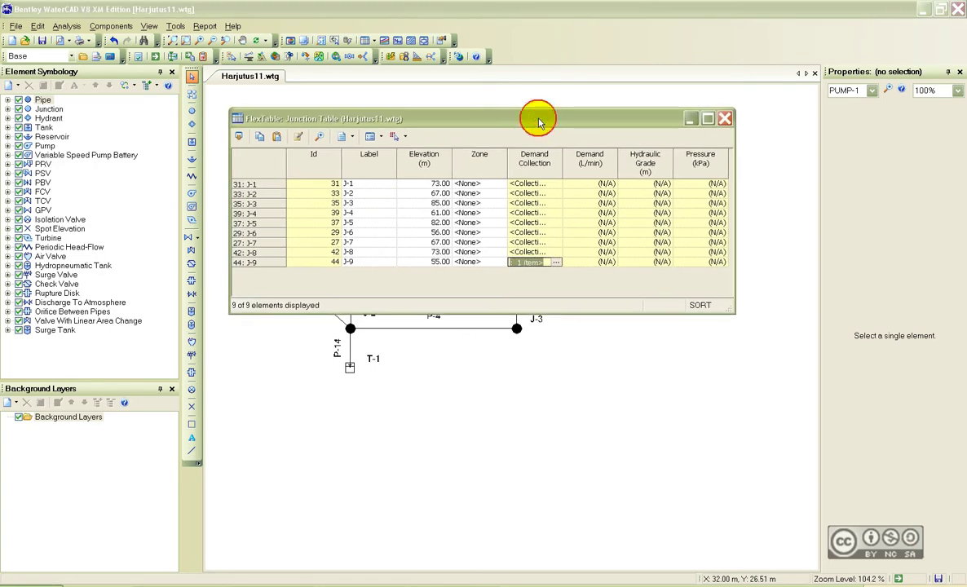
left_click(725, 120)
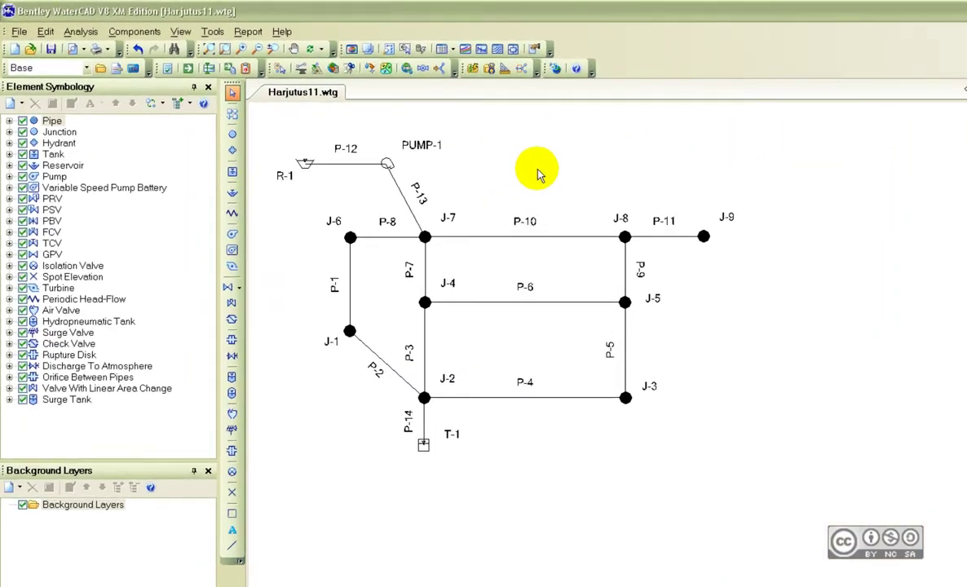
Open the pipe FlexTable and sort the pipes by label in ascending order.
left_click(538, 59)
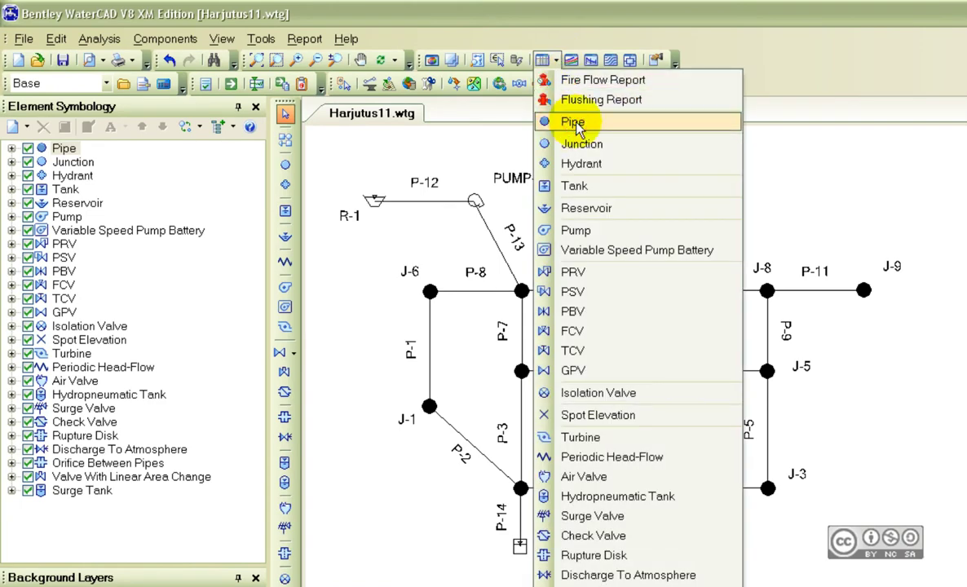
left_click(571, 122)
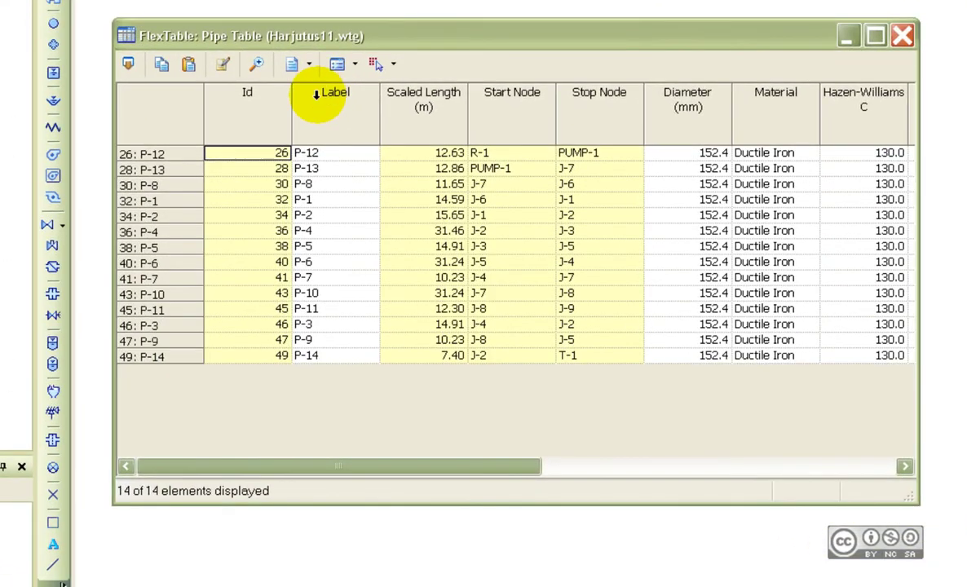
right_click(321, 102)
mouse_move(420, 145)
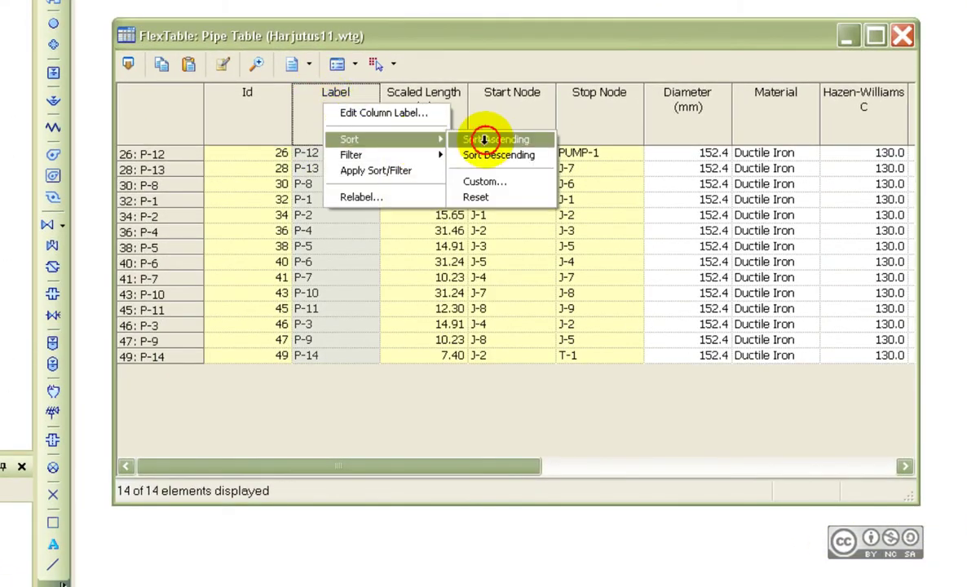
left_click(493, 140)
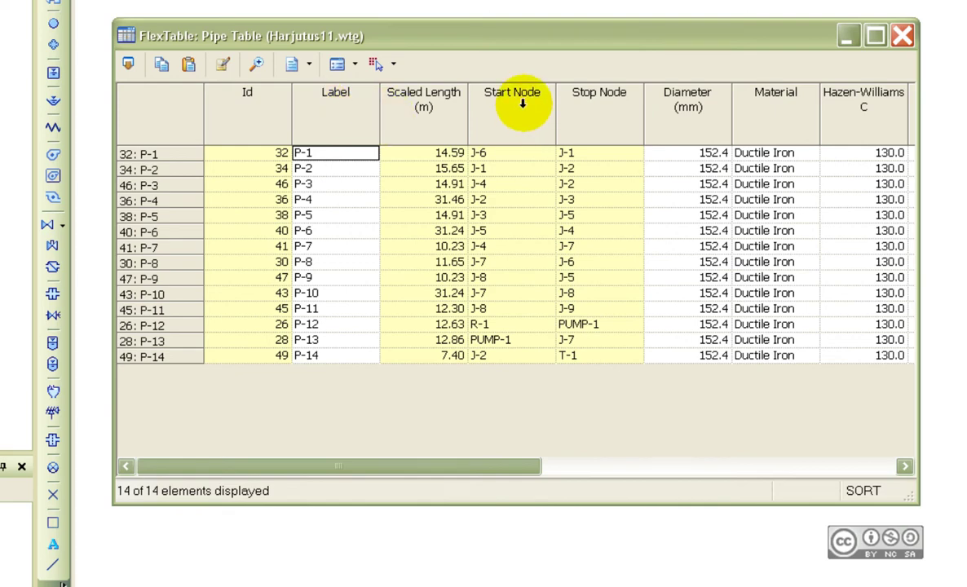
Set the diameter of all pipes in the pipe table to 200 mm with a global edit.
left_click_drag(490, 466, 589, 473)
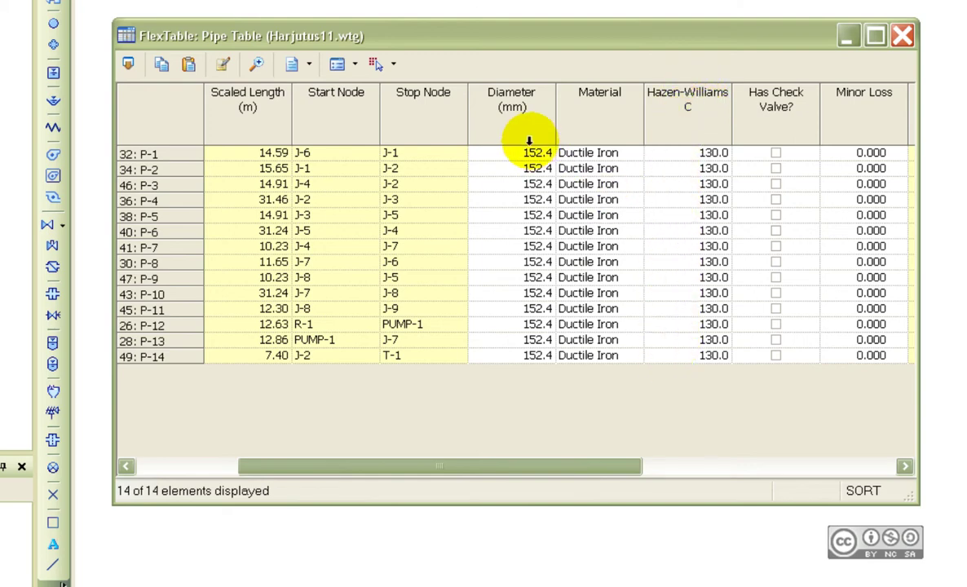
right_click(512, 98)
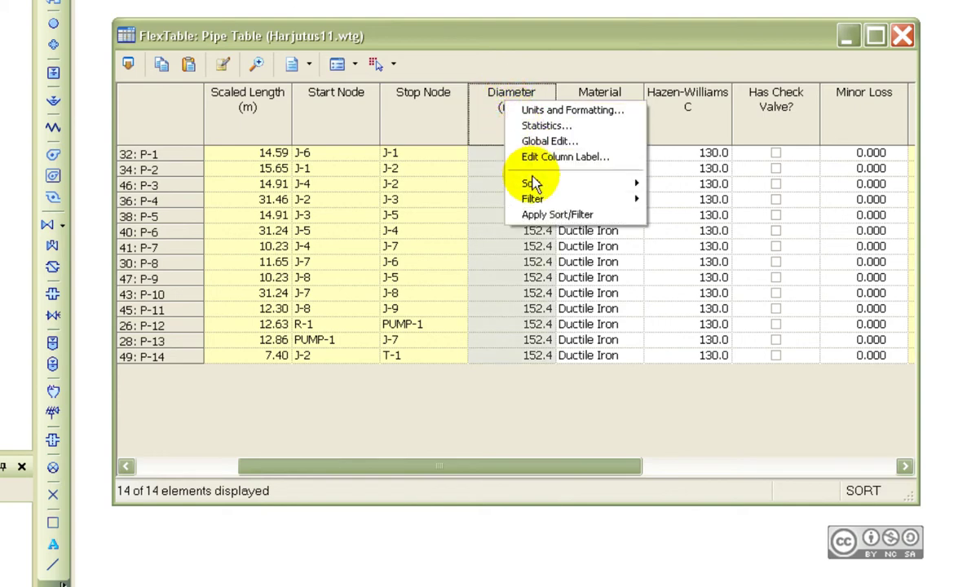
left_click(542, 142)
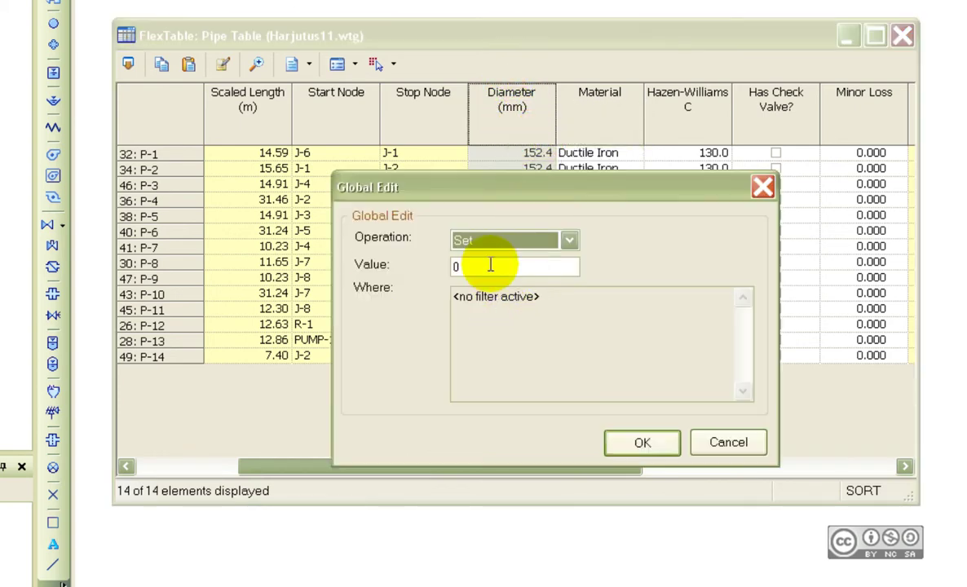
double_click(453, 266)
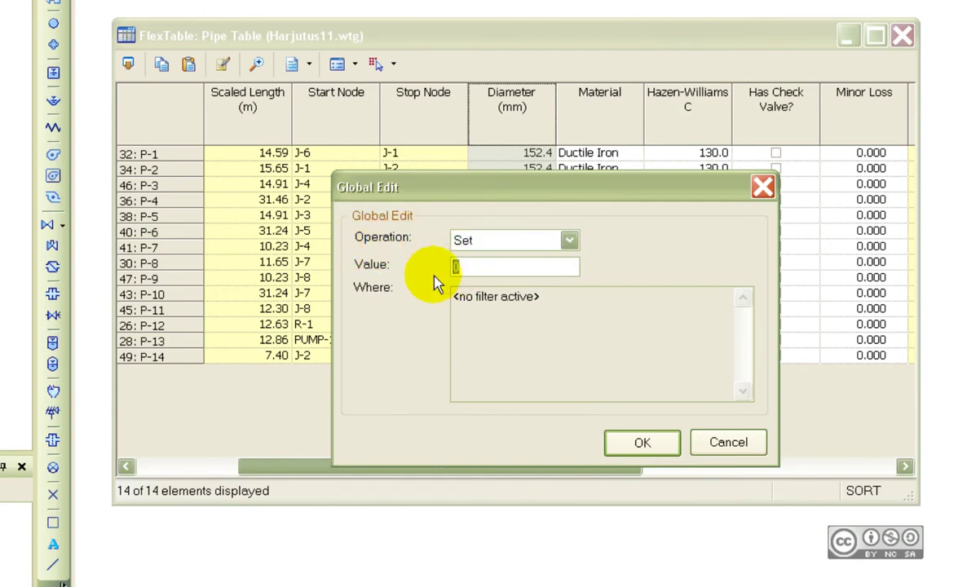
type("200")
left_click(684, 439)
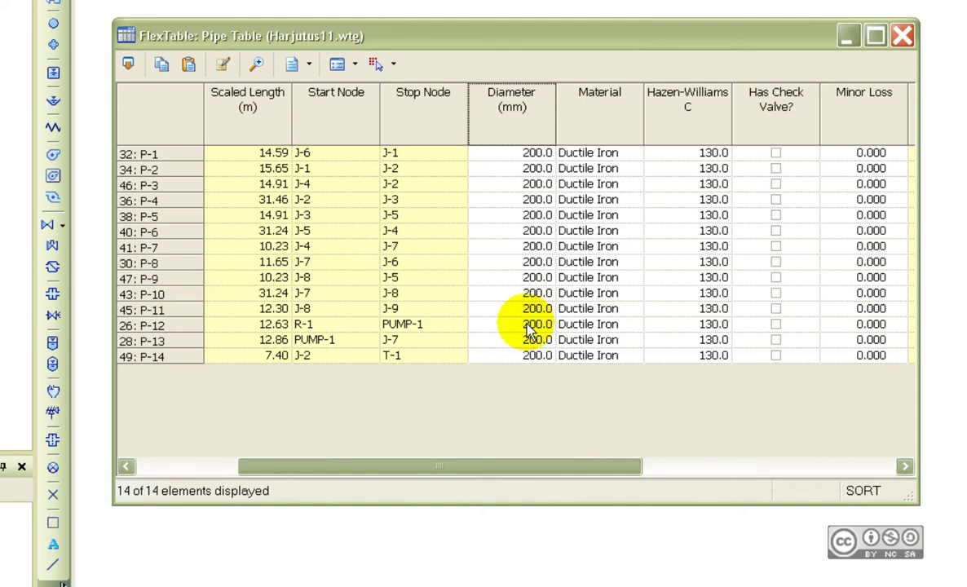
left_click(233, 465)
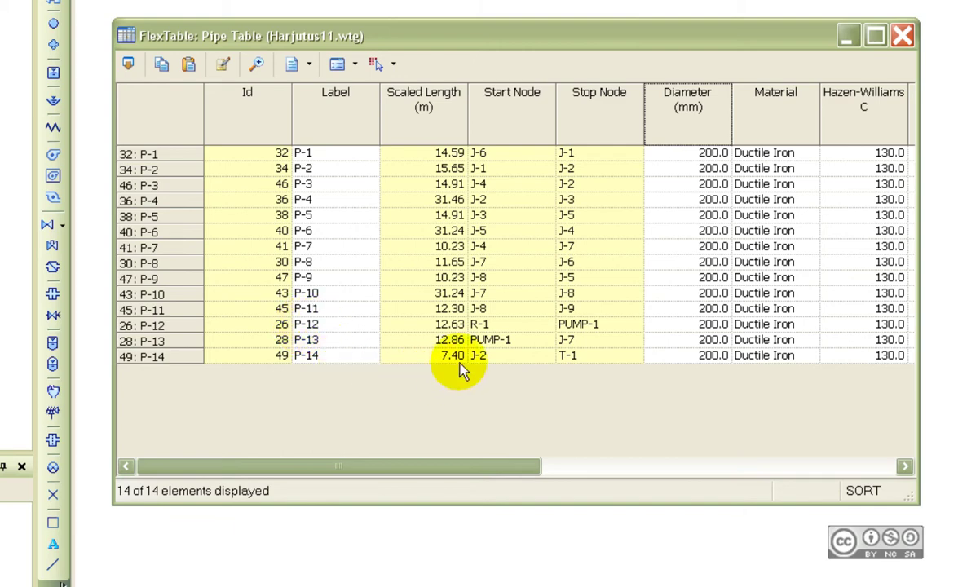
Set the diameter of pipe P-12 to 250 mm and of pipes P-13 and P-14 to 300 mm.
left_click(670, 324)
type("250")
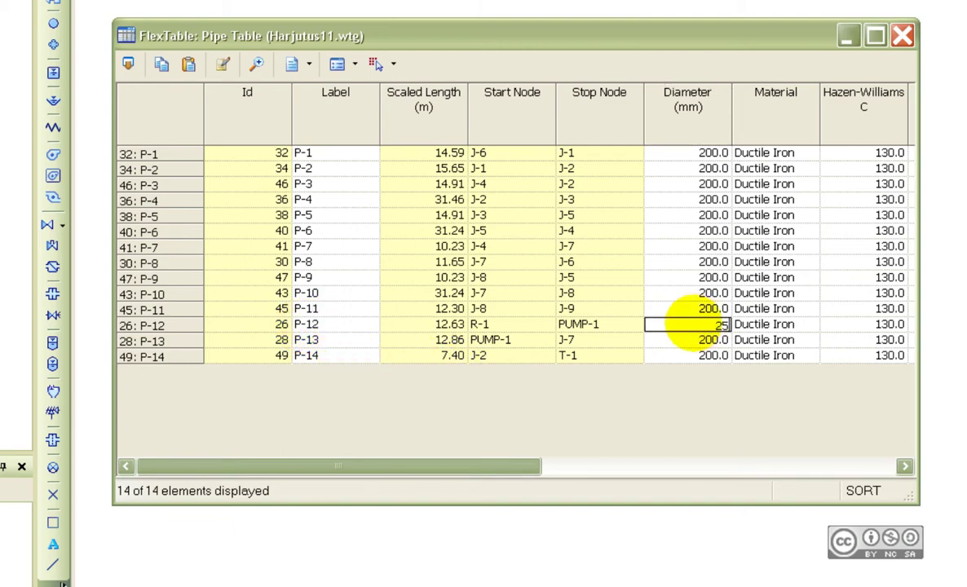
key("Return")
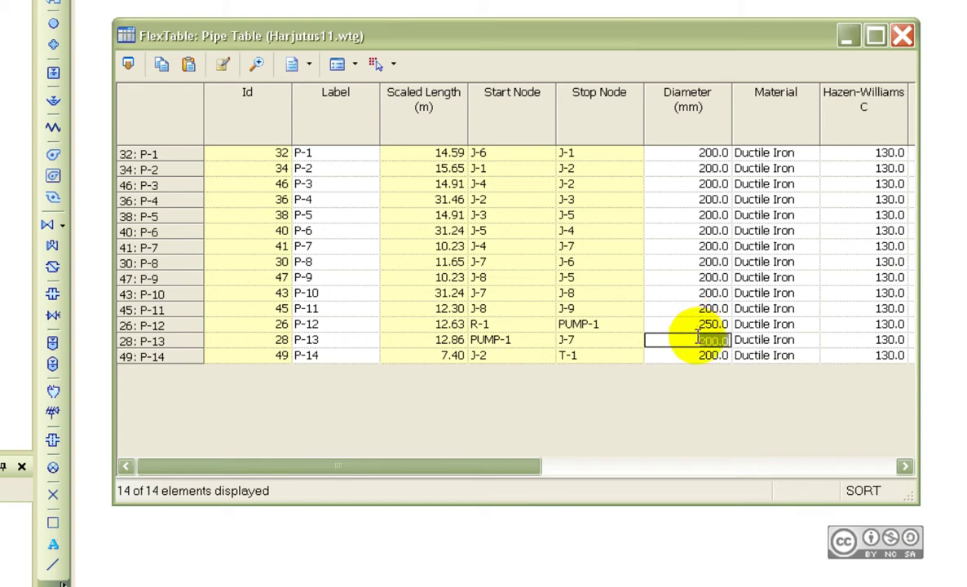
type("300")
key("Return")
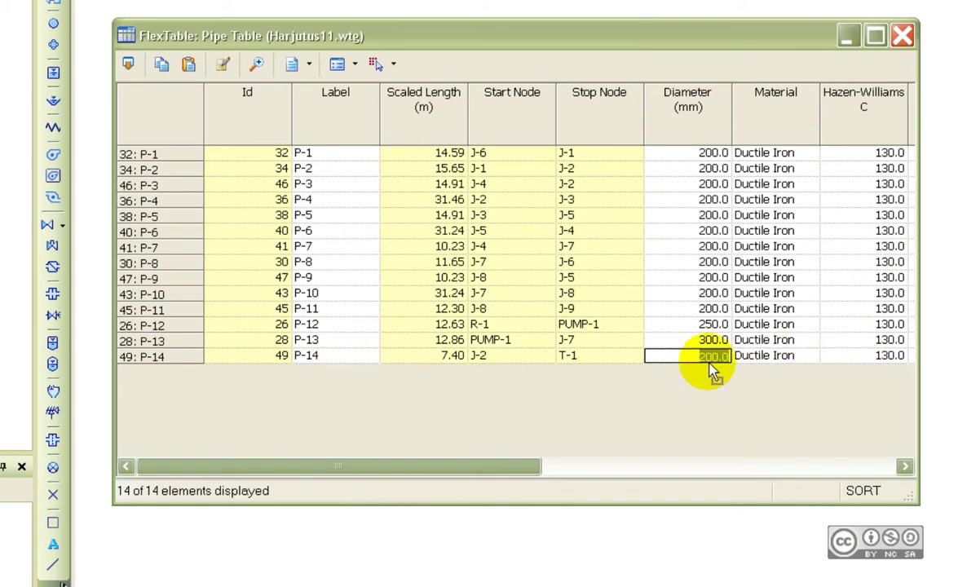
type("300")
key("Return")
Enter user-defined lengths of 300 m for pipe P-1, 305 m for P-2 and 225 m for P-3.
left_click_drag(468, 471, 863, 477)
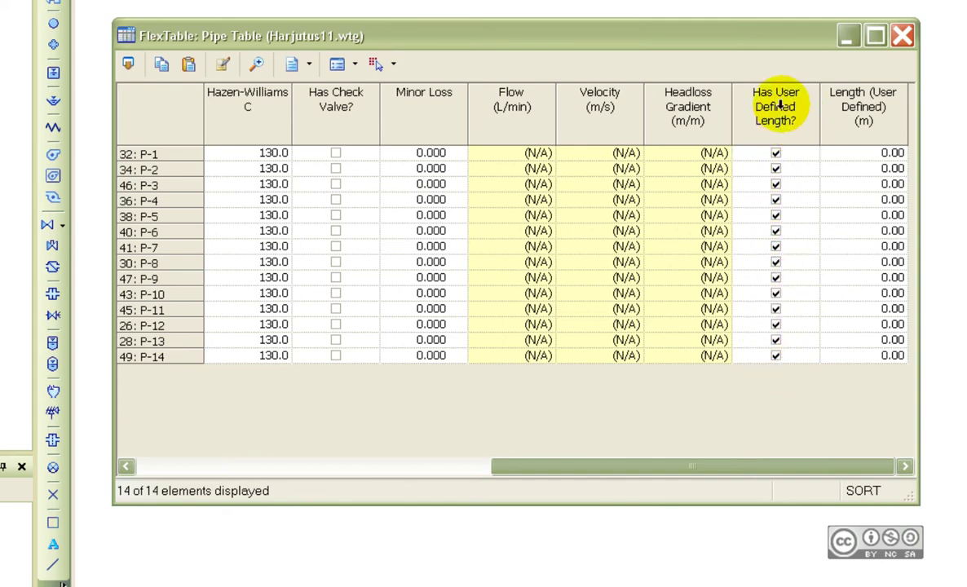
left_click(869, 154)
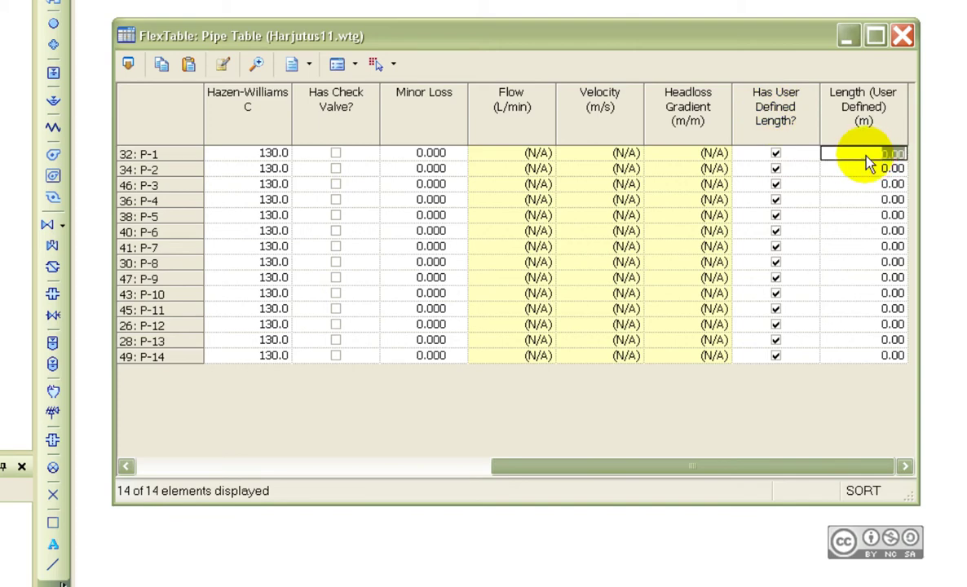
type("300")
key("Return")
type("3")
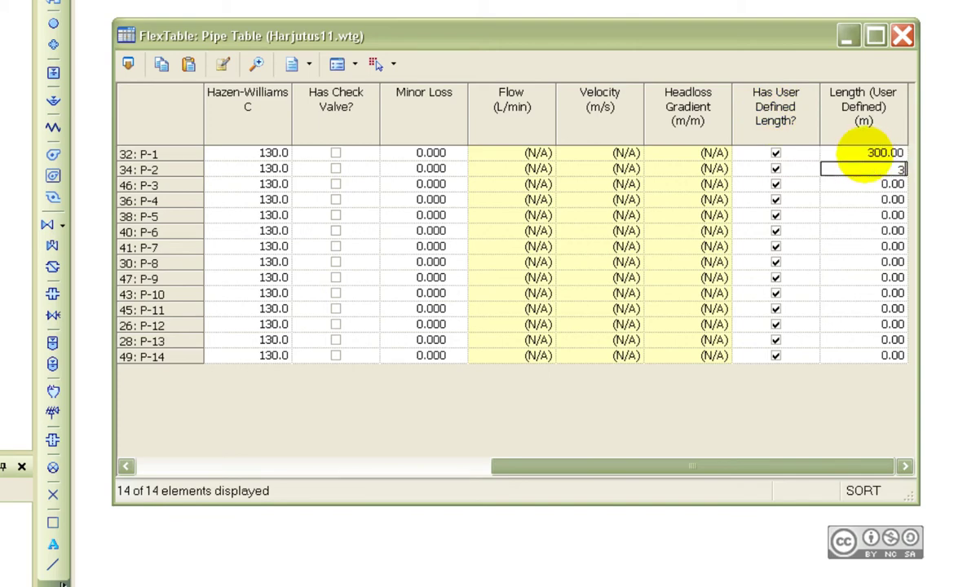
type("05")
key("Return")
type("225")
key("Return")
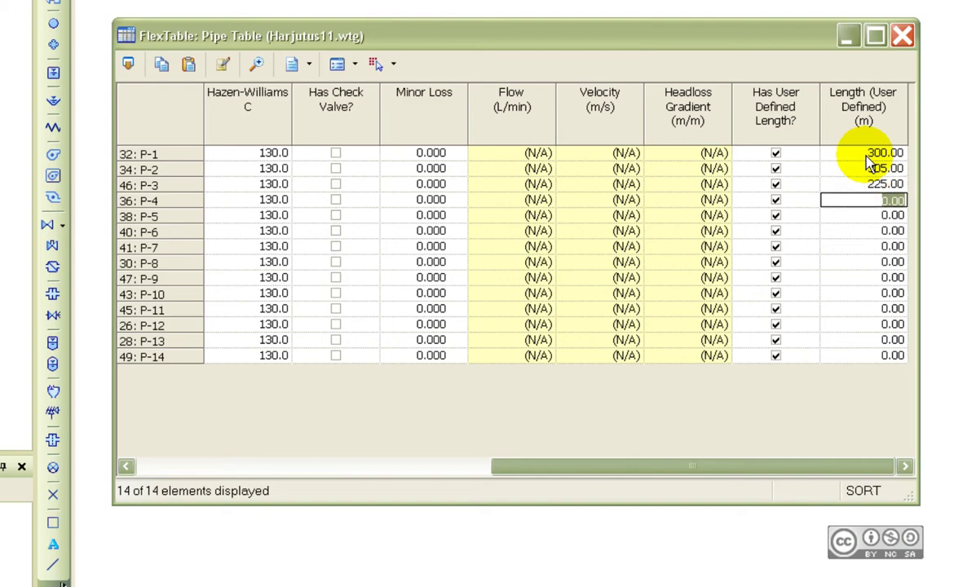
Enter user-defined lengths of 301 m for pipe P-4, 225 m for P-5, 301 m for P-6 and 225 m for P-7.
type("301")
key("Return")
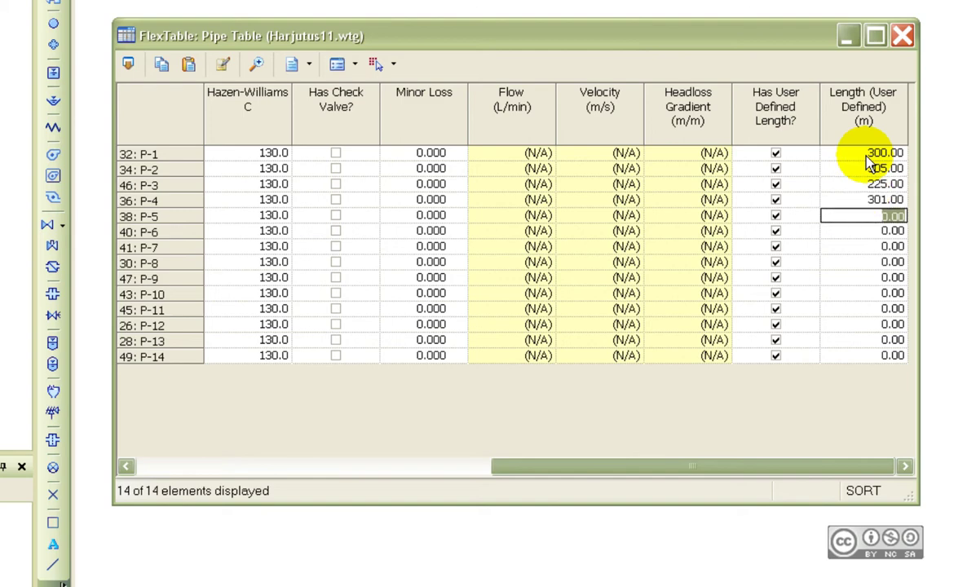
type("225")
key("Return")
type("301")
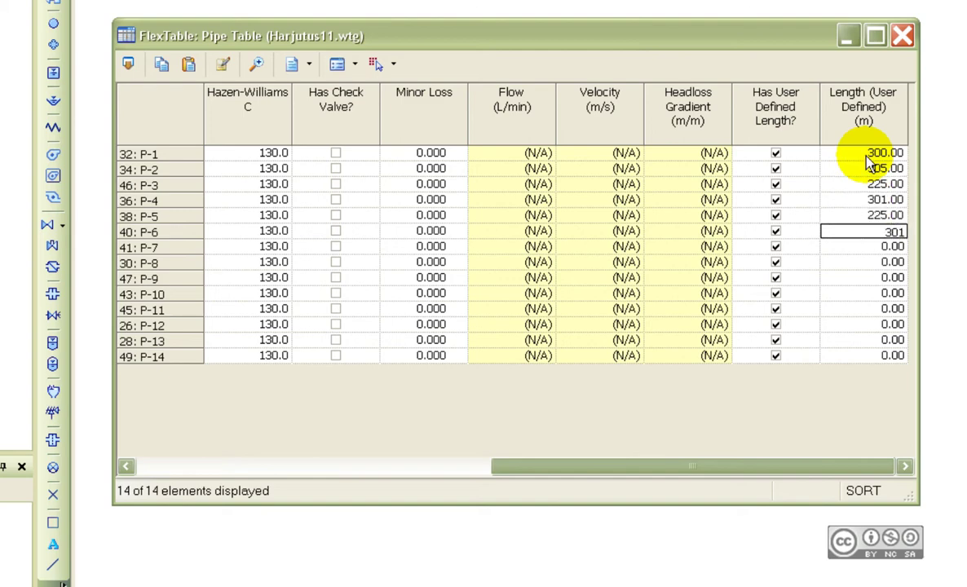
key("Return")
type("225")
key("Return")
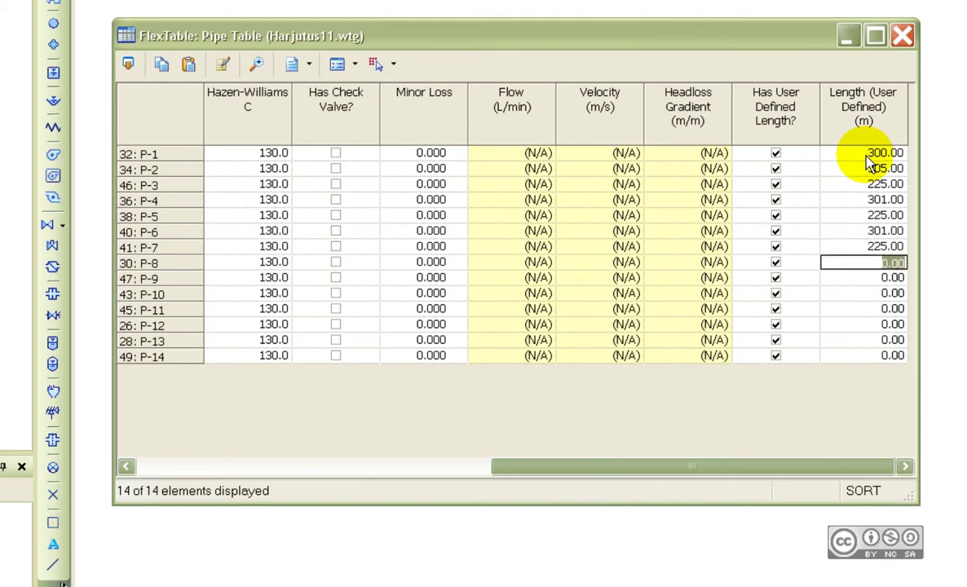
Enter user-defined lengths of 301 m for pipe P-8, 200 m for P-9, 301 m for P-10 and 300 m for P-11.
type("301")
key("Return")
type("200")
key("Return")
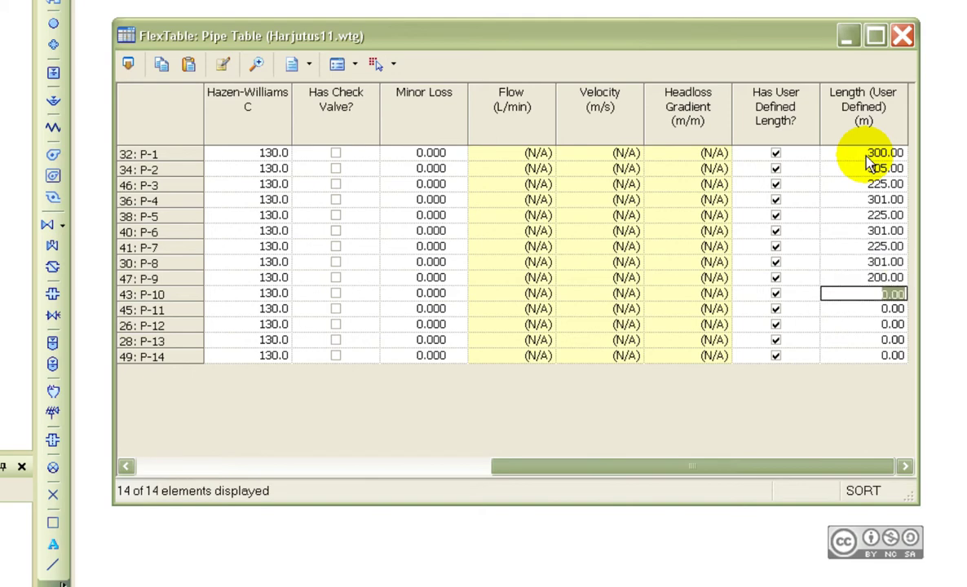
type("301")
key("Return")
type("300")
key("Return")
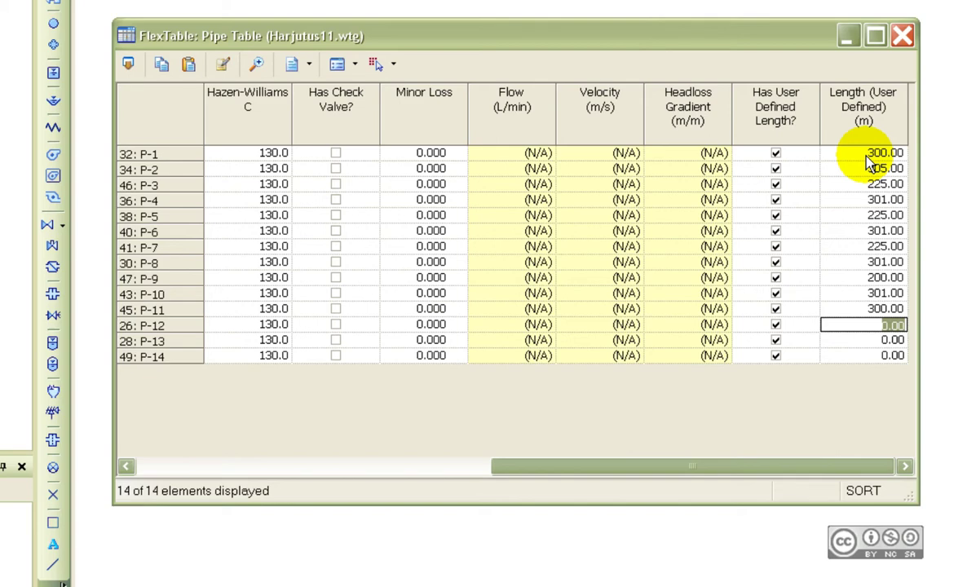
Enter user-defined lengths of 1 m for pipe P-12, 3000 m for P-13 and 300 m for P-14, and close the pipe table.
type("1")
key("Return")
type("3000")
key("Return")
type("300")
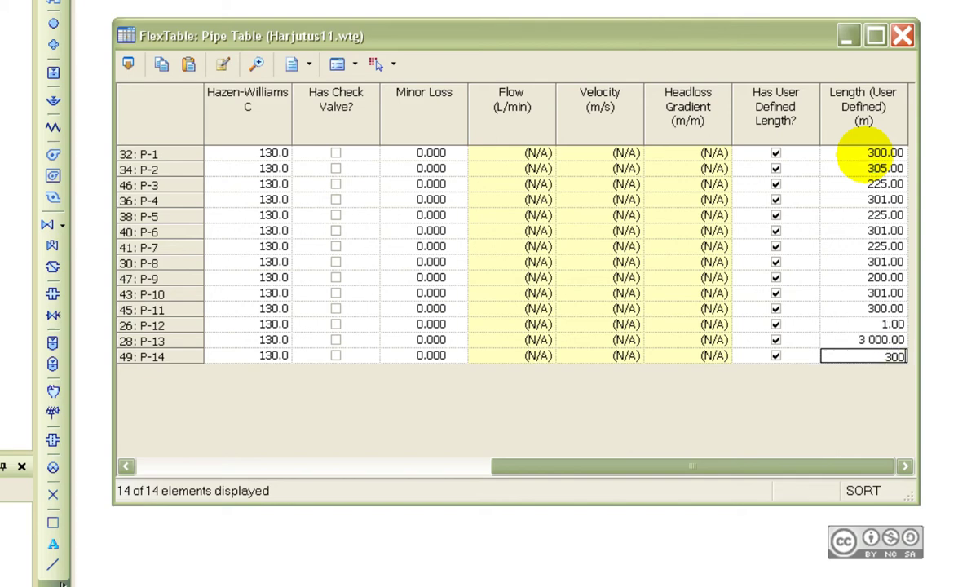
key("Return")
left_click_drag(511, 45, 522, 53)
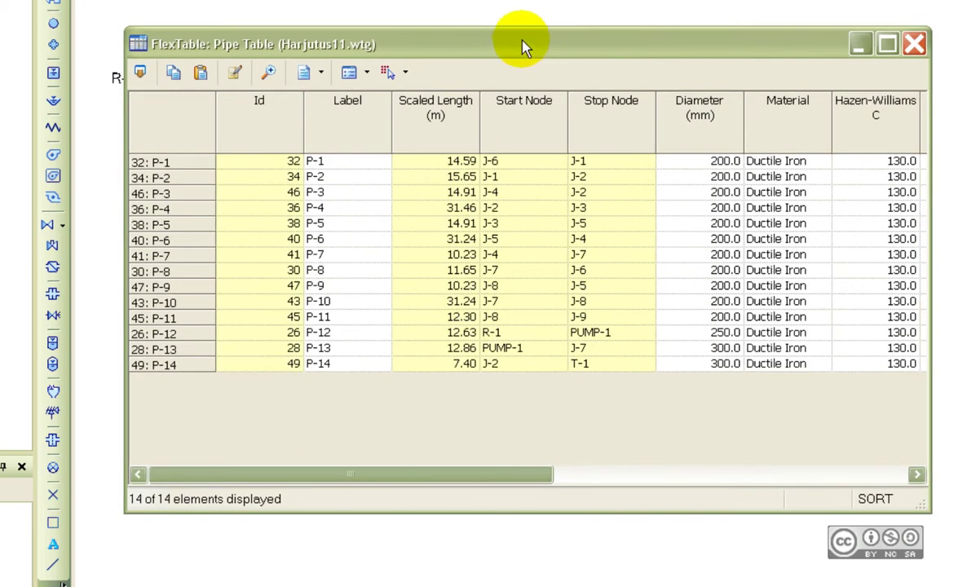
left_click(915, 44)
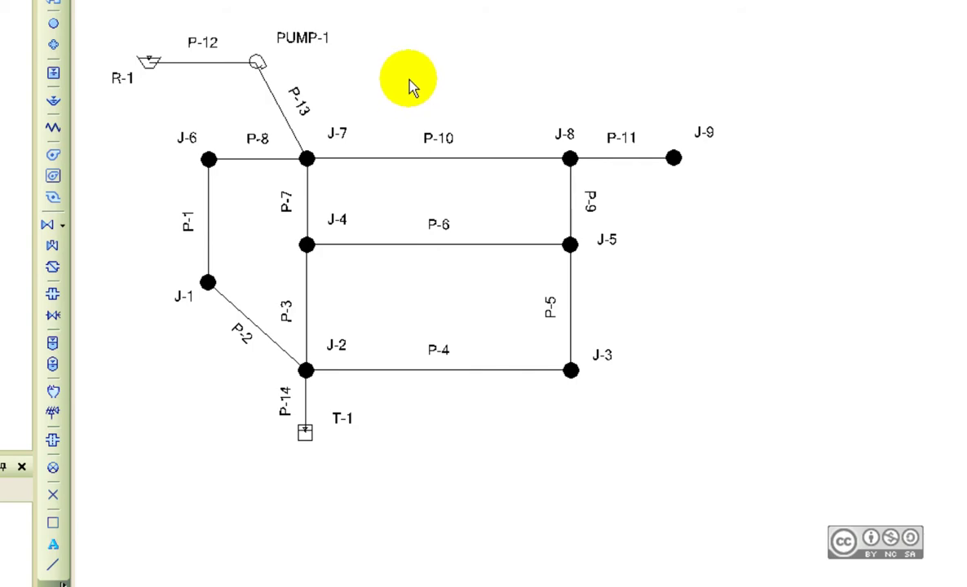
Open the controls of PUMP-1 and add a simple action that sets its pump status to On.
left_click(258, 62)
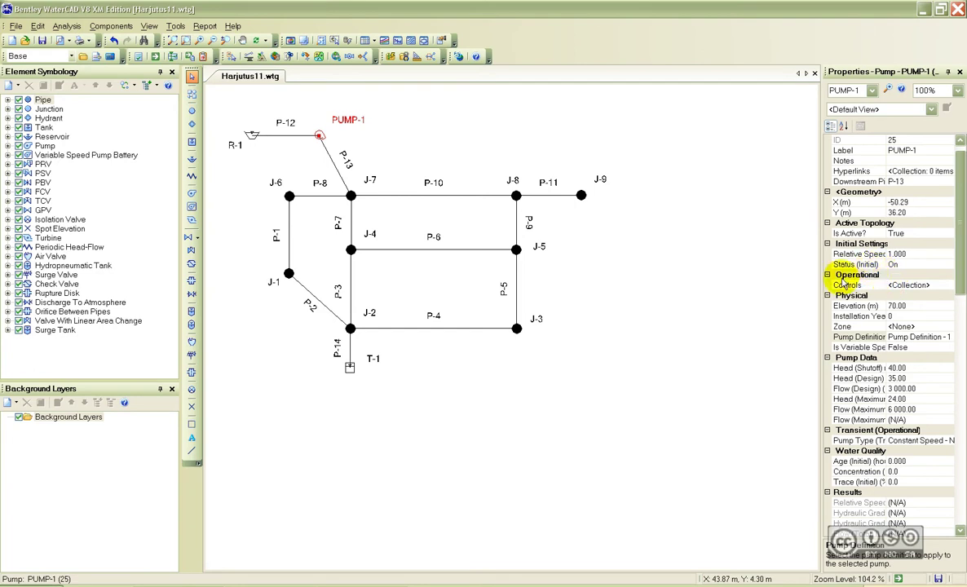
left_click(930, 286)
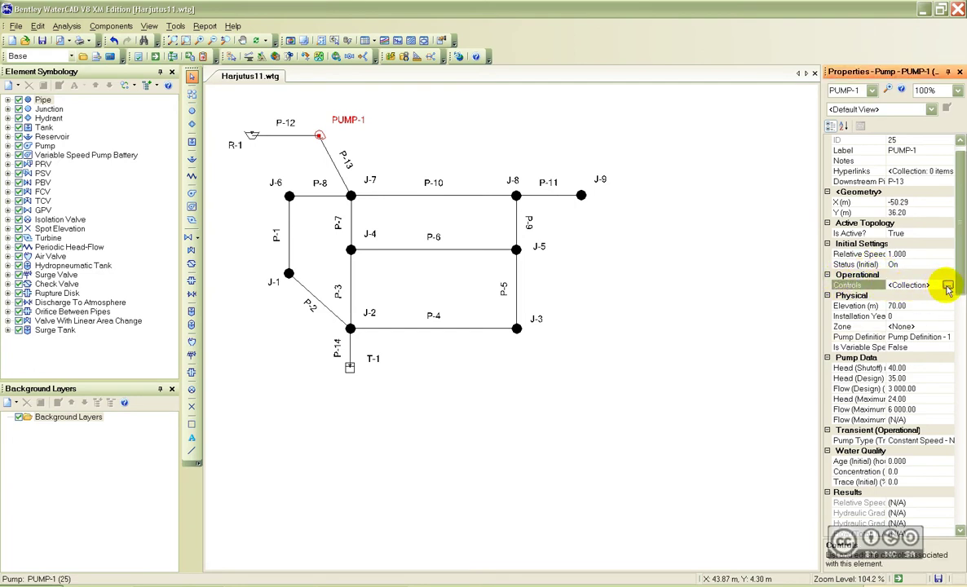
left_click(948, 286)
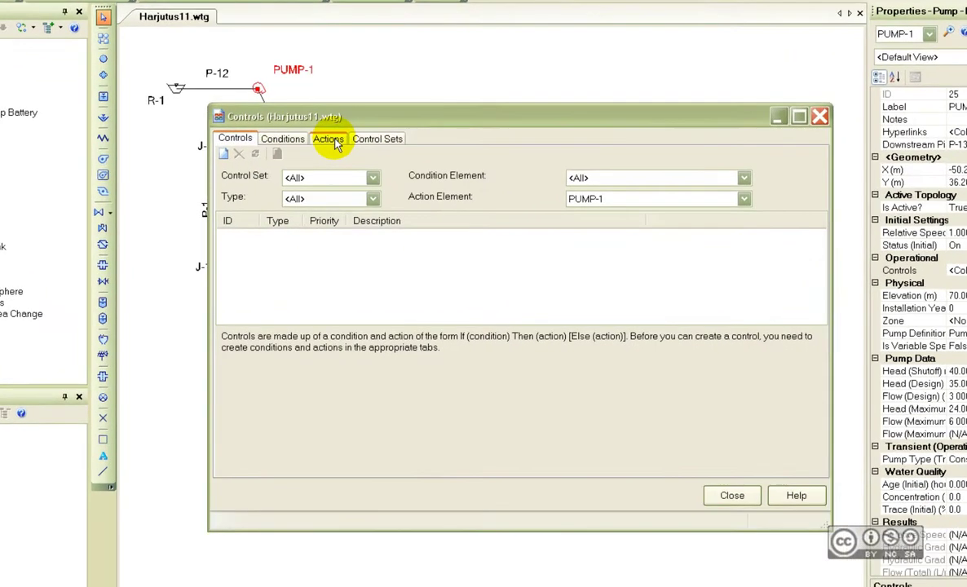
left_click(330, 140)
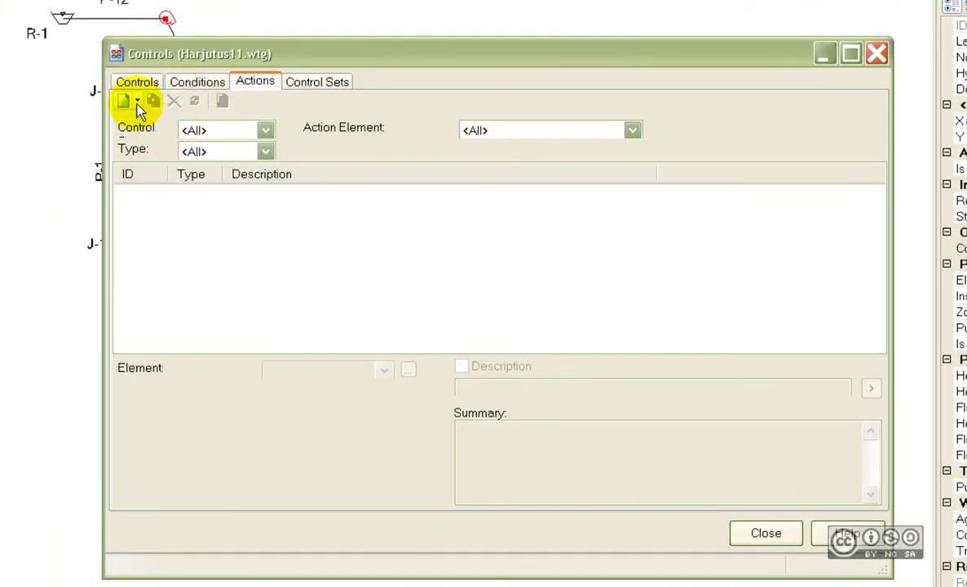
left_click(137, 103)
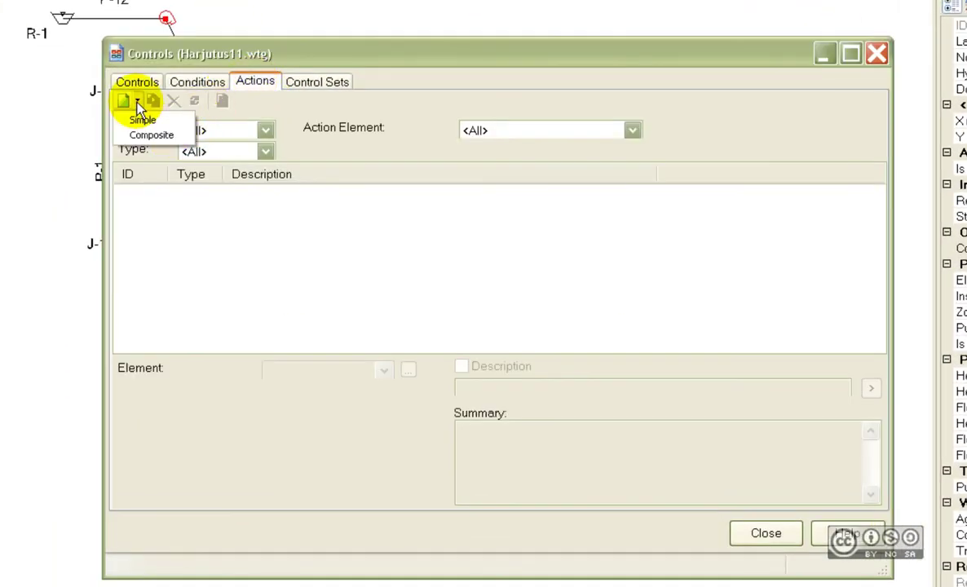
left_click(138, 119)
left_click(409, 372)
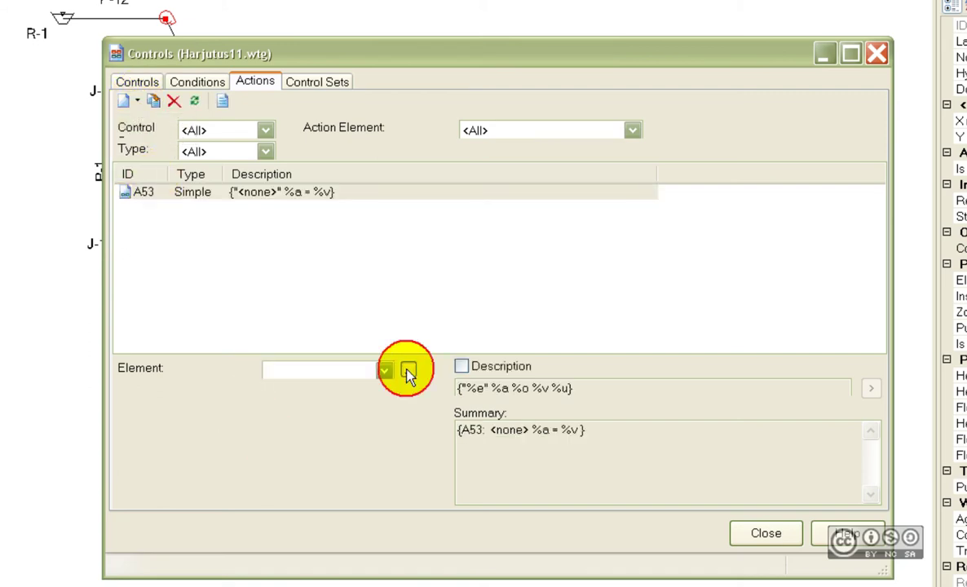
key("Escape")
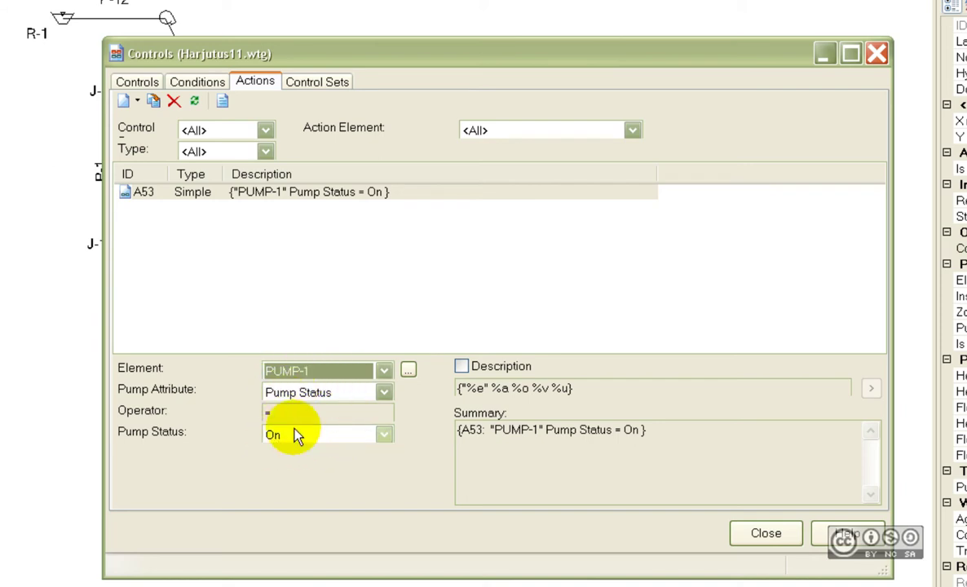
Add a second simple action that sets the pump status of PUMP-1 to Off.
left_click(131, 102)
left_click(135, 122)
left_click(314, 371)
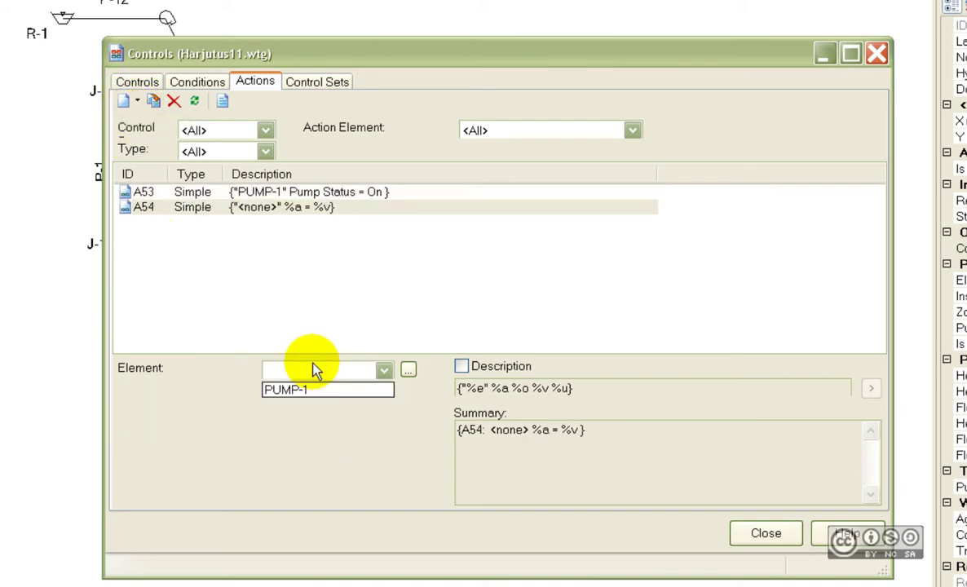
left_click(286, 391)
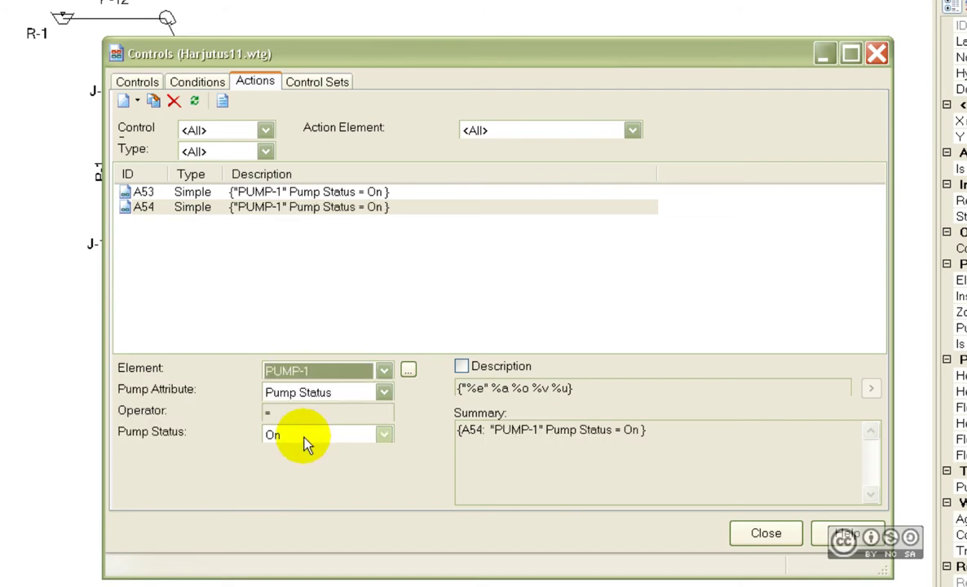
left_click(309, 439)
left_click(298, 466)
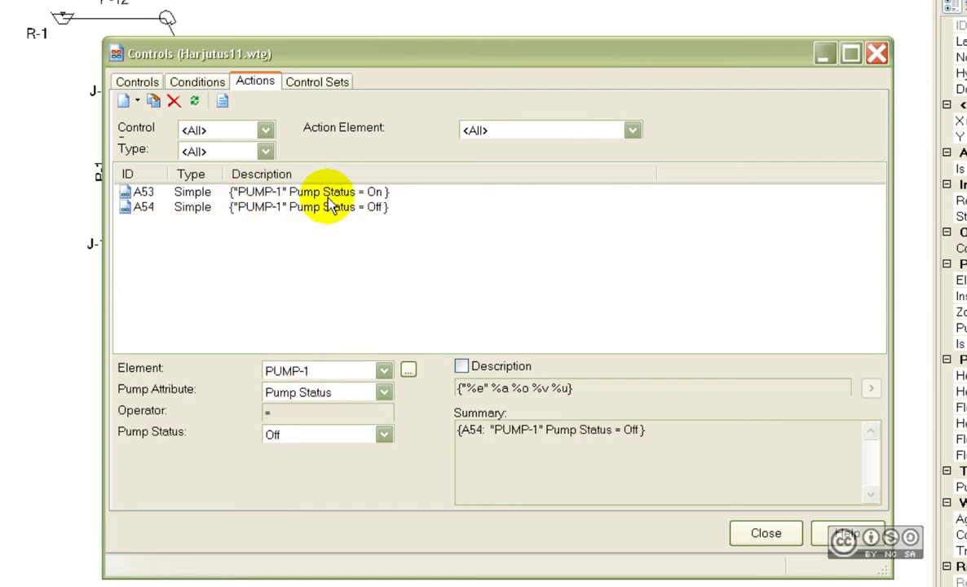
Add a simple condition for tank T-1 with hydraulic grade greater than 103.5 m.
left_click(194, 85)
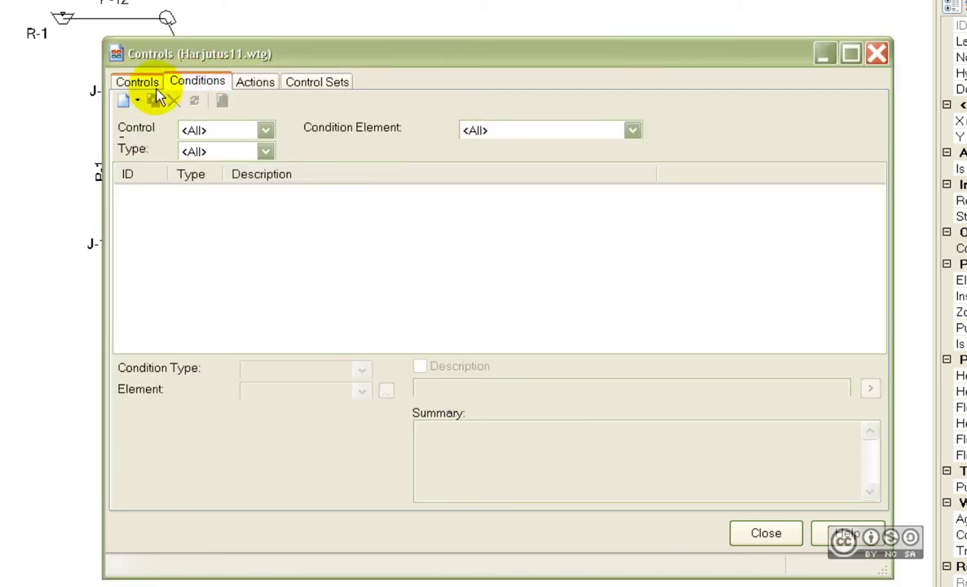
left_click(127, 101)
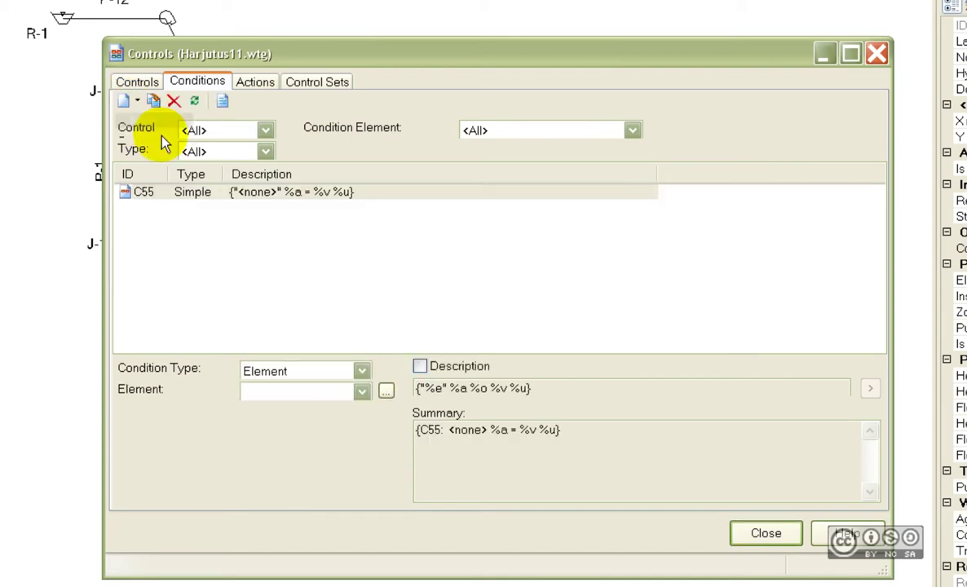
left_click(386, 392)
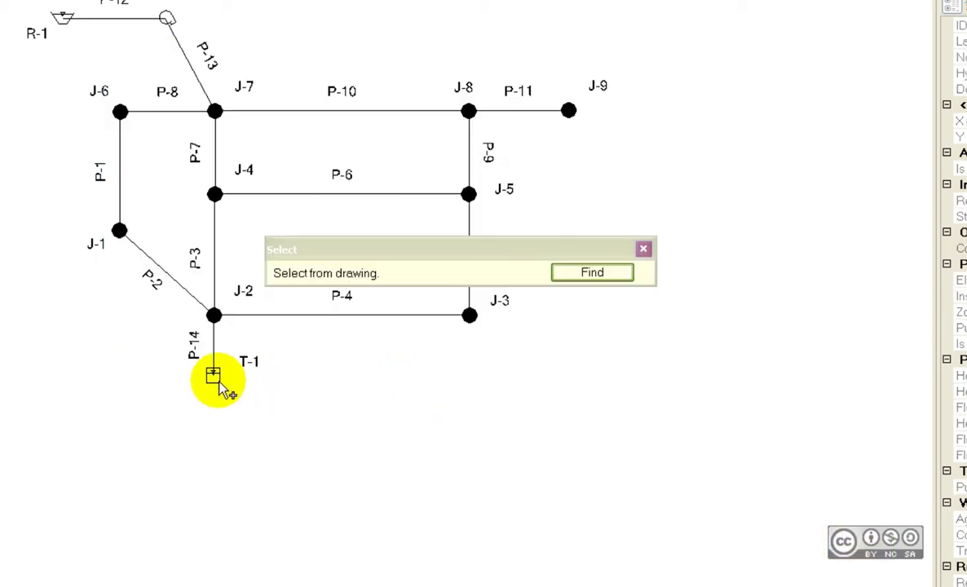
left_click(215, 377)
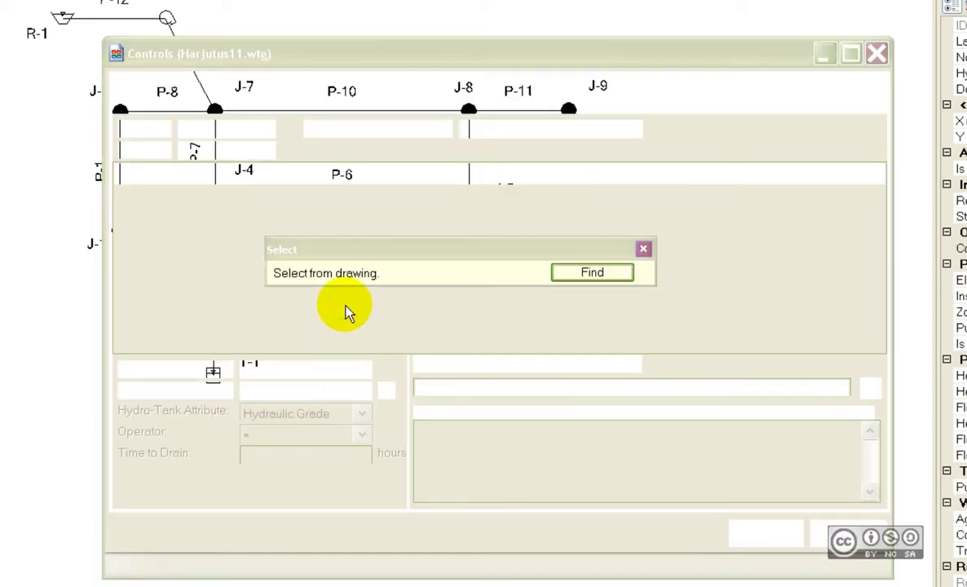
left_click(342, 414)
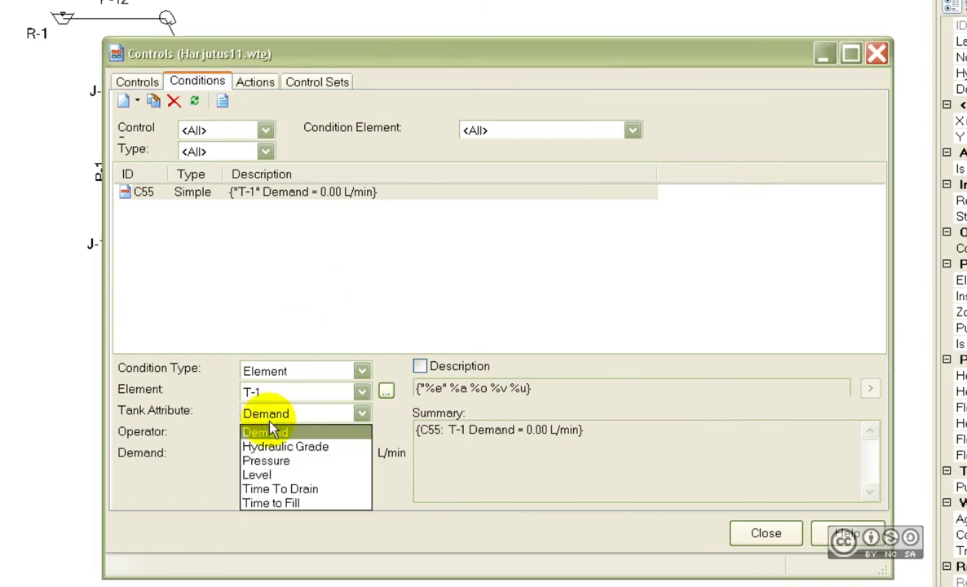
left_click(268, 447)
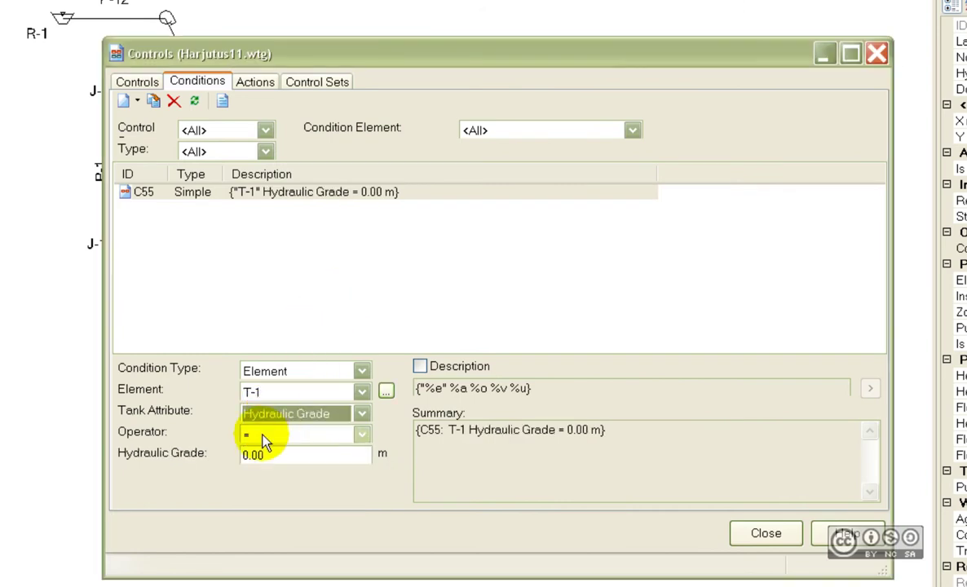
left_click(262, 440)
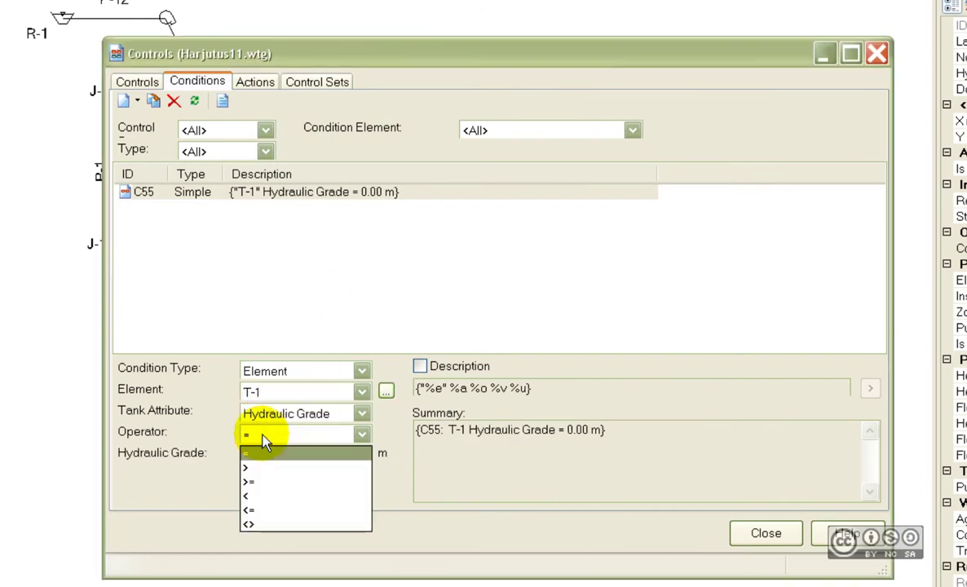
left_click(259, 464)
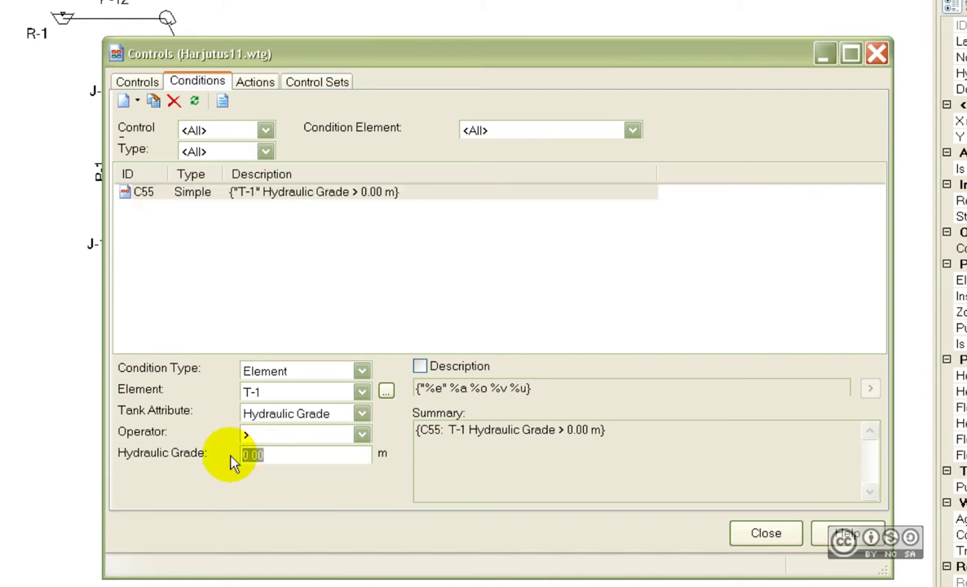
type("103.5")
key("Tab")
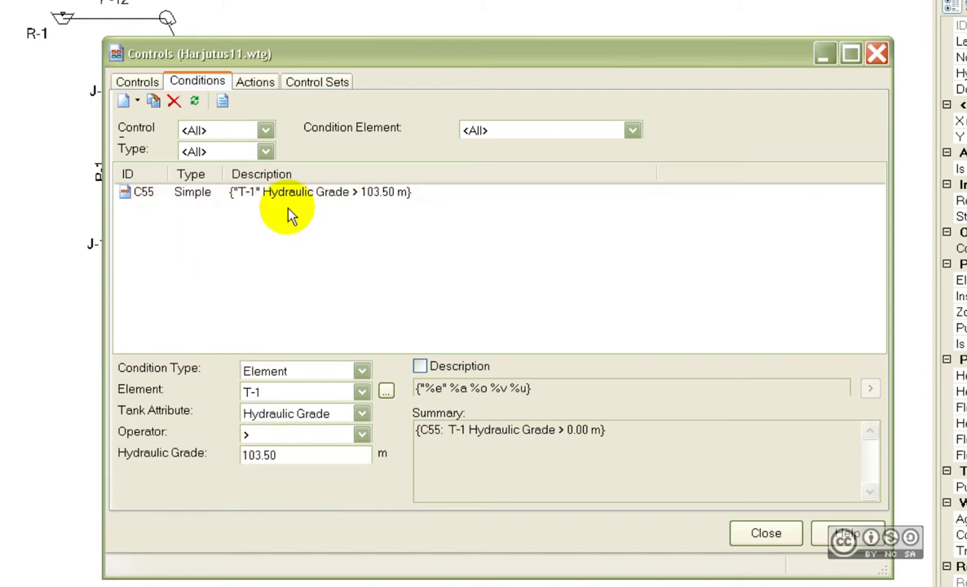
Add a second simple condition for tank T-1 with hydraulic grade less than 99.5 m.
left_click(125, 101)
left_click(297, 391)
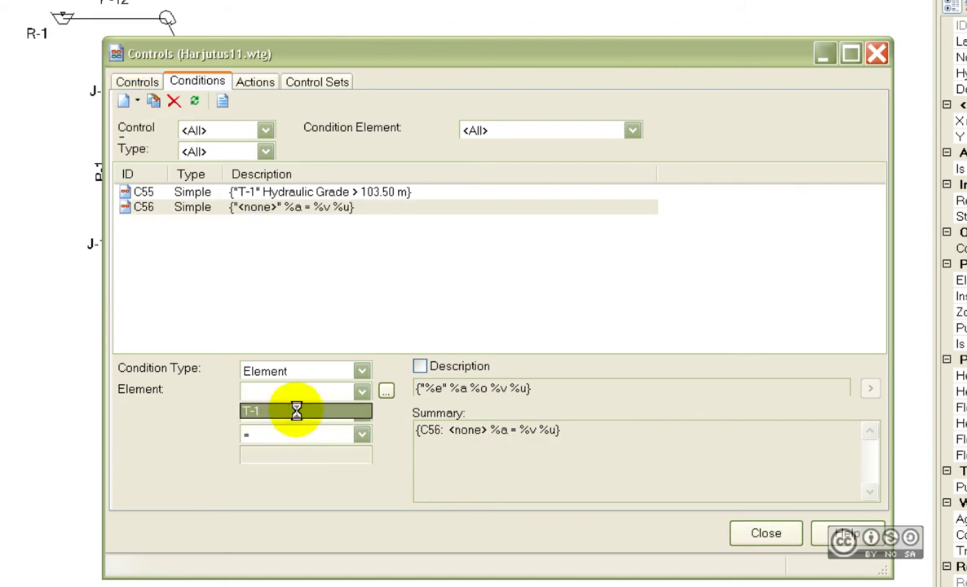
left_click(296, 408)
left_click(261, 414)
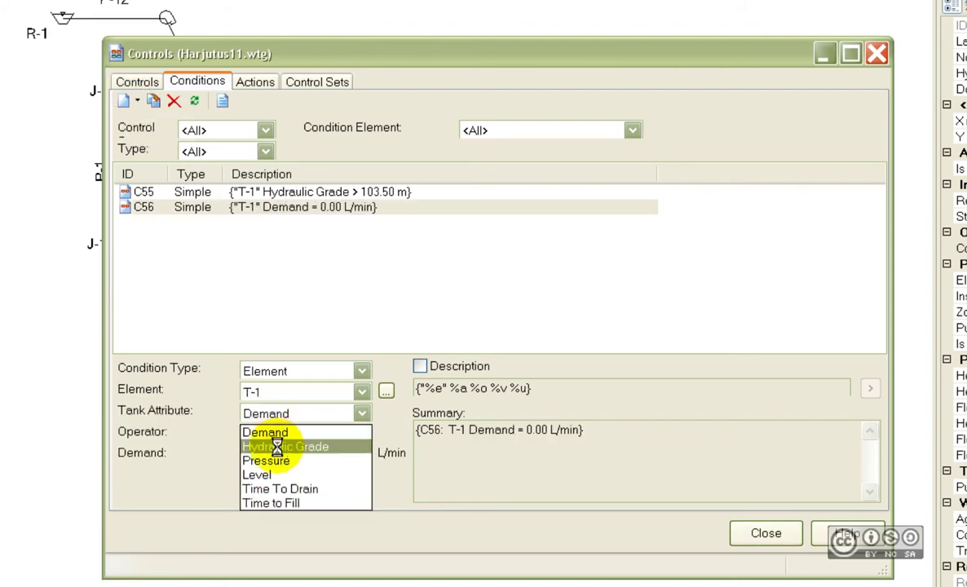
left_click(279, 448)
left_click(270, 434)
left_click(260, 478)
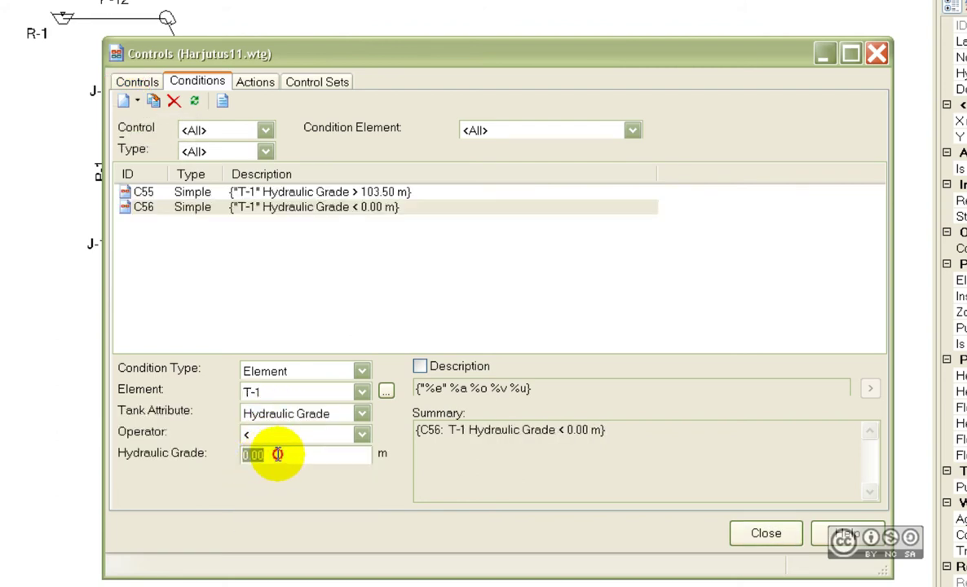
type("99.5")
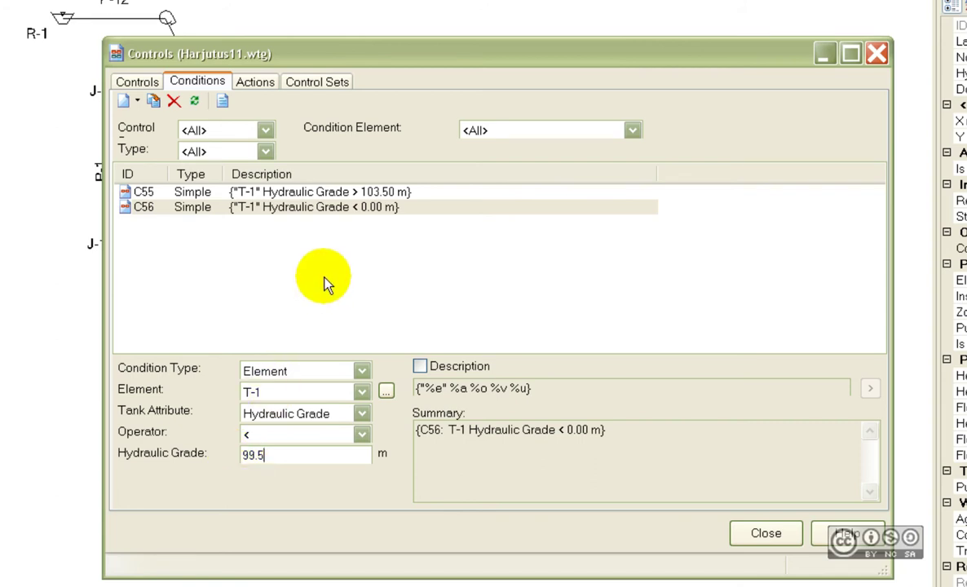
left_click(226, 256)
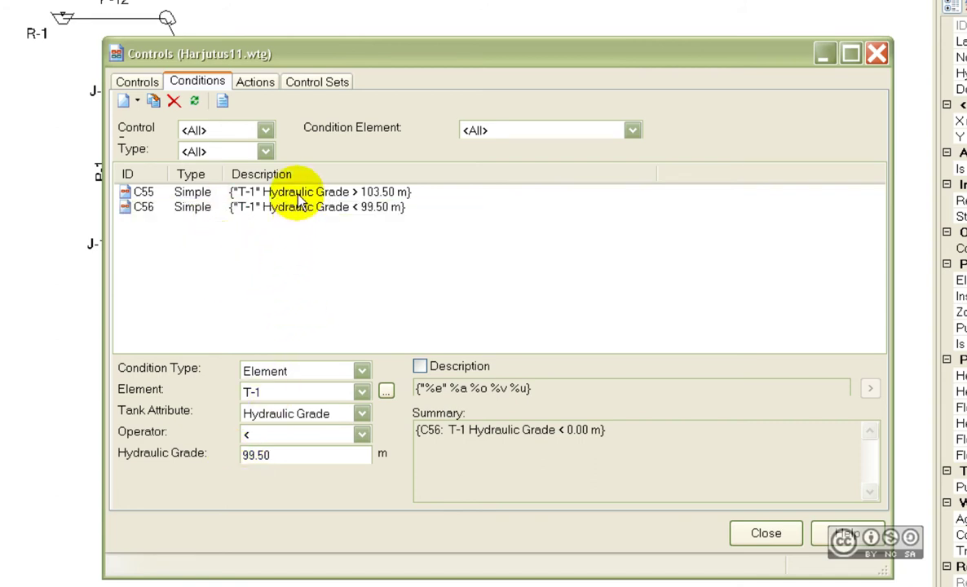
Create a logical control that sets PUMP-1's status to On if T-1's hydraulic grade is below 99.50 m.
left_click(132, 82)
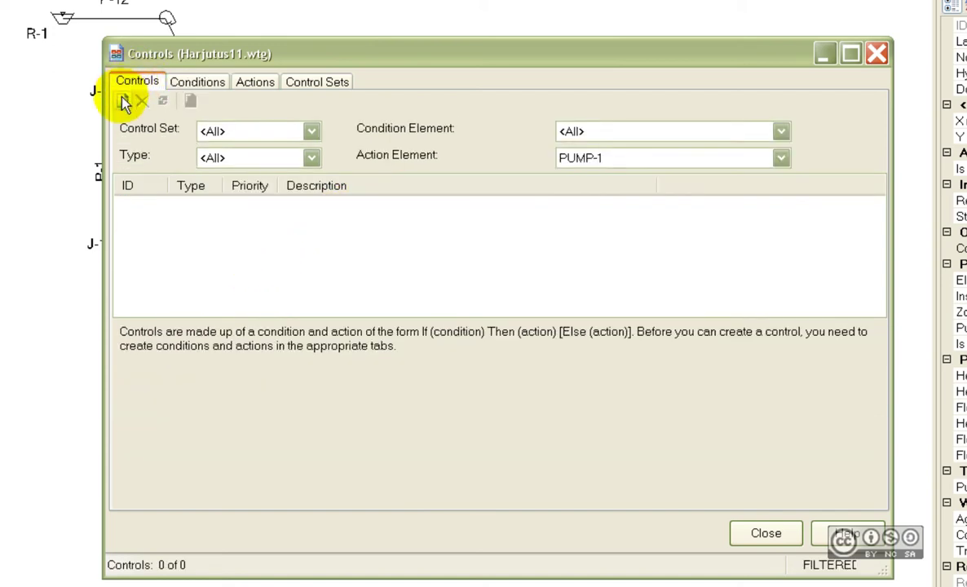
left_click(124, 102)
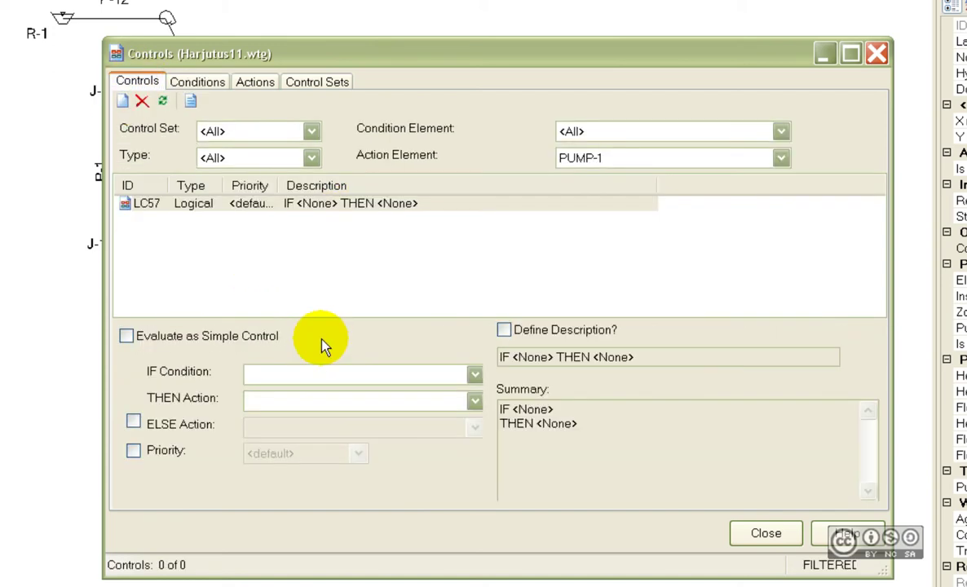
left_click(281, 375)
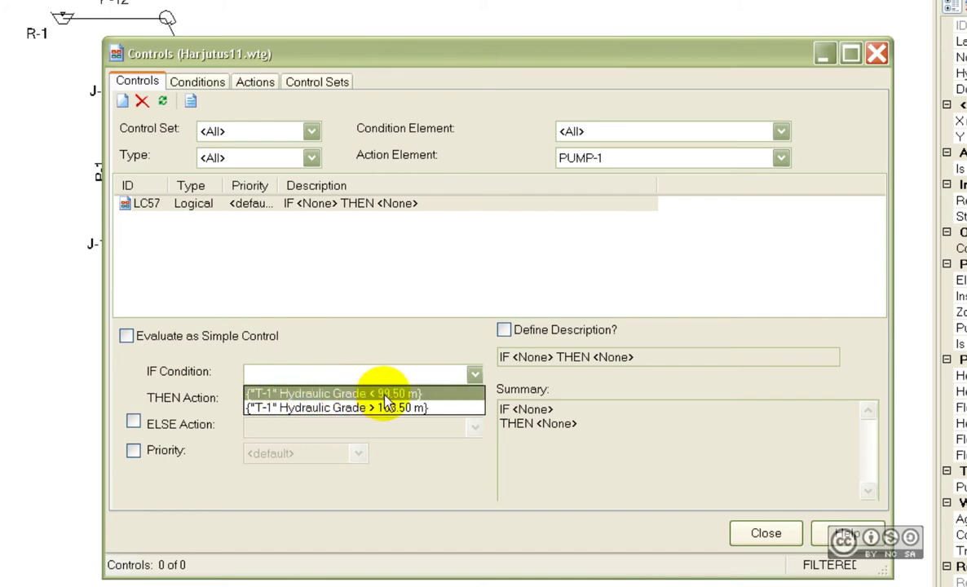
left_click(387, 394)
left_click(310, 401)
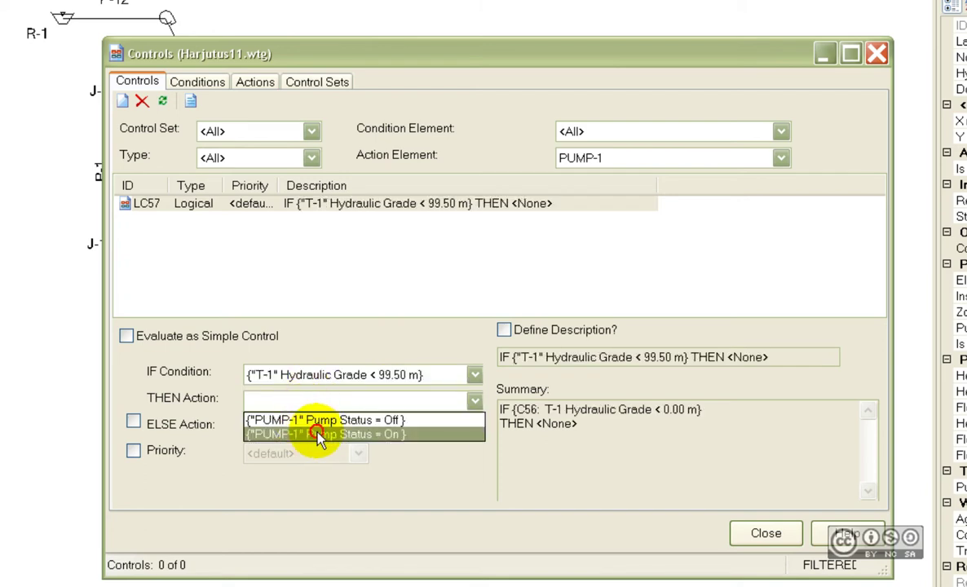
left_click(318, 434)
Create a second logical control that sets PUMP-1's status to Off if T-1's hydraulic grade exceeds 103.50 m, and close the controls.
left_click(122, 101)
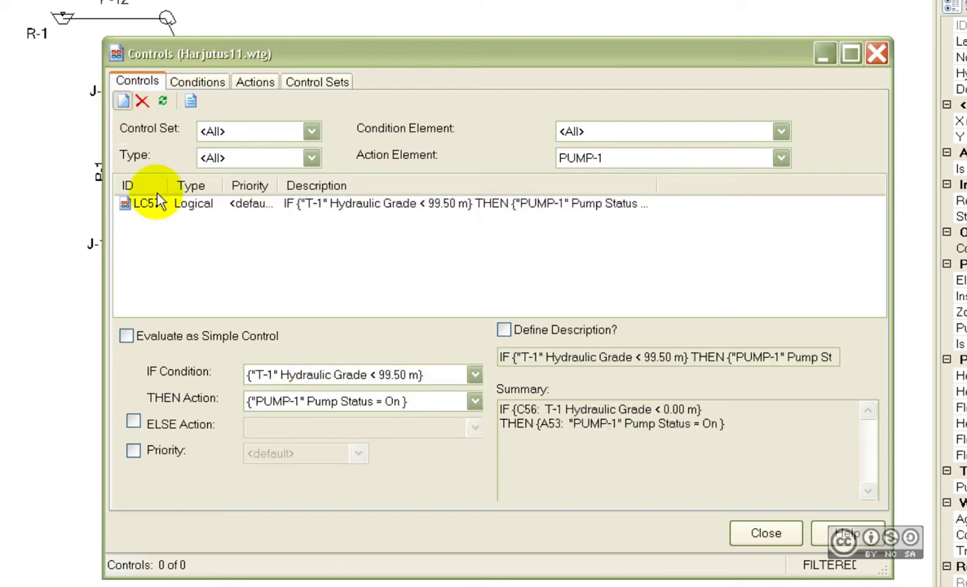
left_click(351, 374)
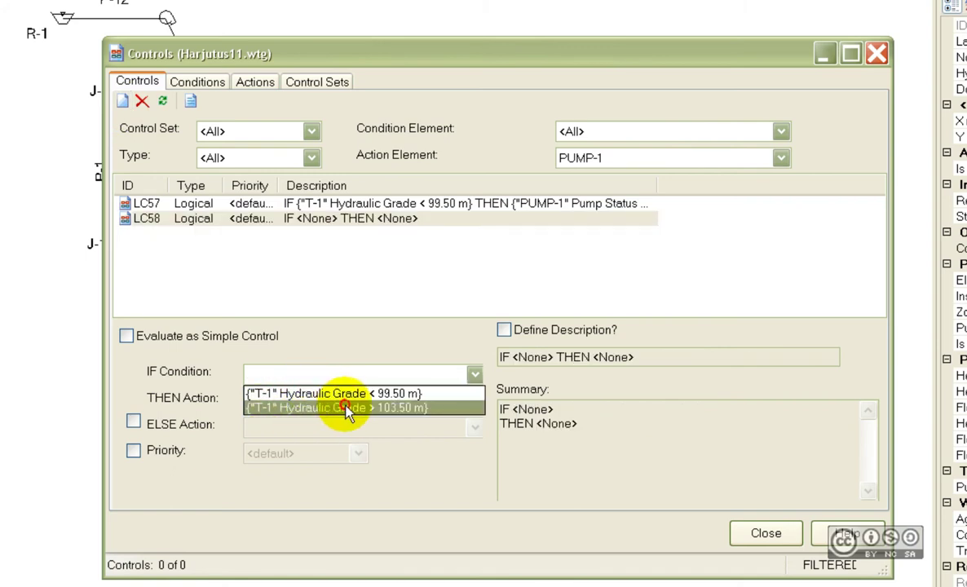
left_click(330, 407)
left_click(338, 401)
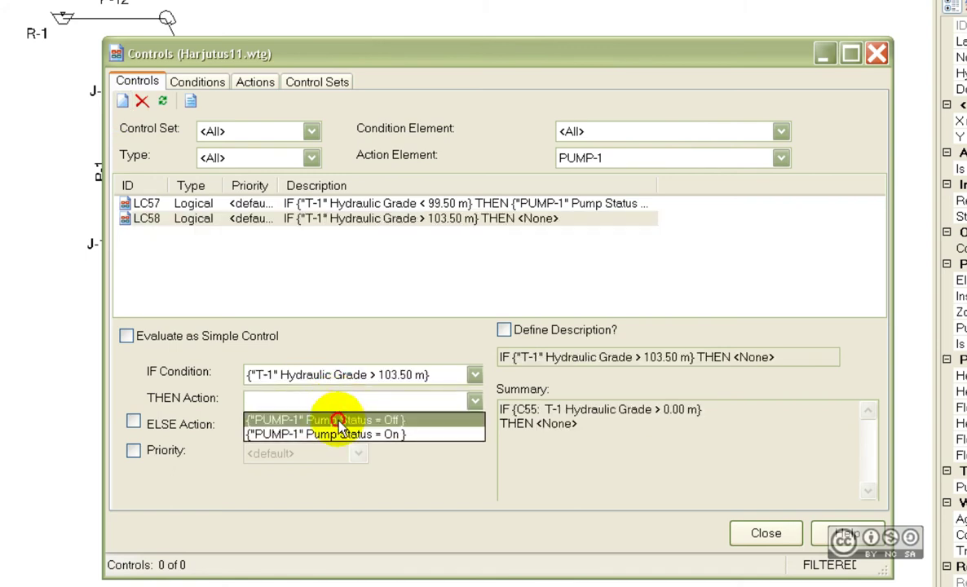
left_click(324, 420)
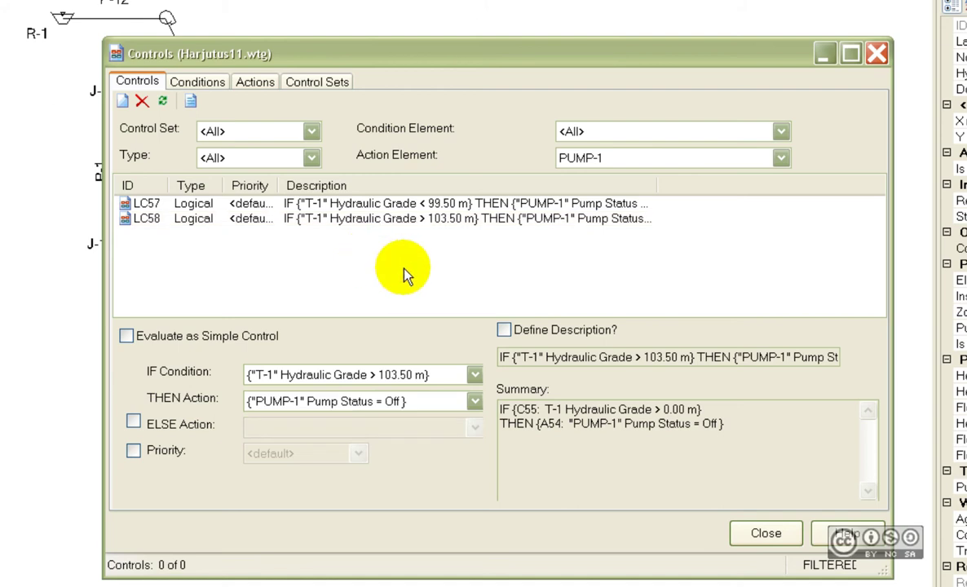
left_click(561, 266)
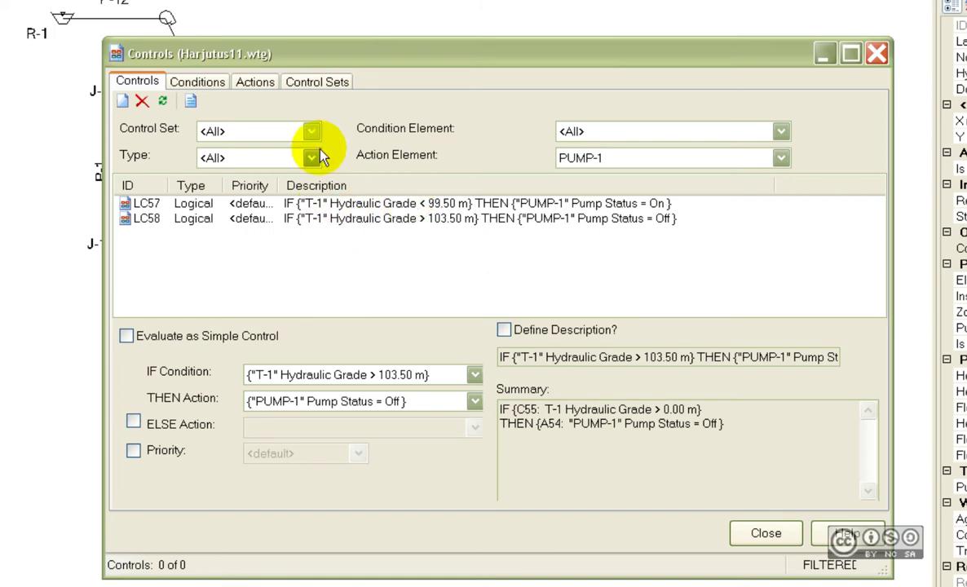
left_click_drag(321, 52, 314, 53)
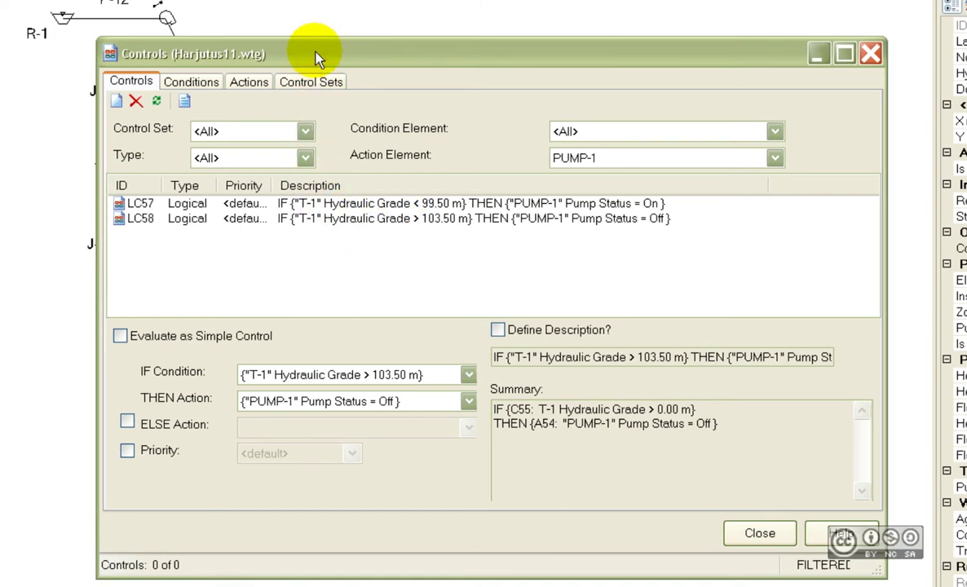
left_click(758, 534)
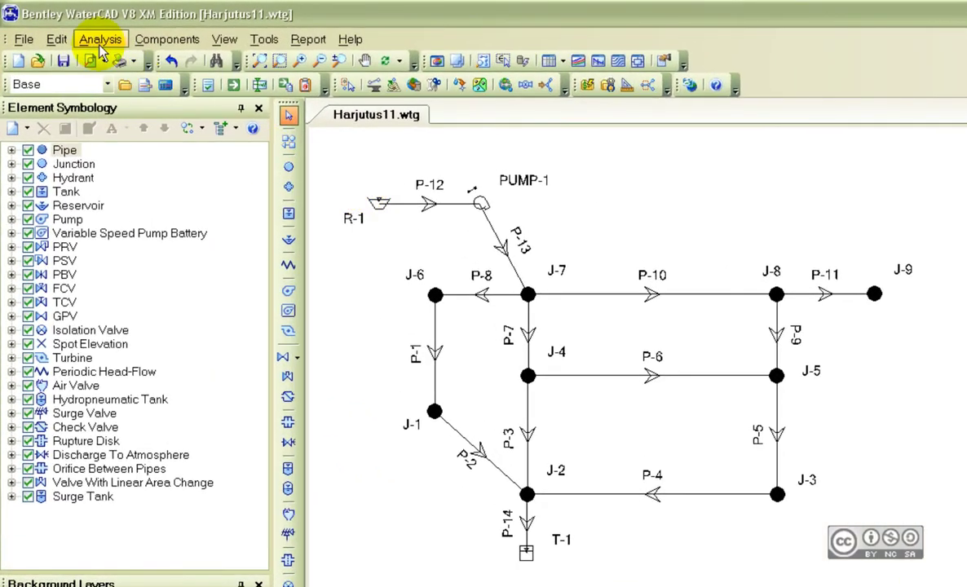
Check the time analysis type and duration in the Steady State/EPS solver's base calculation options, and close the options.
left_click(99, 41)
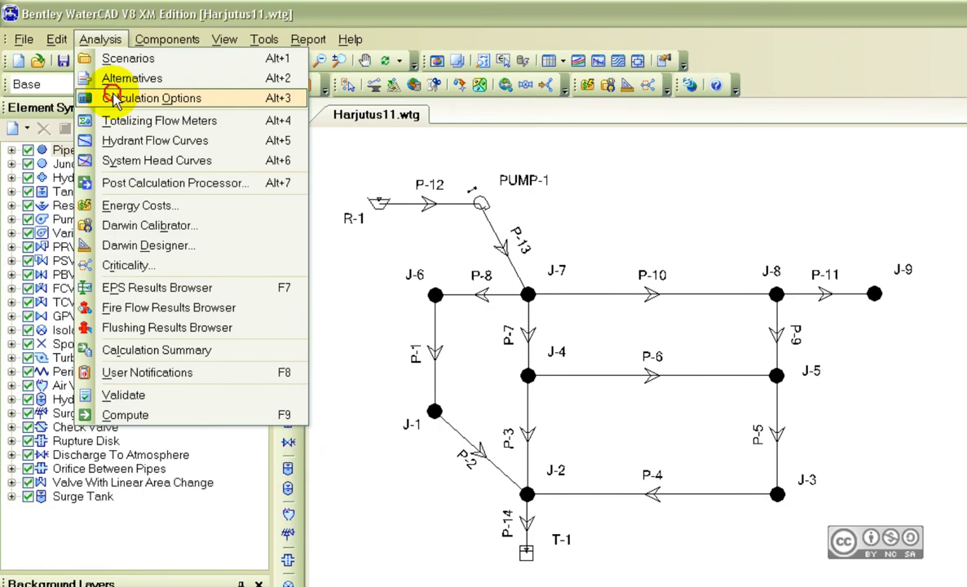
left_click(114, 98)
left_click(482, 224)
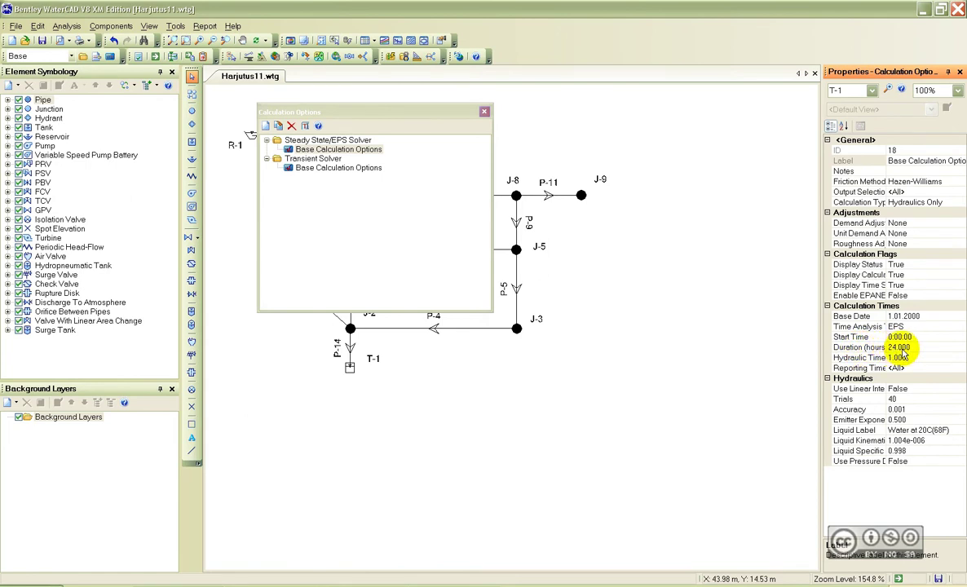
left_click(918, 326)
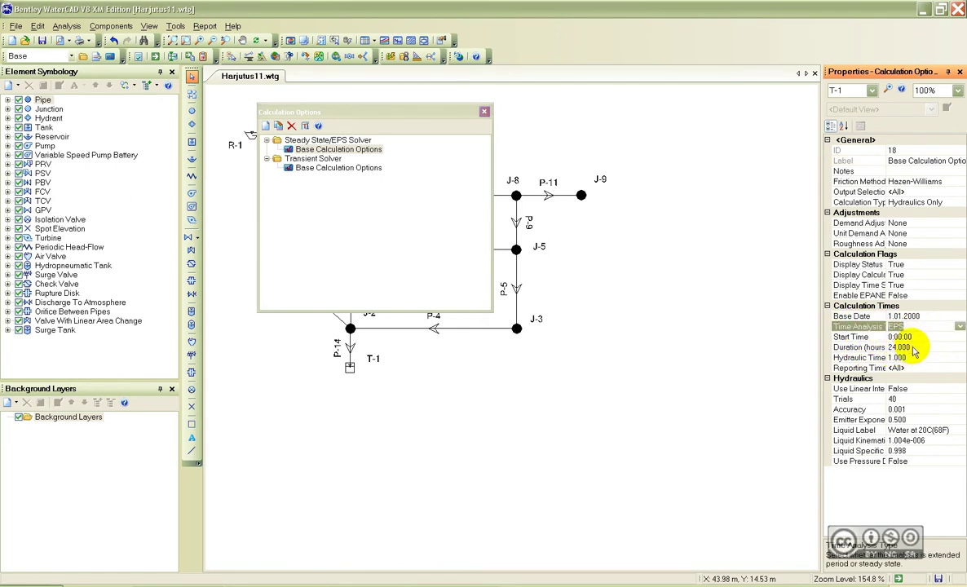
left_click(927, 347)
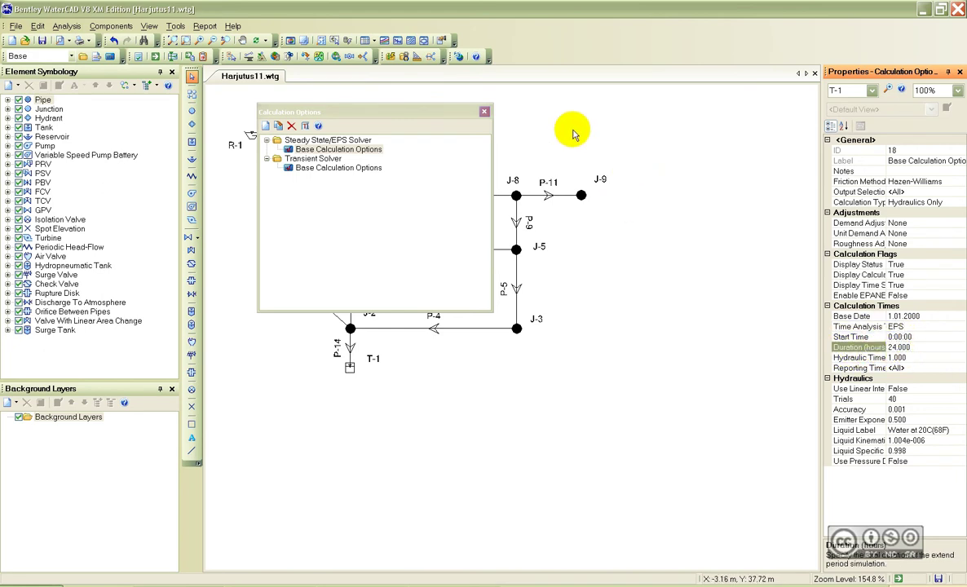
left_click(484, 111)
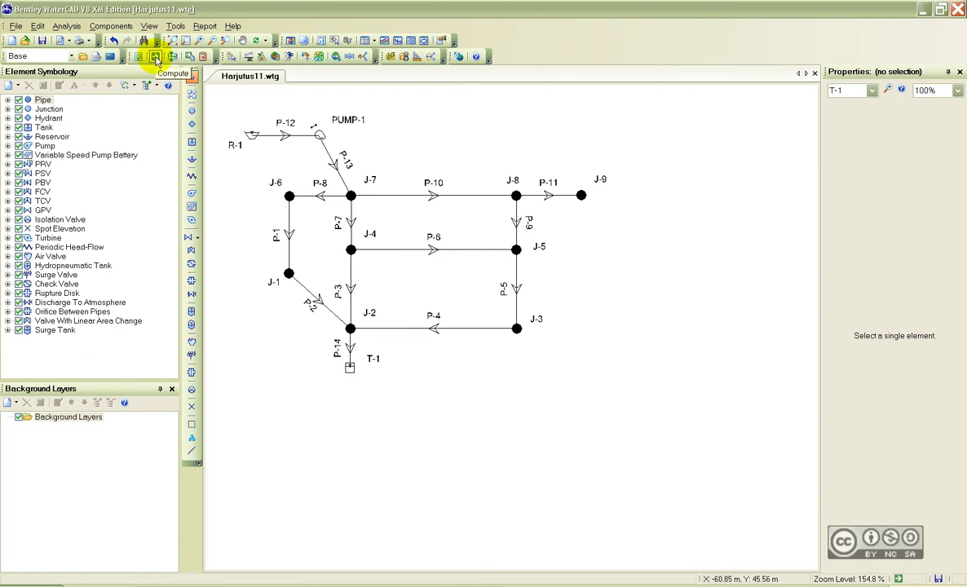
Compute the Base scenario, look through the user notifications for PUMP-1 and close them.
left_click(155, 59)
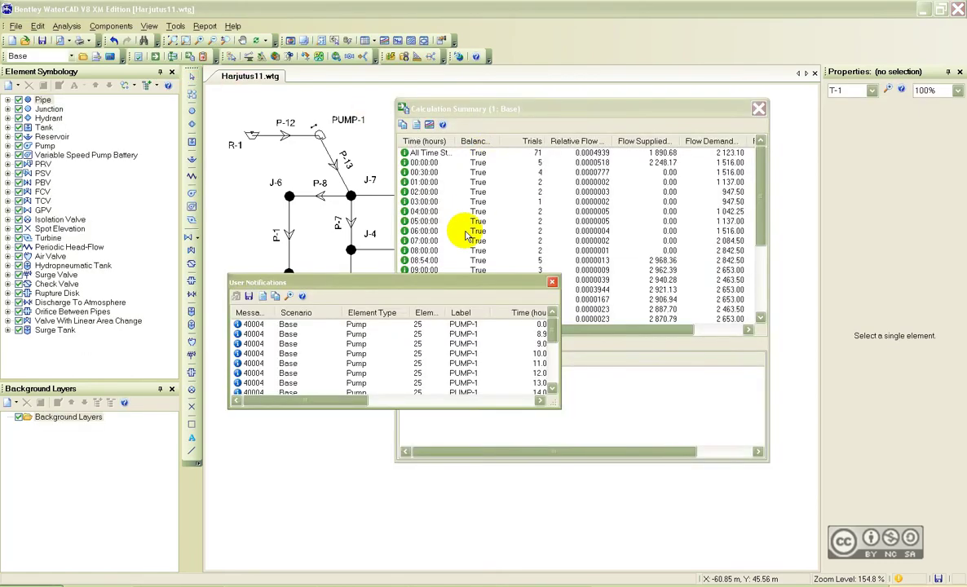
mouse_move(344, 272)
left_mouse_down()
mouse_move(356, 274)
mouse_move(339, 259)
left_mouse_up()
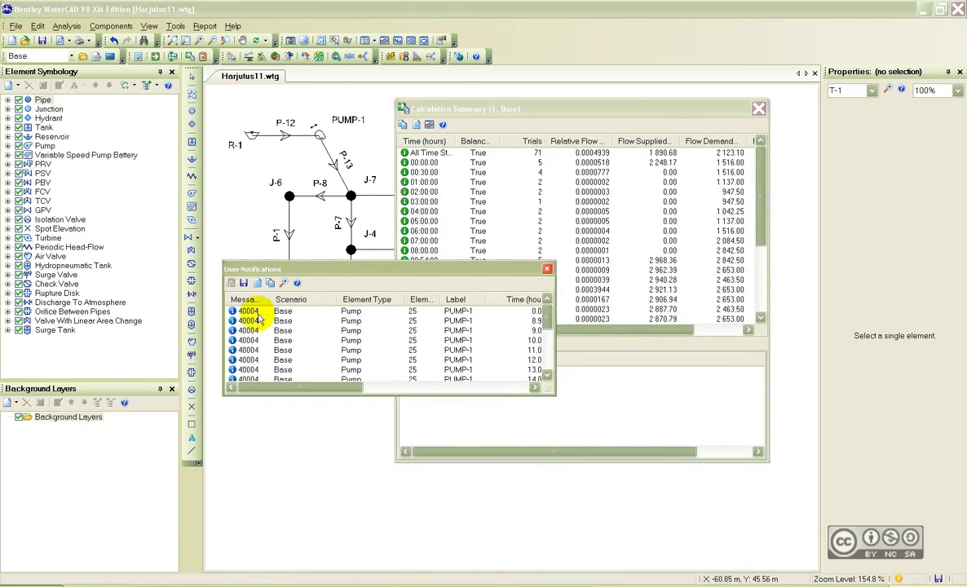
left_click_drag(307, 394, 305, 510)
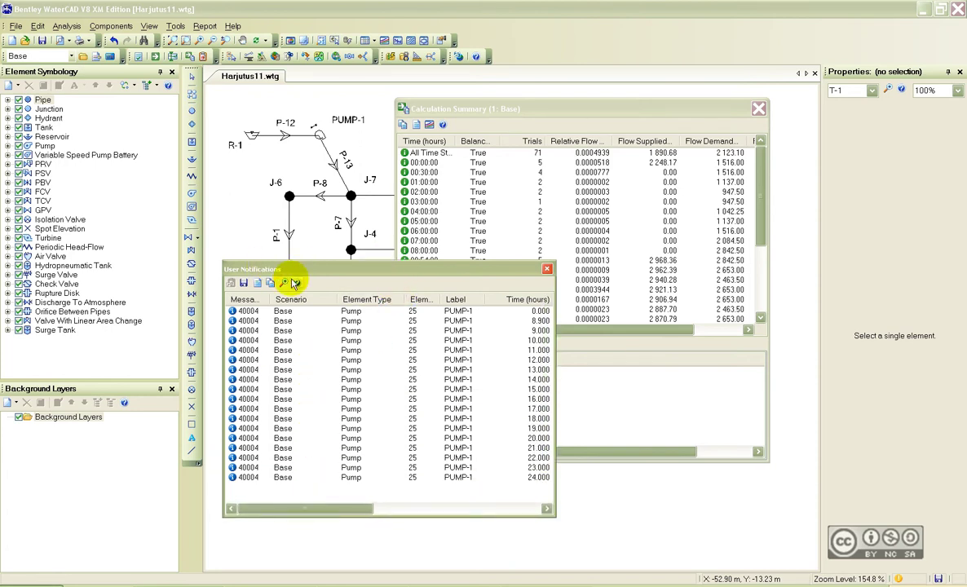
left_click(546, 268)
Examine the supplied, demanded and stored flows per time step in the calculation summary, and close it.
left_click_drag(434, 113, 401, 115)
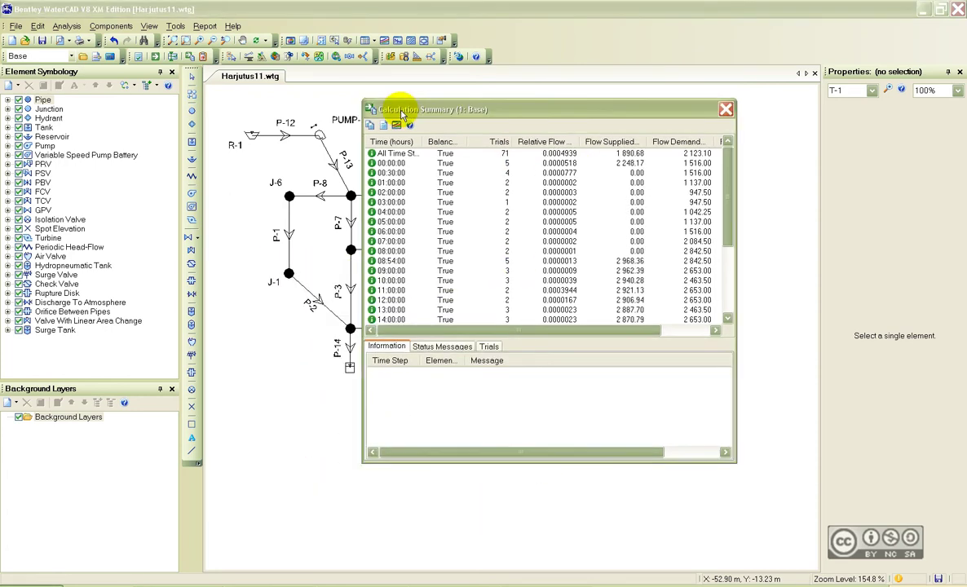
left_click_drag(489, 104, 410, 102)
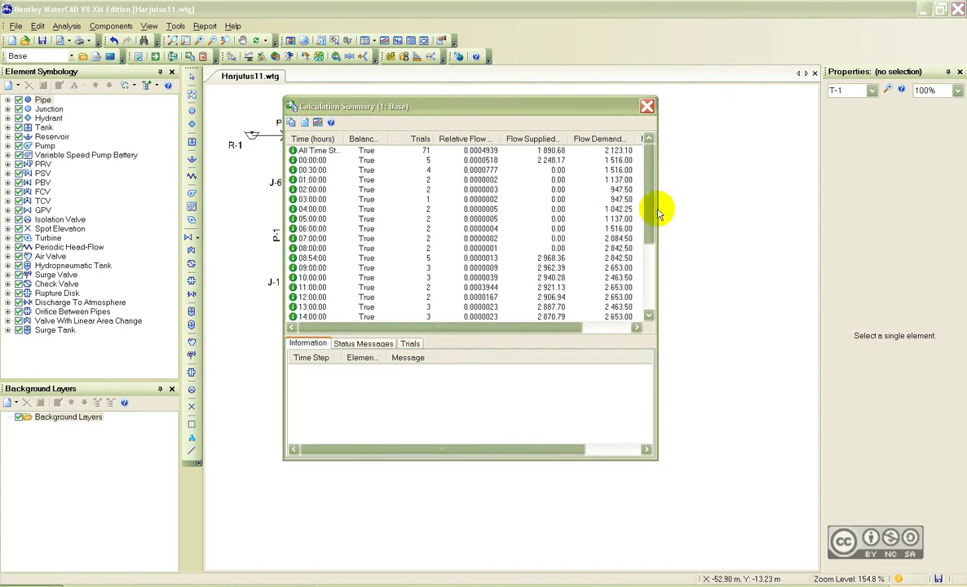
left_click_drag(657, 209, 781, 216)
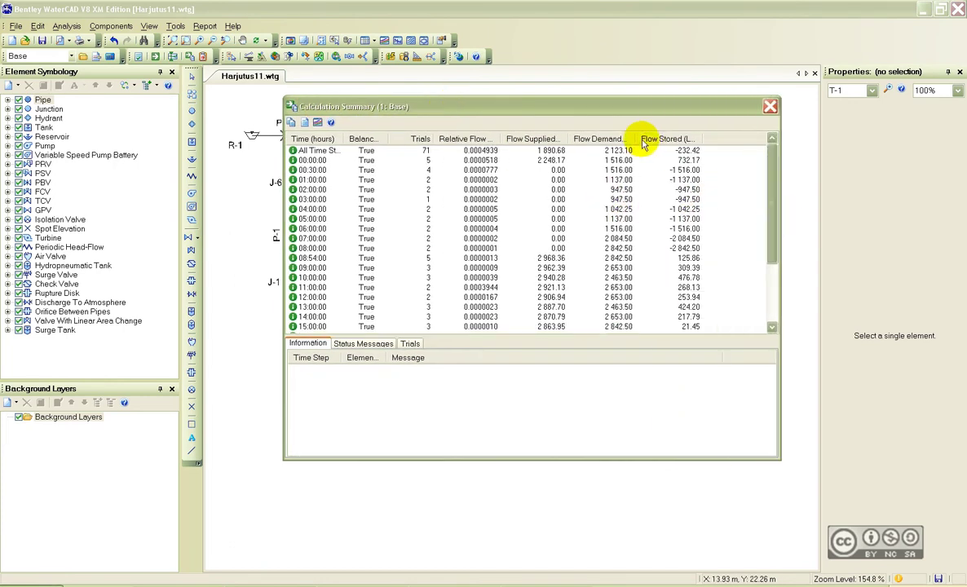
left_click_drag(641, 137, 670, 136)
left_click_drag(569, 136, 589, 116)
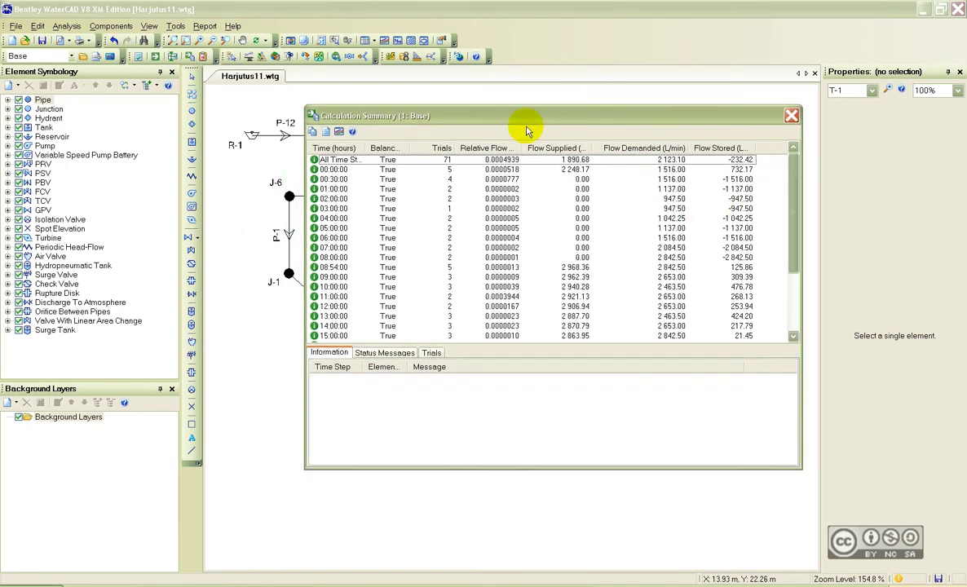
left_click(792, 117)
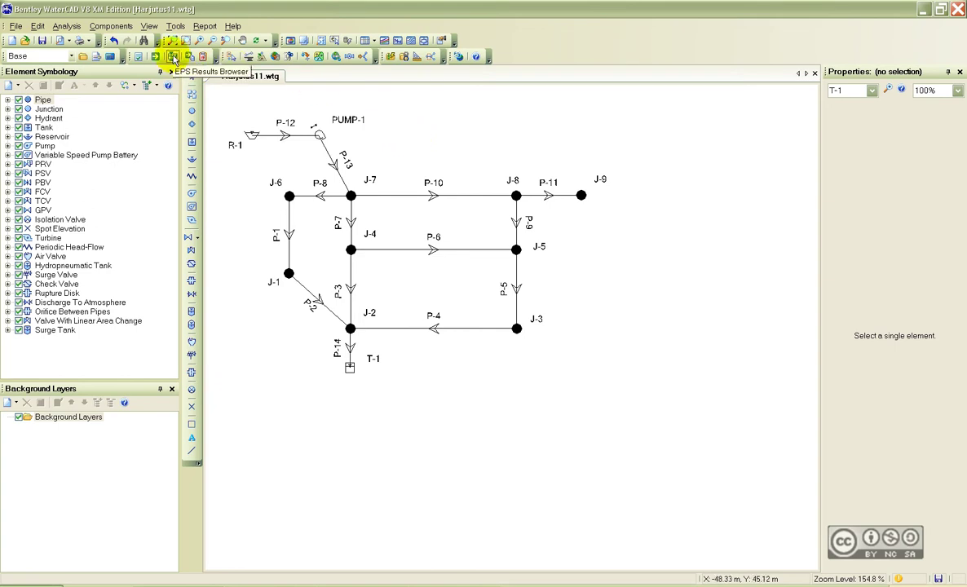
Open the EPS Results Browser and step through the network's flow directions hour by hour up to 06:00:00.
left_click(172, 57)
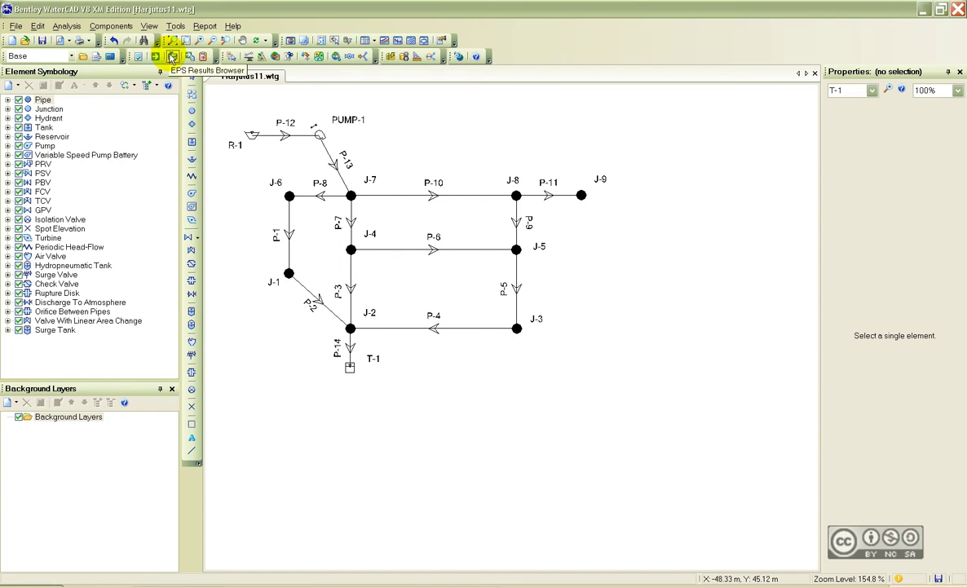
left_click(172, 57)
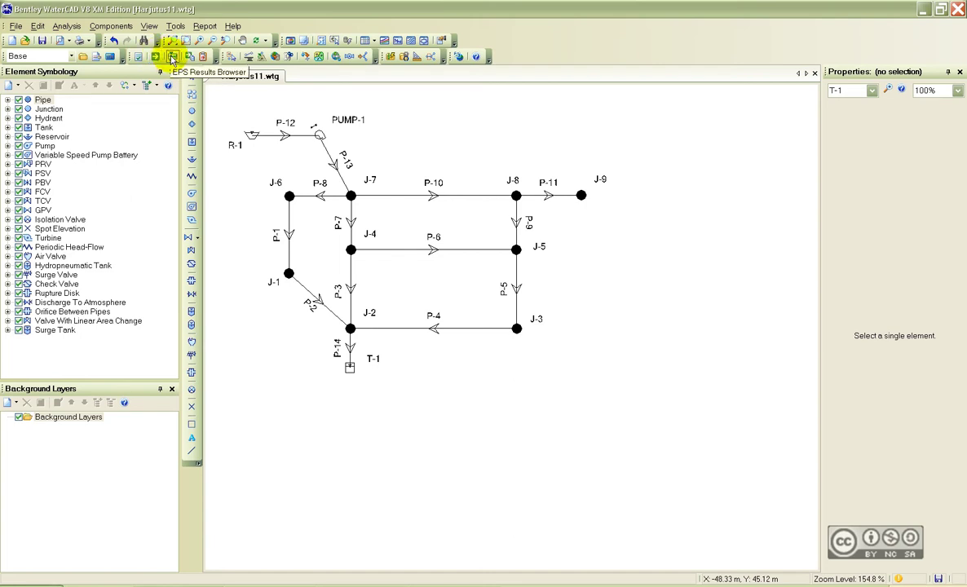
left_click(172, 57)
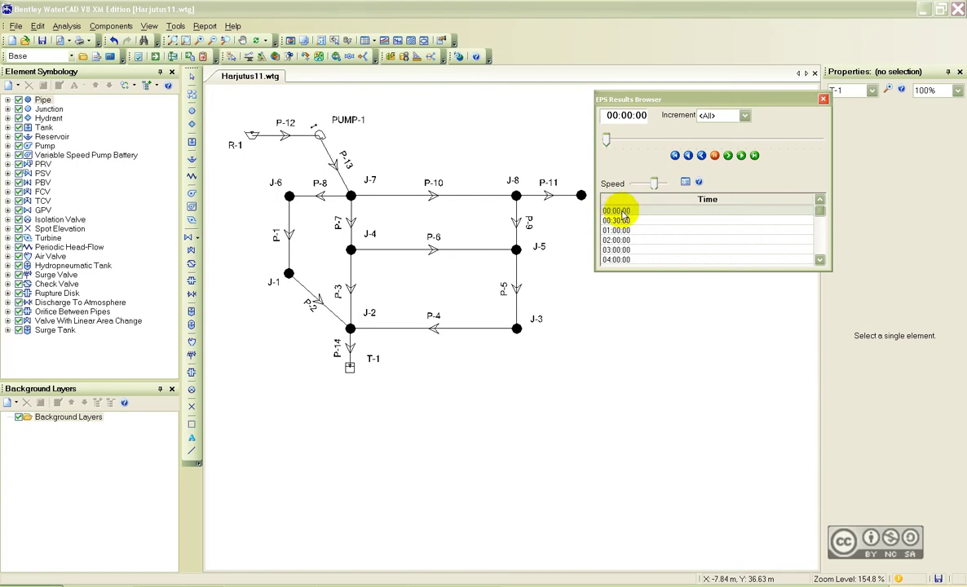
left_click(620, 231)
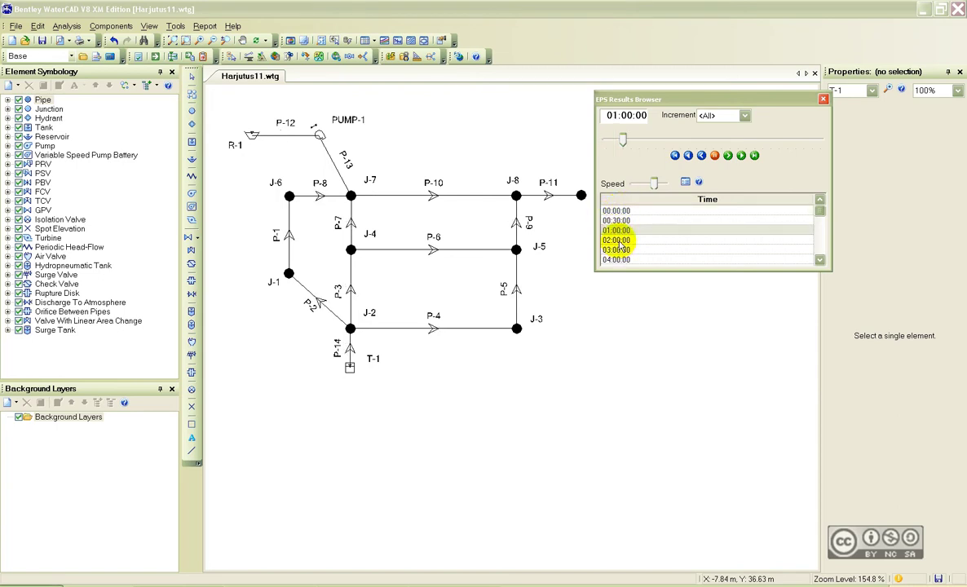
left_click(620, 241)
scroll(698, 253, "down", 1)
left_click(613, 234)
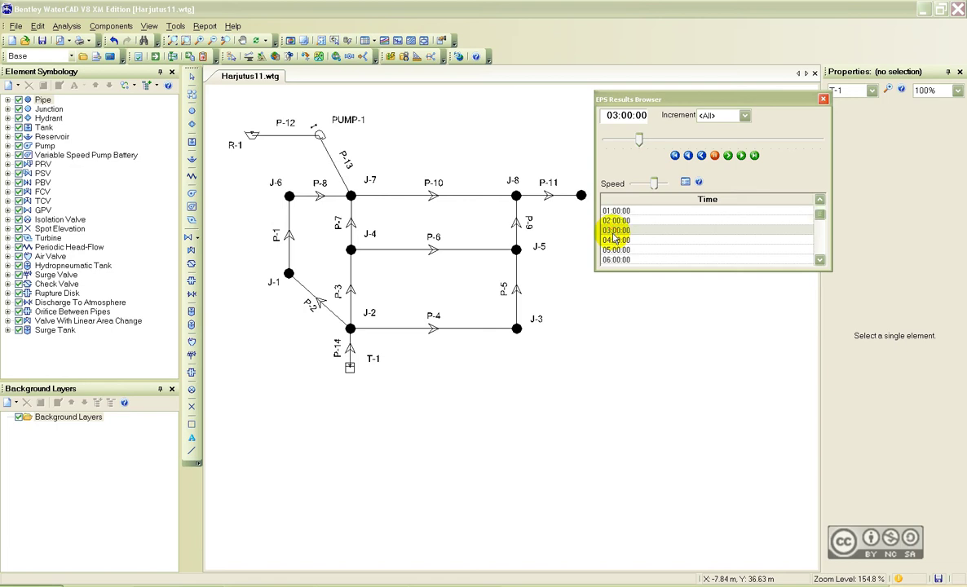
left_click(615, 240)
left_click(617, 250)
left_click(620, 259)
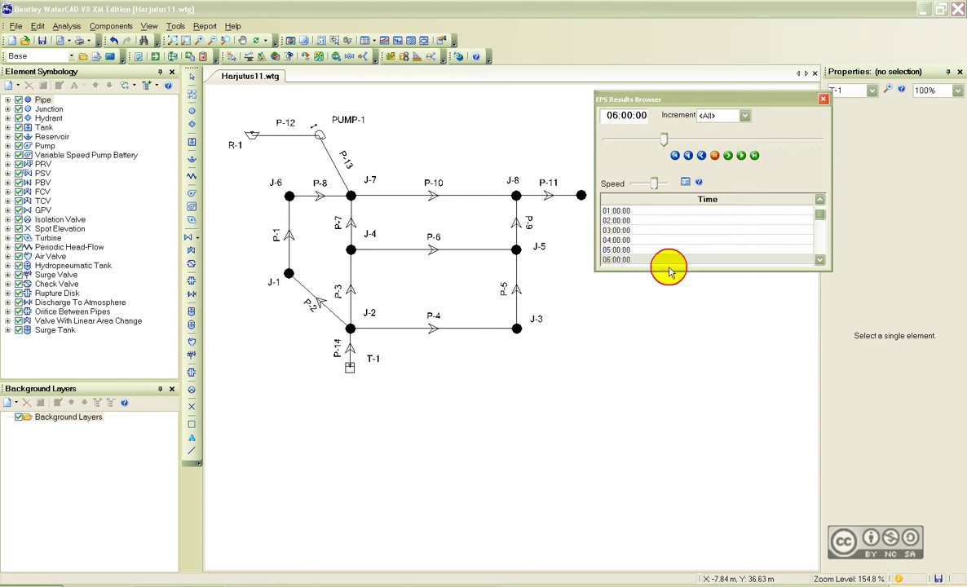
Continue stepping through the network's flow directions in the time list, from 07:00:00 up to 09:00:00.
left_click(820, 260)
left_click(820, 260)
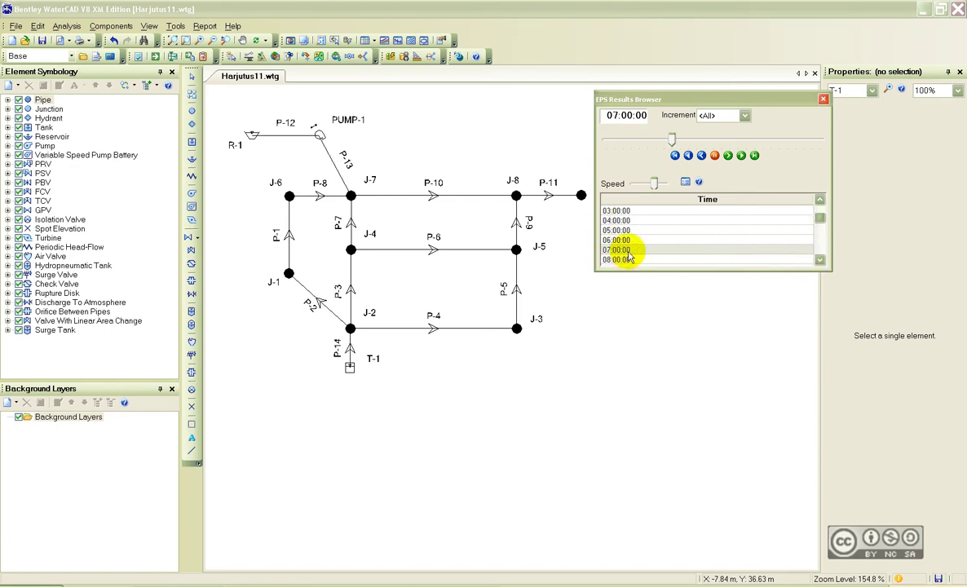
left_click(821, 259)
left_click(819, 259)
left_click(622, 260)
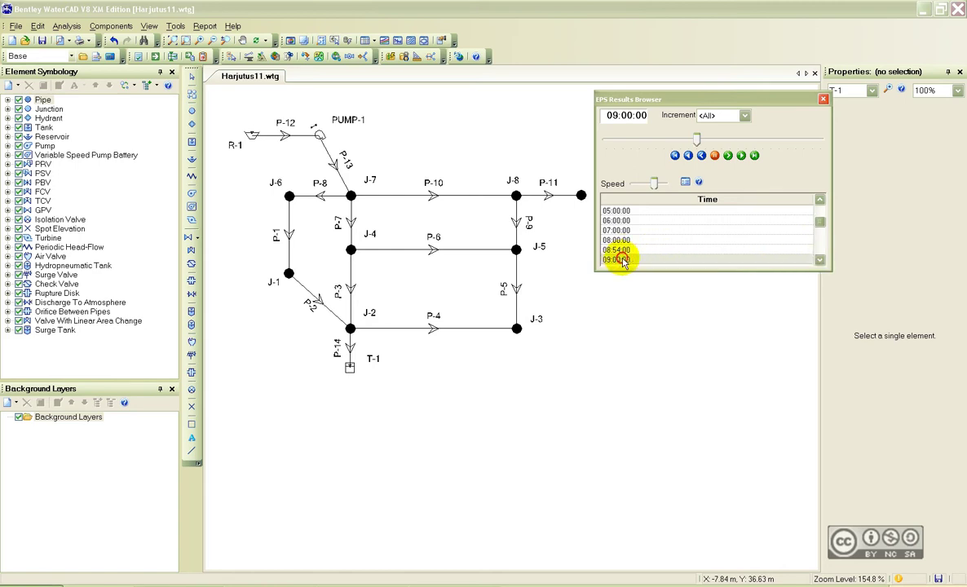
left_click(820, 261)
left_click(820, 261)
left_click(819, 261)
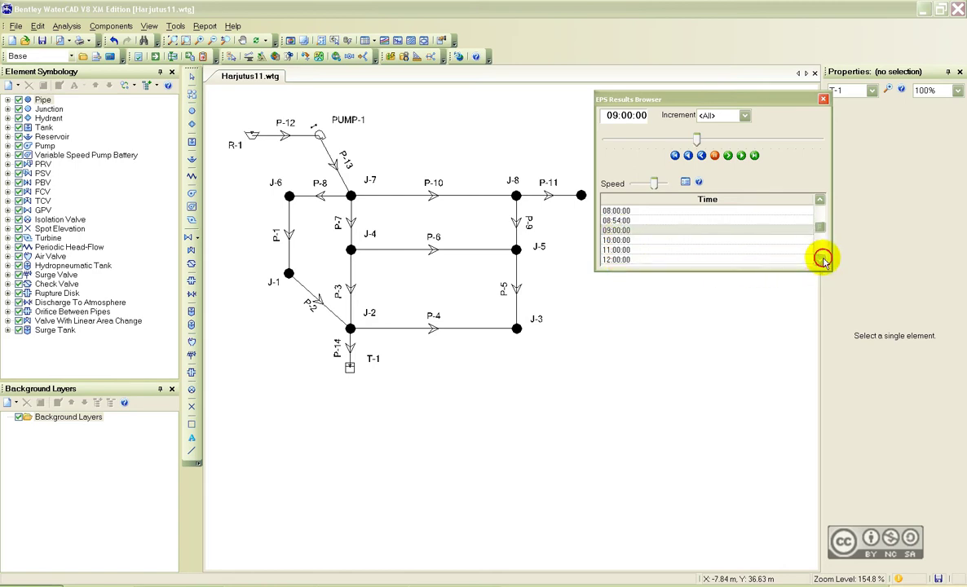
Play the simulation results forward, backward and forward again to compare flow directions with PUMP-1 off and on.
left_click(728, 157)
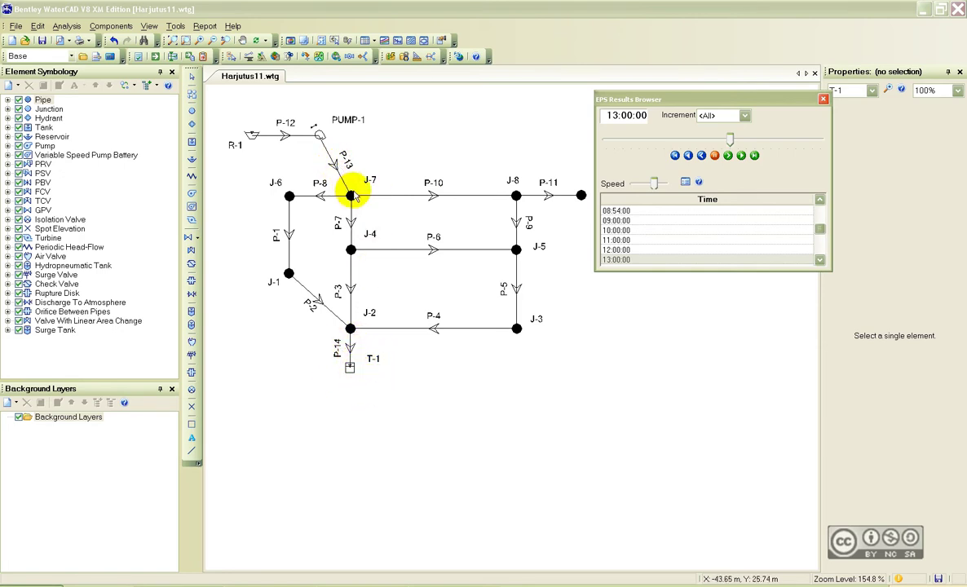
left_click(702, 155)
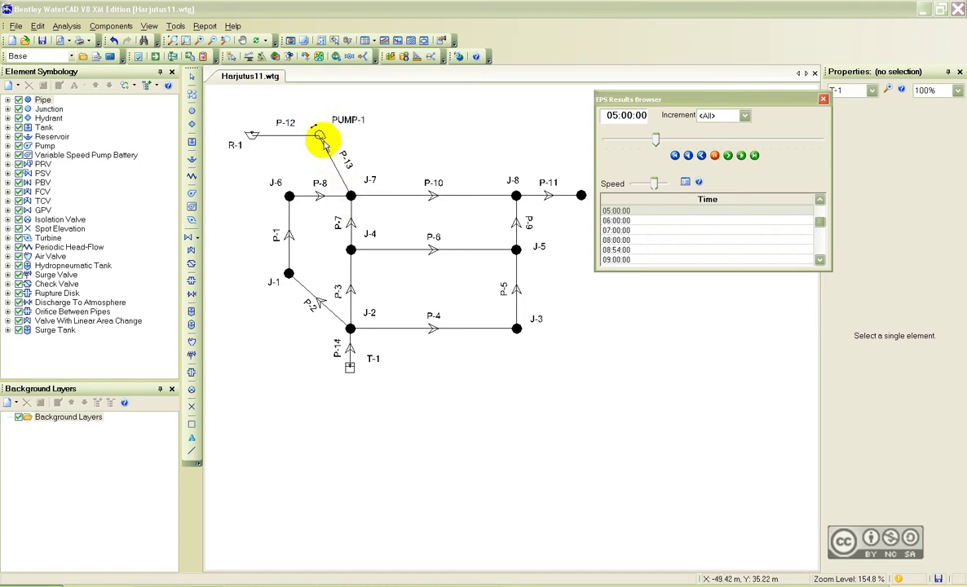
left_click(727, 155)
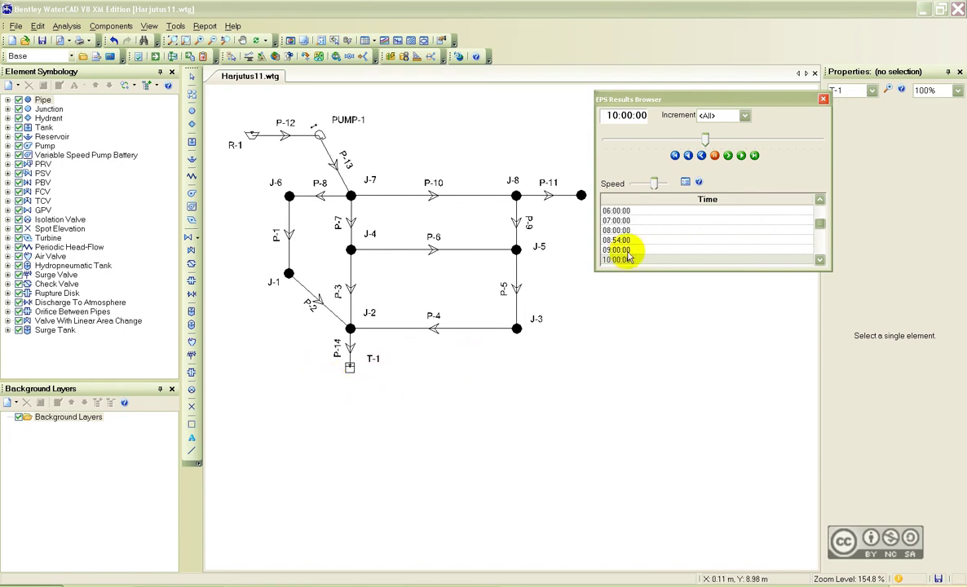
left_click_drag(678, 105, 670, 108)
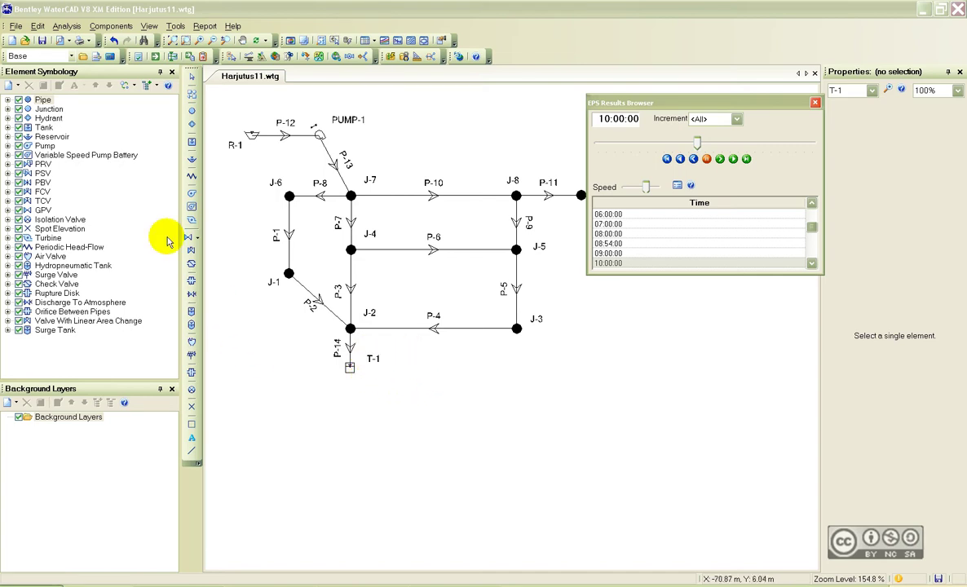
Add a Percent Full annotation to the Tank symbology for all elements, with the prefix "Täituvus:" and suffix "%u".
right_click(44, 129)
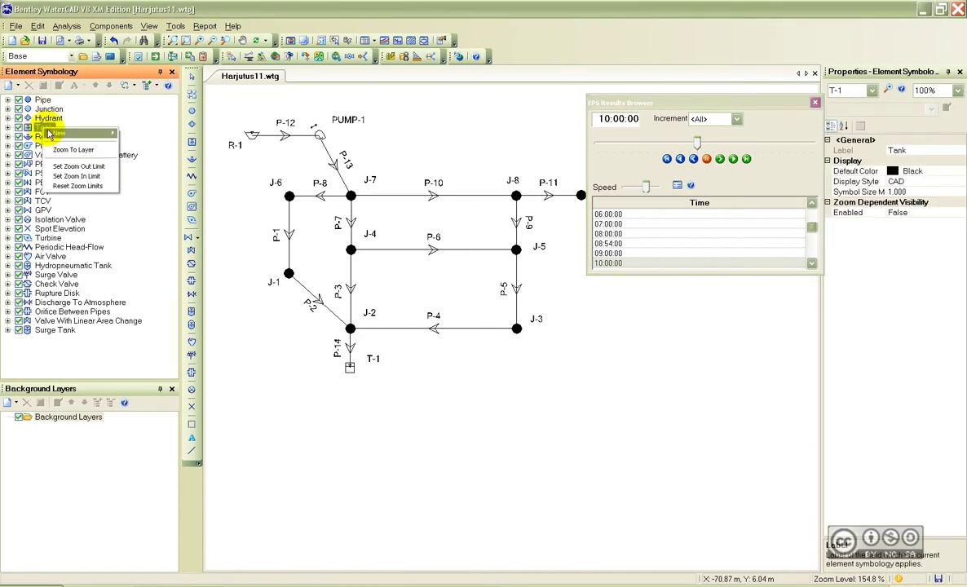
mouse_move(55, 137)
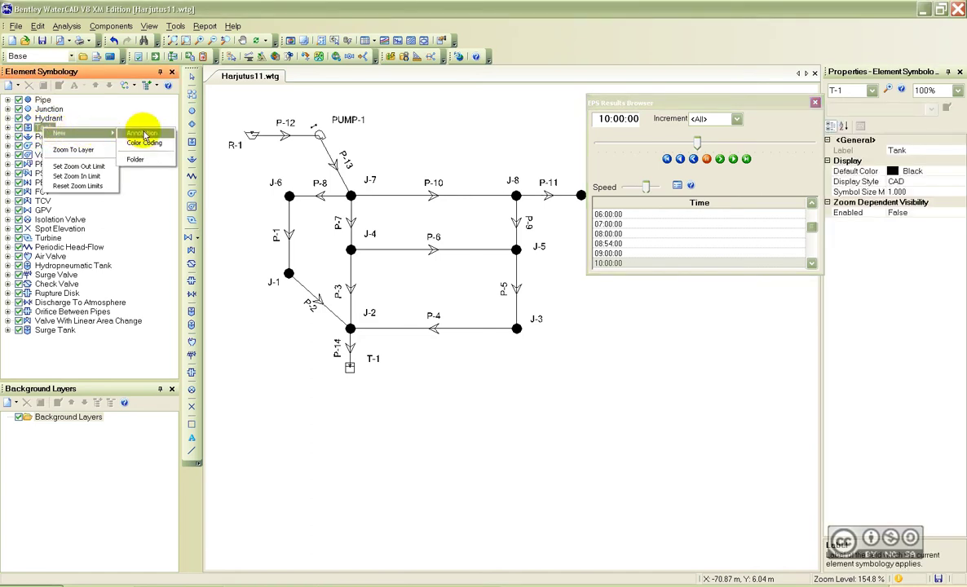
left_click(149, 135)
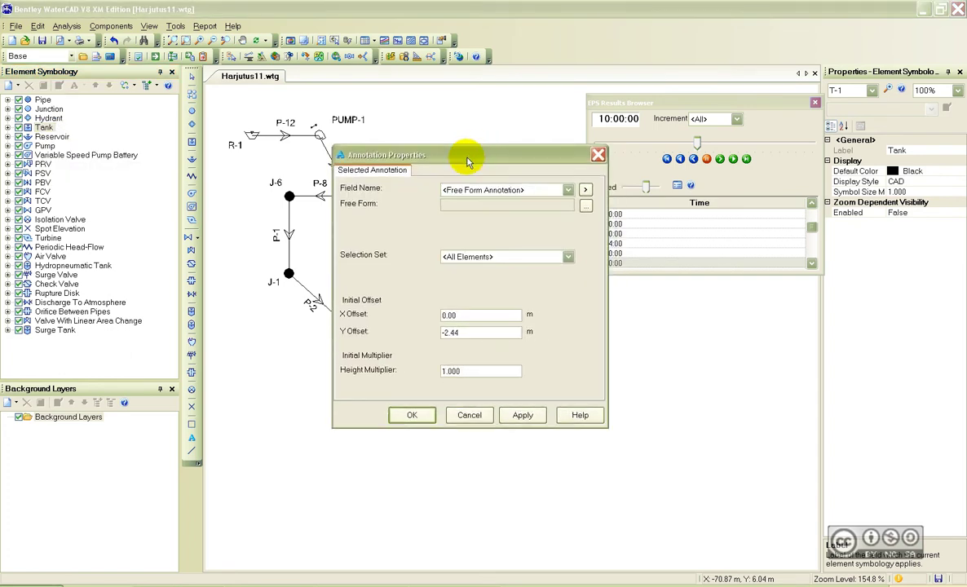
left_click(469, 190)
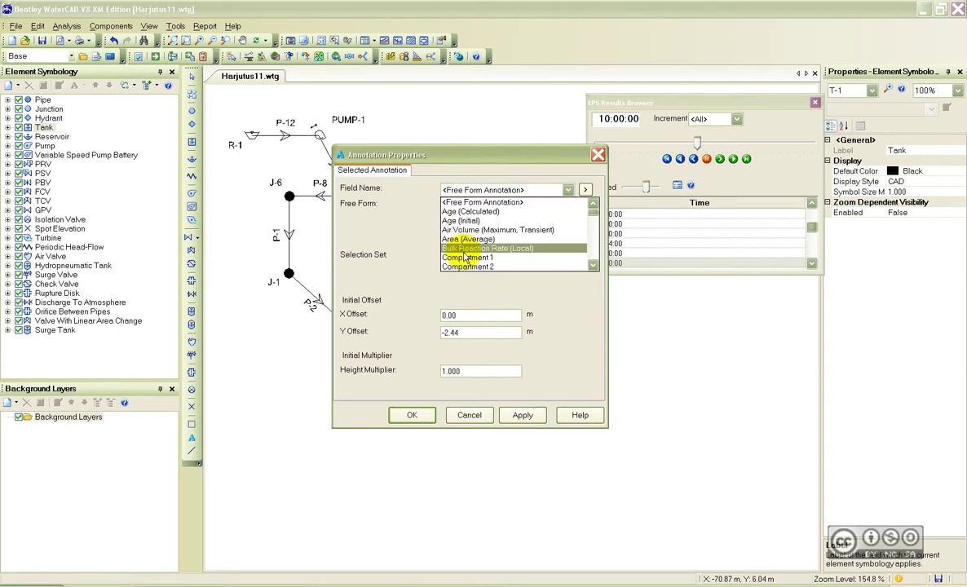
key("e")
key("p")
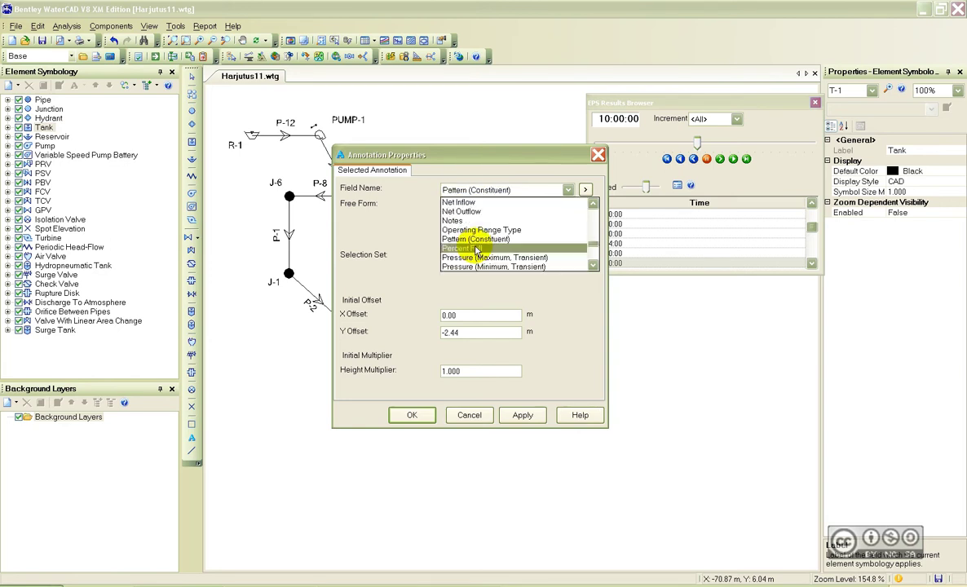
left_click(467, 248)
left_click(462, 205)
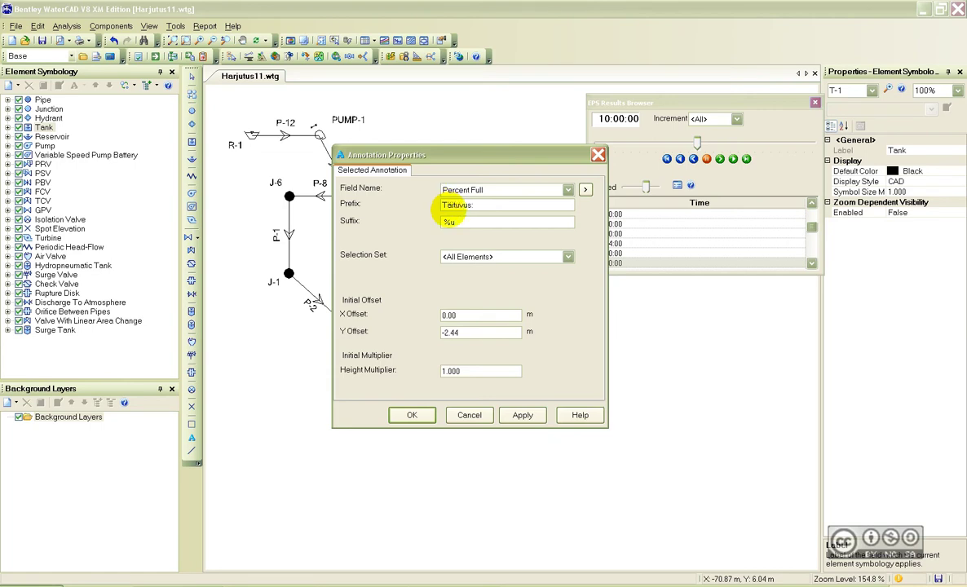
left_click(525, 415)
left_click_drag(460, 155, 605, 134)
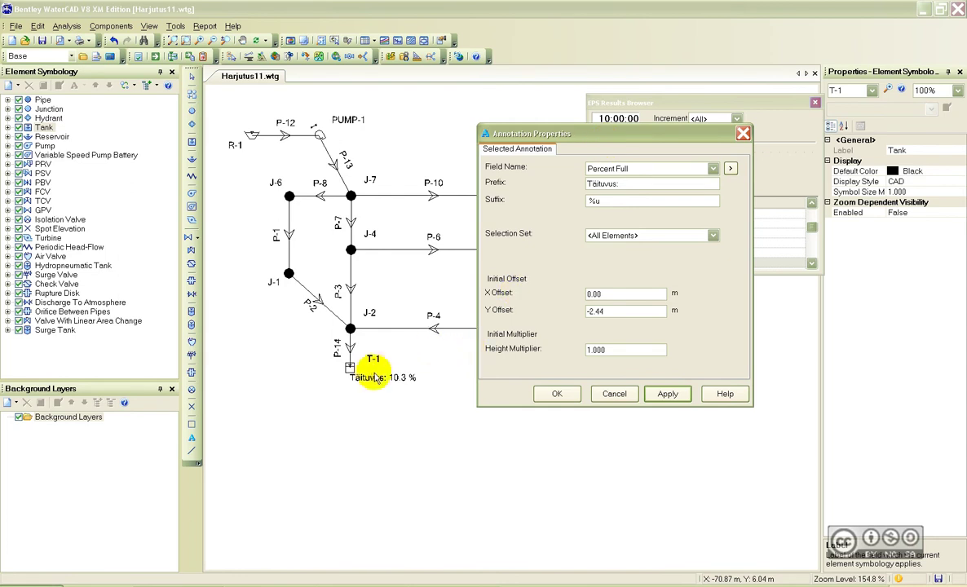
left_click(557, 394)
Play the results forward to 24:00:00 and back to 00:00:00, watching tank T-1's fill percentage, and close the EPS Results Browser.
mouse_move(663, 106)
left_mouse_down()
mouse_move(644, 94)
mouse_move(651, 103)
left_mouse_up()
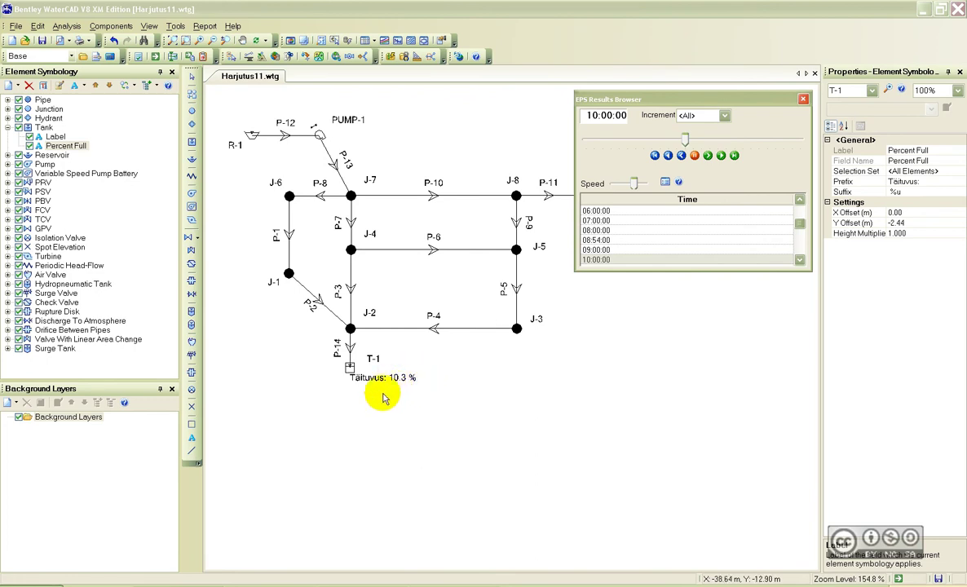
left_click(708, 156)
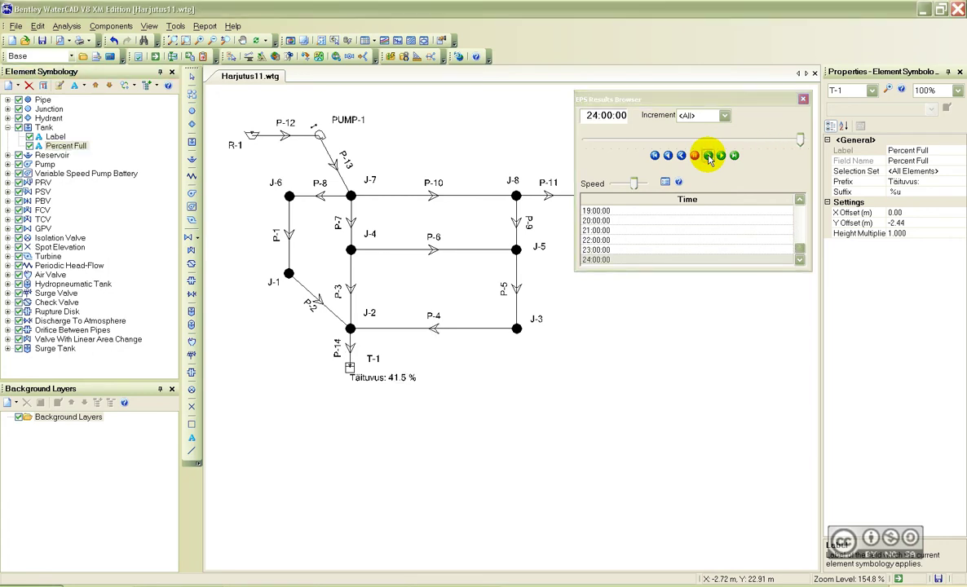
left_click(681, 155)
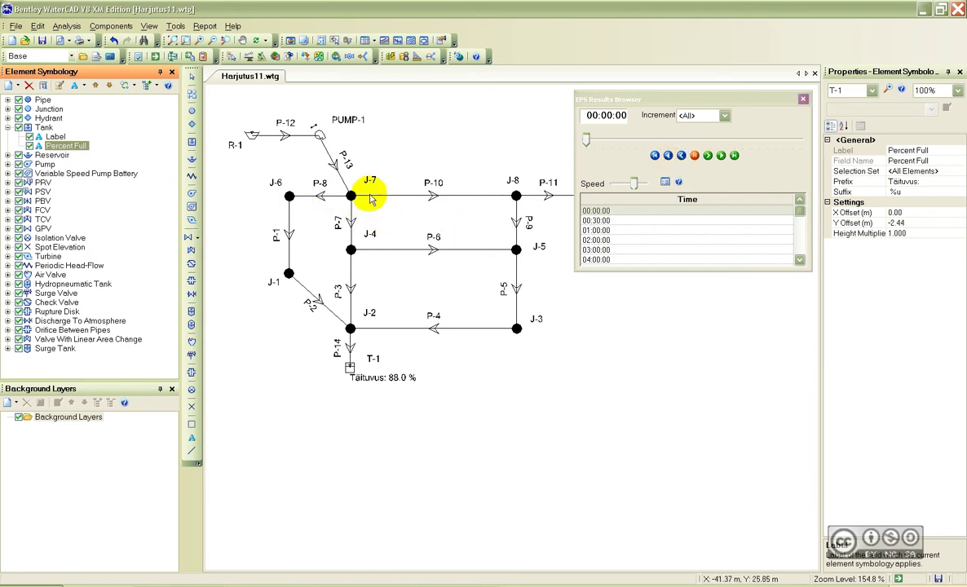
left_click_drag(620, 103, 615, 106)
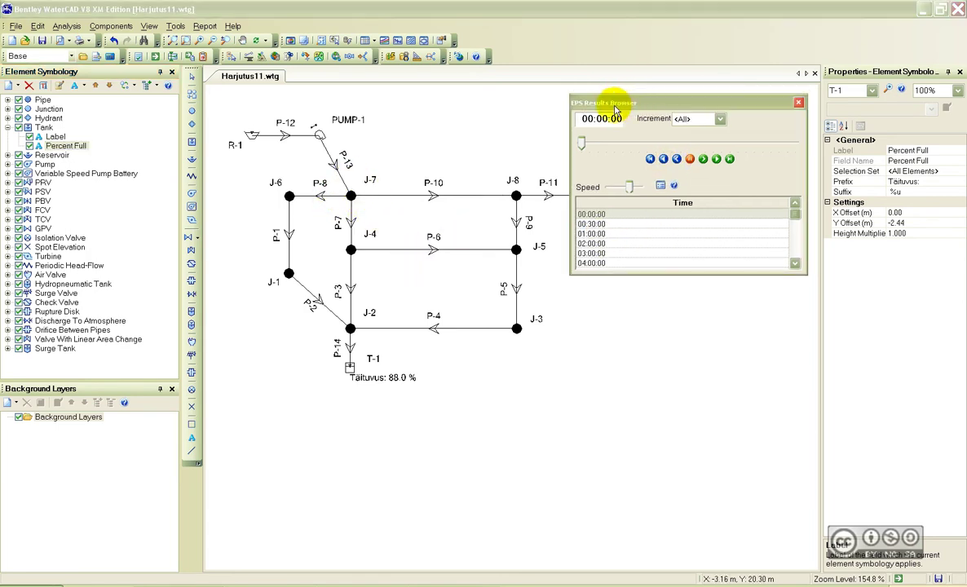
left_click(799, 103)
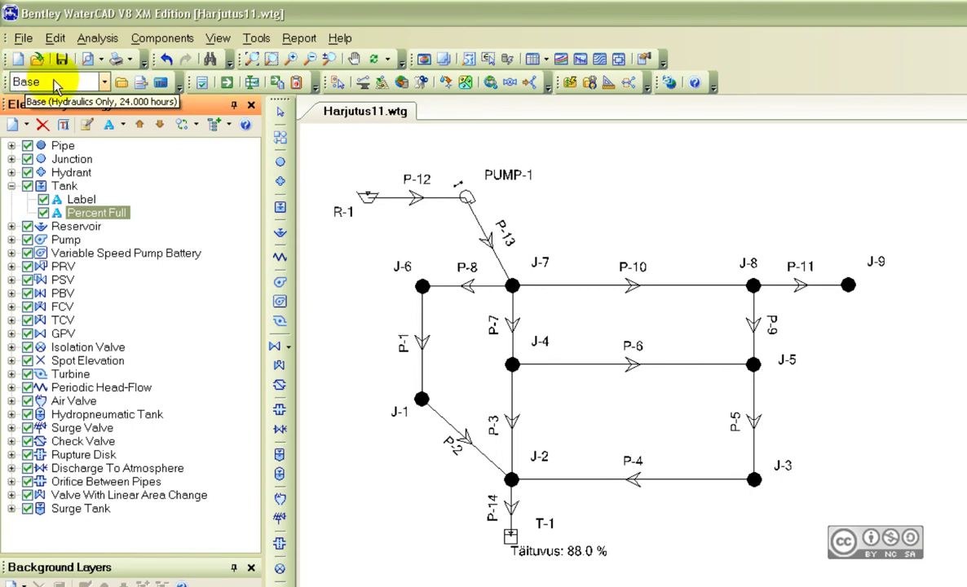
Create a new base scenario named "Veevanuse analüüs" and close the scenario manager.
left_click(121, 83)
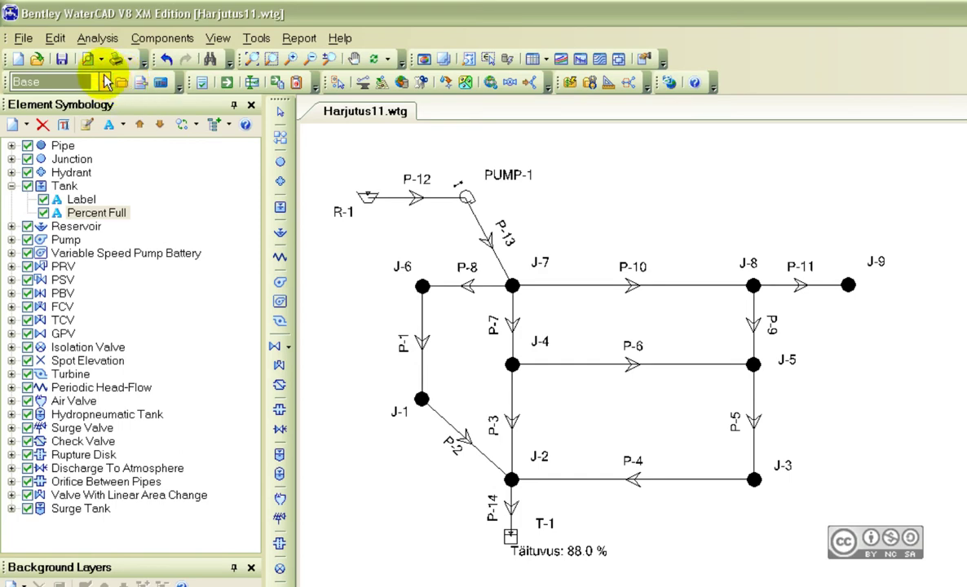
left_click(98, 39)
left_click(103, 61)
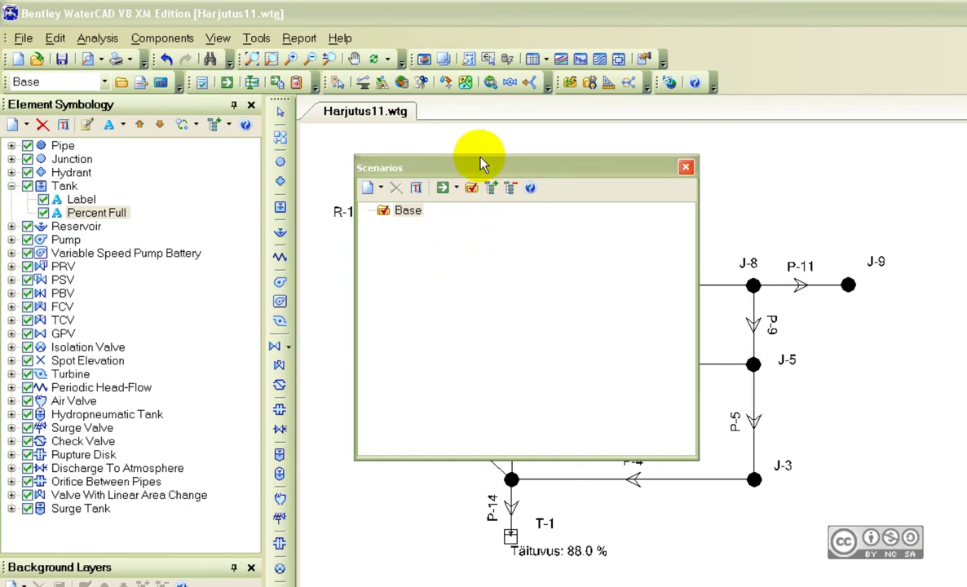
left_click_drag(416, 168, 424, 167)
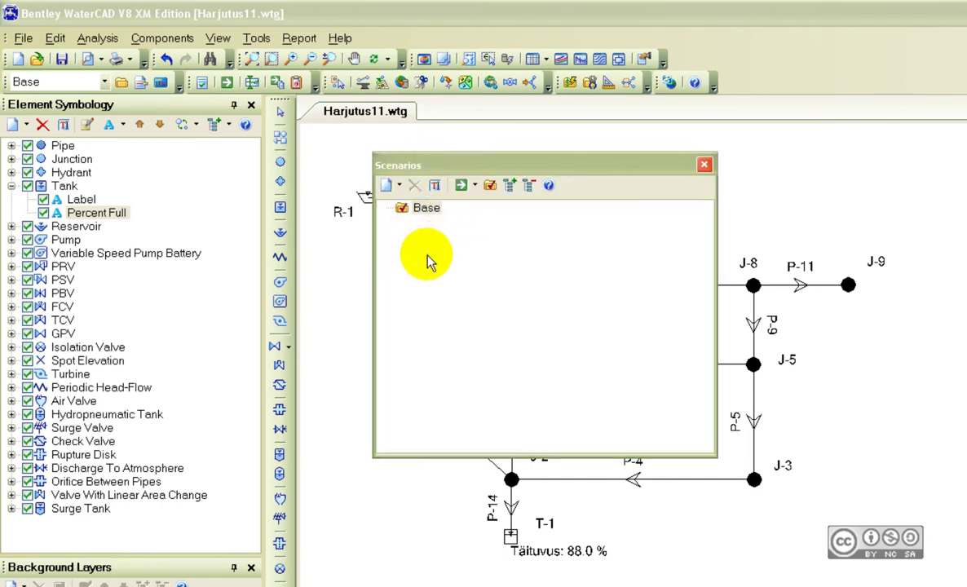
left_click(399, 186)
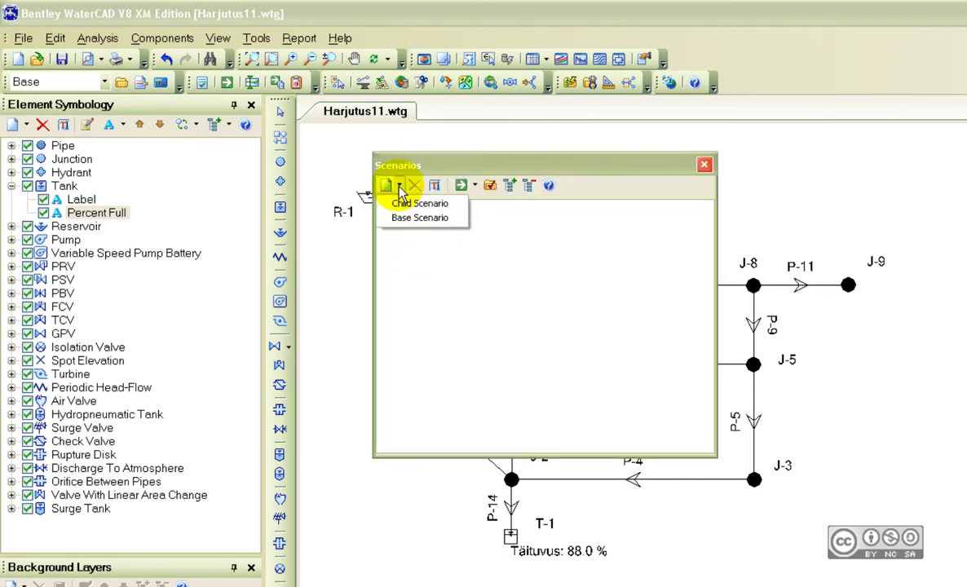
left_click(435, 227)
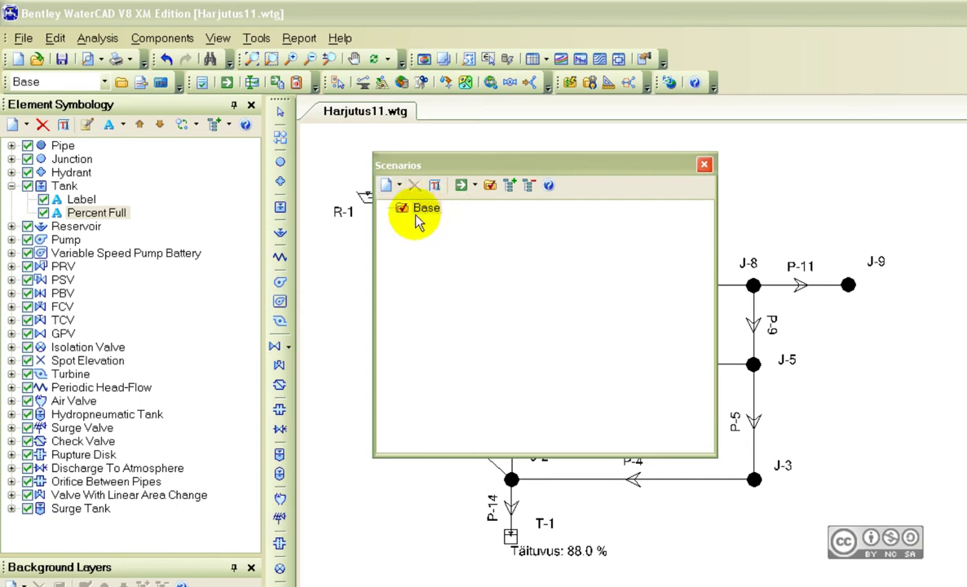
left_click(400, 187)
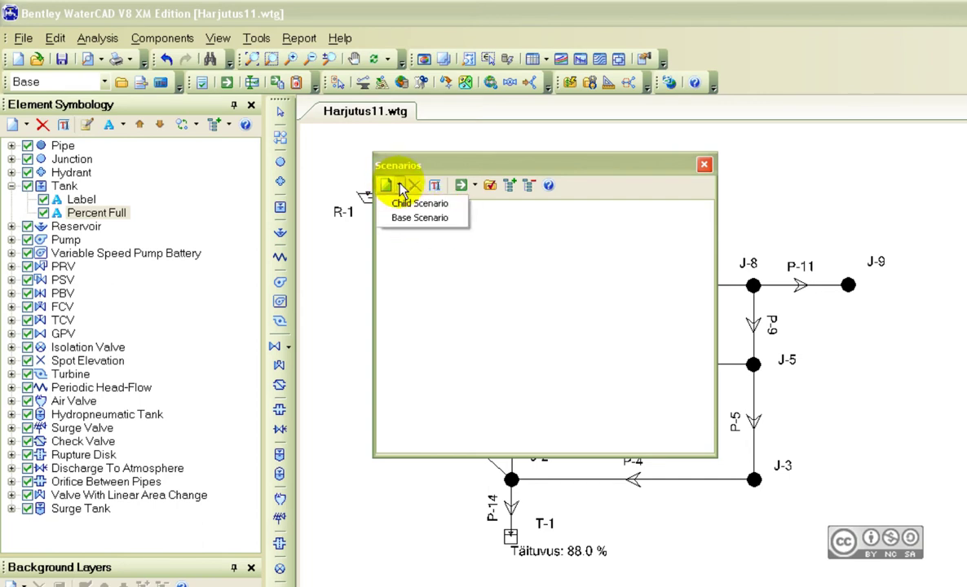
left_click(399, 226)
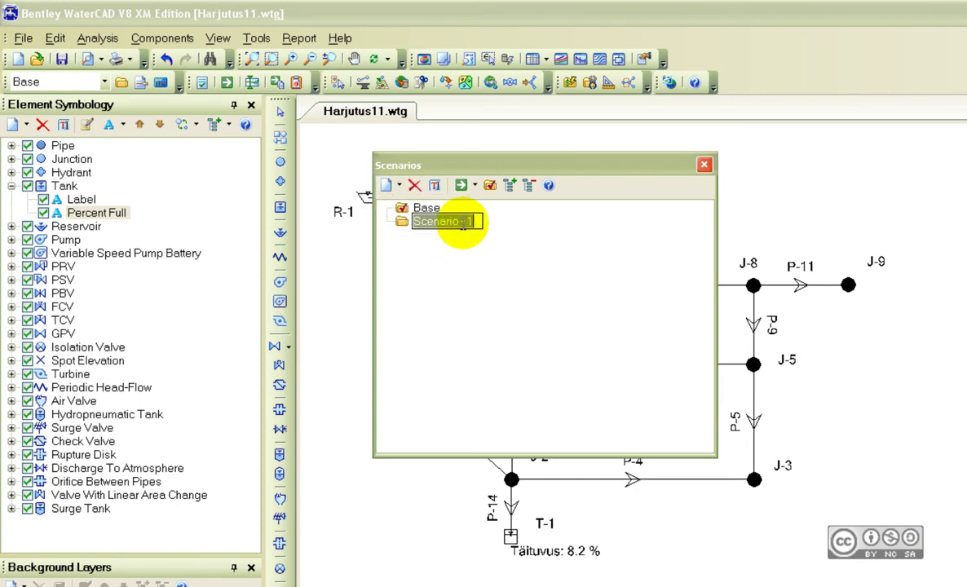
type("Veevanuse analüüs")
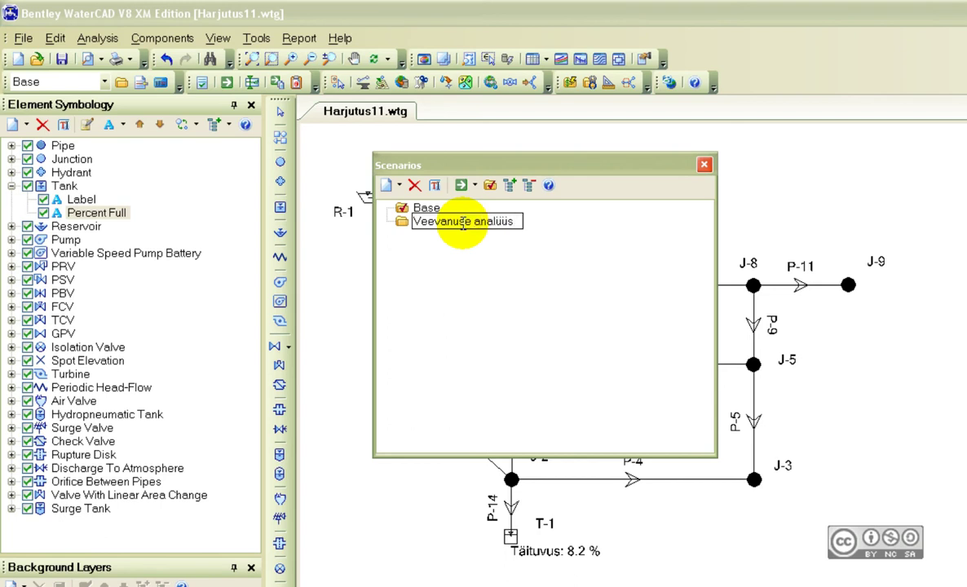
key("Return")
left_click_drag(494, 164, 476, 160)
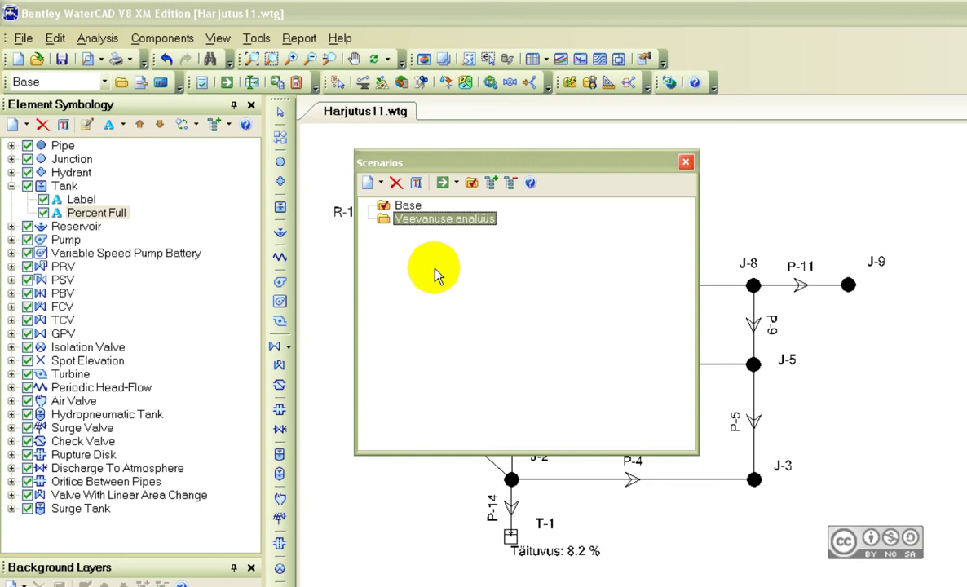
left_click_drag(522, 163, 486, 163)
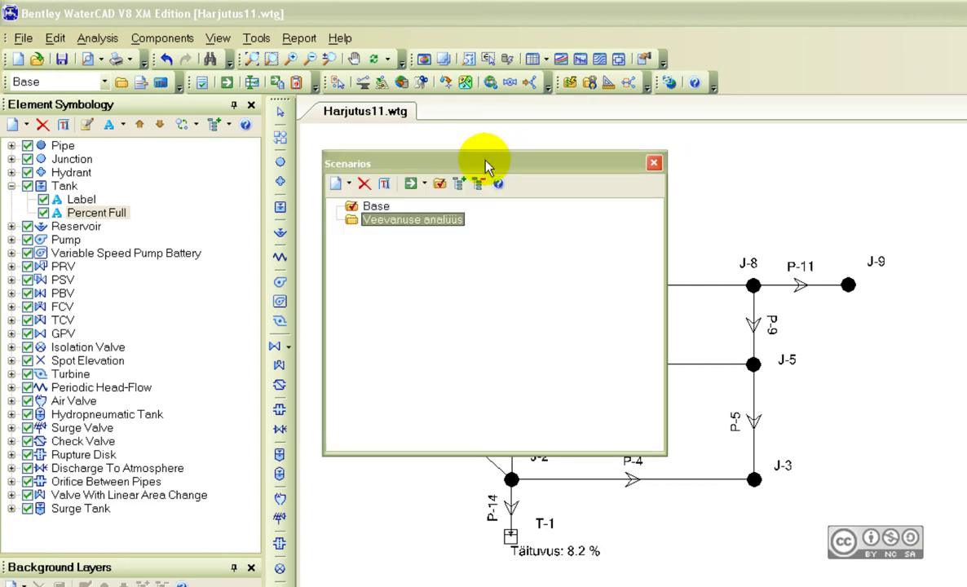
left_click(655, 164)
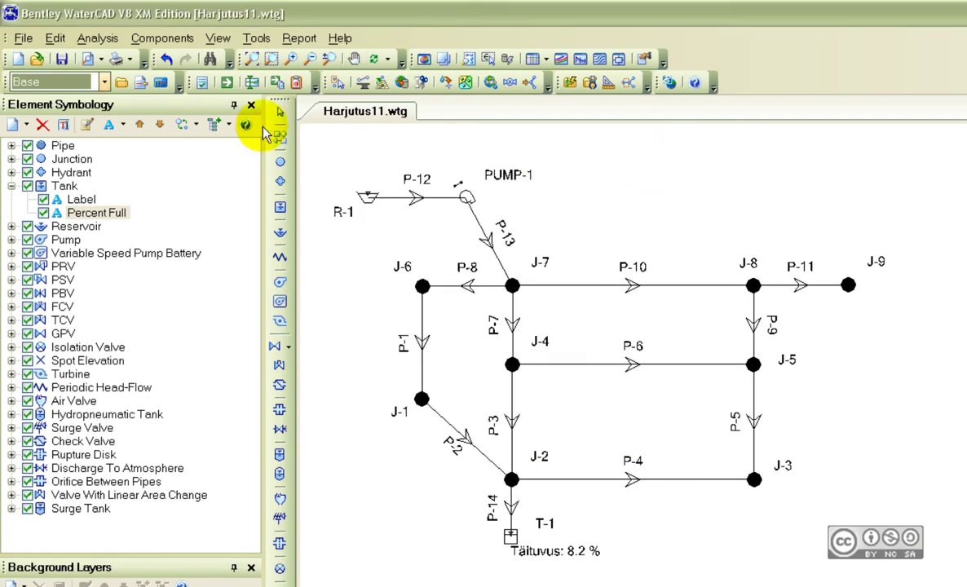
Create a new set of Steady State/EPS Solver calculation options named "Veevanuse arvestamine".
left_click(161, 82)
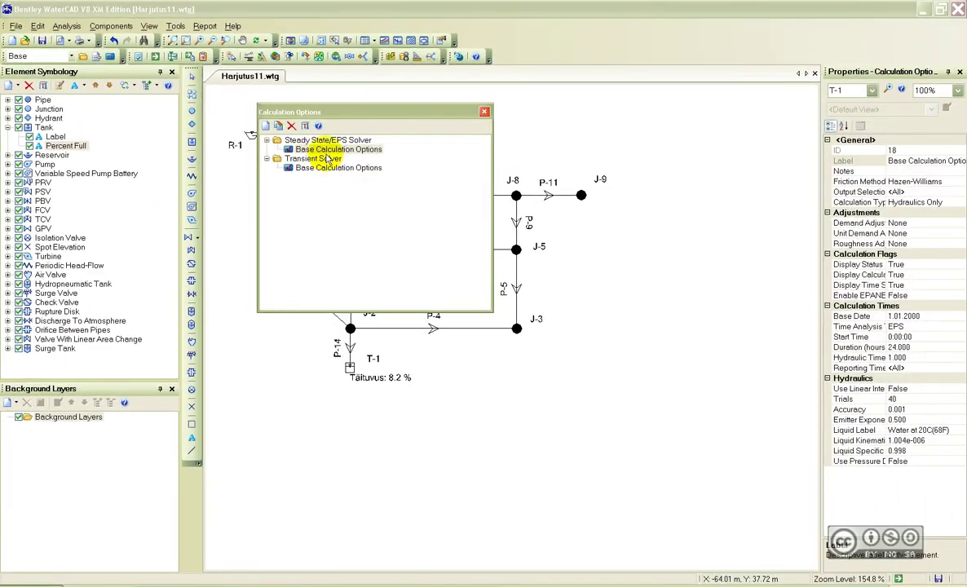
left_click(495, 219)
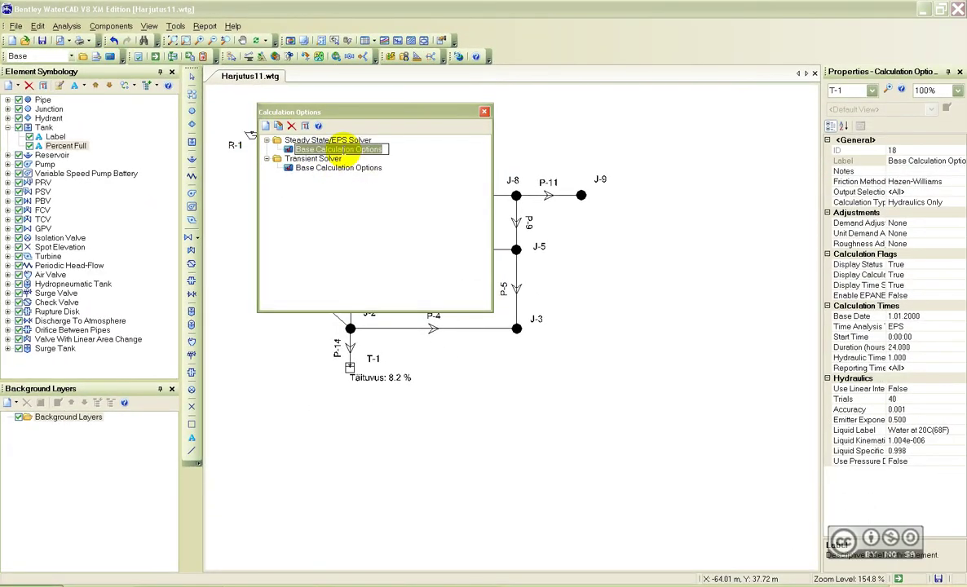
right_click(302, 147)
key("Escape")
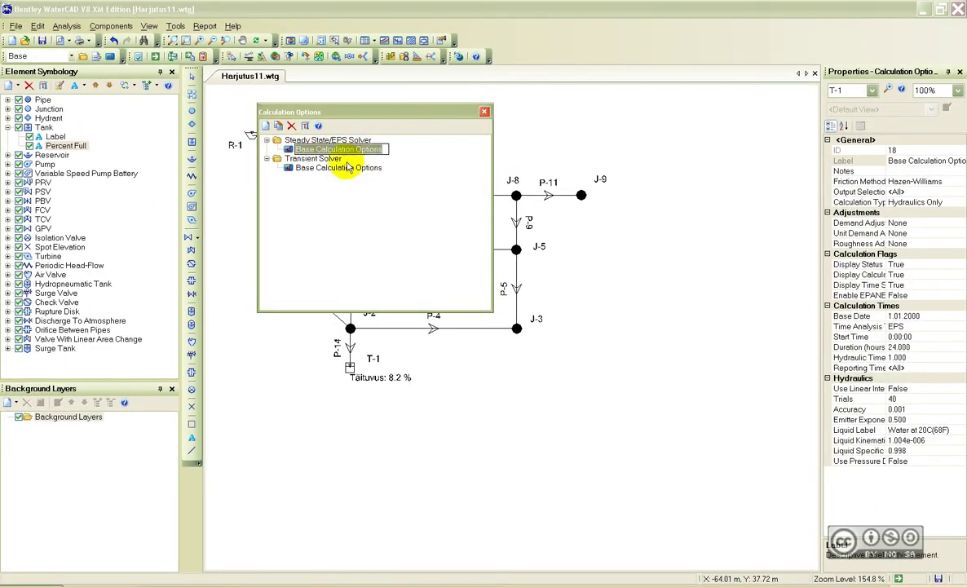
left_click(264, 125)
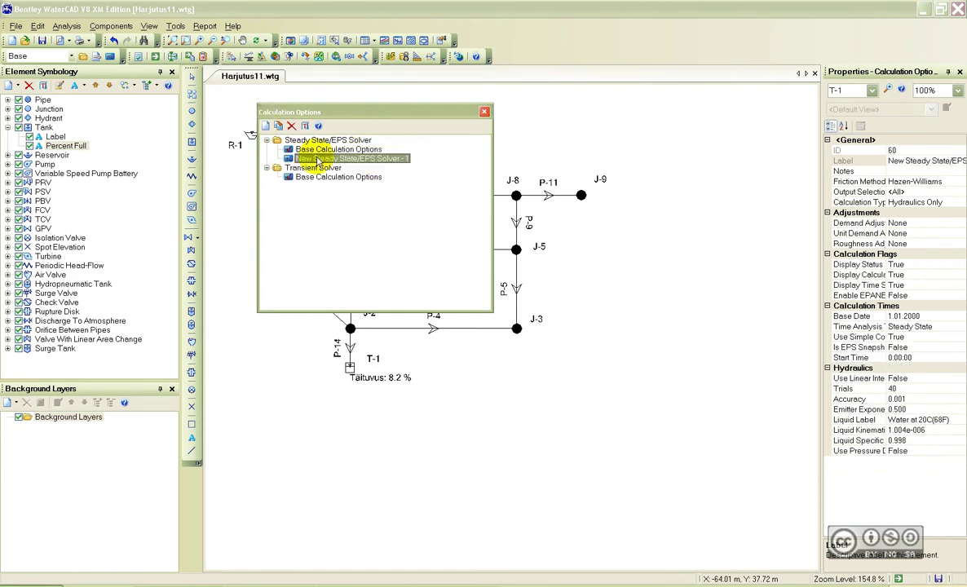
right_click(354, 170)
left_click(325, 159)
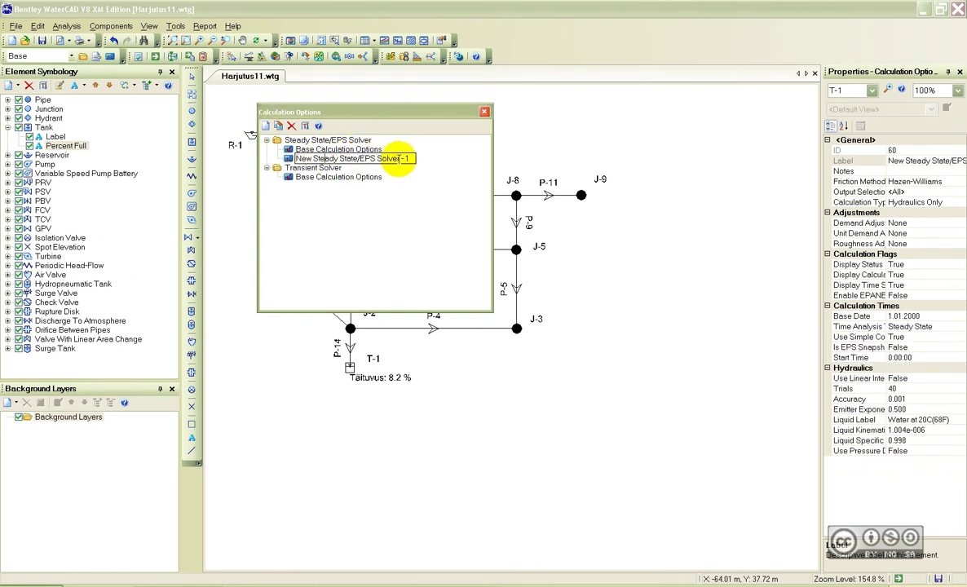
left_click_drag(402, 158, 291, 160)
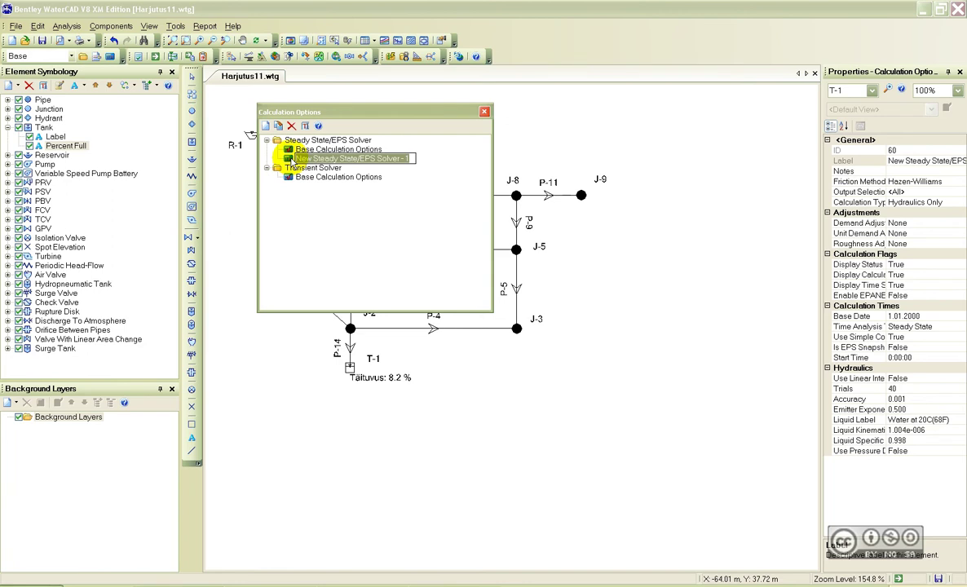
type("Veevanuse arvestamine")
key("Return")
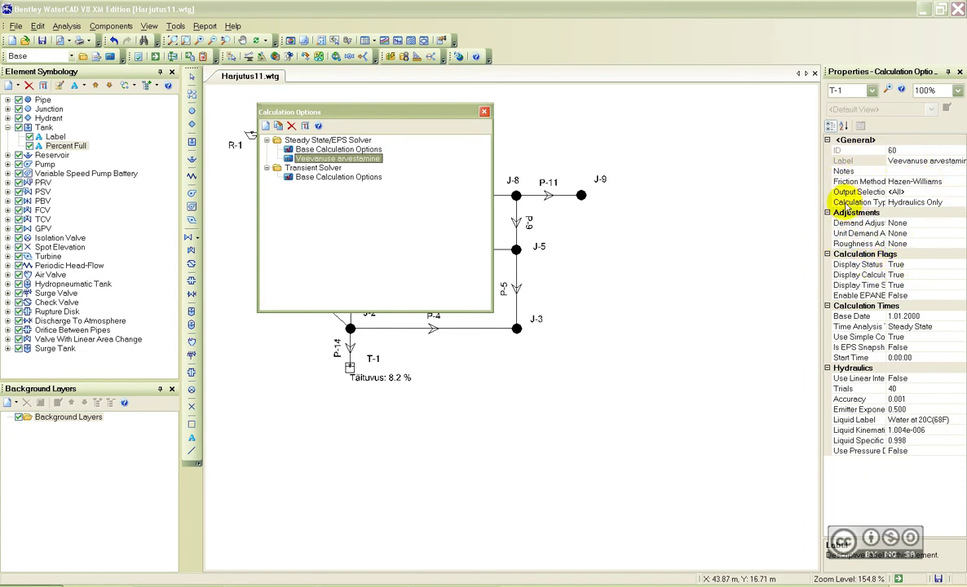
Set the "Veevanuse arvestamine" options to calculation type Age with a duration of 168 hours, and close the calculation options manager.
left_click(922, 203)
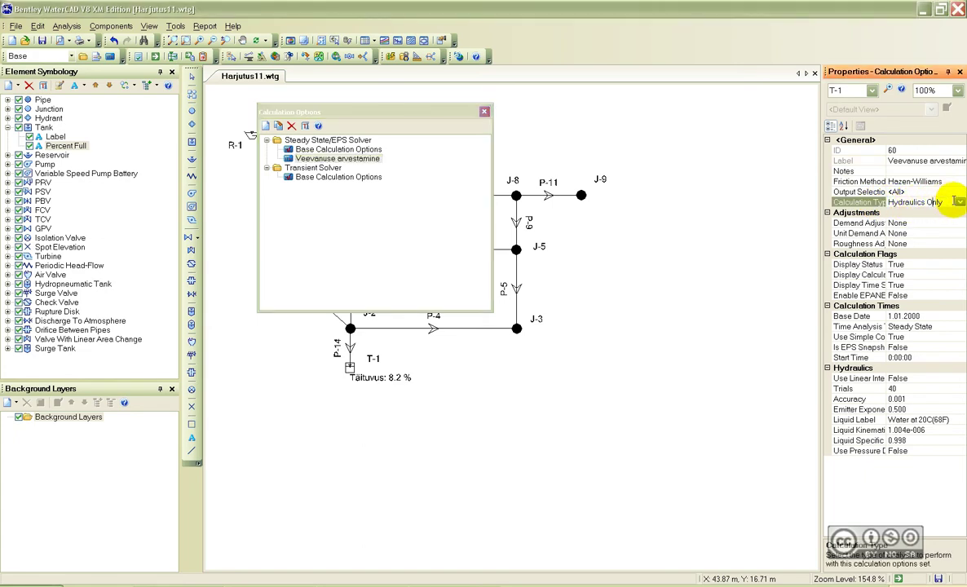
left_click(958, 203)
left_click(897, 216)
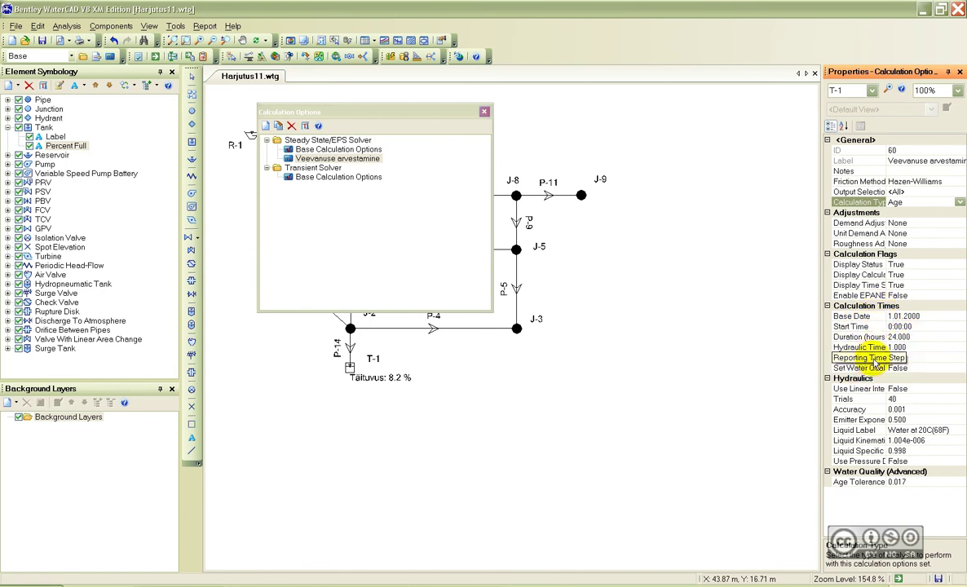
left_click(912, 337)
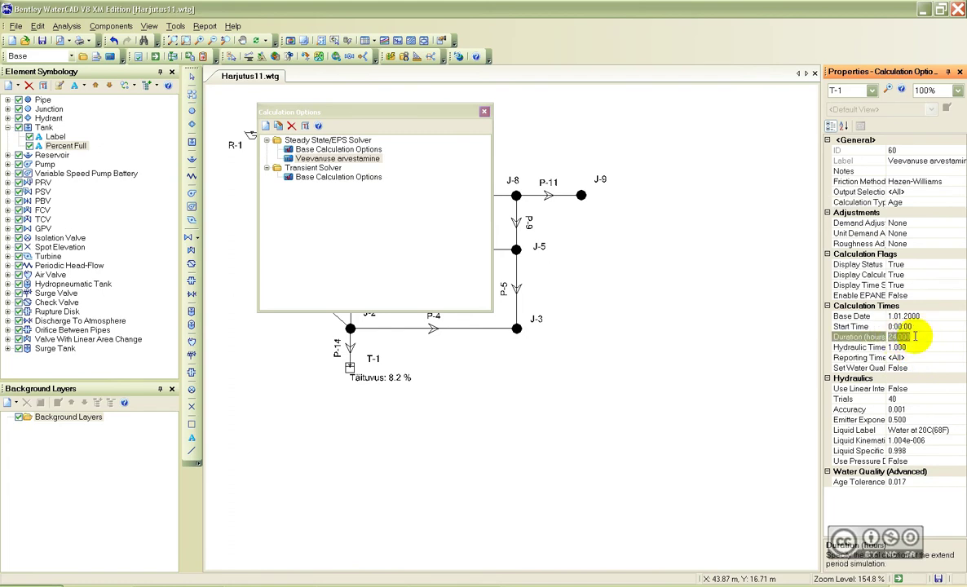
type("168")
key("Return")
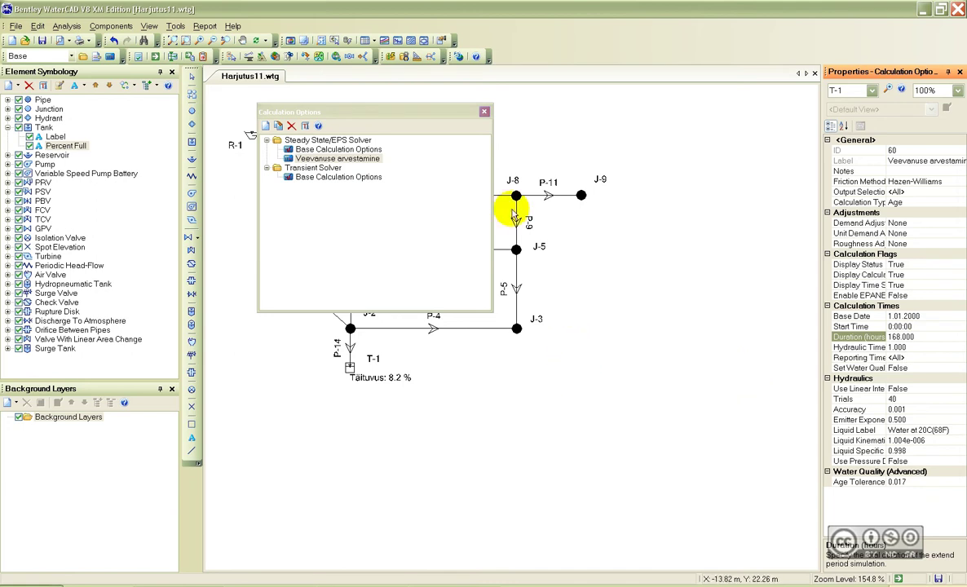
left_click(484, 112)
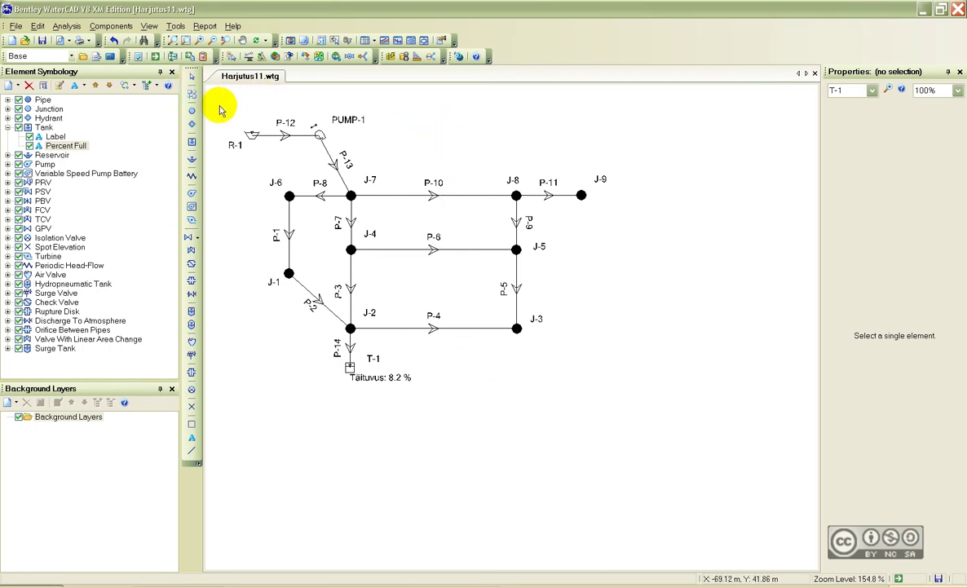
Create a new Age alternative named "Veevanuse analüüs" and close the alternatives manager.
left_click(63, 27)
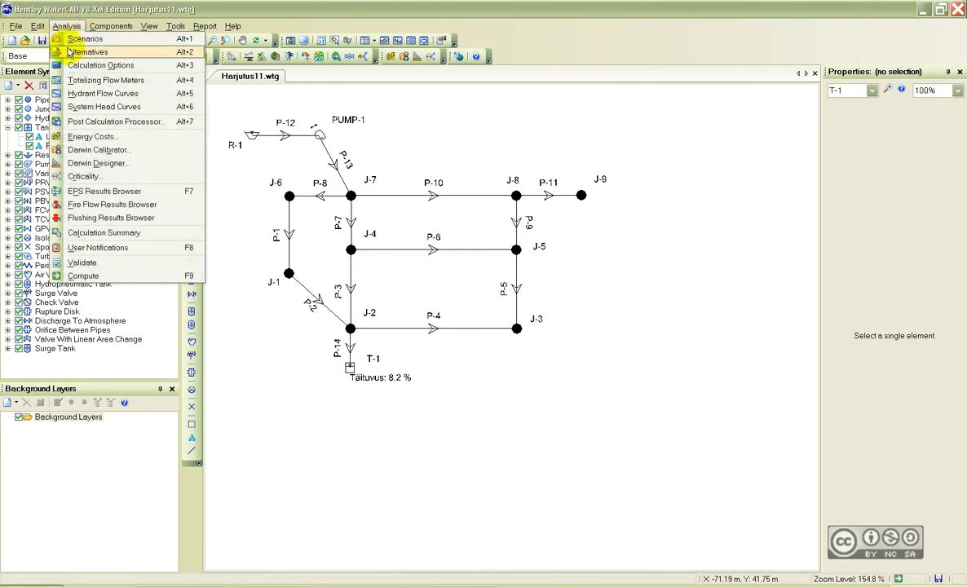
left_click(69, 25)
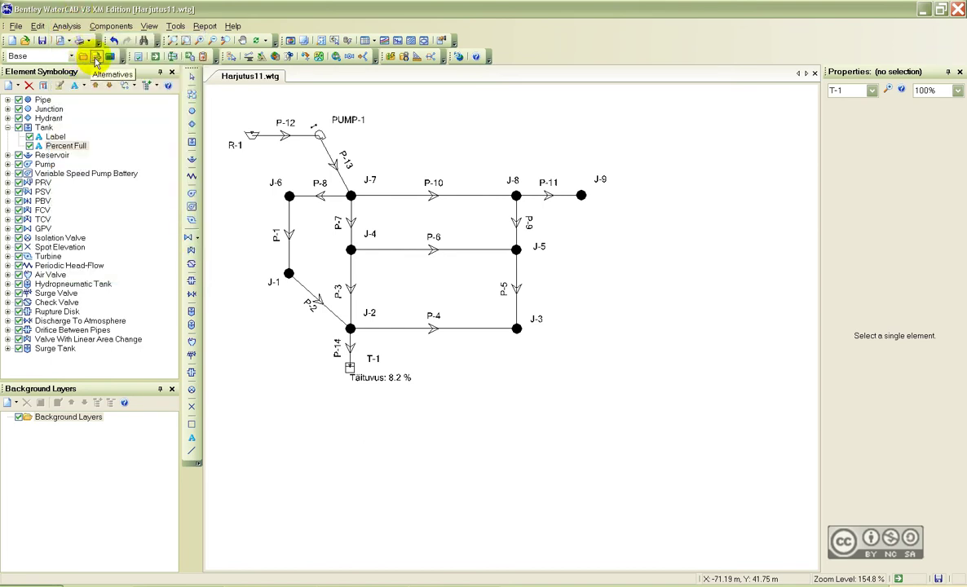
left_click(97, 61)
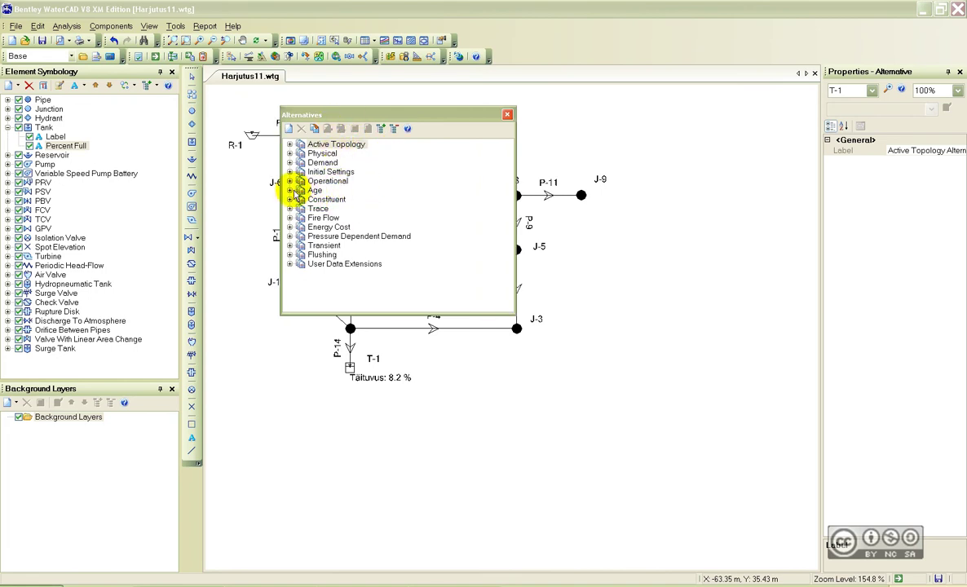
left_click(289, 191)
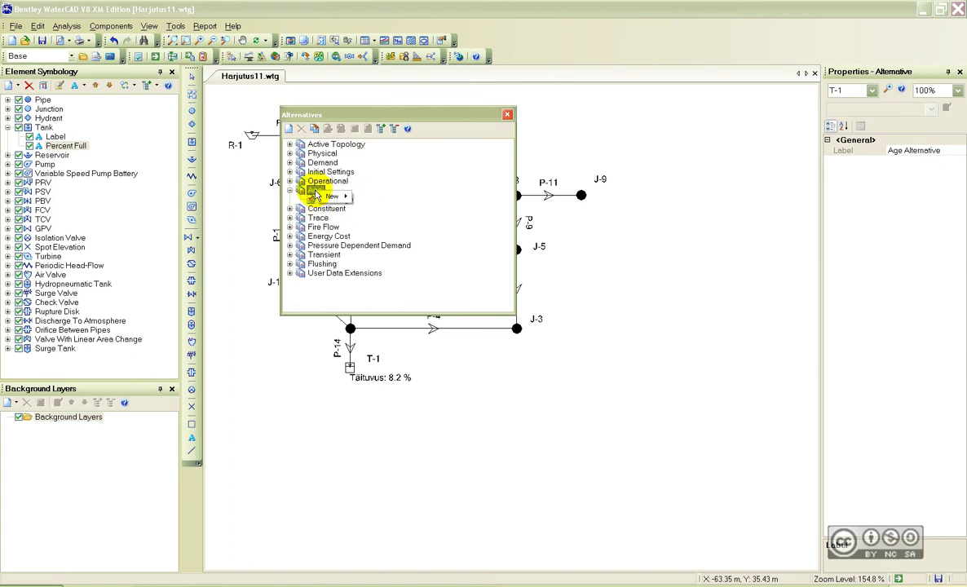
right_click(315, 192)
mouse_move(339, 197)
left_click(371, 198)
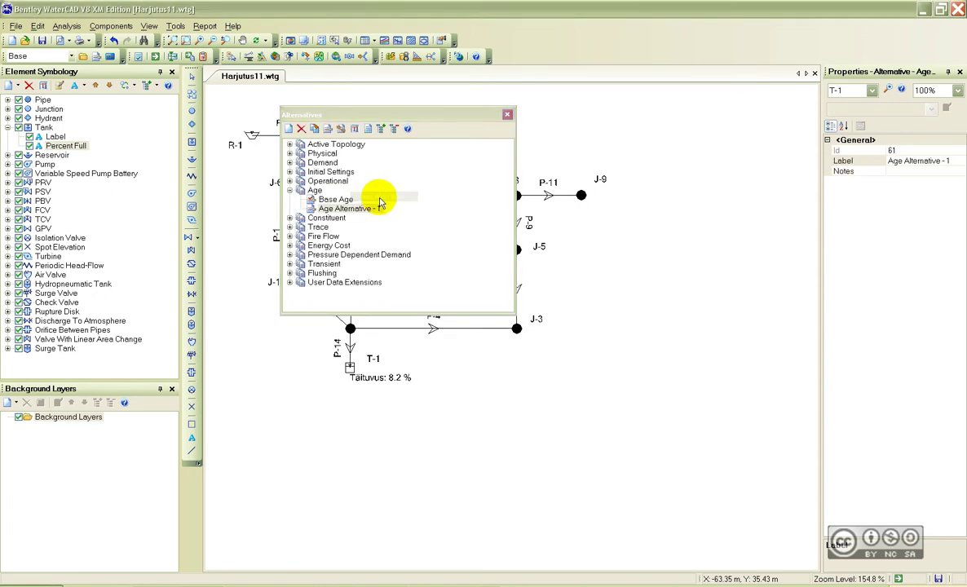
right_click(373, 210)
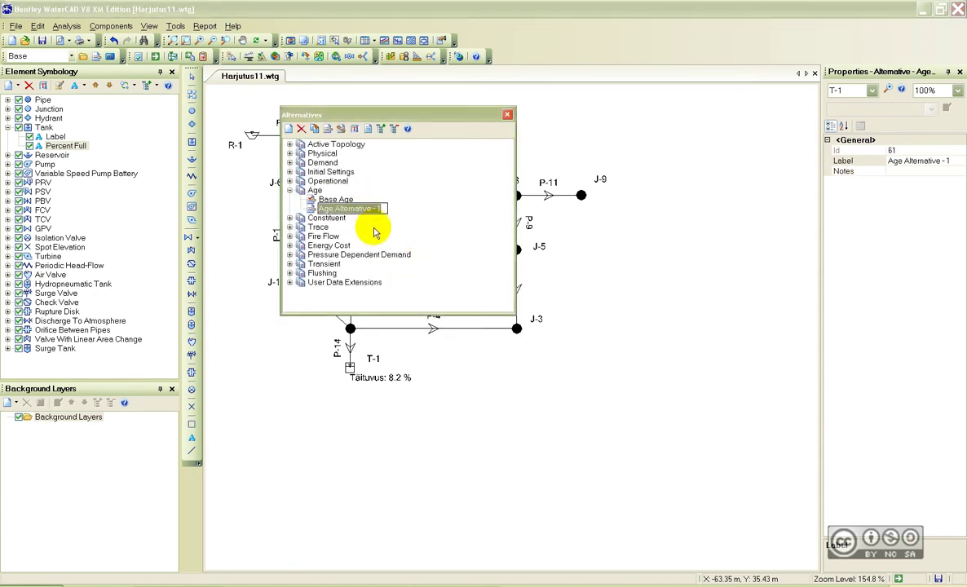
type("Veevanuse analüüs")
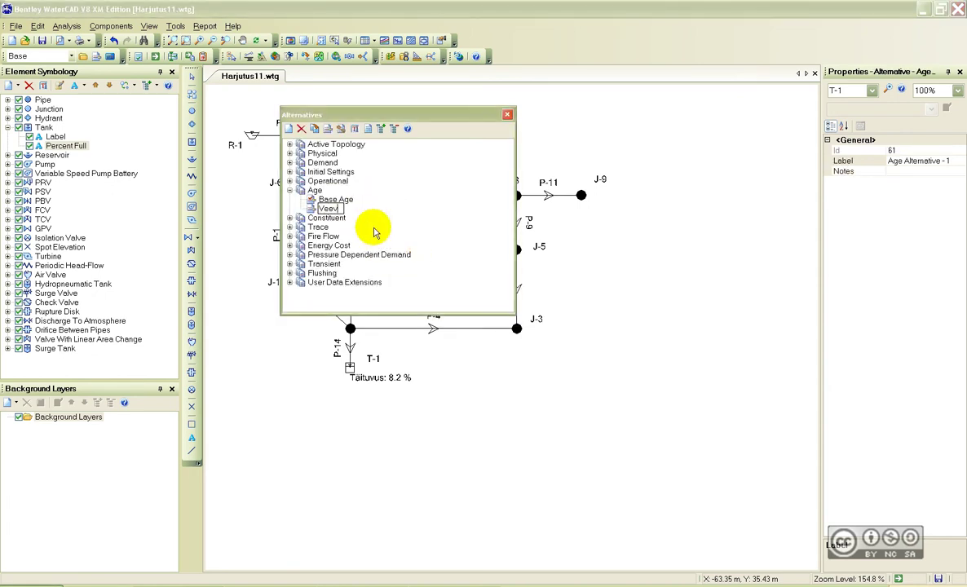
mouse_move(469, 114)
left_mouse_down()
mouse_move(449, 113)
mouse_move(462, 113)
left_mouse_up()
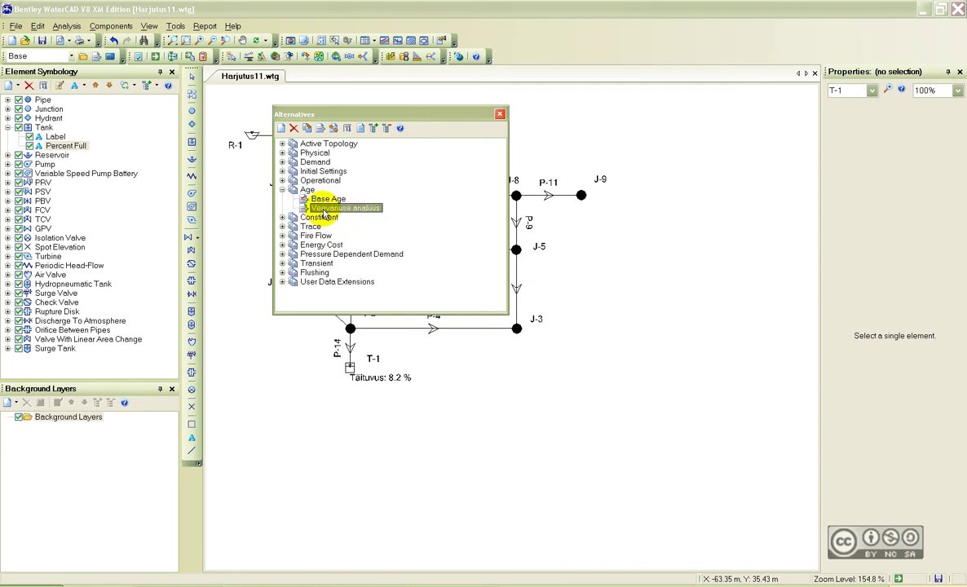
left_click(500, 113)
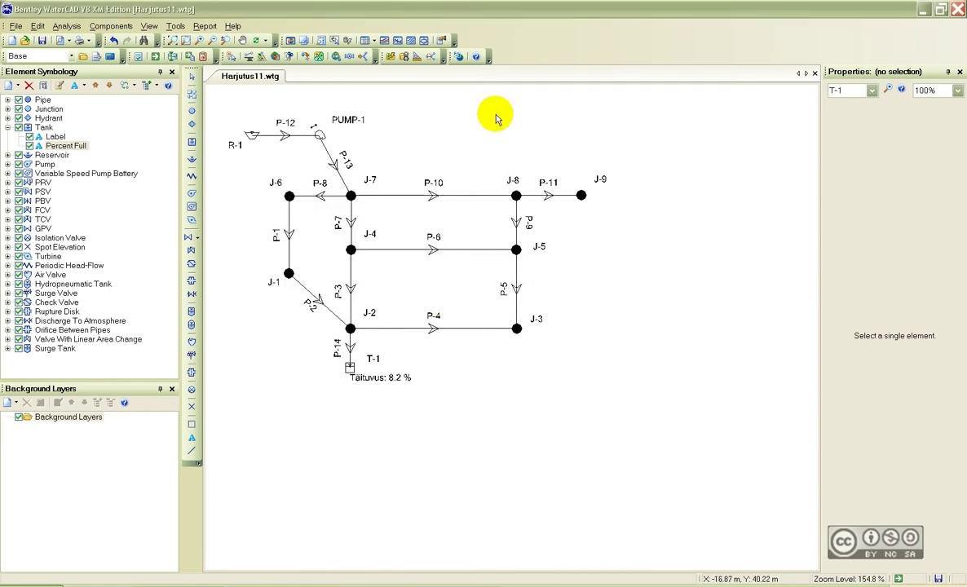
Assign the "Veevanuse analüüs" age alternative to the "Veevanuse analüüs" scenario.
left_click(82, 59)
left_click(274, 151)
left_click(279, 150)
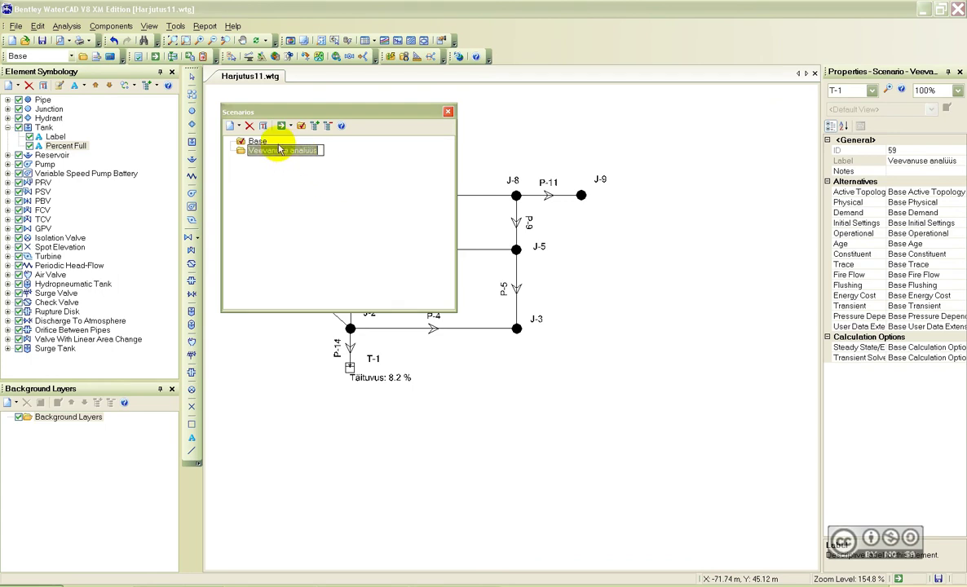
key("Return")
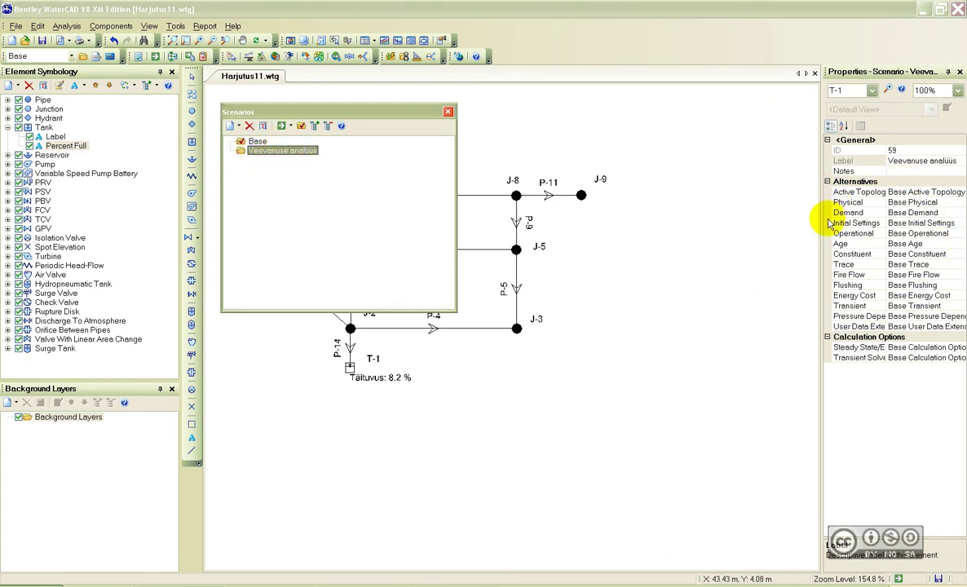
left_click_drag(824, 217, 796, 218)
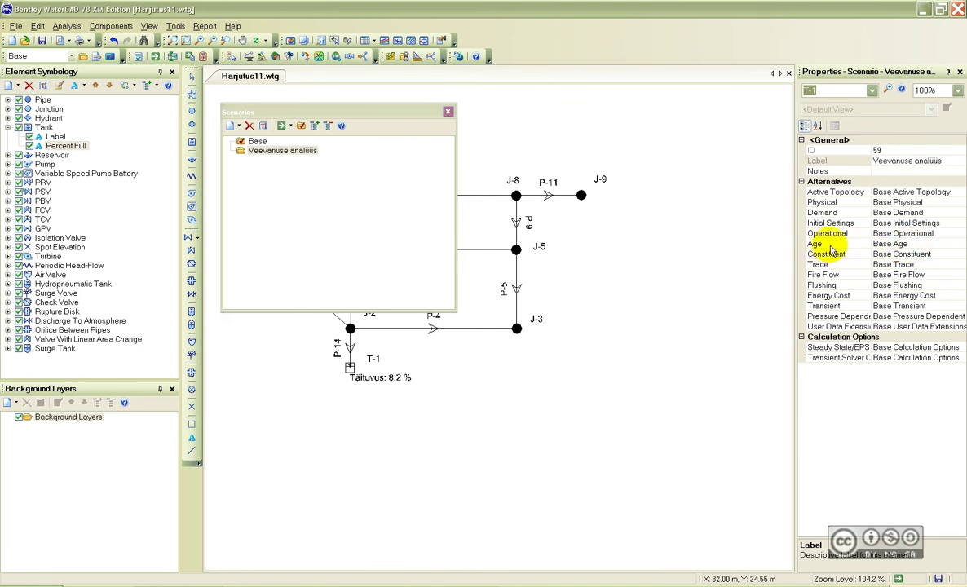
left_click(920, 241)
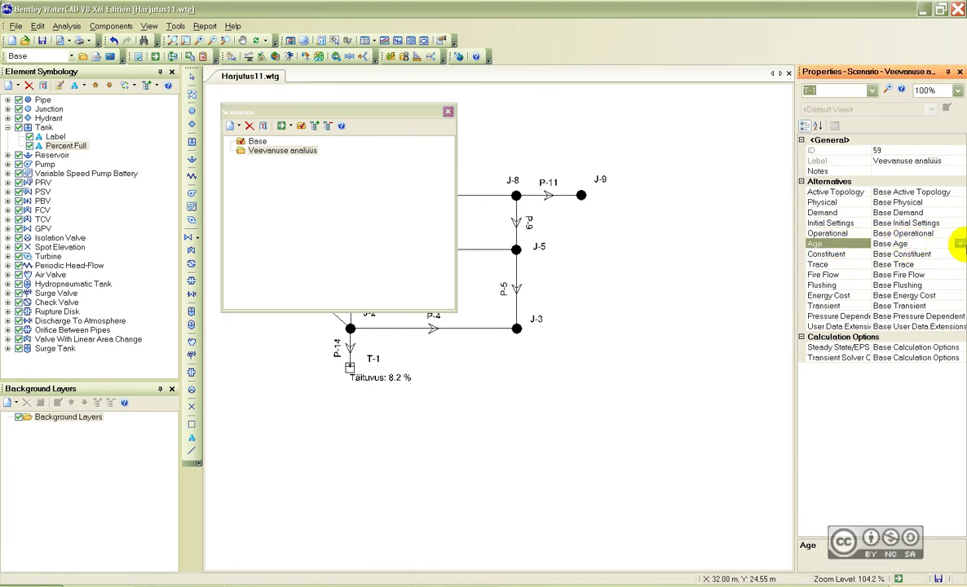
left_click(887, 243)
scroll(905, 264, "down", 1)
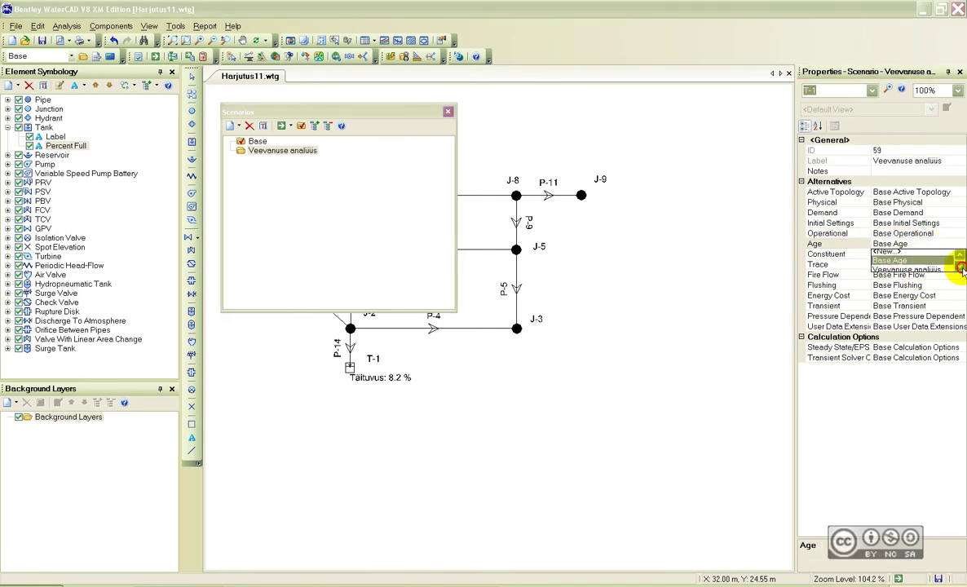
left_click(903, 265)
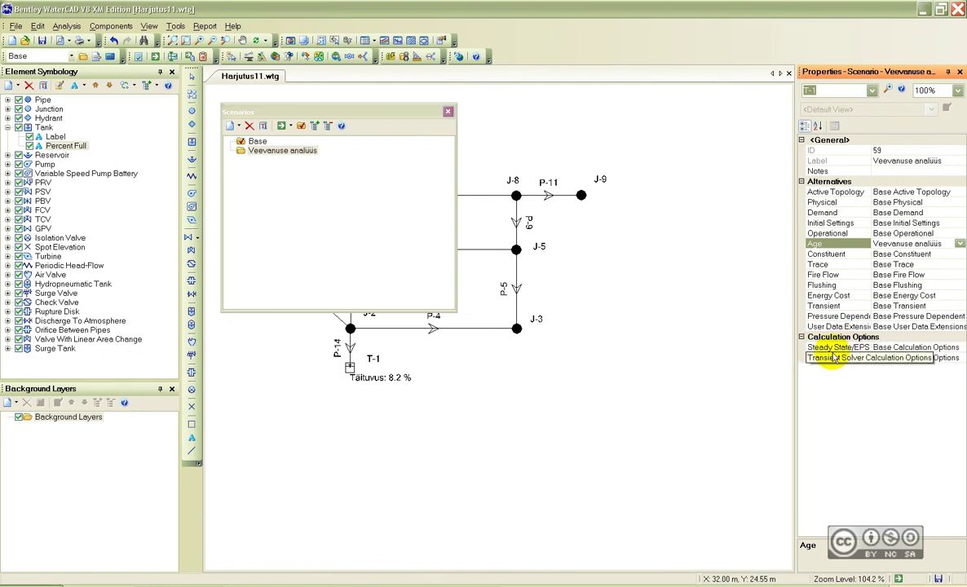
Assign the "Veevanuse arvestamine" Steady State/EPS calculation options to the "Veevanuse analüüs" scenario and close the scenario manager.
left_click(960, 359)
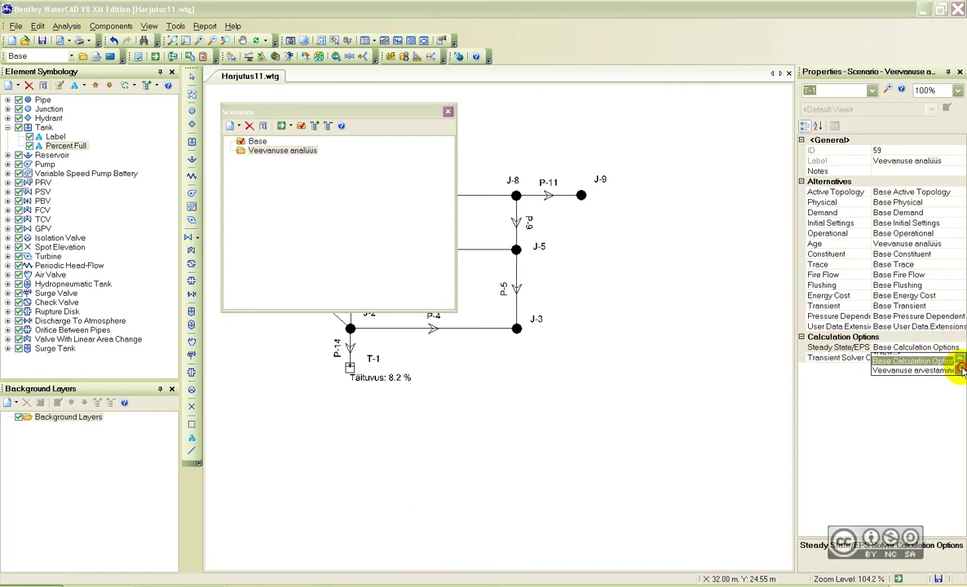
left_click(905, 369)
left_click(931, 349)
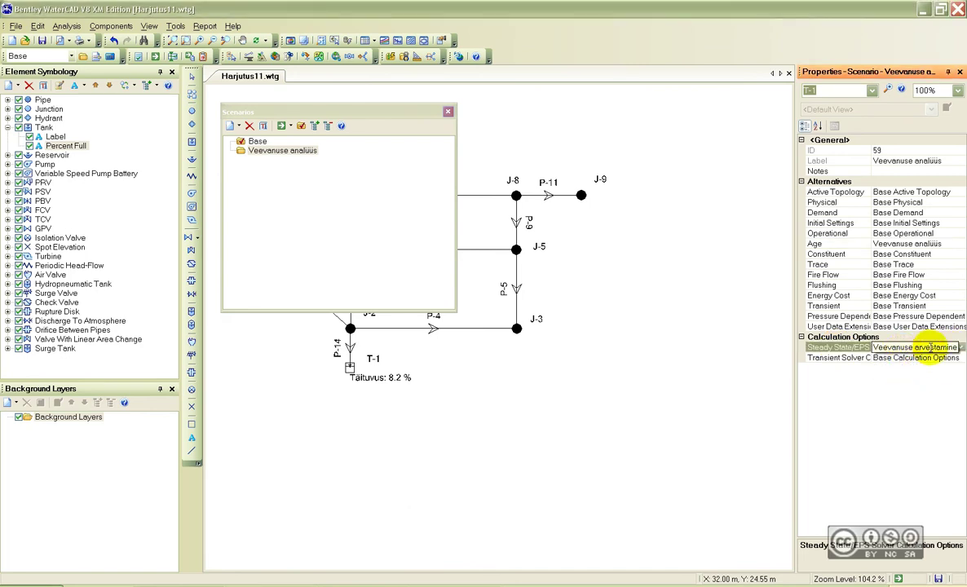
left_click(411, 226)
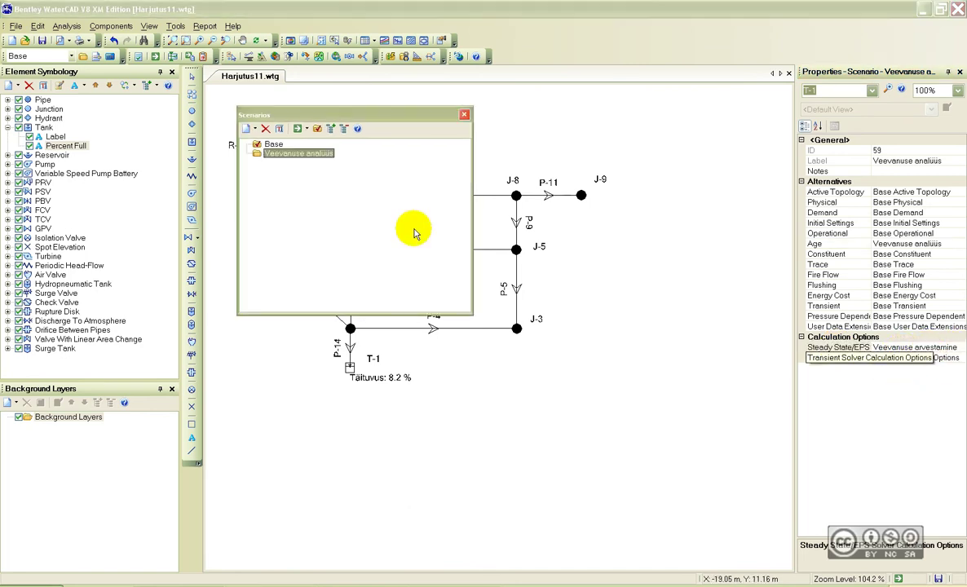
left_click(462, 115)
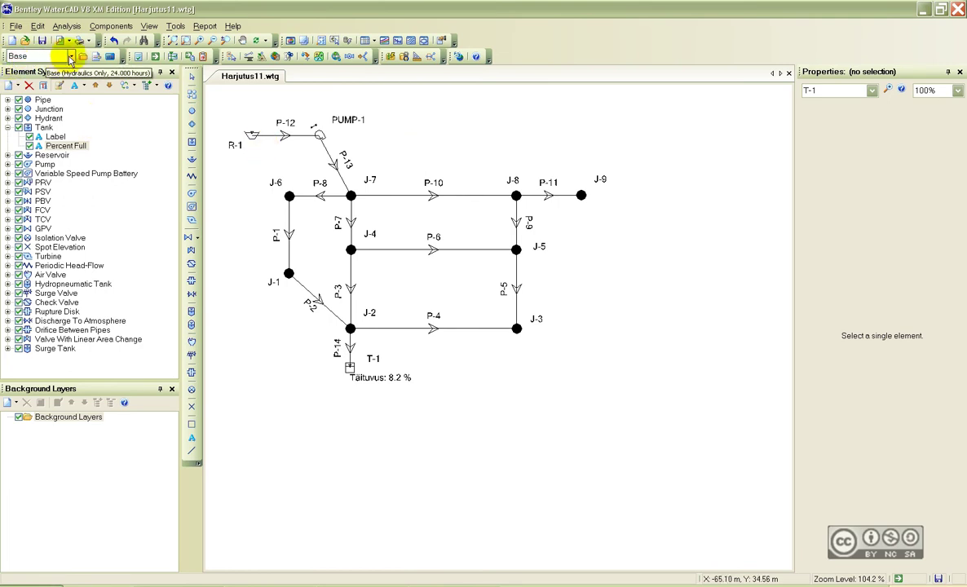
Make "Veevanuse analüüs" the current scenario, compute it, and dismiss the user notifications.
left_click(72, 56)
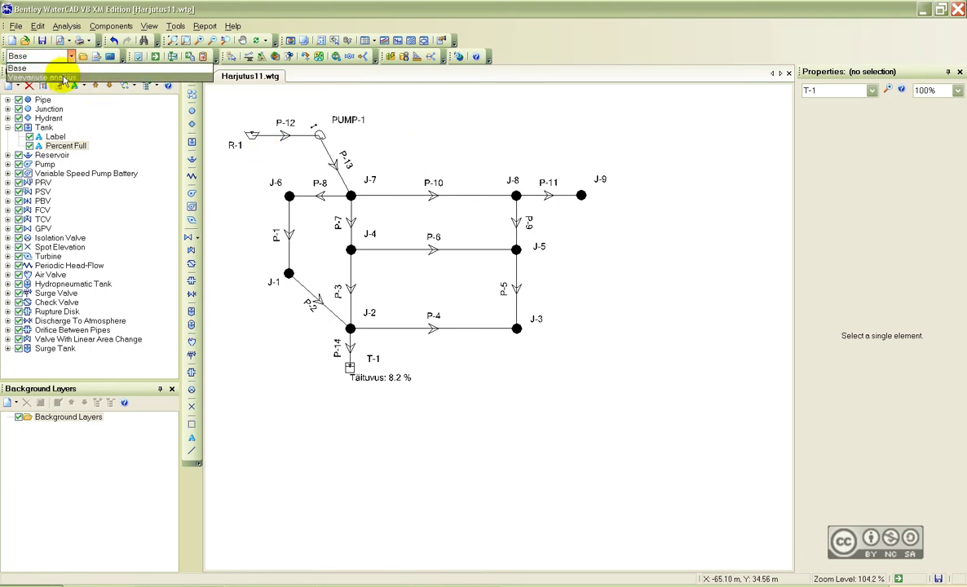
left_click(37, 76)
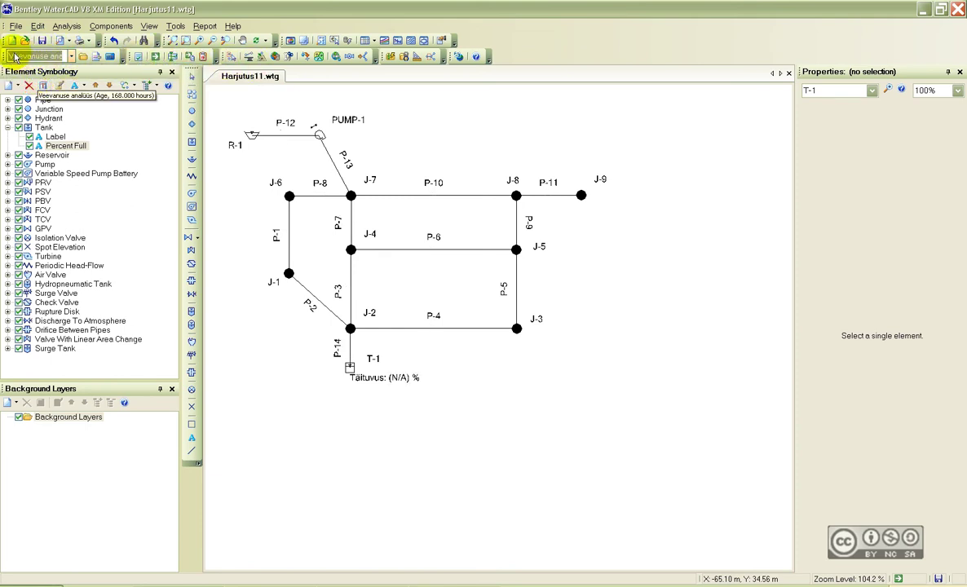
left_click(155, 56)
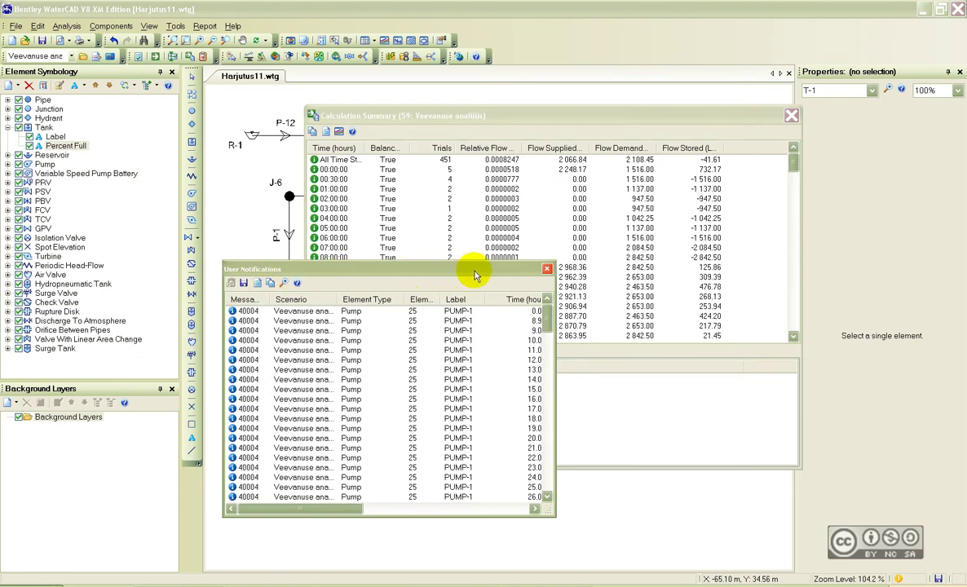
left_click(547, 269)
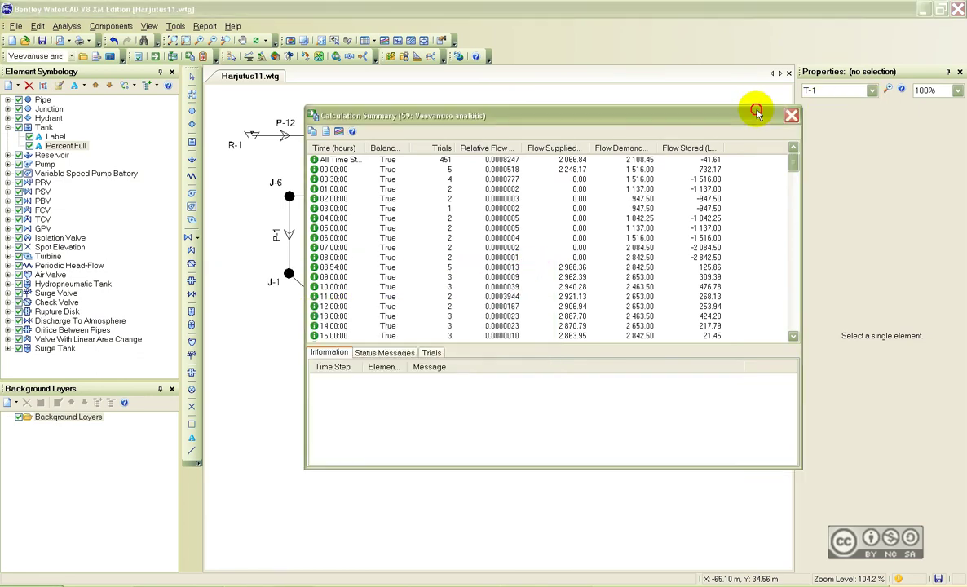
Close the calculation summary and start a new graph for tank T-1.
left_click_drag(756, 114, 713, 114)
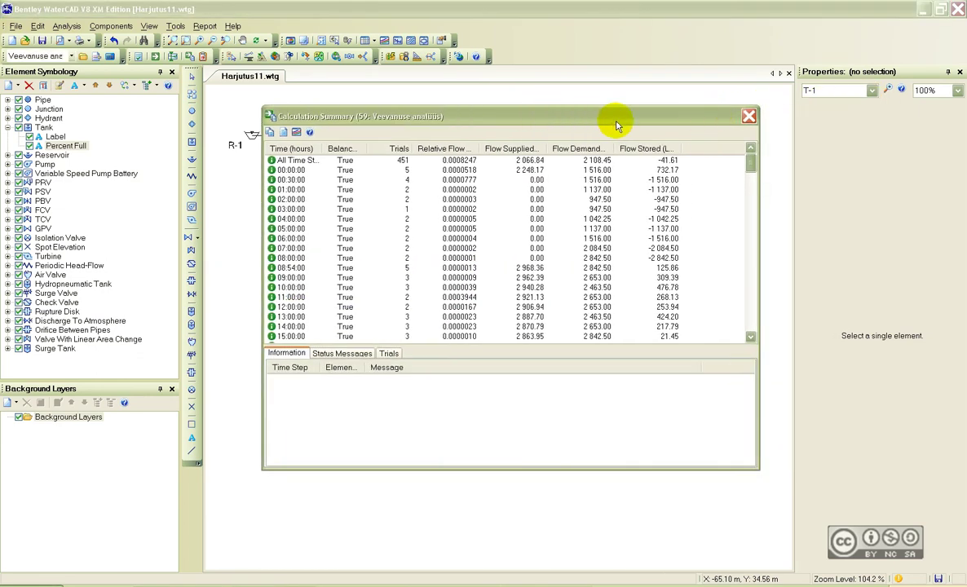
left_click(748, 116)
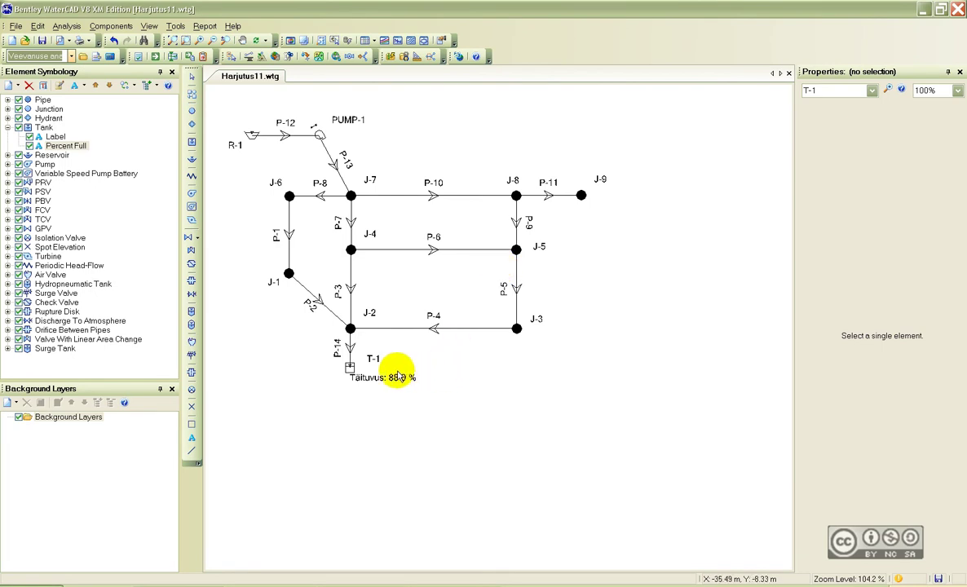
left_click(369, 377)
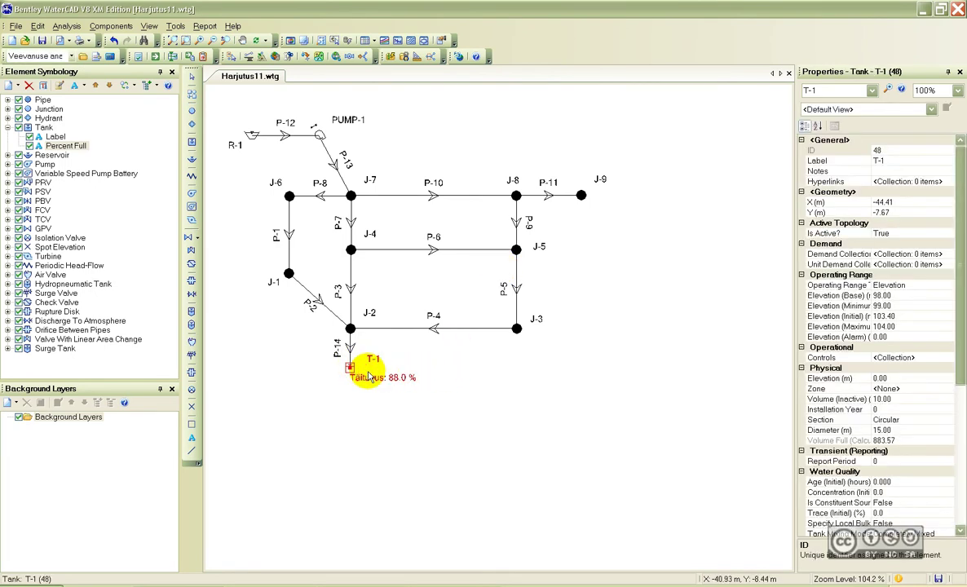
right_click(350, 368)
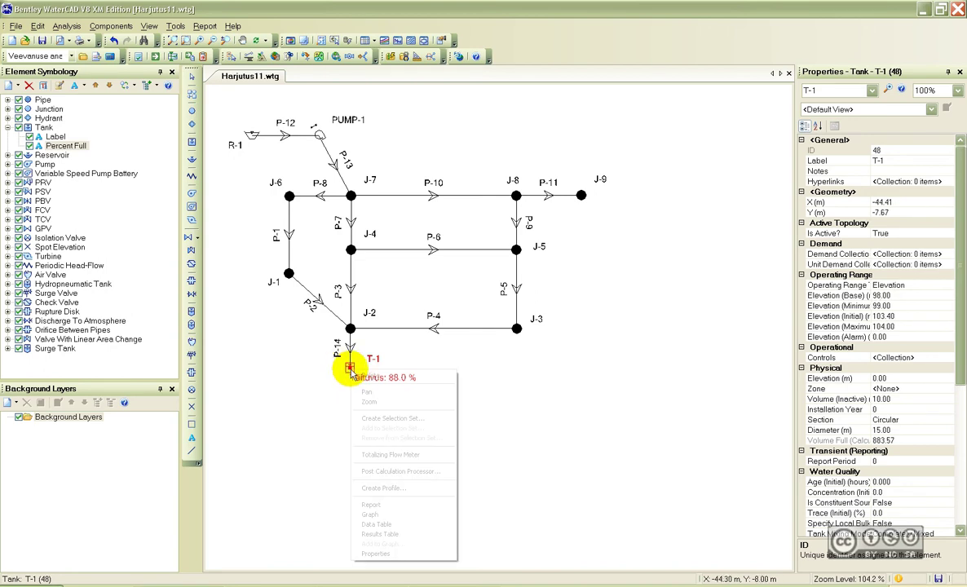
left_click(380, 515)
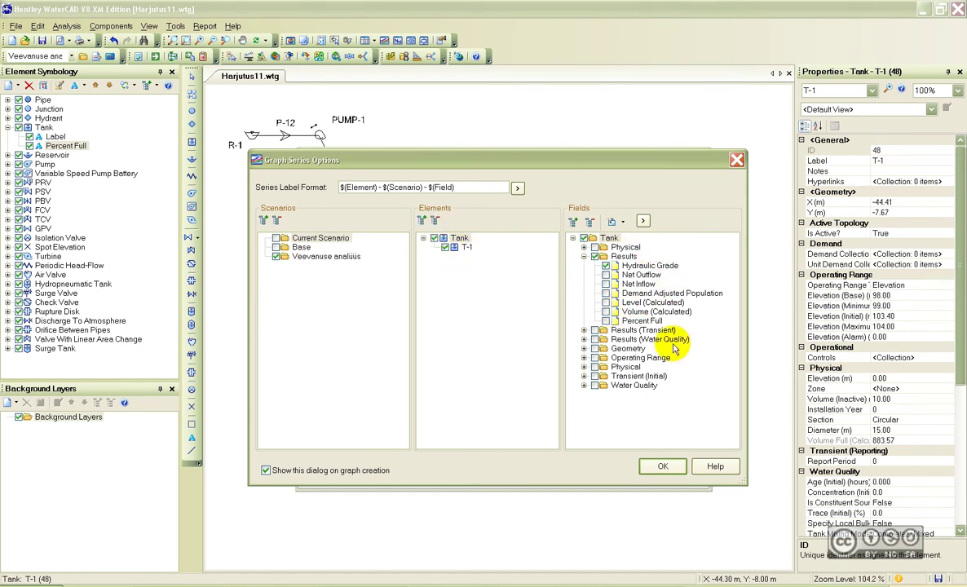
Plot only Age (Calculated) for tank T-1 in the "Veevanuse analüüs" scenario, examine the curve, and close the graph.
left_click(584, 340)
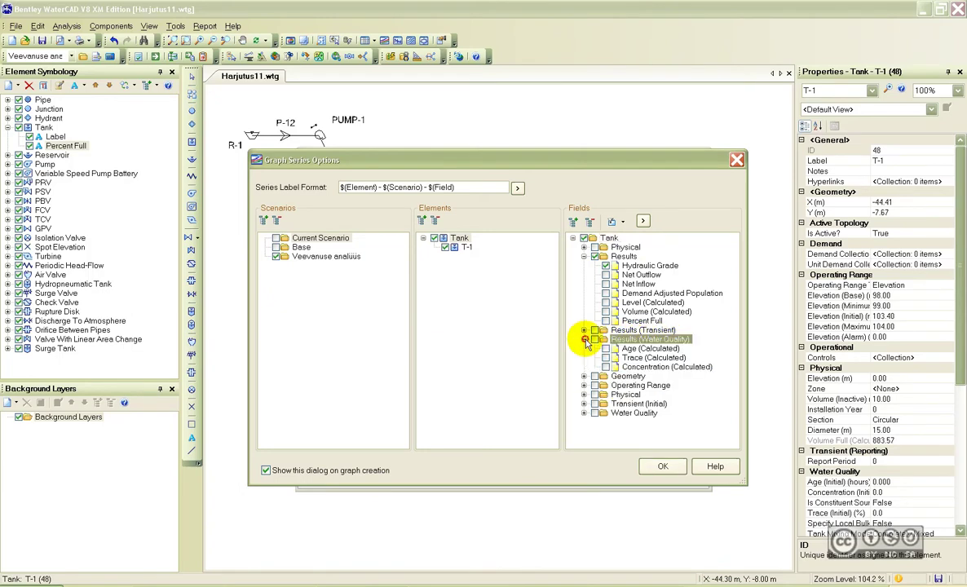
left_click(630, 340)
left_click(616, 350)
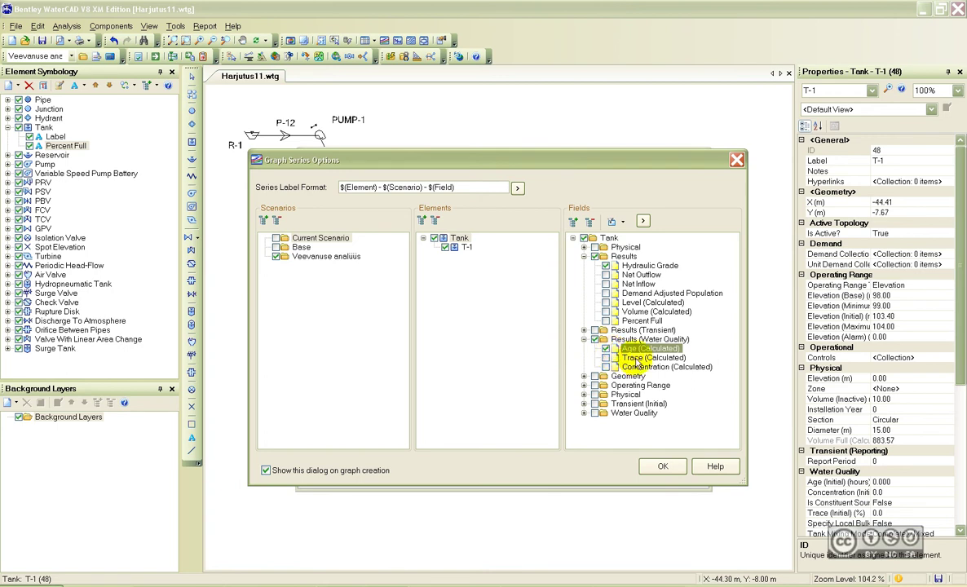
left_click(606, 349)
left_click(606, 266)
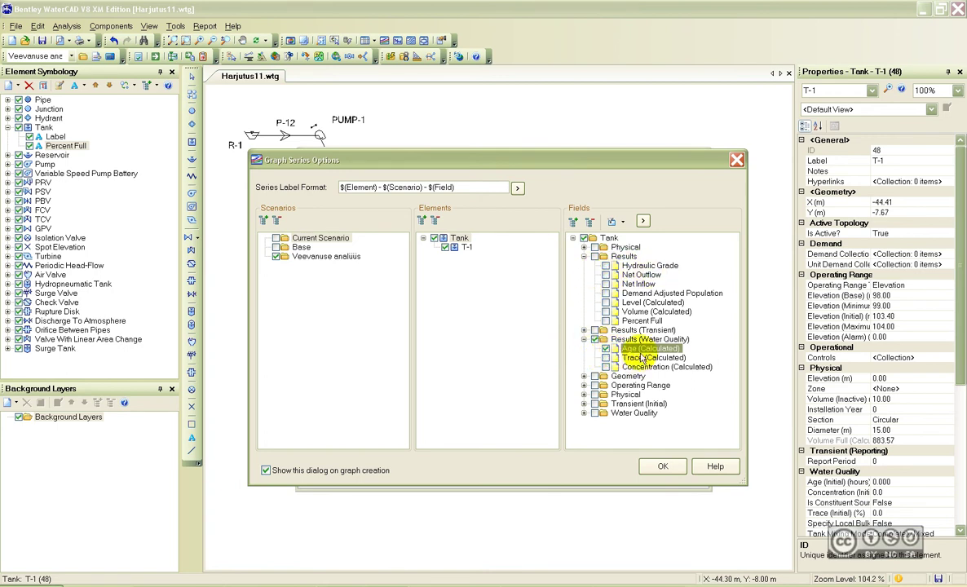
left_click(663, 467)
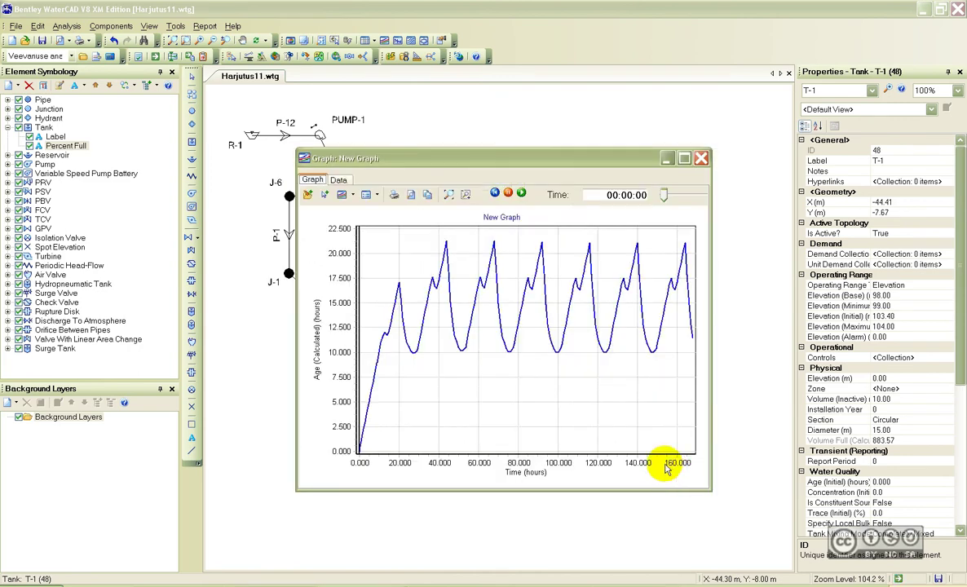
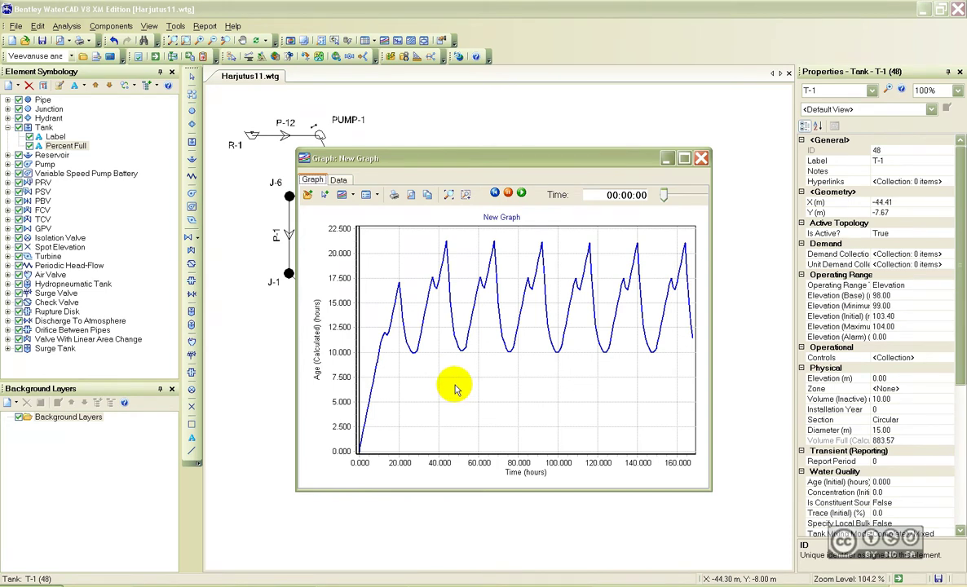
left_click(702, 160)
left_click(574, 326)
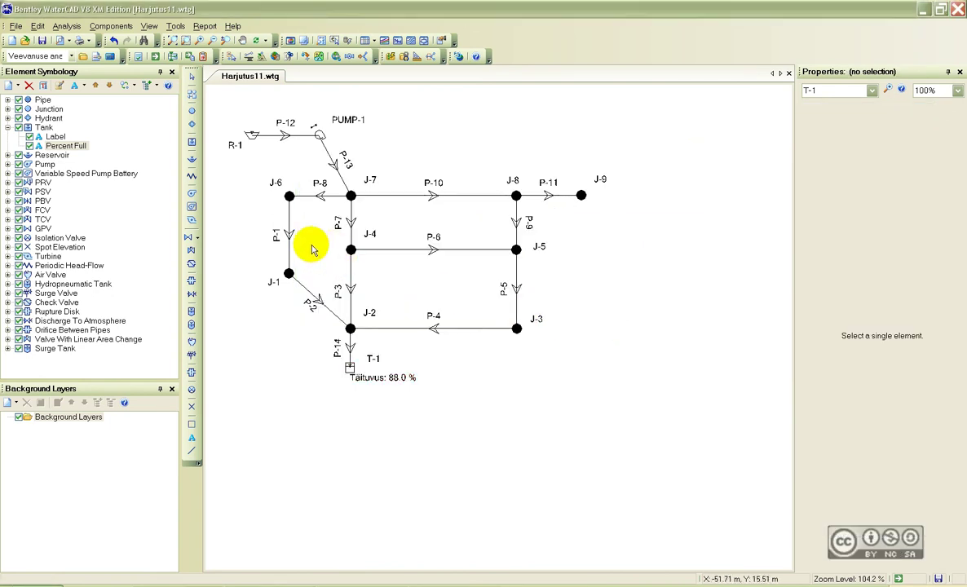
Select junctions J-2, J-3, J-7 and J-9 together and start a graph for them.
left_click(351, 329)
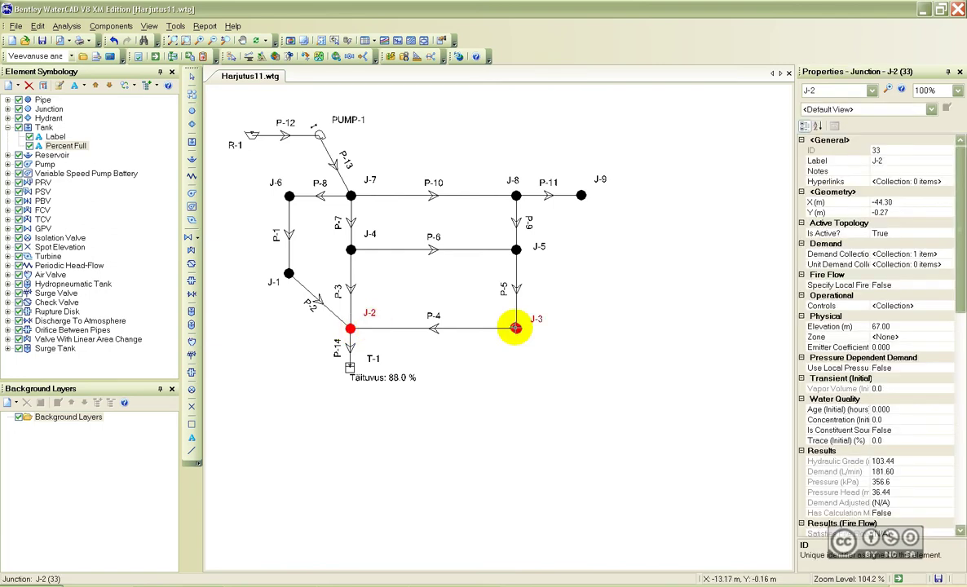
left_click(517, 329, "ctrl")
left_click(351, 196, "ctrl")
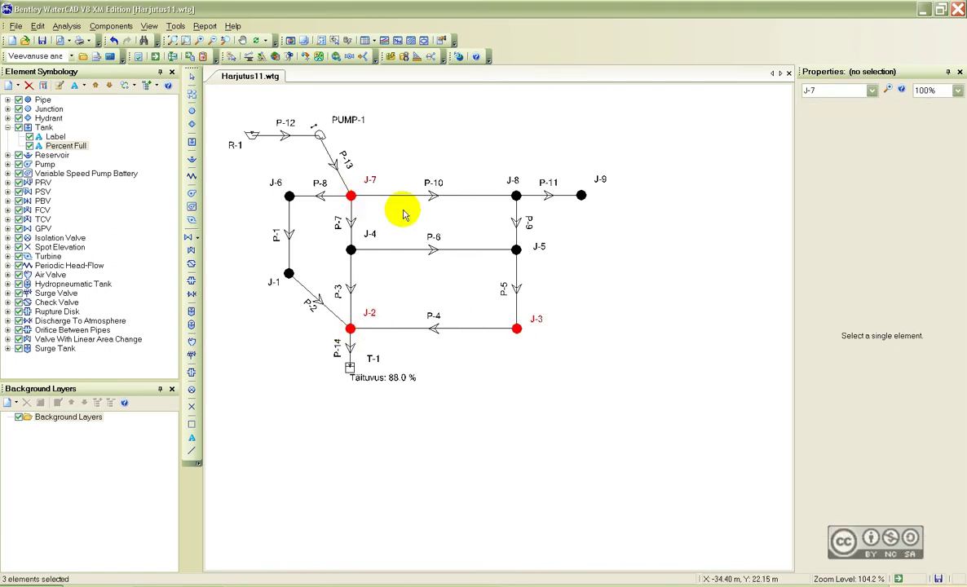
left_click(581, 196, "ctrl")
right_click(582, 197)
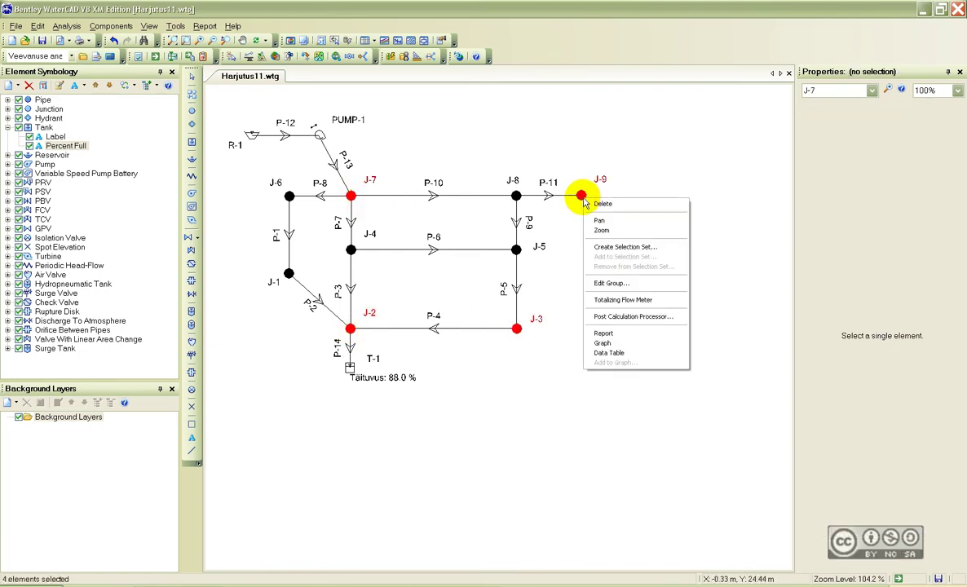
left_click(601, 342)
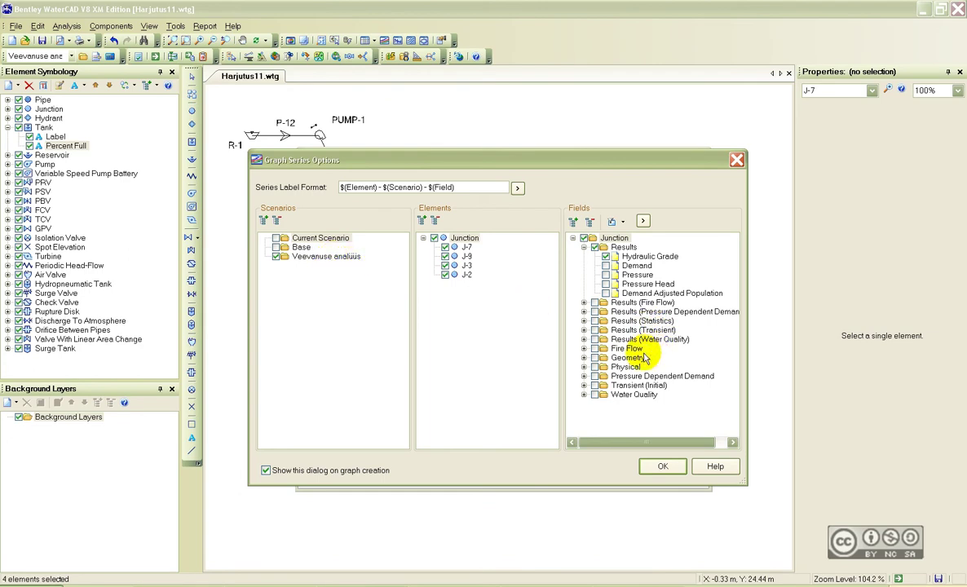
Plot only Age (Calculated) for the four junctions, compare the curves, and close the graph.
left_click(584, 340)
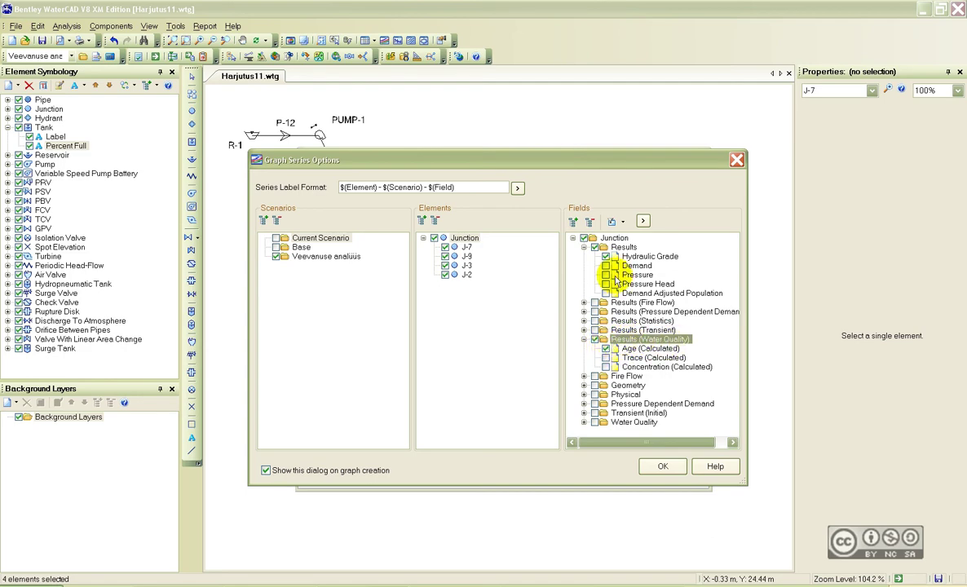
left_click(660, 466)
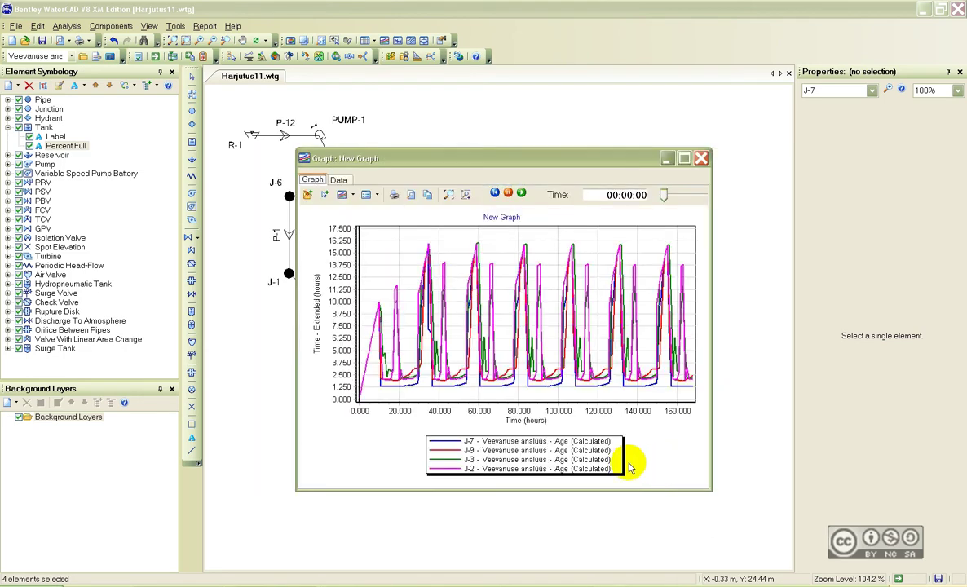
left_click_drag(495, 159, 484, 125)
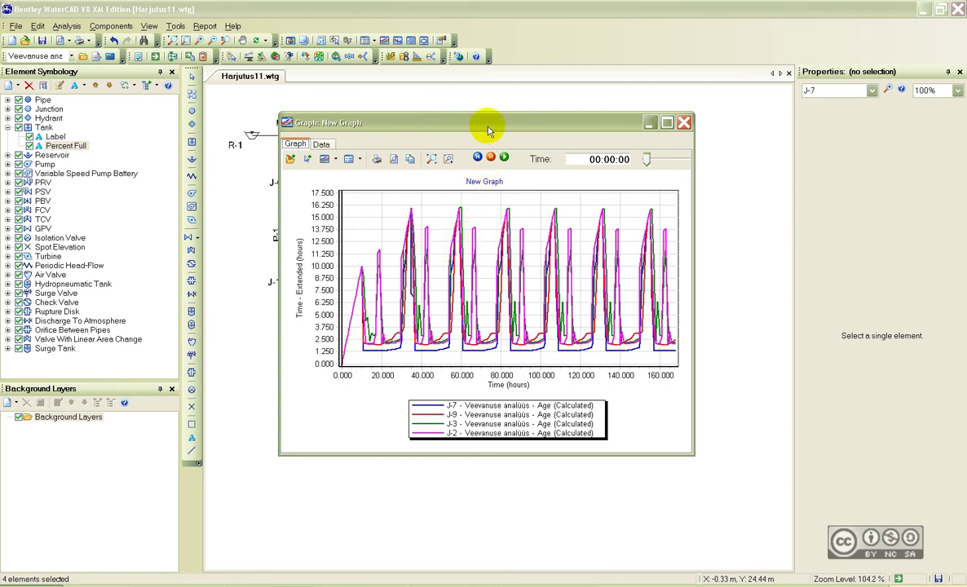
key("alt+F4")
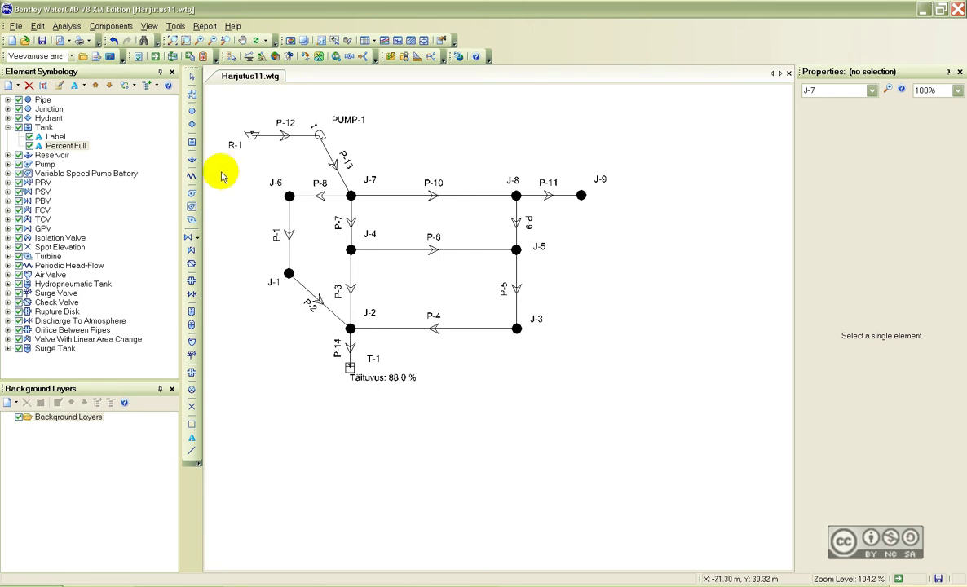
Add a new constituent named "Kloor" to ConstituentLibrary.xml in the engineering libraries.
left_click(111, 25)
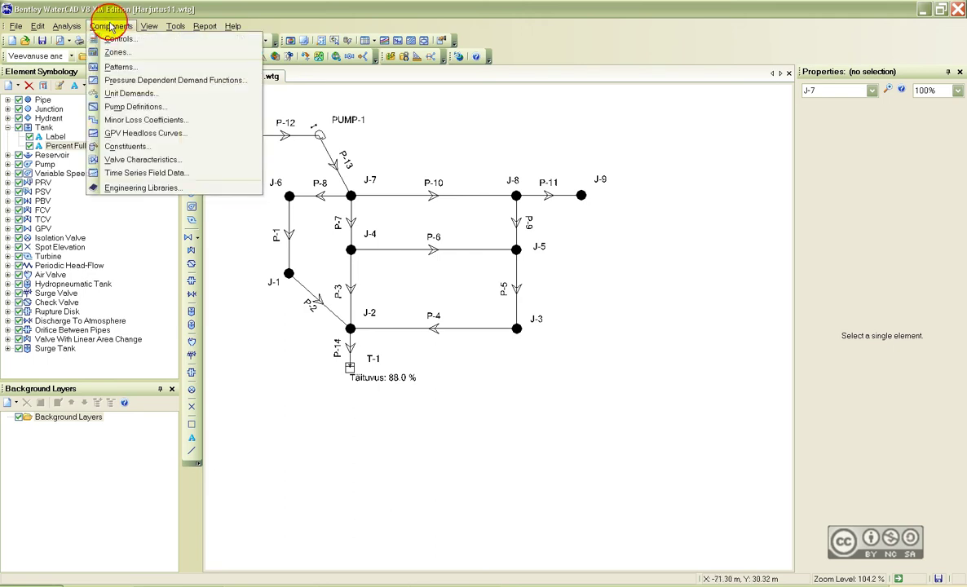
left_click(118, 190)
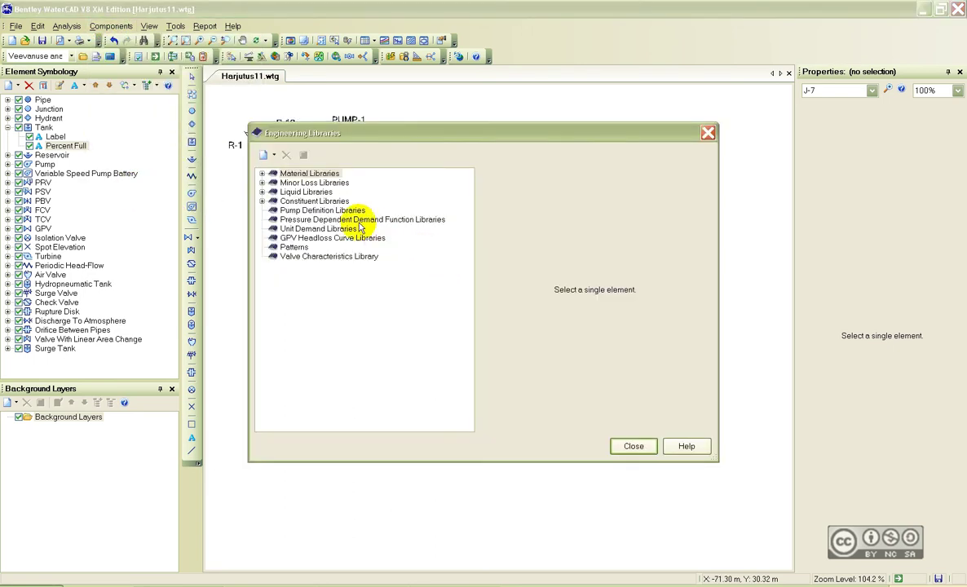
double_click(305, 202)
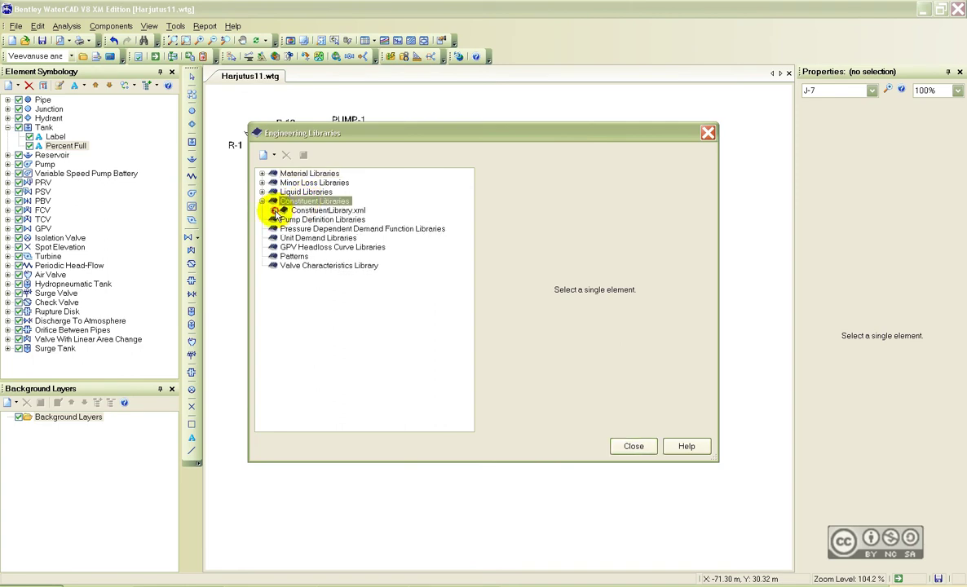
double_click(322, 211)
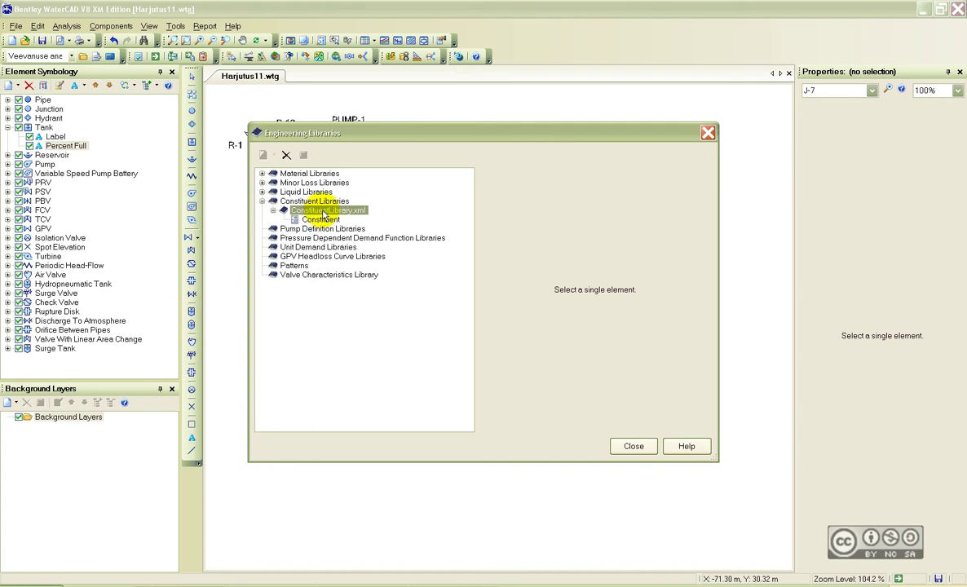
right_click(325, 213)
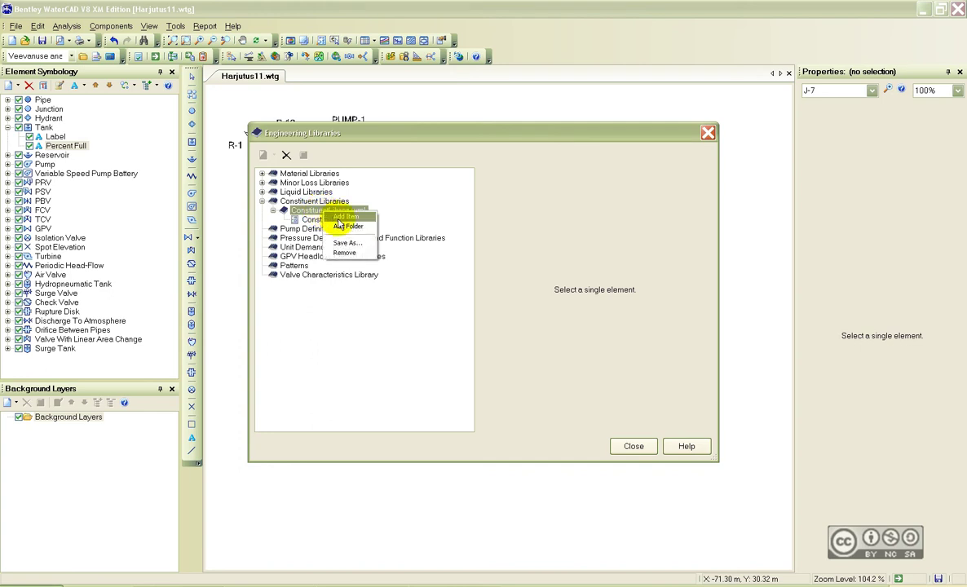
left_click(345, 217)
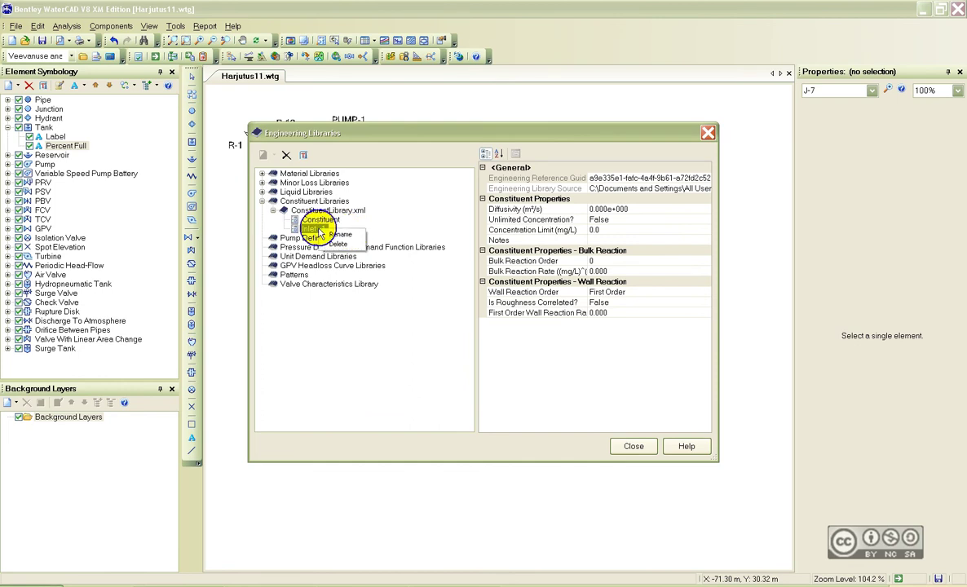
right_click(328, 232)
left_click(338, 235)
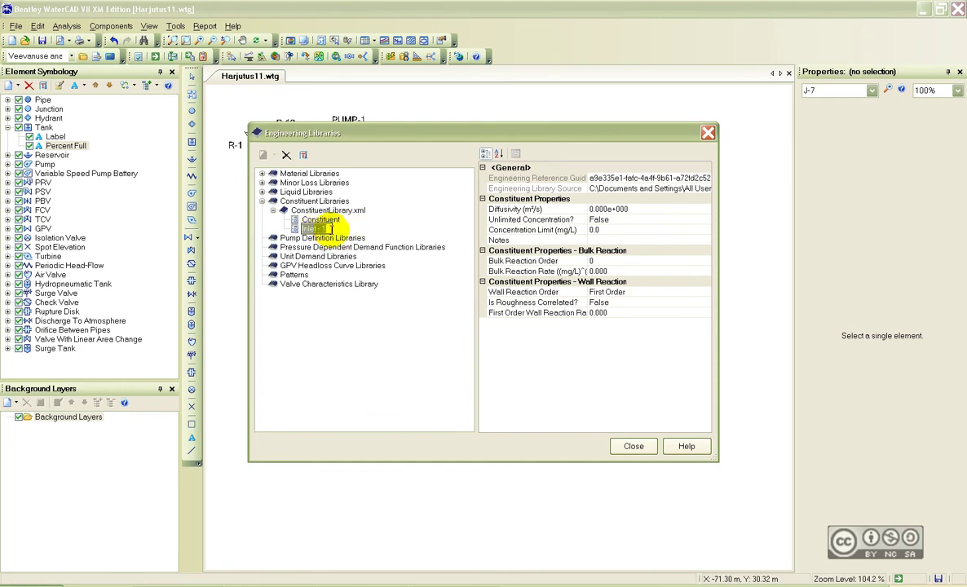
type("Kloor")
key("Return")
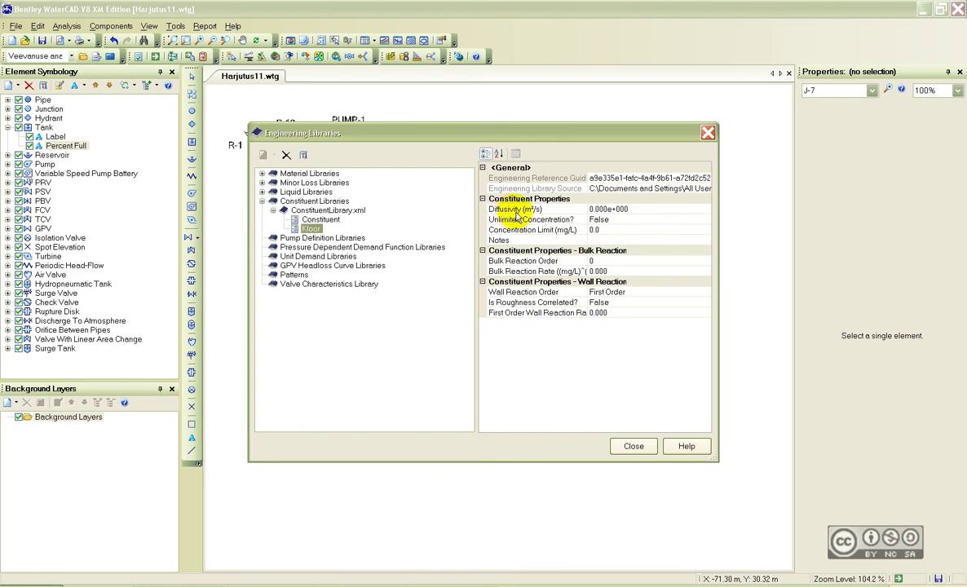
Set the Kloor constituent's diffusivity to 1.21e-009 m²/s and its Unlimited Concentration option to True.
left_click(593, 209)
type("1.21e-009")
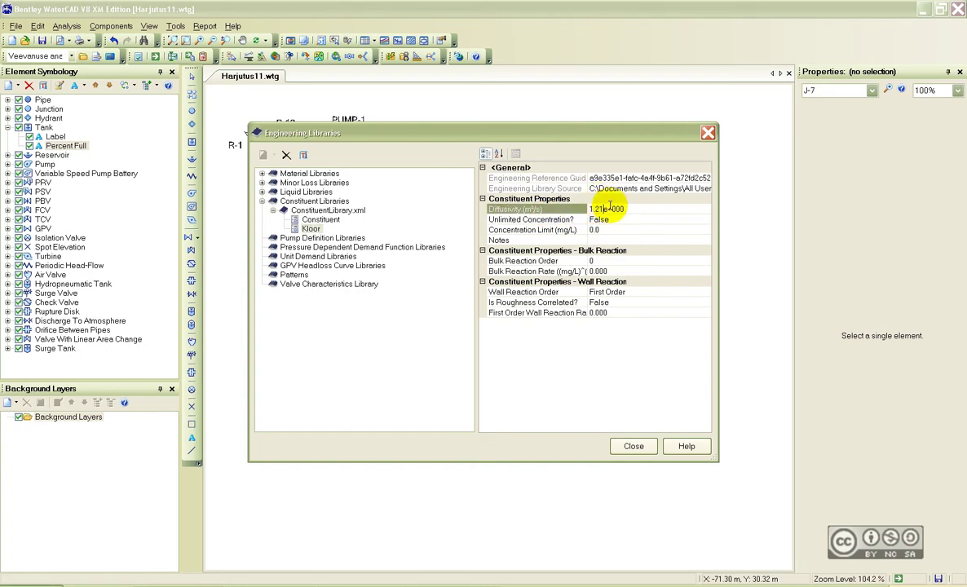
key("Delete")
key("Delete")
key("Delete")
type("e-001")
key("Delete")
key("Delete")
key("Delete")
key("Delete")
key("Delete")
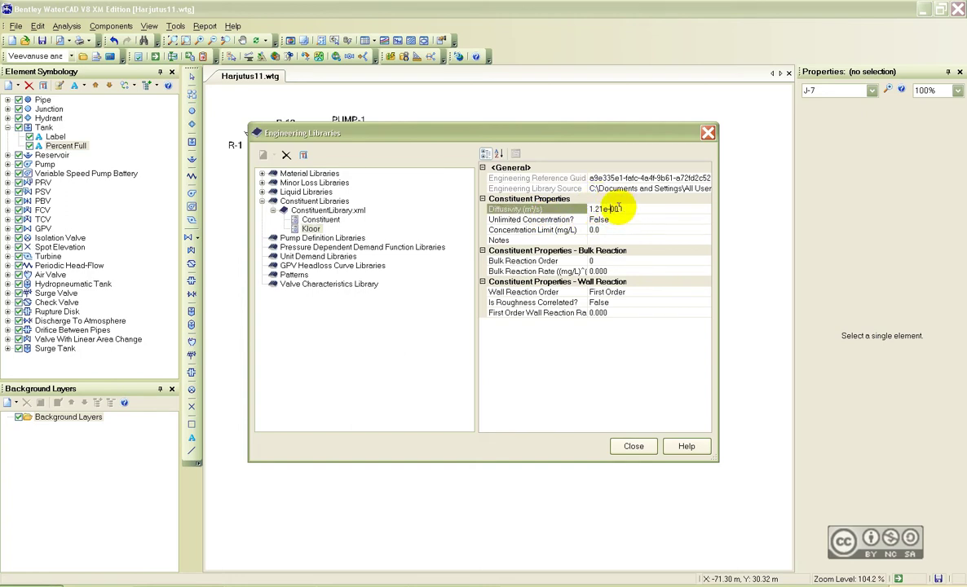
double_click(486, 219)
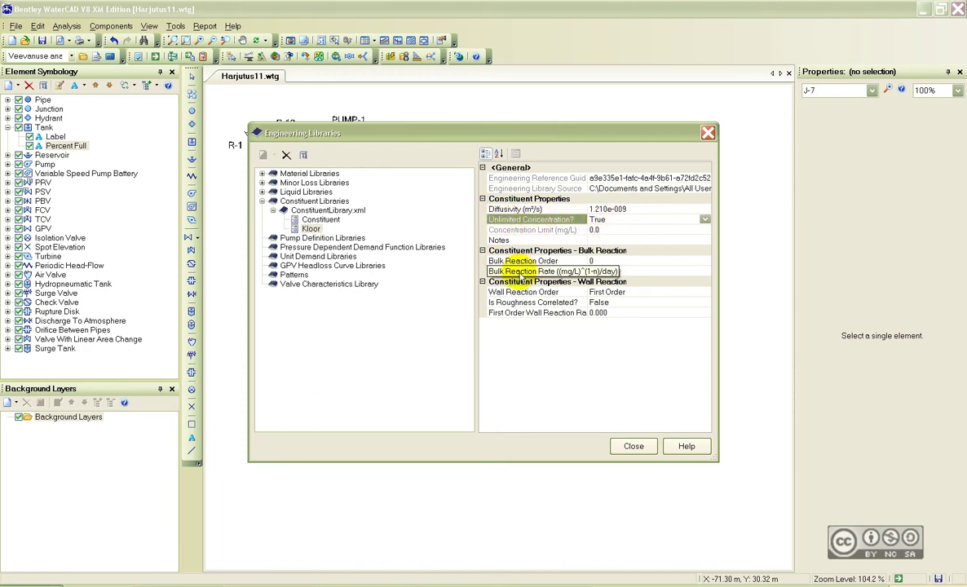
Set Kloor's bulk reaction order to 1 and bulk reaction rate to -0.5, and close the engineering libraries.
left_click(582, 261)
type("1")
left_click(602, 271)
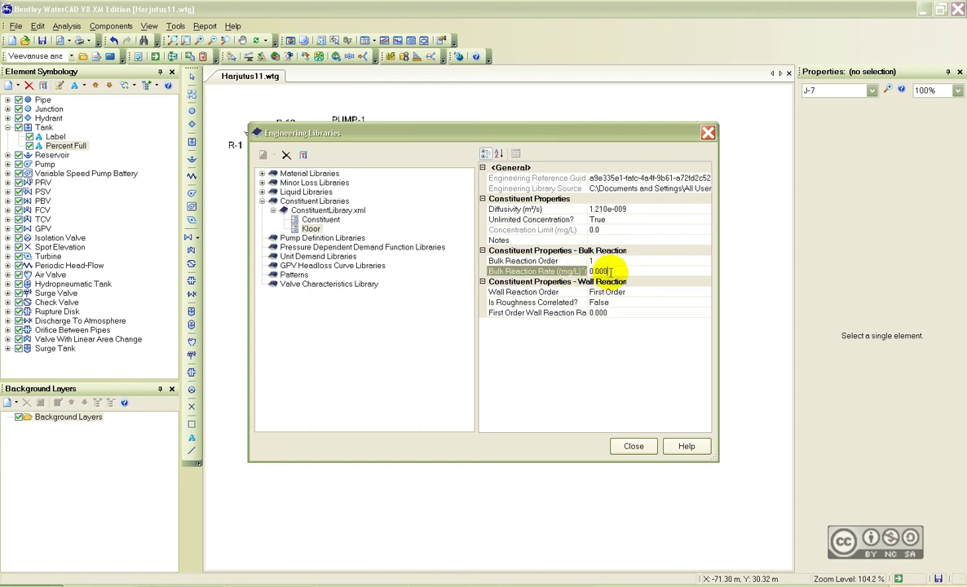
left_click(593, 272)
type("-0.5")
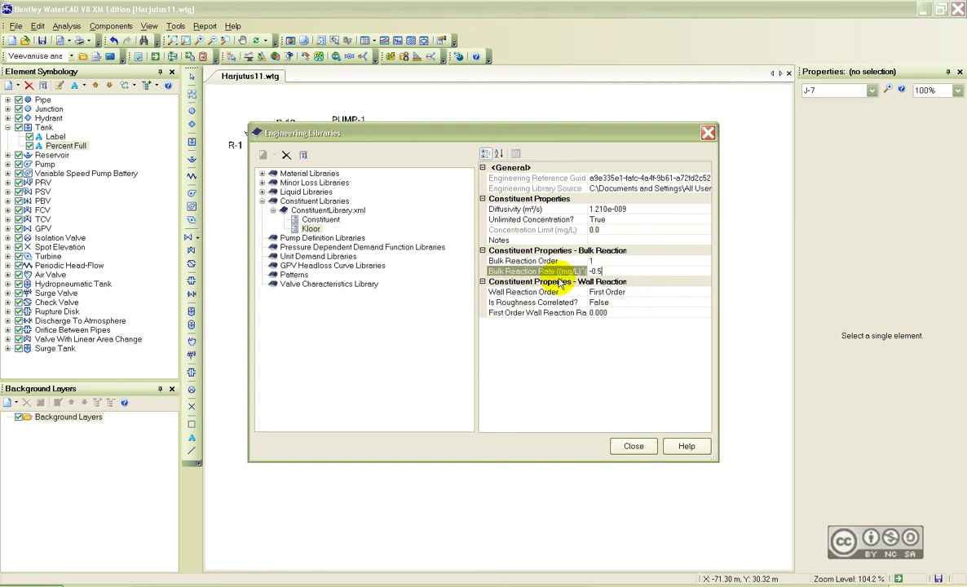
left_click(608, 271)
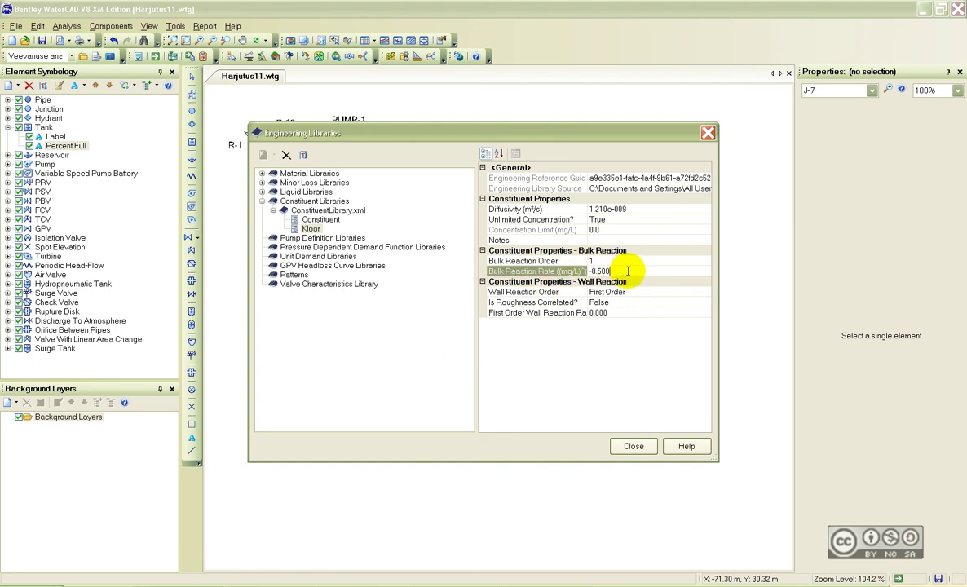
left_click(645, 447)
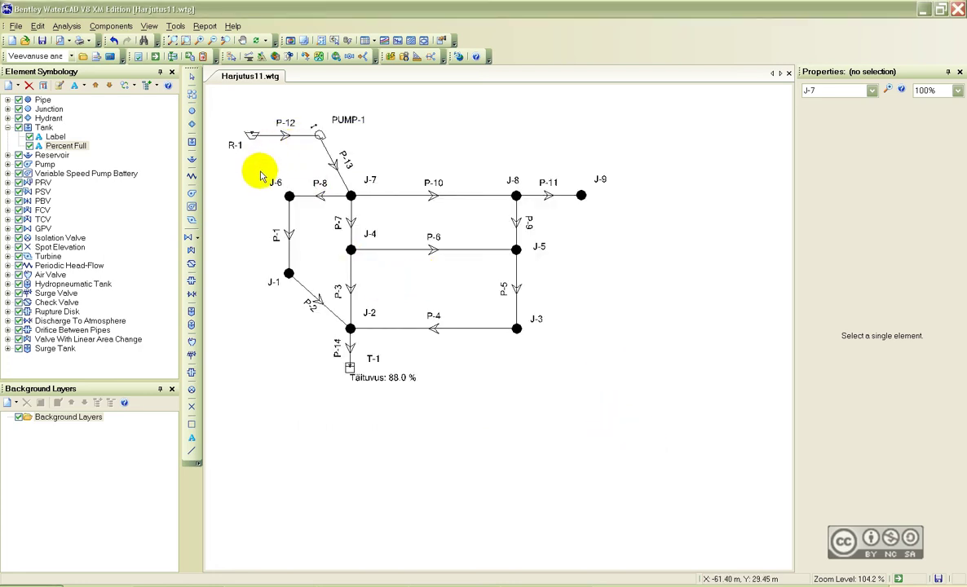
Create a new base scenario named "Kloori analüüs".
left_click(83, 59)
left_click(252, 129)
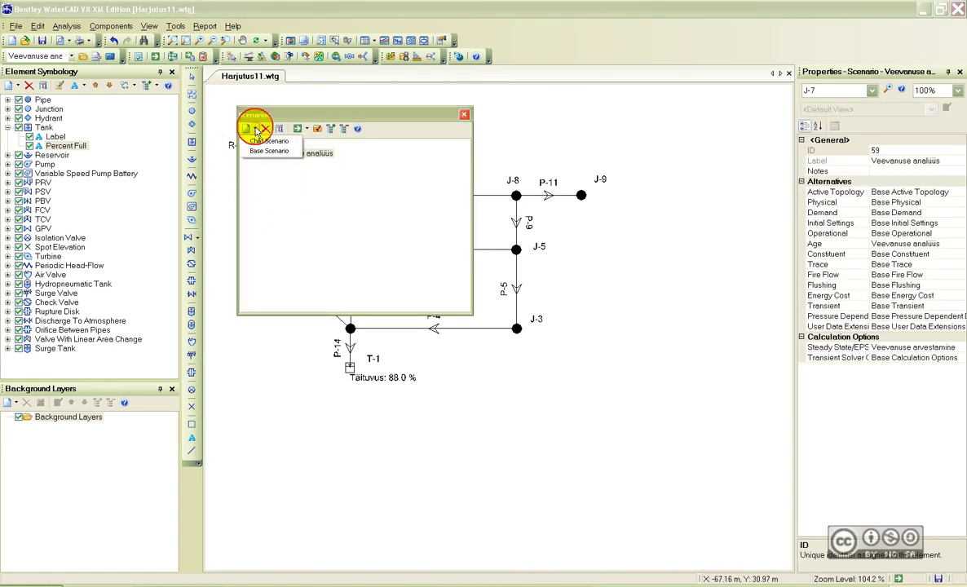
left_click(257, 153)
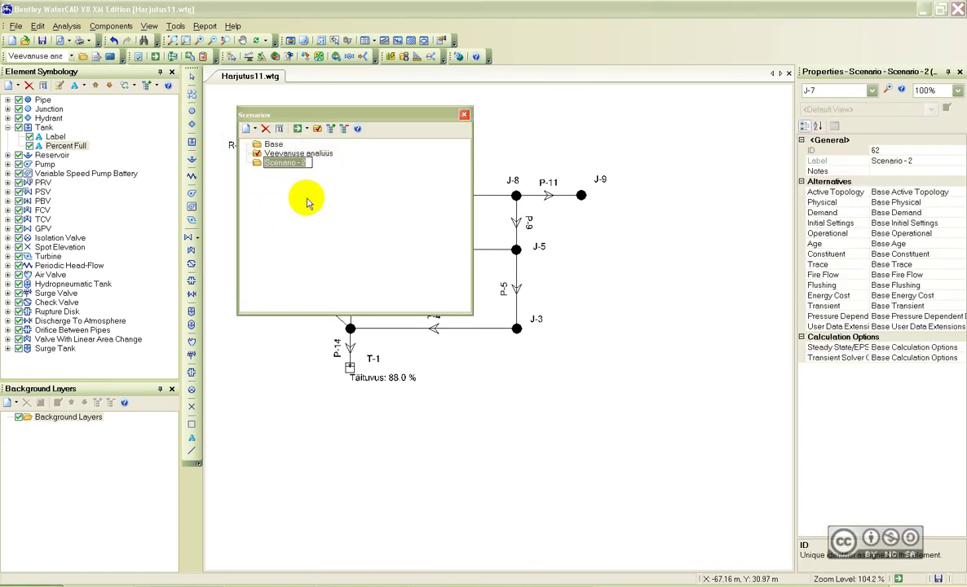
type("Kloori analüüs")
key("Return")
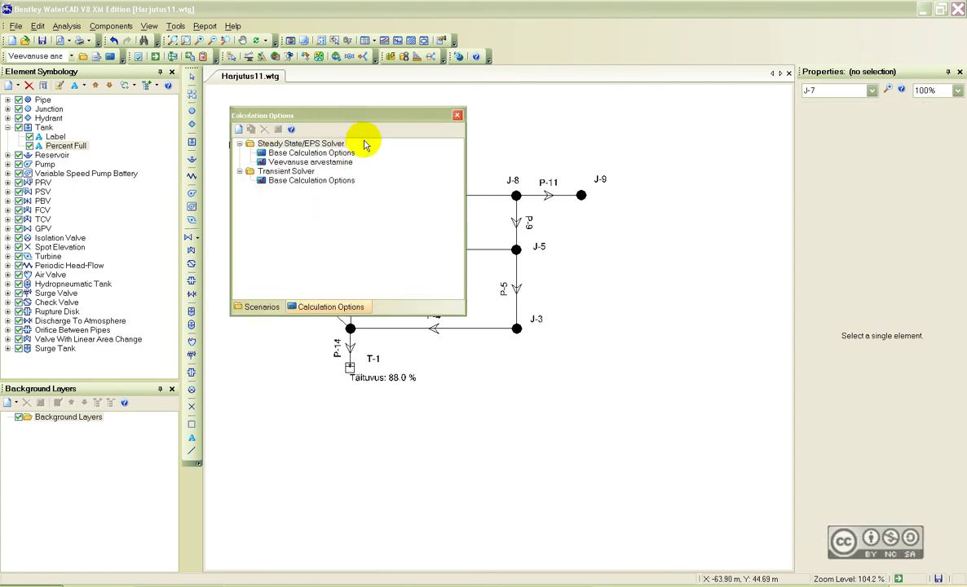
Add a new Steady State/EPS Solver calculation option named "Kloori analüüs".
left_click(283, 144)
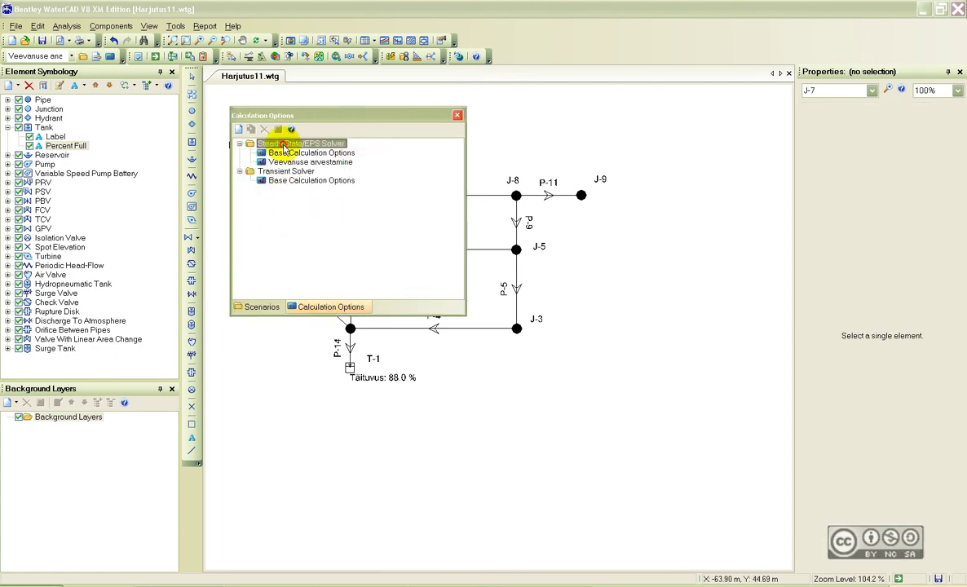
mouse_move(282, 144)
left_mouse_down()
mouse_move(296, 154)
mouse_move(296, 144)
left_mouse_up()
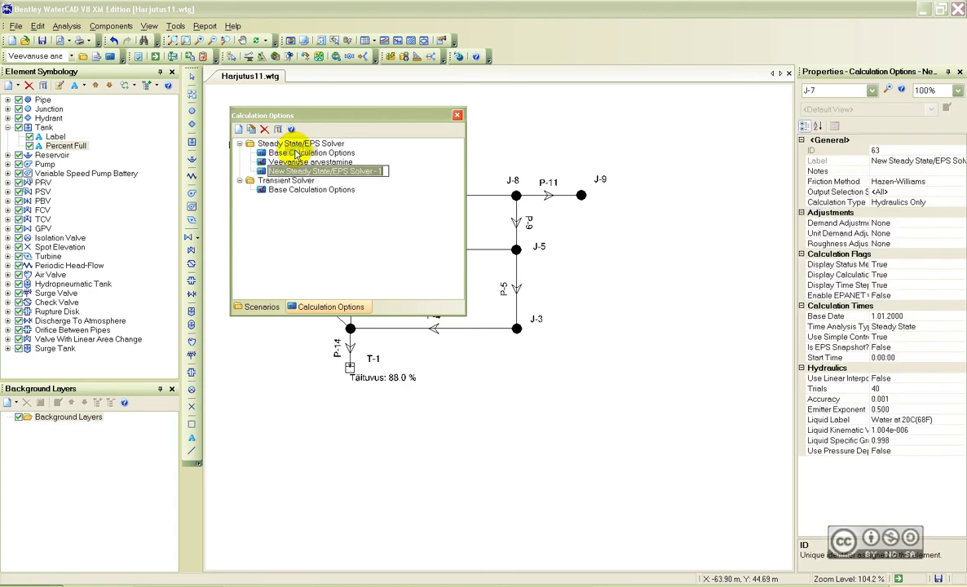
type("Kloori analüüs")
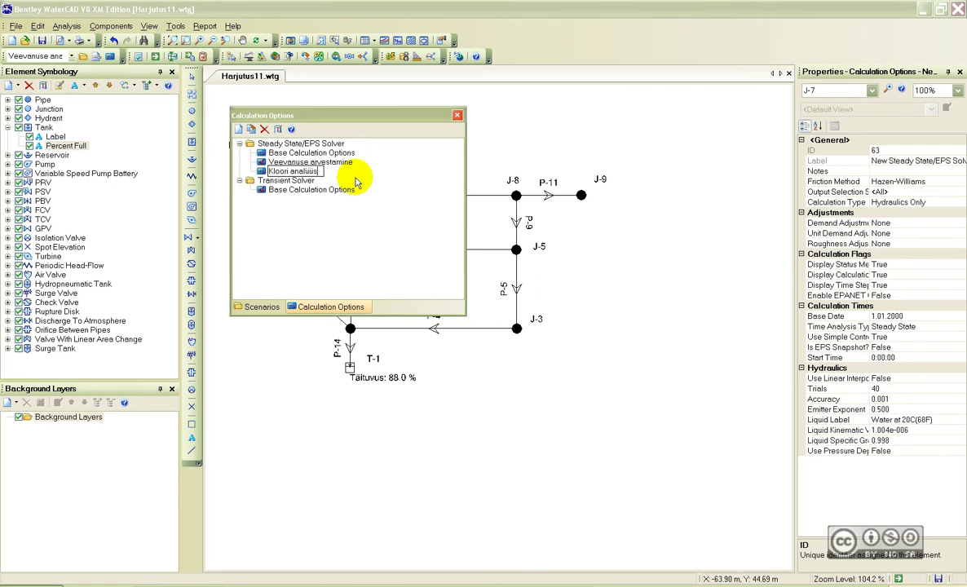
key("Return")
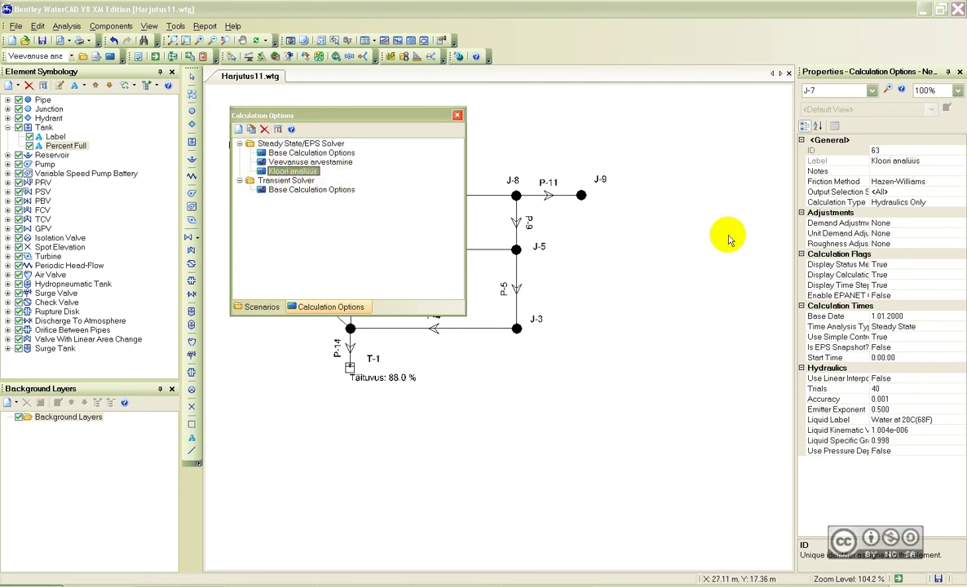
Set the Kloori analüüs calculation type to Constituent and its duration to 168 hours.
left_click(922, 202)
left_click(898, 222)
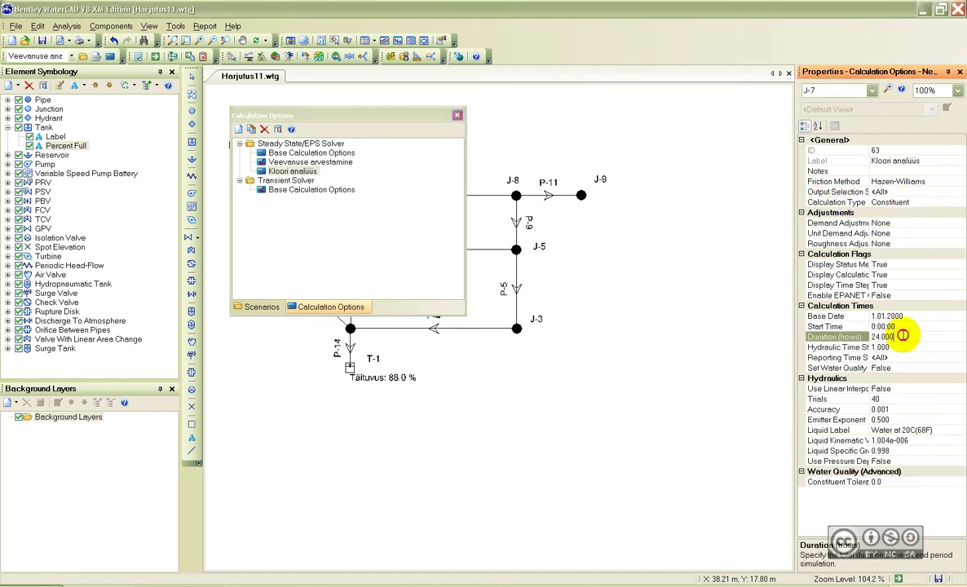
left_click(885, 336)
type("168")
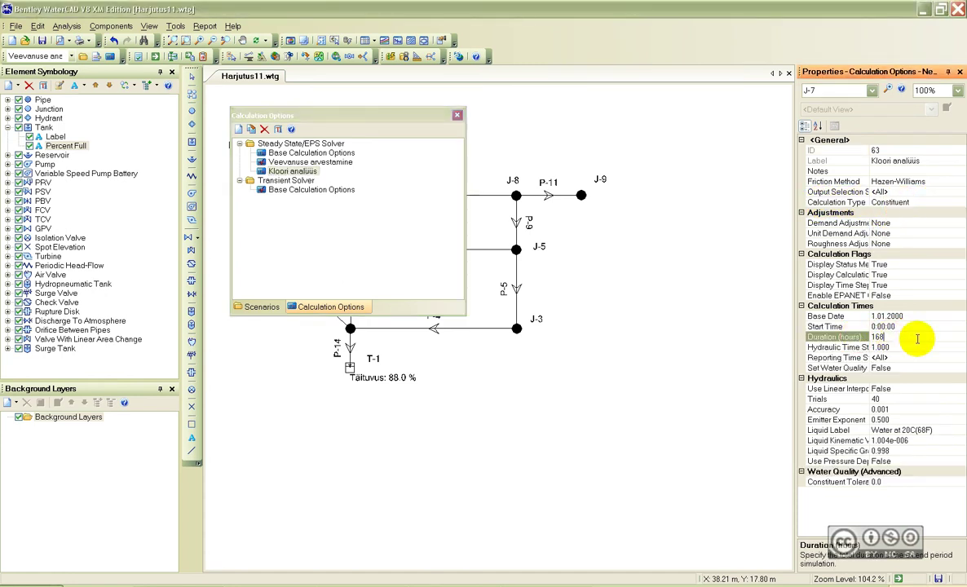
key("Return")
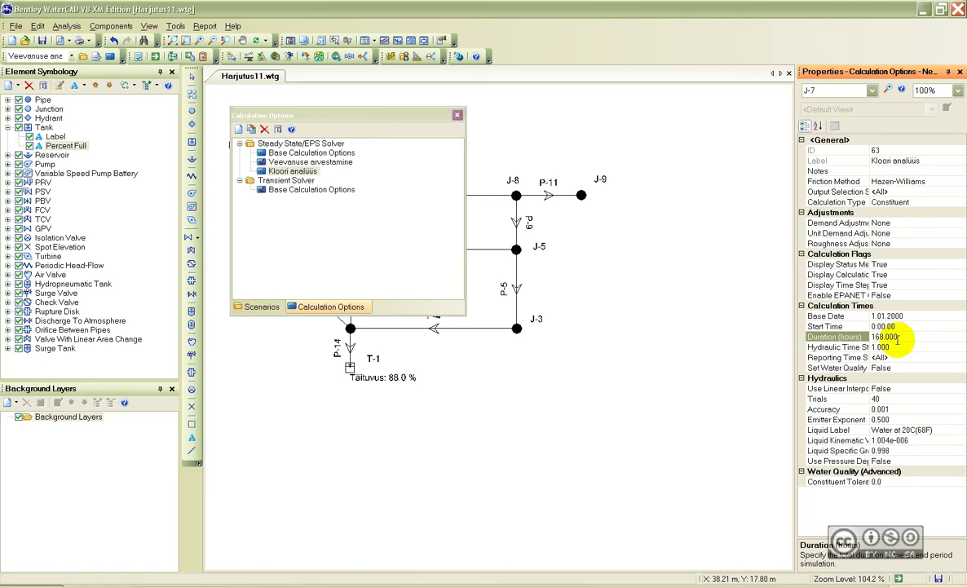
Add a new Constituent alternative named "Kloor" and close the alternatives manager.
left_click(96, 58)
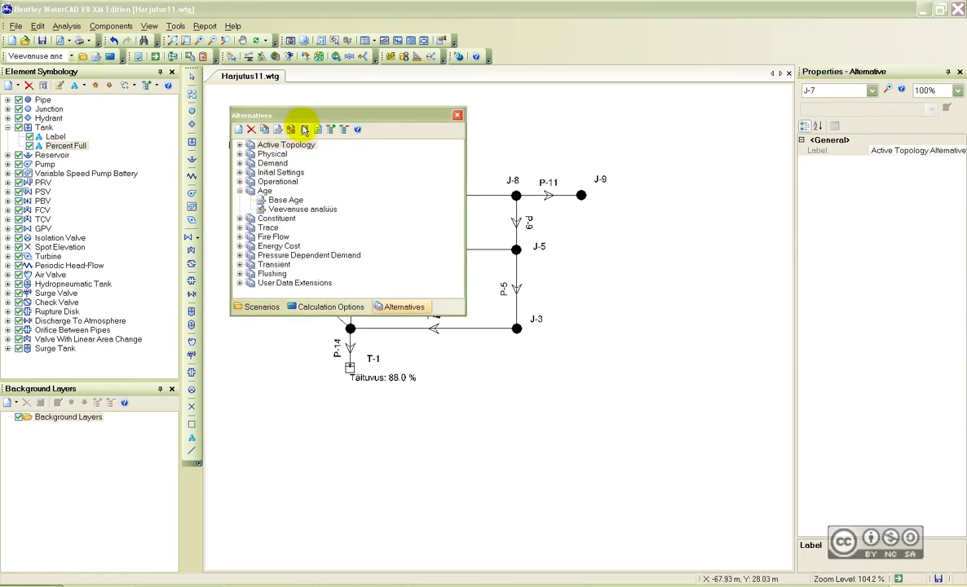
left_click(310, 117)
left_click_drag(310, 117, 315, 116)
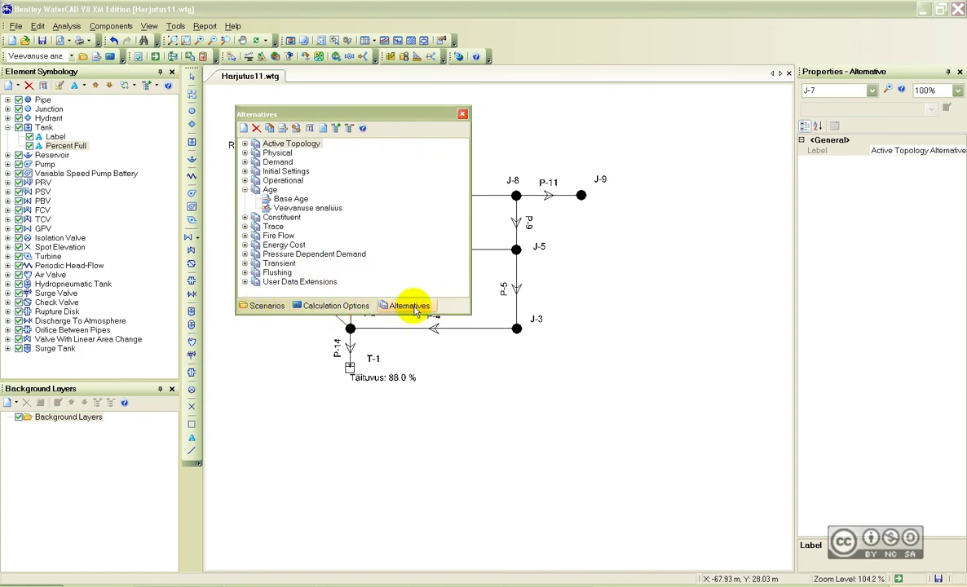
double_click(269, 217)
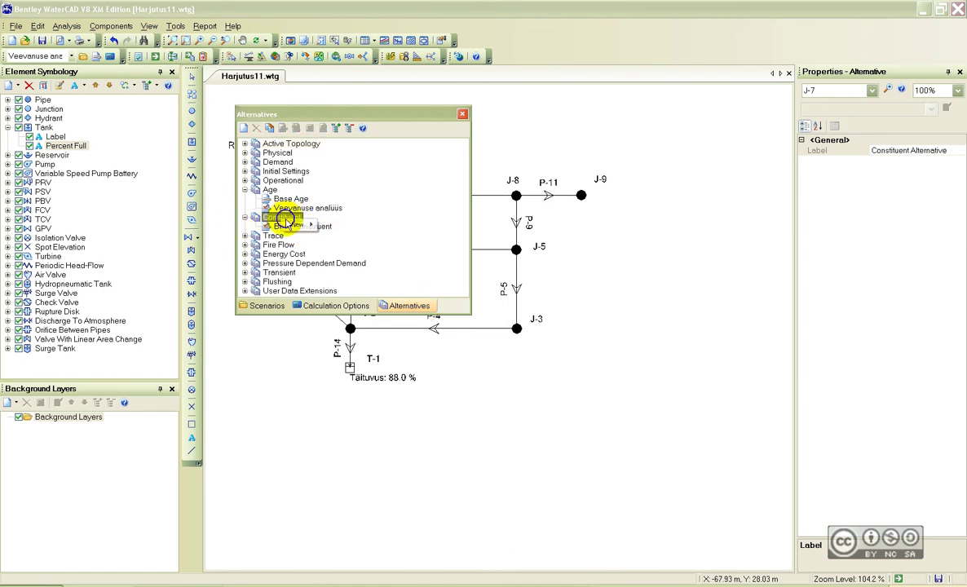
right_click(281, 219)
mouse_move(298, 224)
left_click(346, 225)
right_click(314, 235)
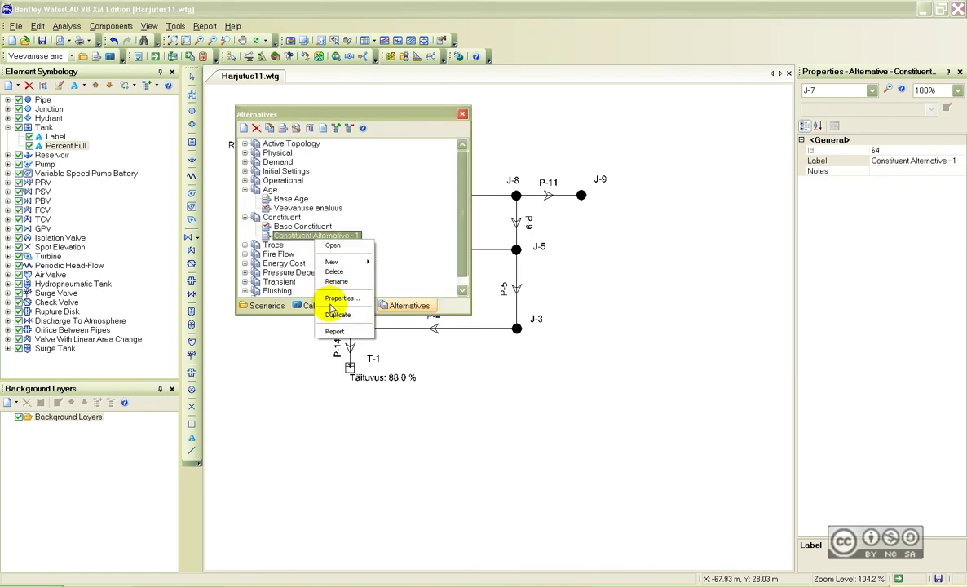
left_click(341, 283)
type("Kloor")
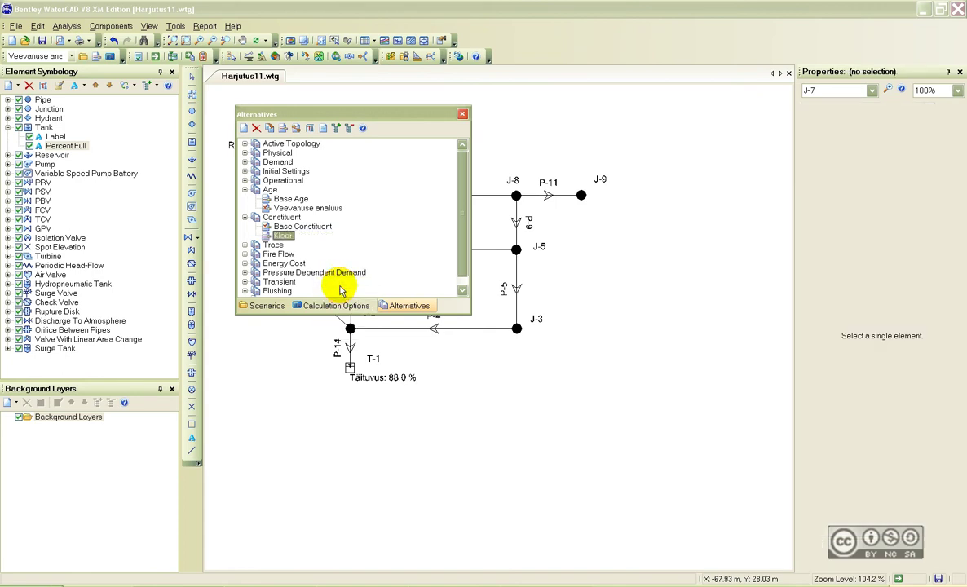
left_click(282, 237)
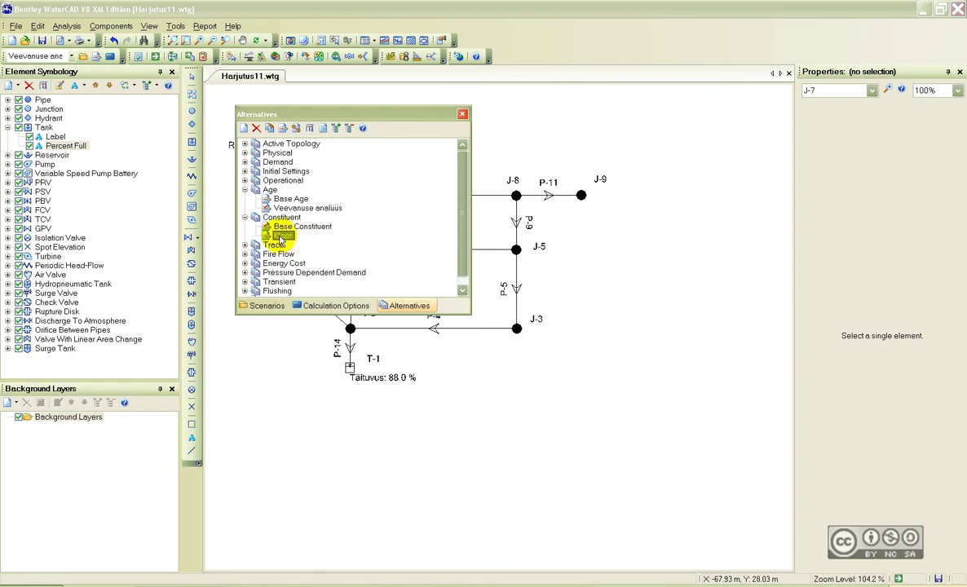
left_click(461, 113)
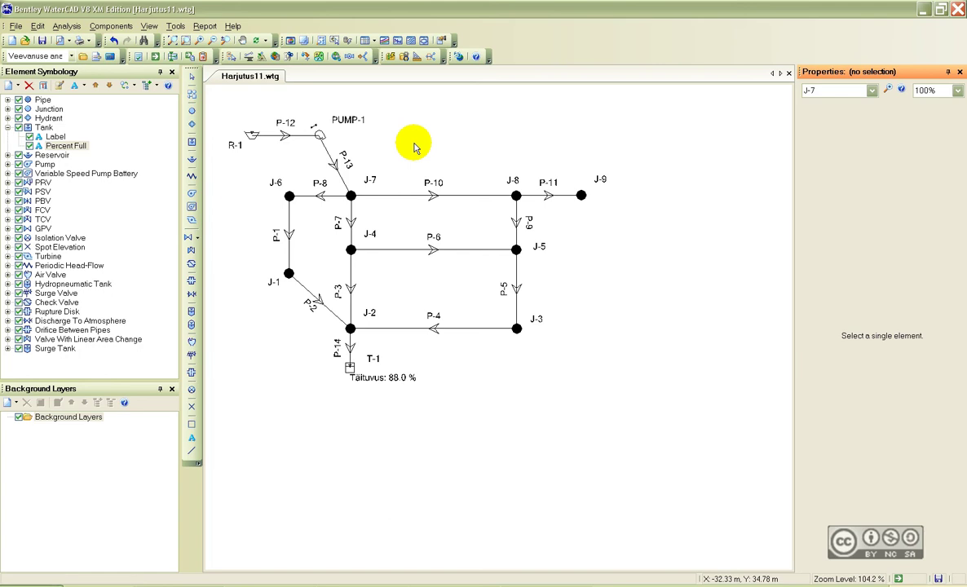
Open the pipe FlexTable and add the Bulk Reaction Rate (Local) column to it.
left_click(376, 40)
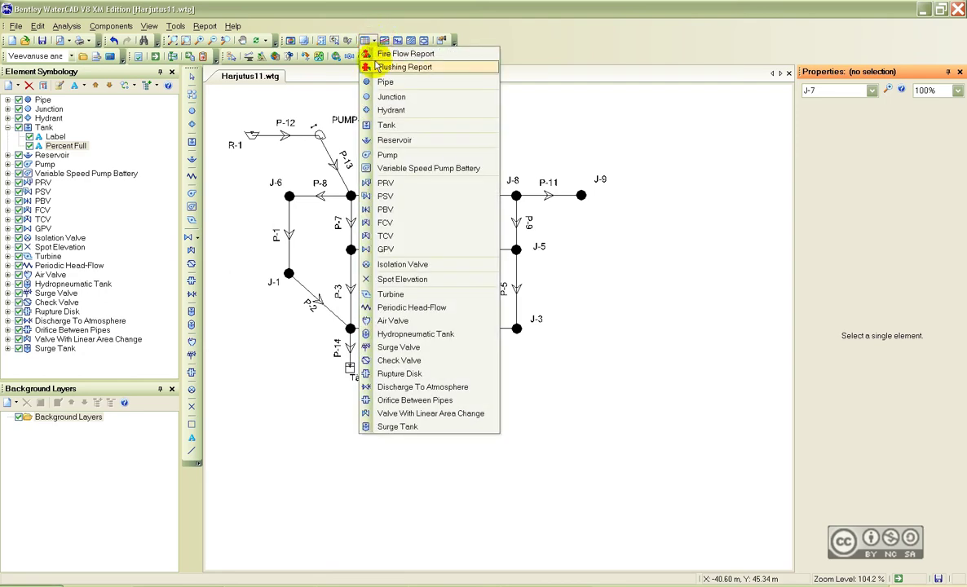
left_click(384, 83)
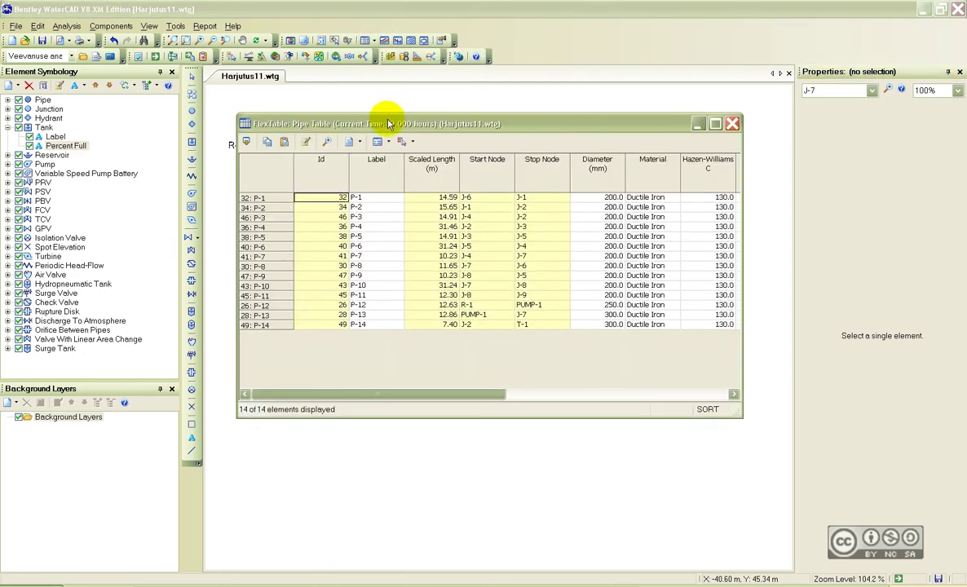
left_click(648, 381)
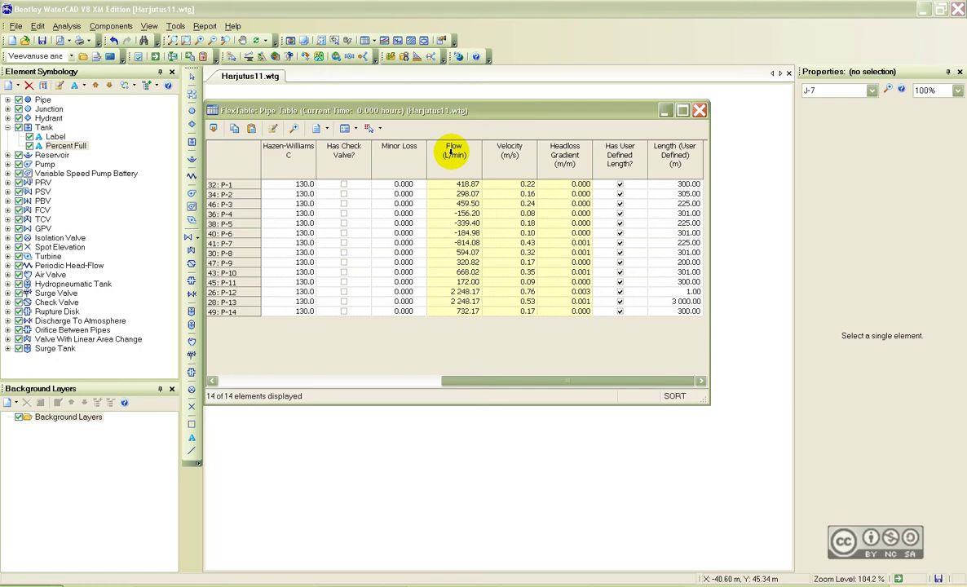
left_click(271, 129)
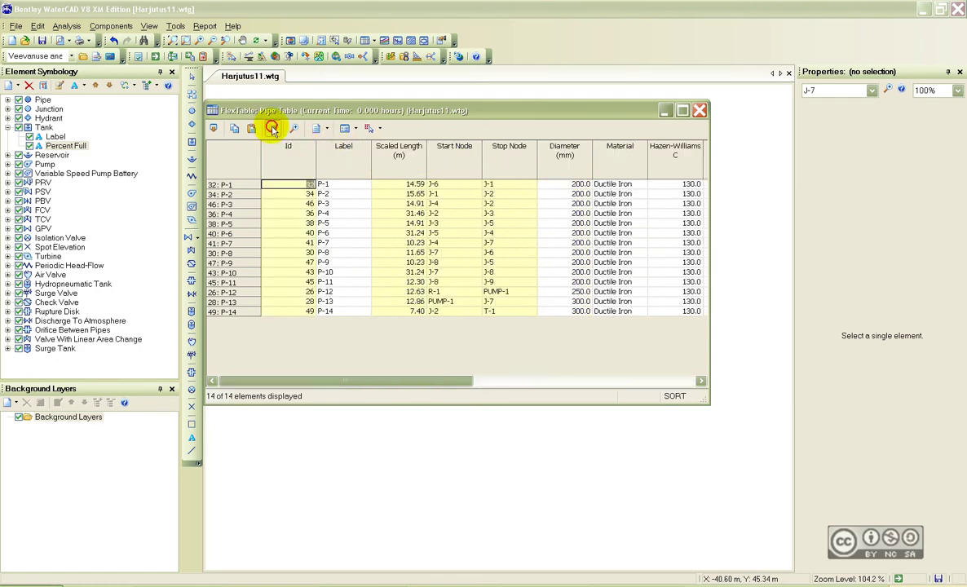
left_click(272, 129)
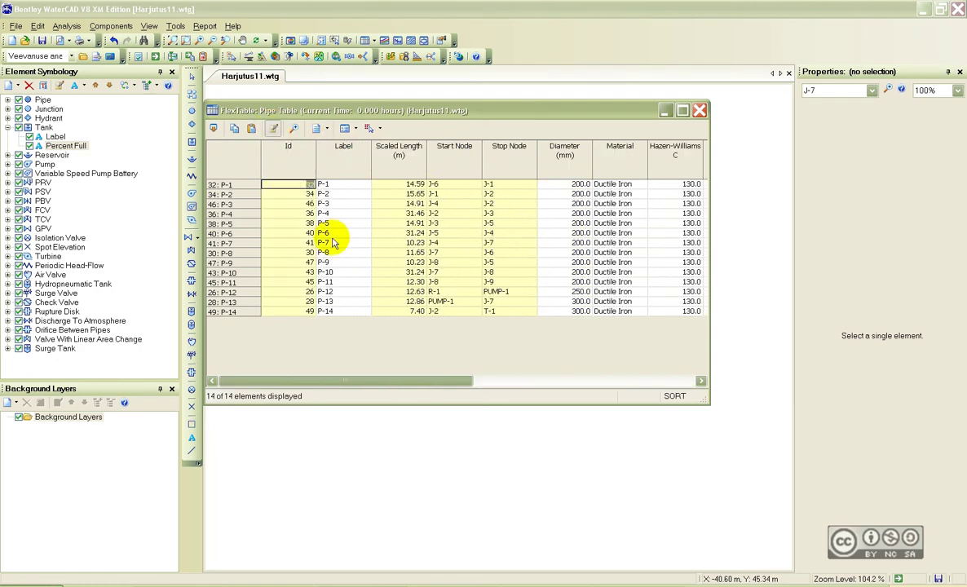
left_click_drag(423, 231, 424, 220)
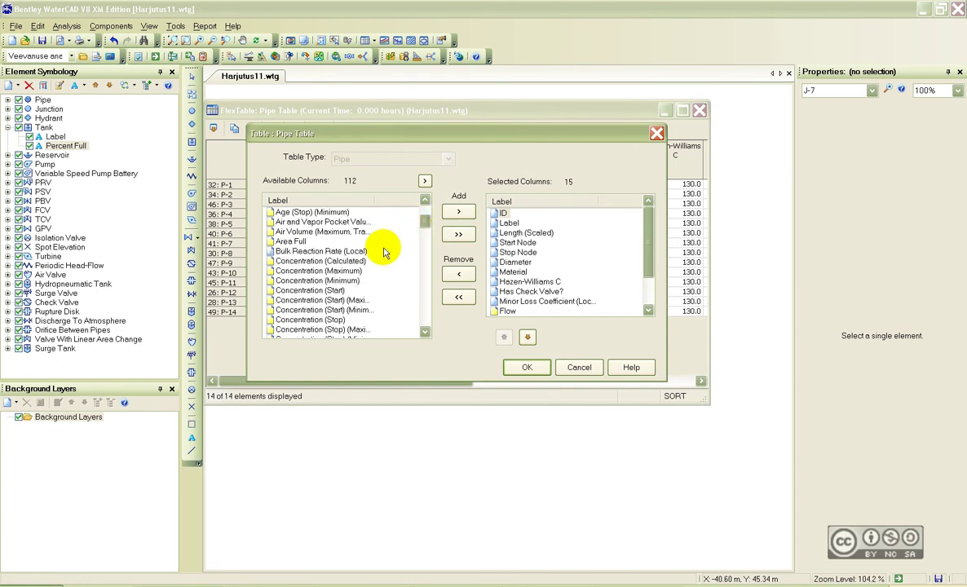
left_click(292, 252)
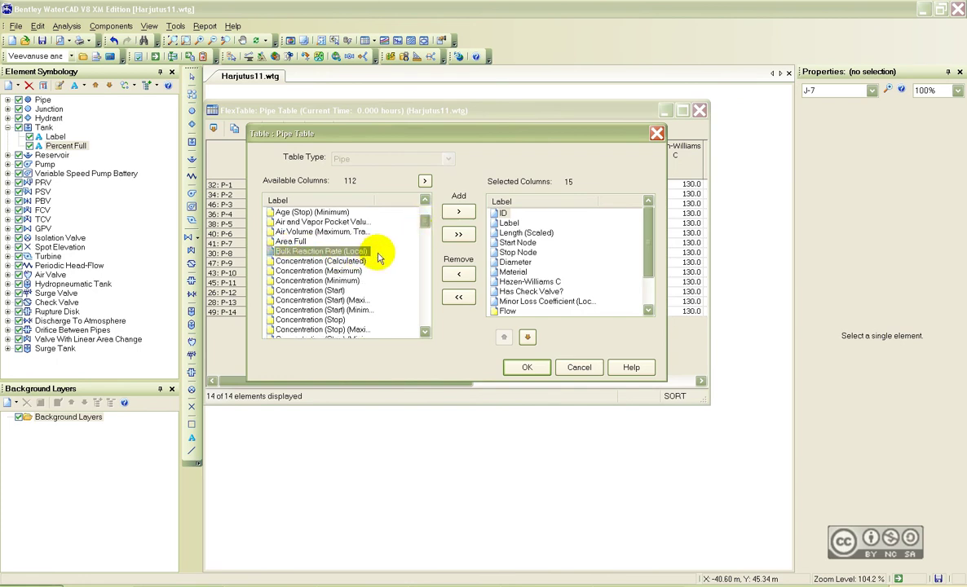
left_click(460, 212)
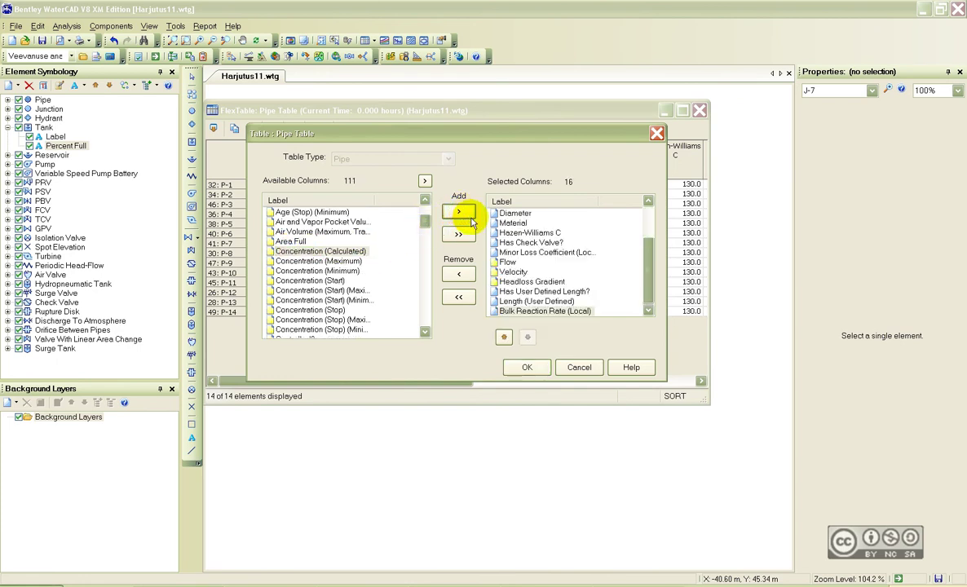
left_click(527, 367)
left_click(701, 381)
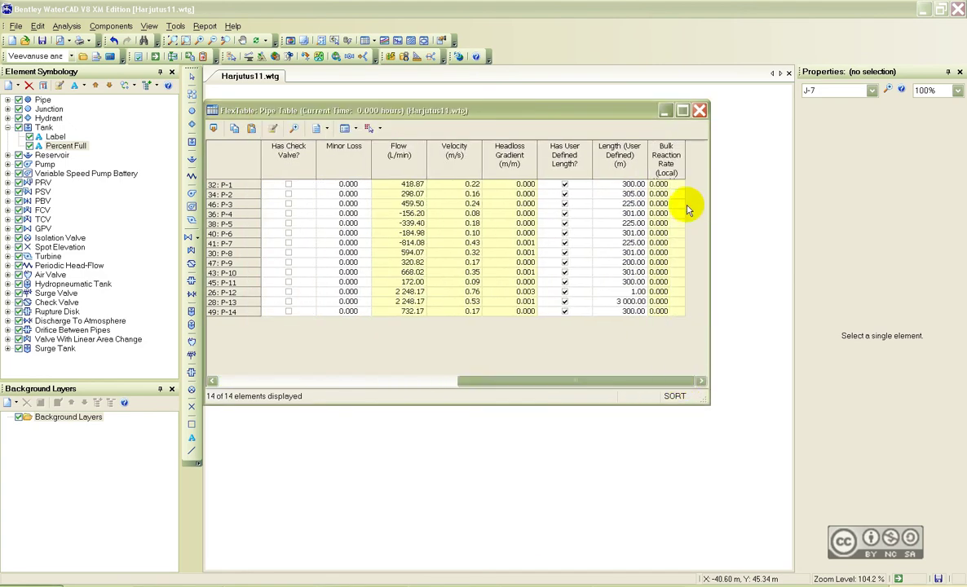
Add the Specify Local Bulk Reaction column to the pipe FlexTable.
left_click(667, 170)
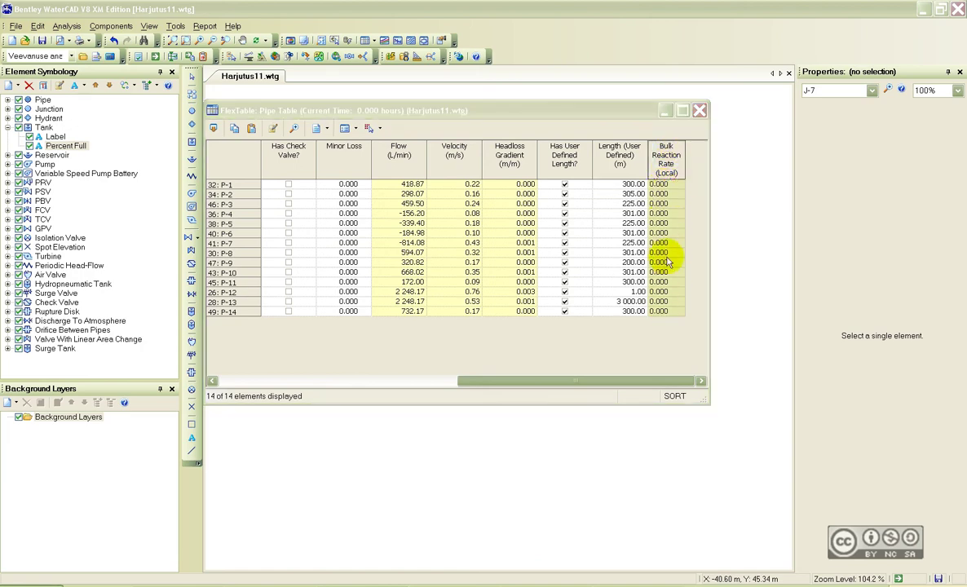
right_click(659, 160)
left_click(277, 130)
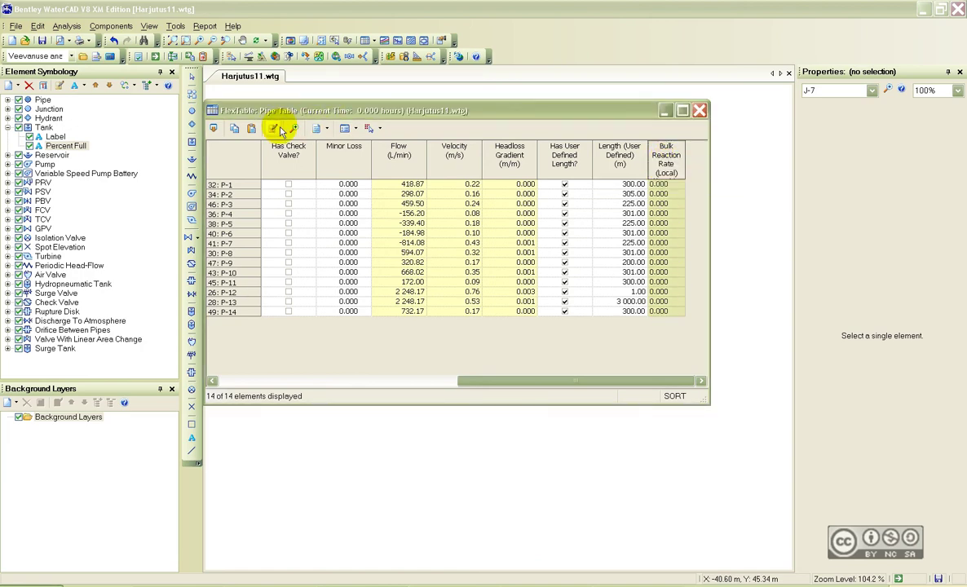
scroll(425, 255, "down", 20)
left_click(306, 271)
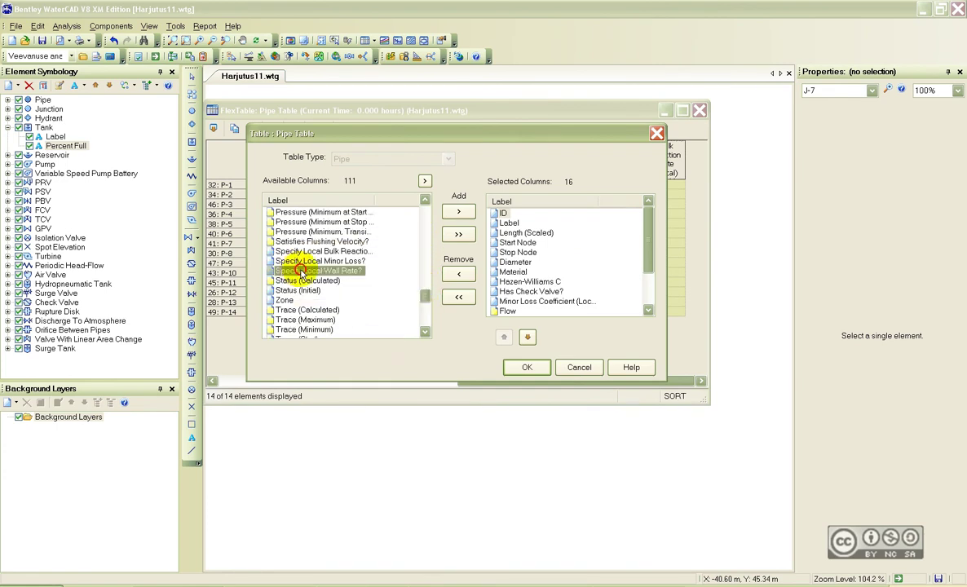
left_click(323, 251)
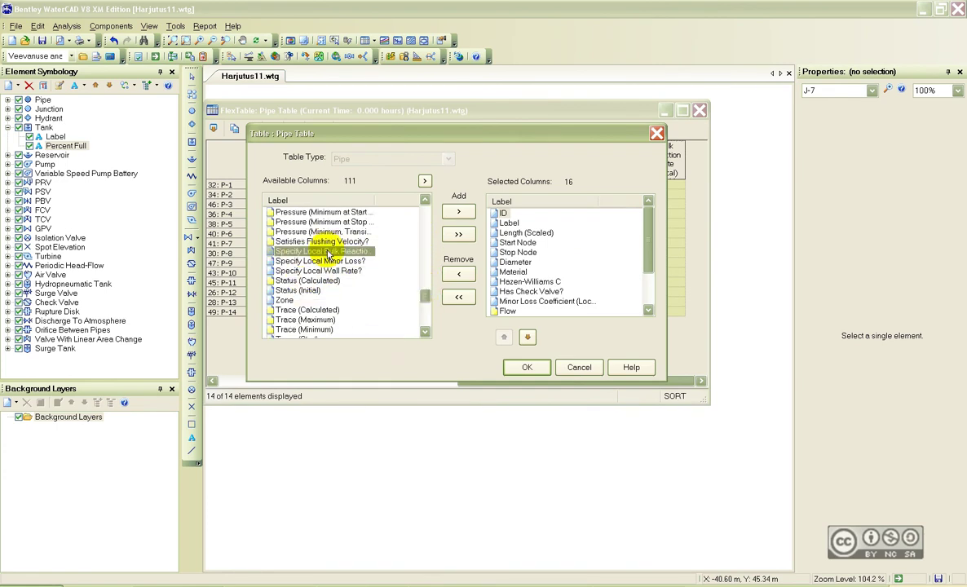
double_click(367, 255)
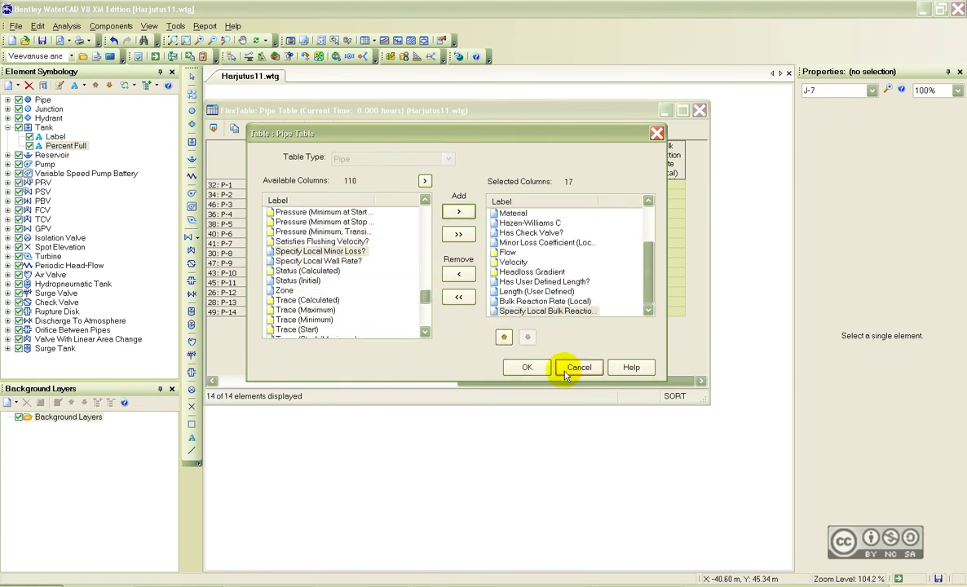
left_click(526, 368)
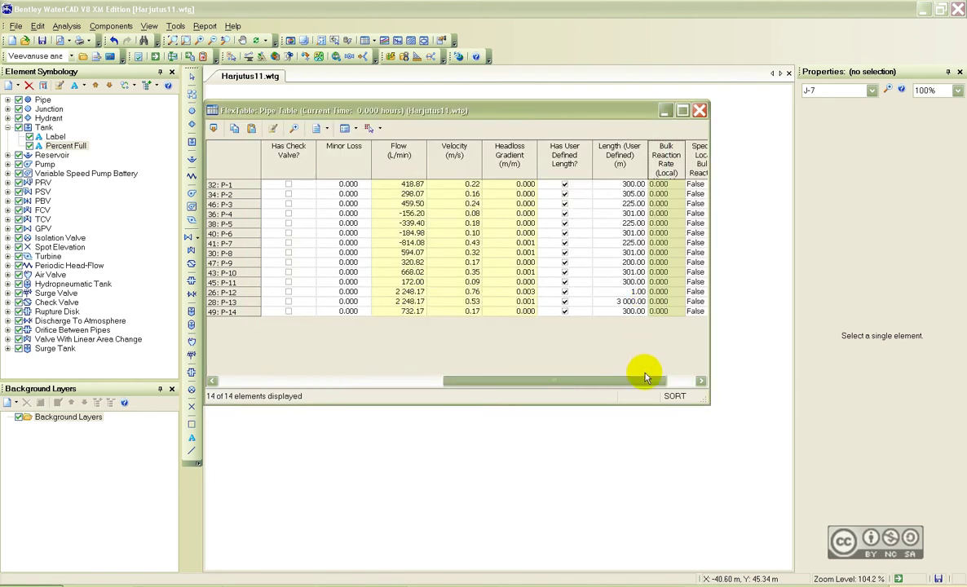
Globally set Specify Local Bulk Reaction Rate to true for all pipes in the pipe table.
left_click(644, 380)
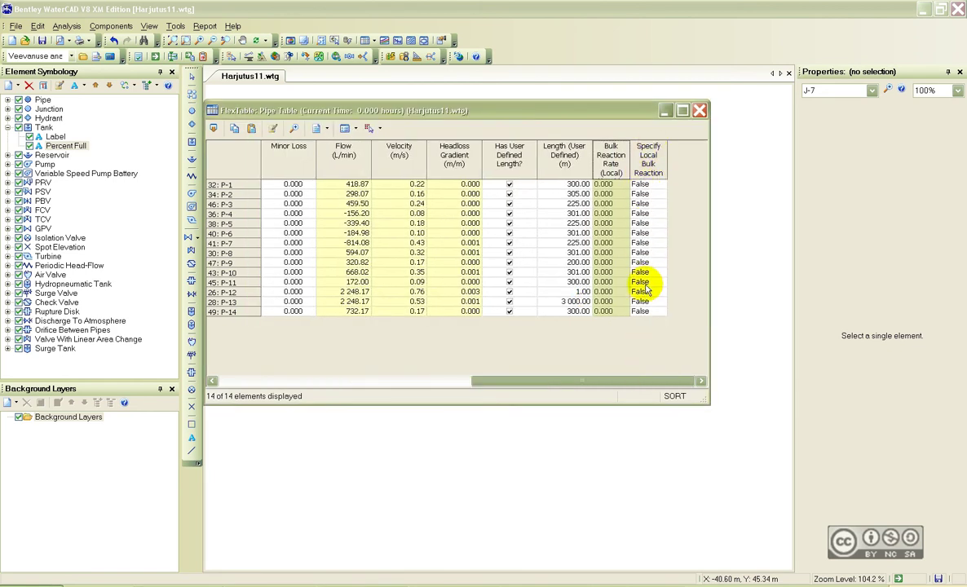
left_click(644, 184)
right_click(651, 167)
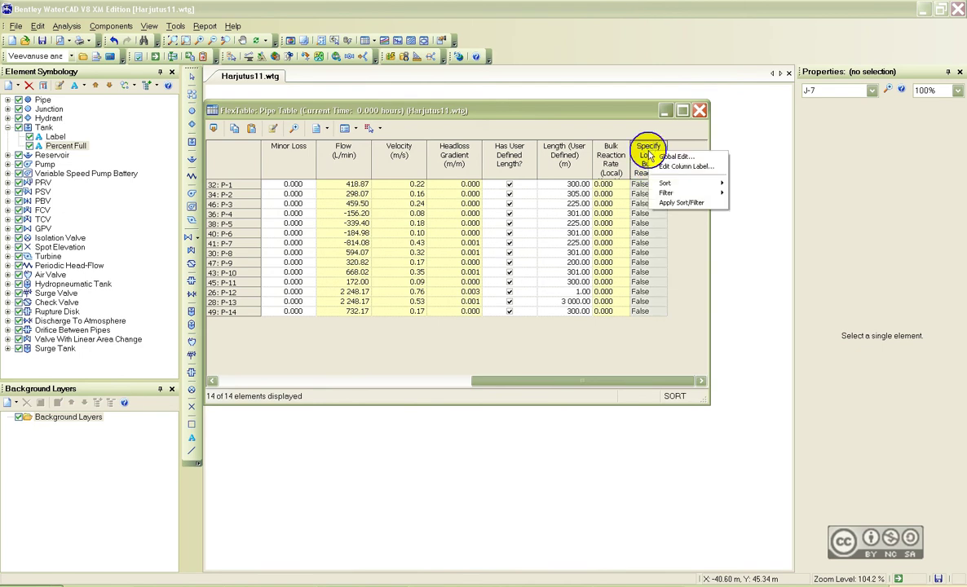
left_click(684, 170)
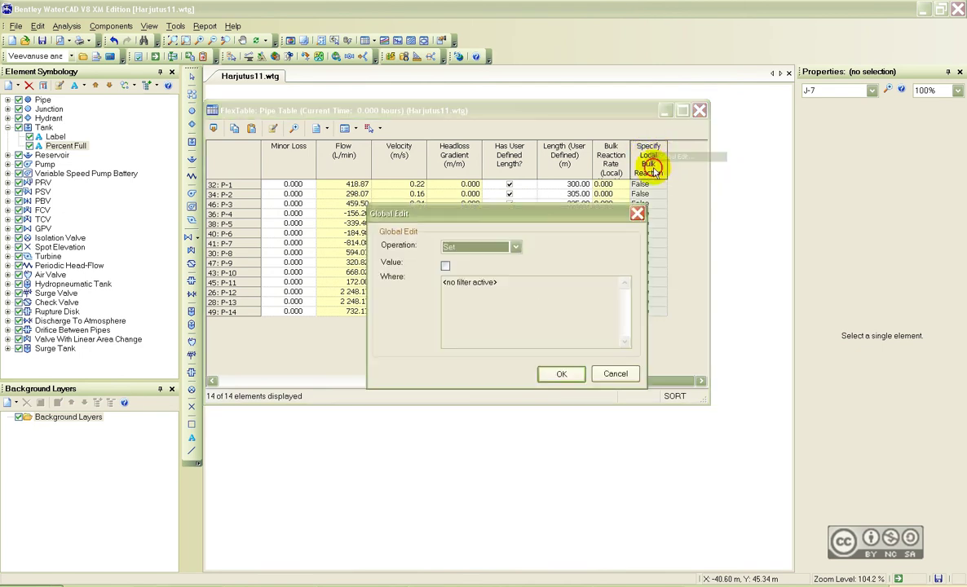
left_click(446, 265)
left_click(560, 375)
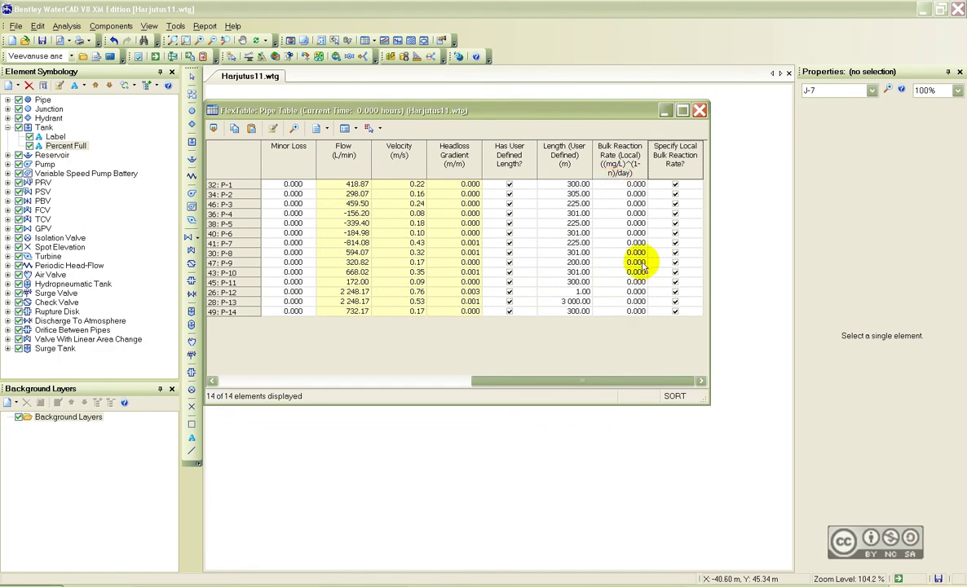
Globally set the local Bulk Reaction Rate of all pipes to -0.5 and close the pipe table.
right_click(618, 160)
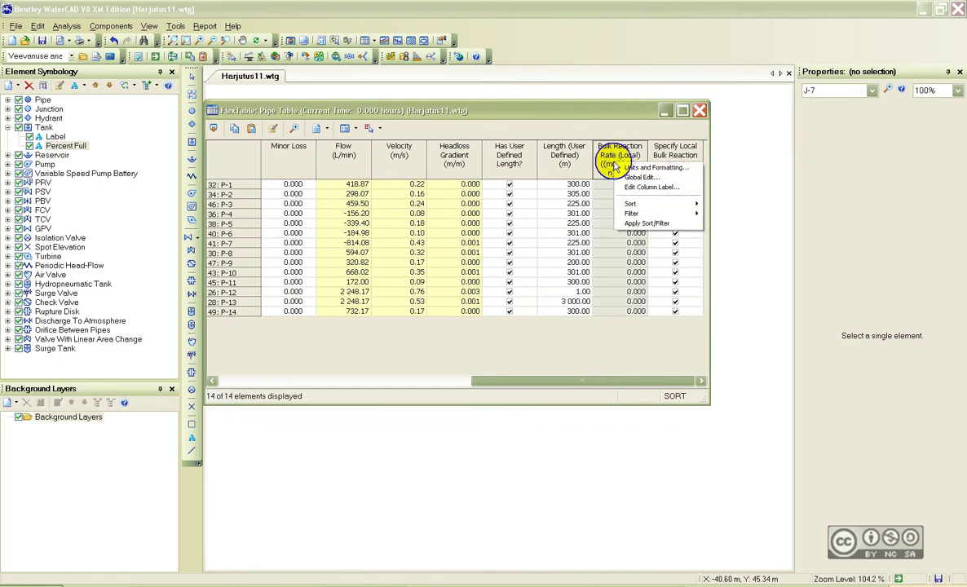
left_click(617, 174)
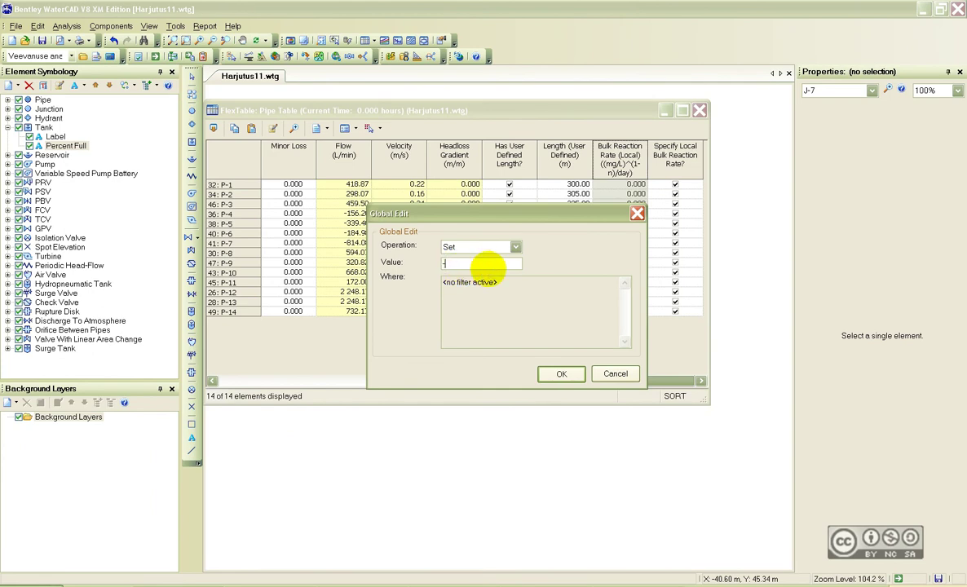
type("-0.5")
key("Return")
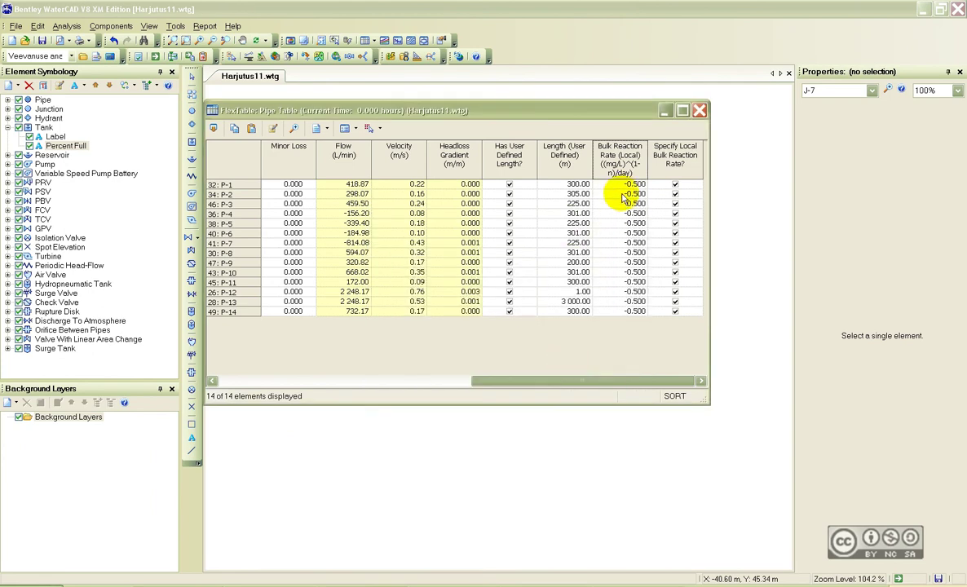
left_click(742, 112)
Set the Specify Local Bulk Rate property of tank T-1 to True.
left_click(349, 366)
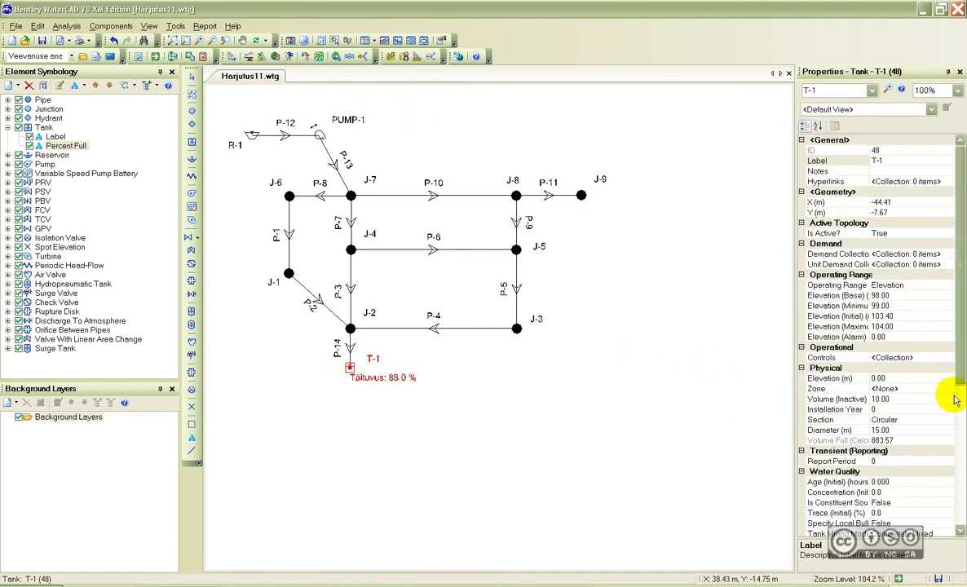
scroll(954, 432, "down", 3)
scroll(963, 422, "down", 1)
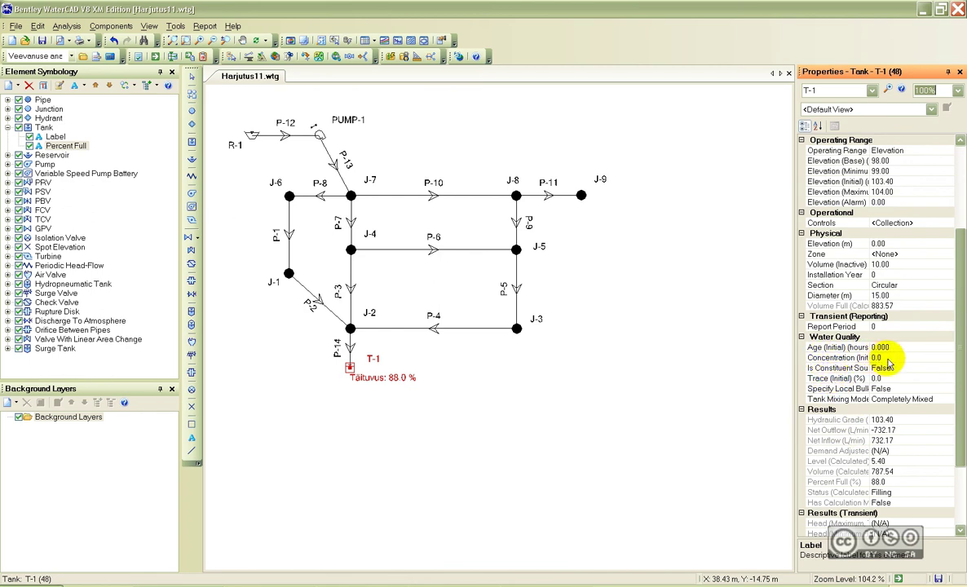
left_click(854, 389)
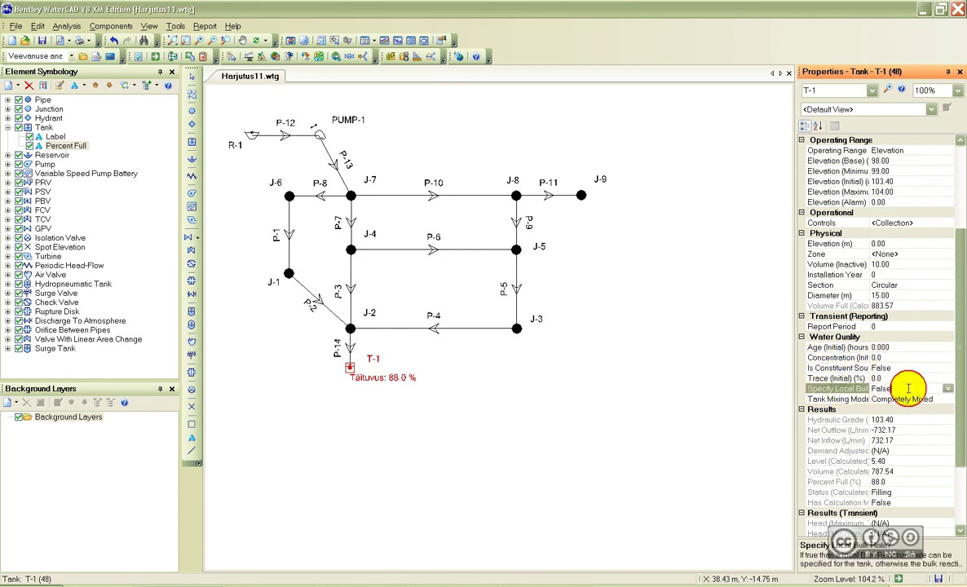
left_click(949, 389)
left_click(826, 377)
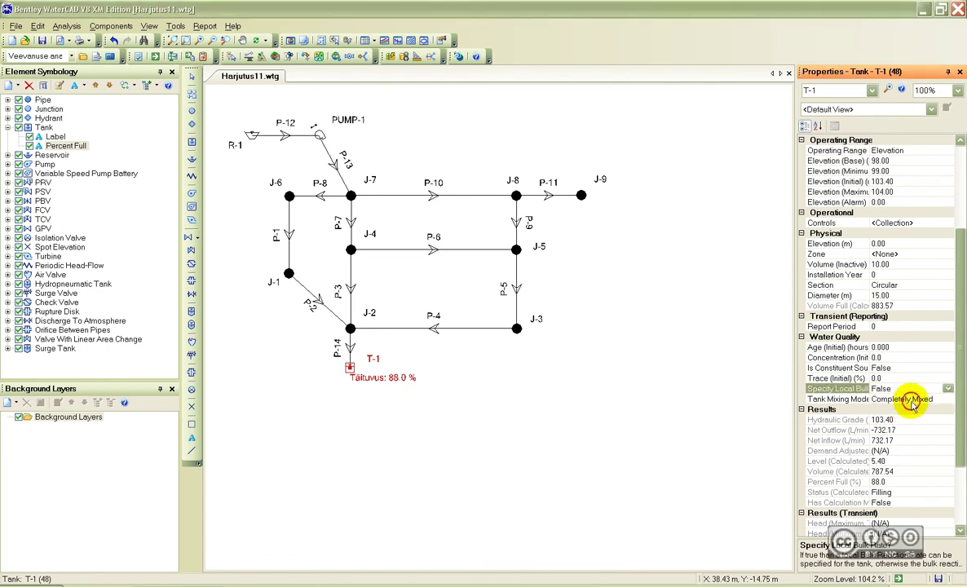
left_click(849, 399)
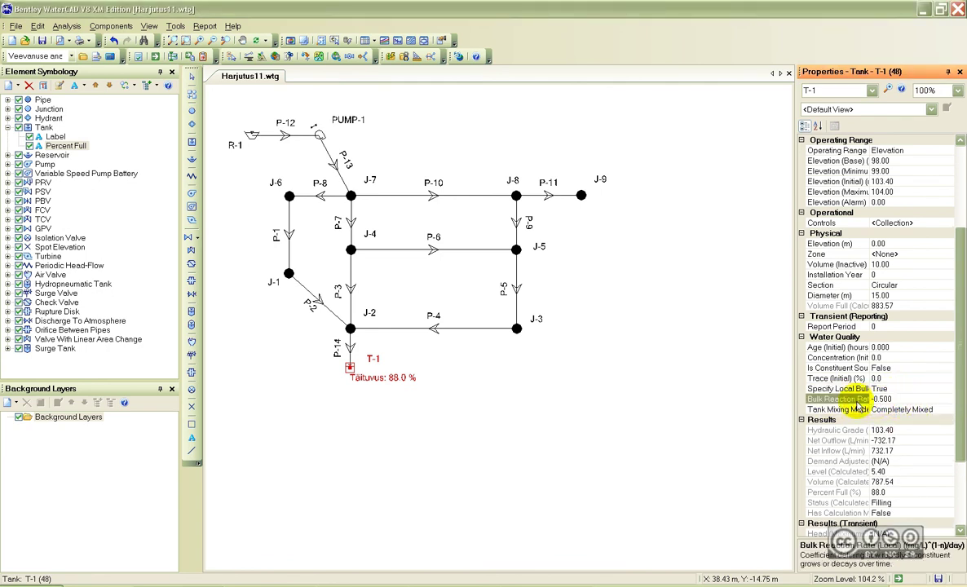
Open the Kloor constituent alternative and bring up the Constituents manager from its system data.
left_click(96, 56)
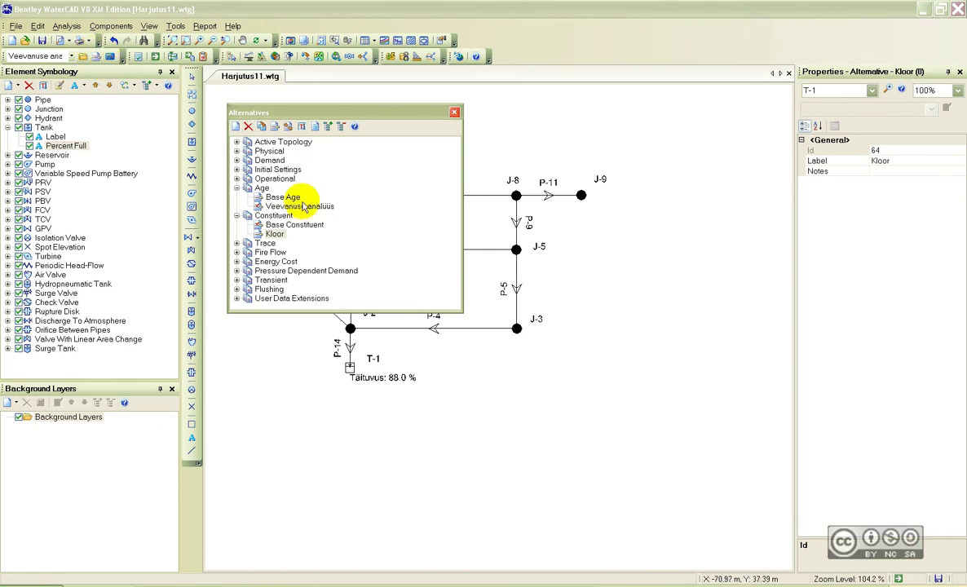
double_click(275, 235)
left_click_drag(291, 11, 452, 98)
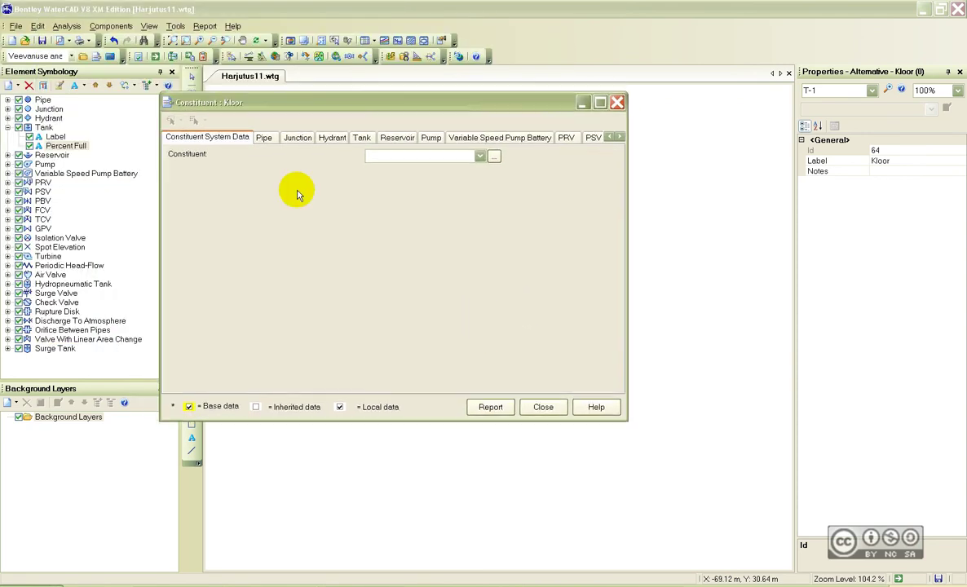
left_click(182, 139)
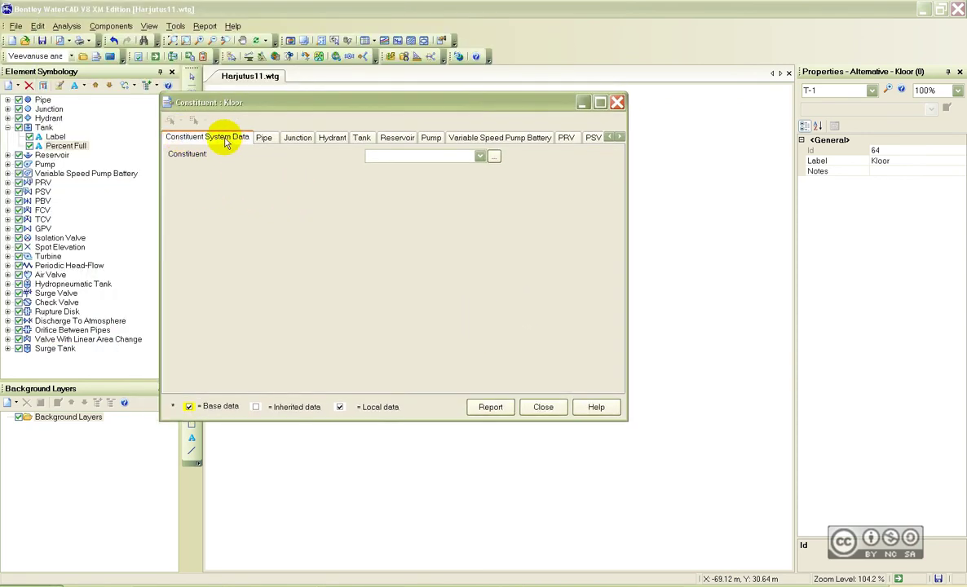
left_click(431, 156)
left_click(433, 163)
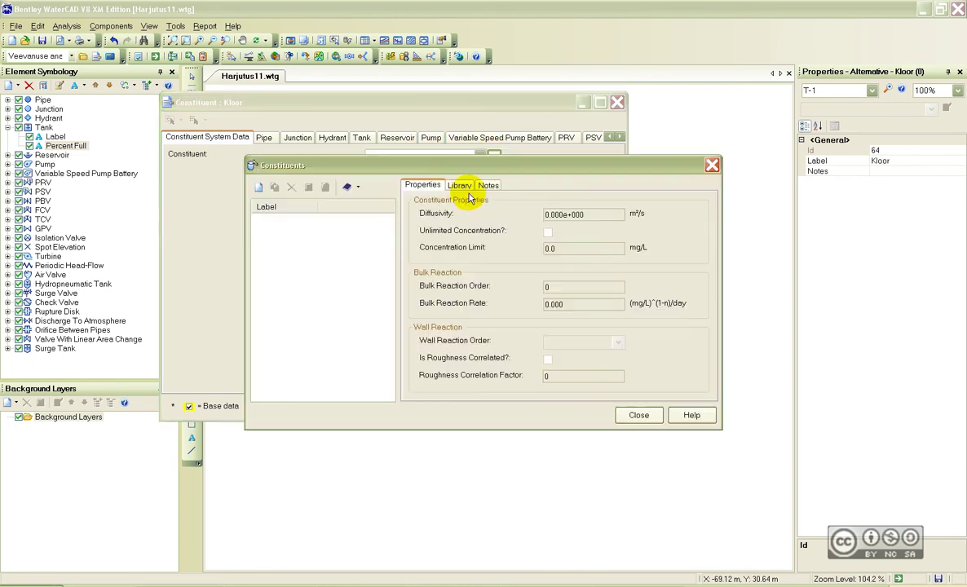
Import the Kloor constituent from ConstituentLibrary.xml in the engineering library.
left_click_drag(443, 168, 431, 177)
left_click(354, 197)
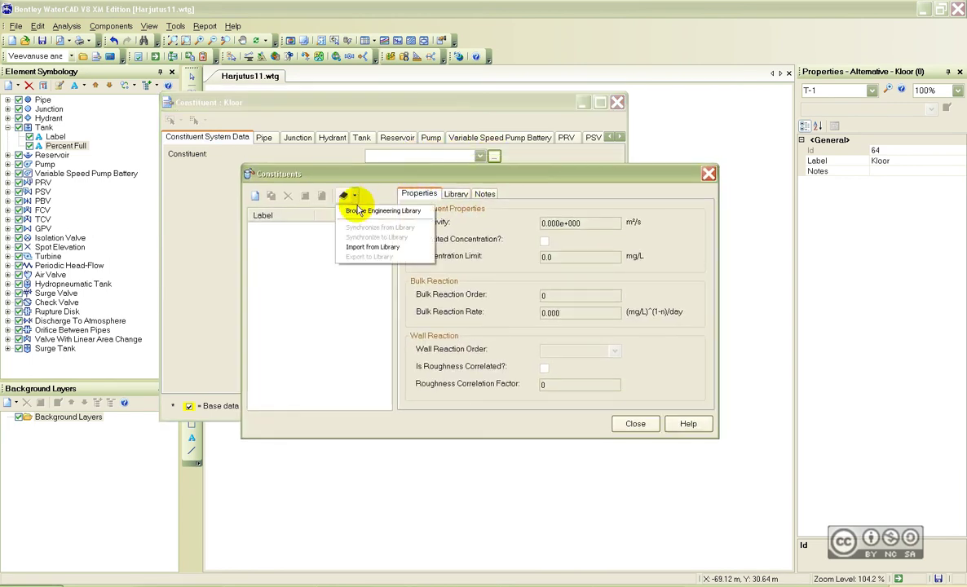
left_click_drag(367, 177, 363, 177)
left_click(349, 197)
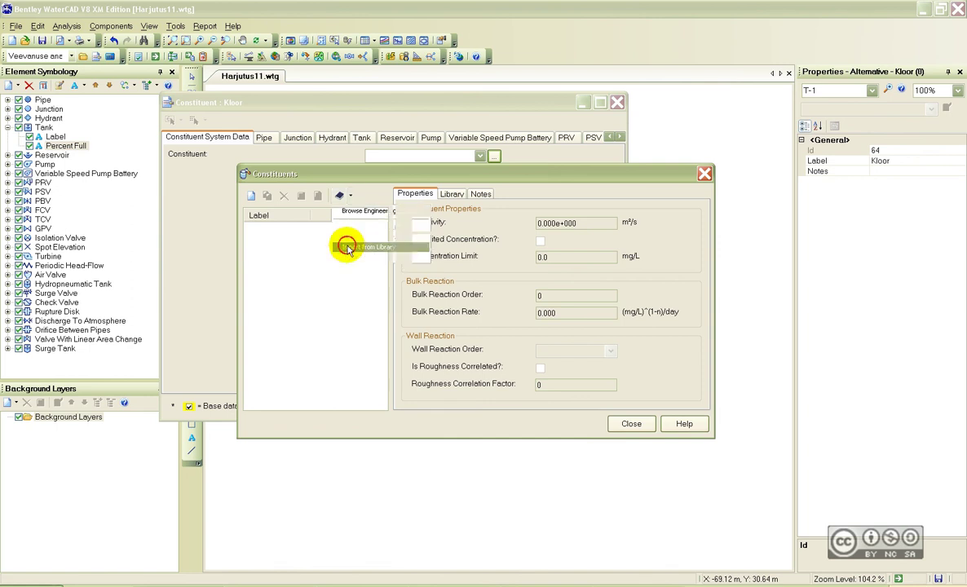
left_click(347, 247)
left_click(319, 201)
left_click(295, 202)
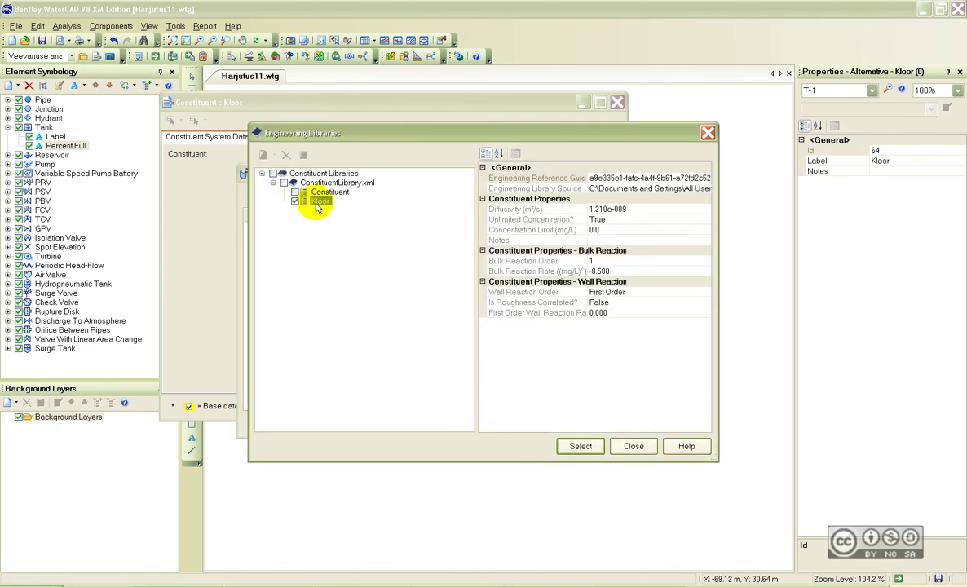
left_click(580, 445)
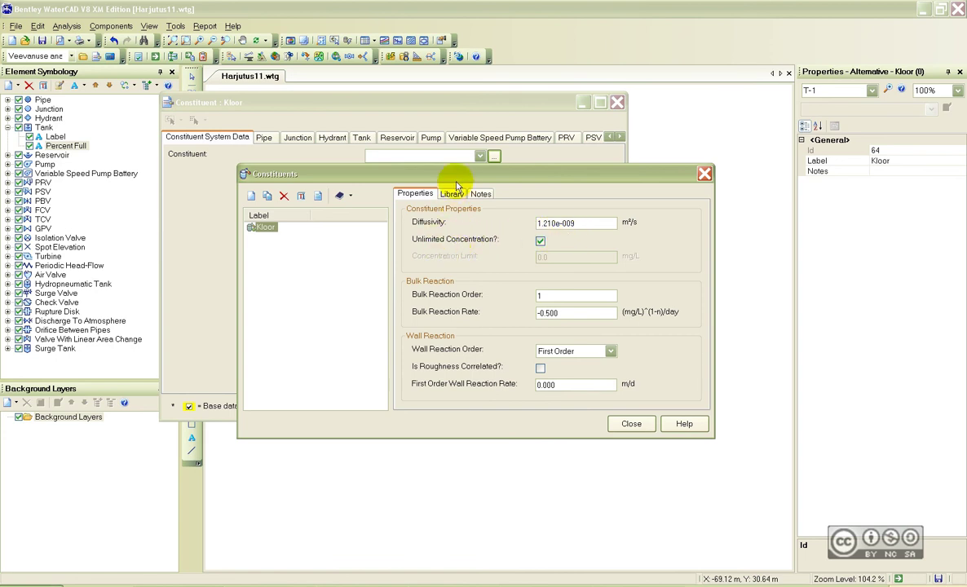
Close the Constituents manager, assign Kloor as the alternative's constituent, and close the alternative.
left_click_drag(460, 176, 448, 180)
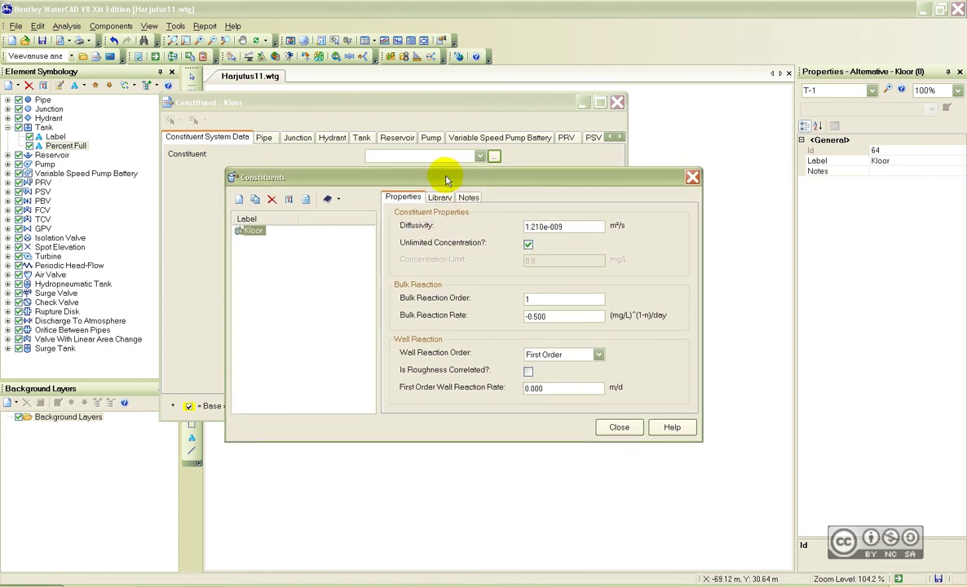
key("Escape")
left_click(454, 155)
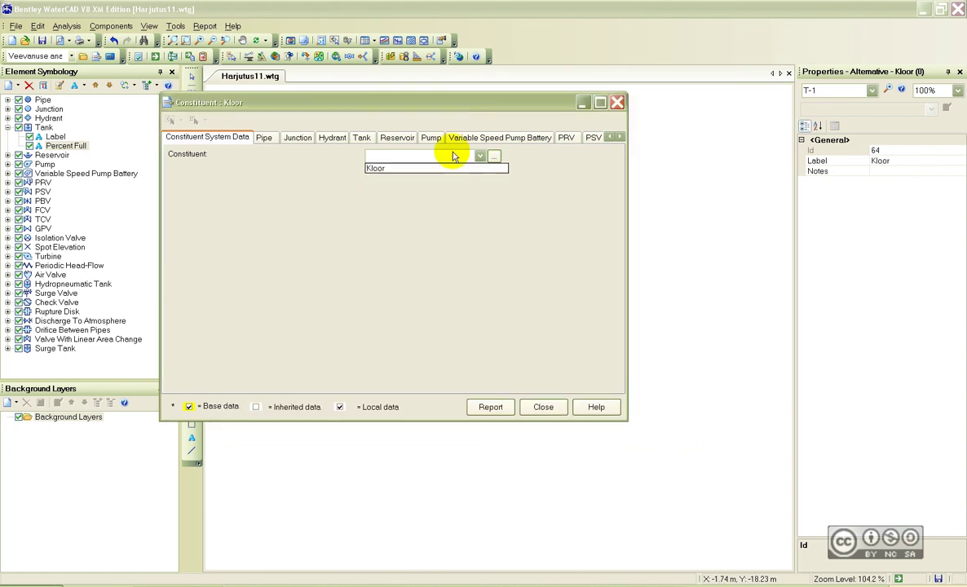
left_click(400, 169)
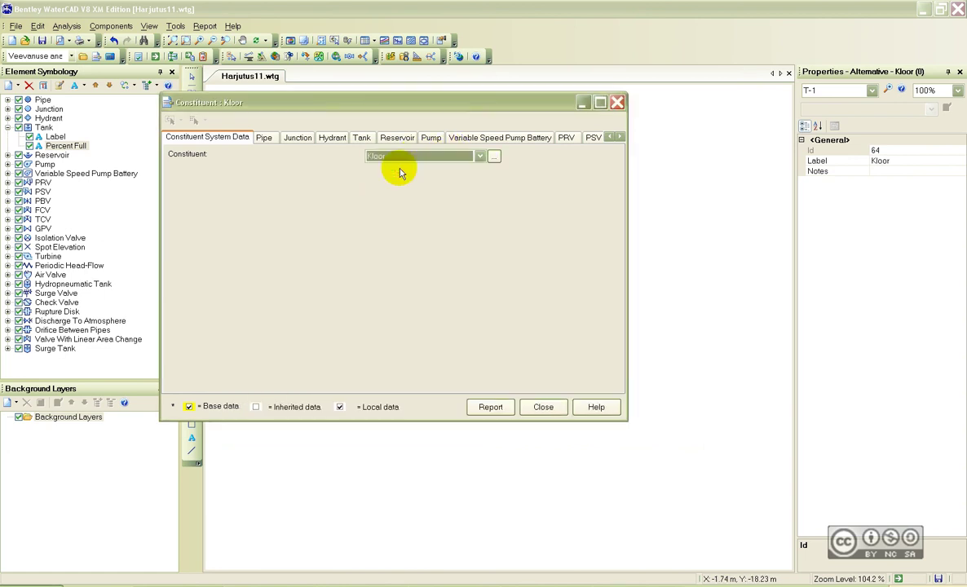
left_click(539, 410)
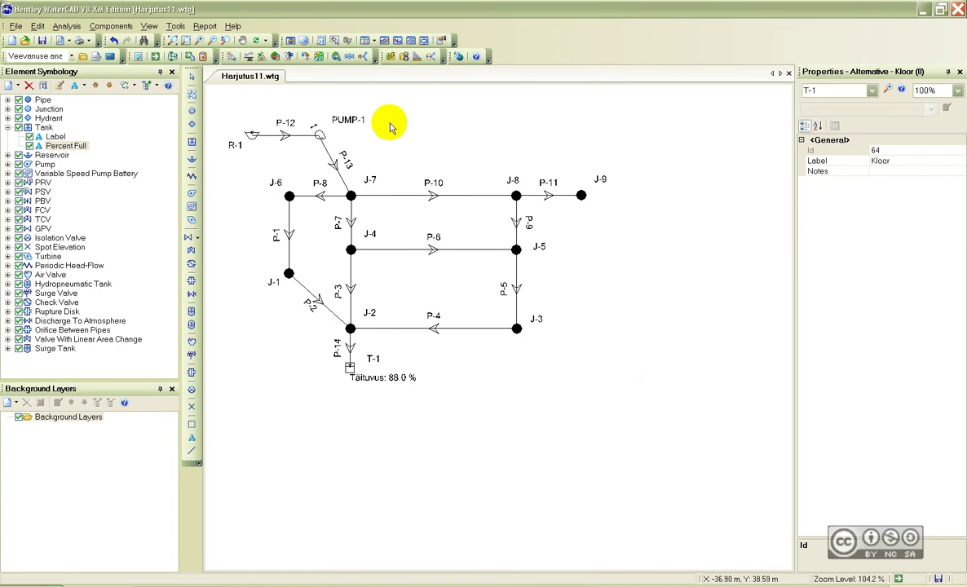
Make reservoir R-1 a constituent source with a base concentration of 1 mg/L.
left_click(253, 137)
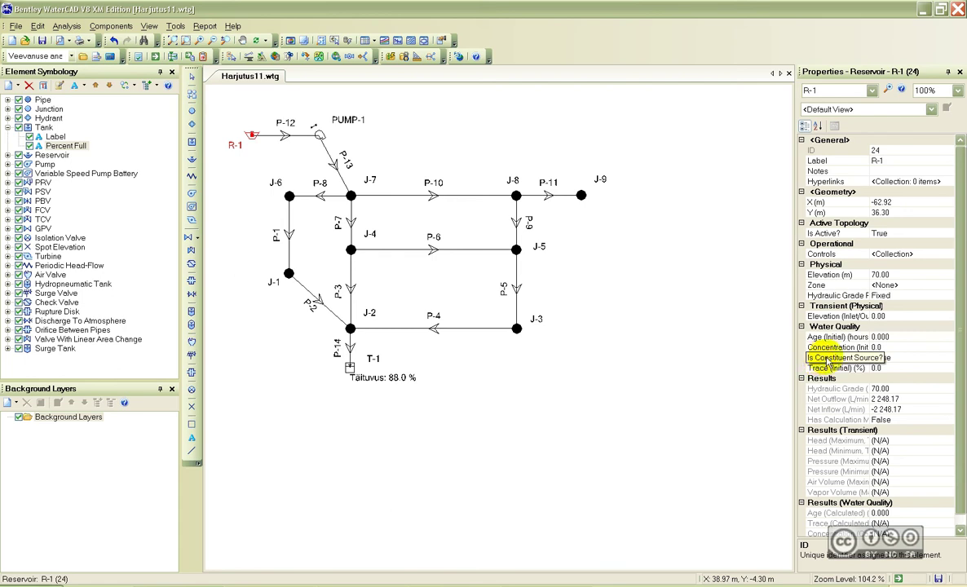
left_click(905, 358)
left_click(949, 360)
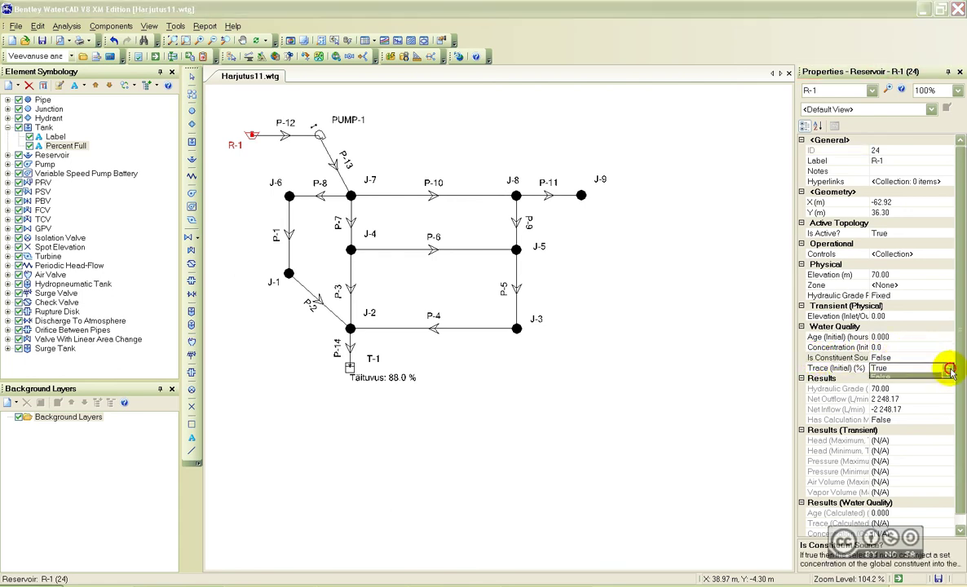
left_click(906, 368)
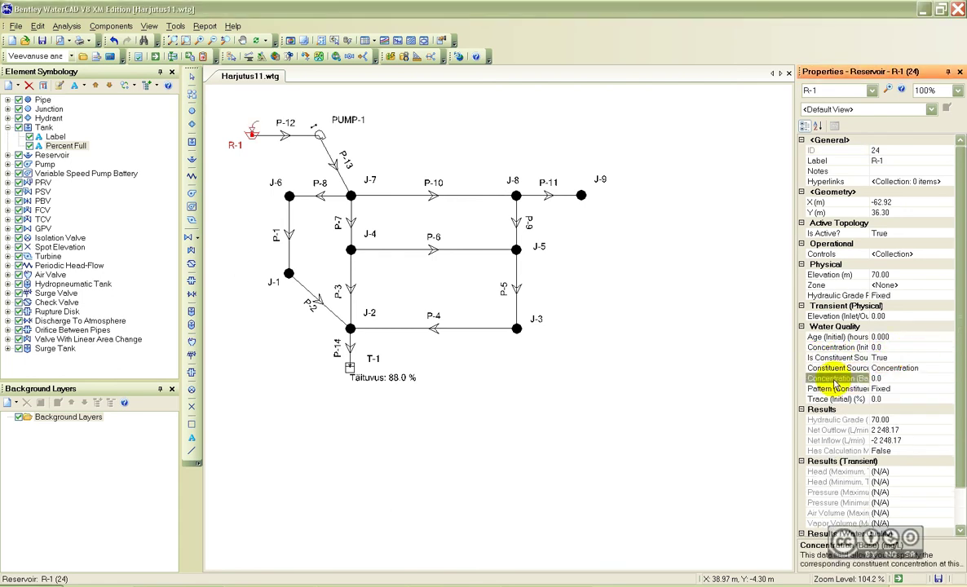
left_click(892, 379)
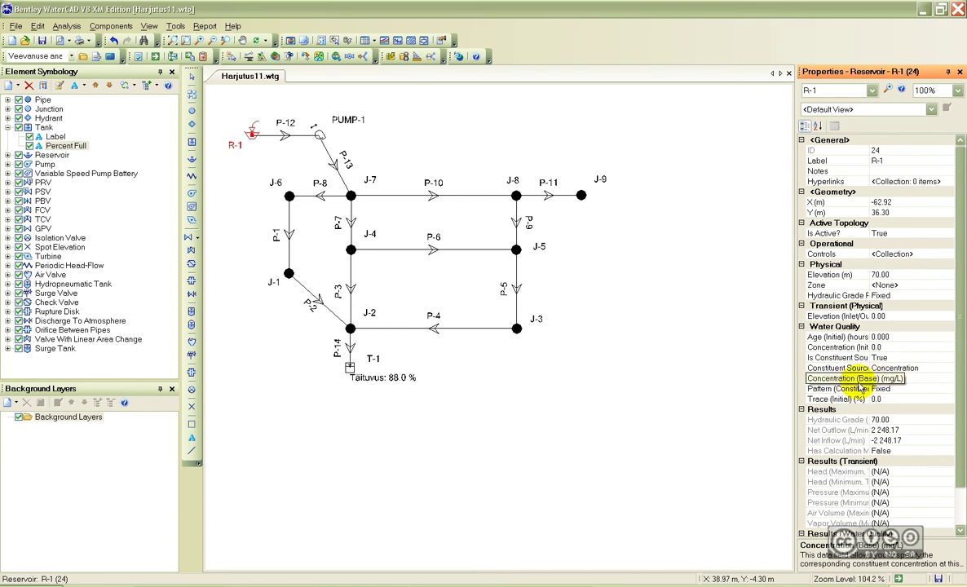
type("1")
key("Return")
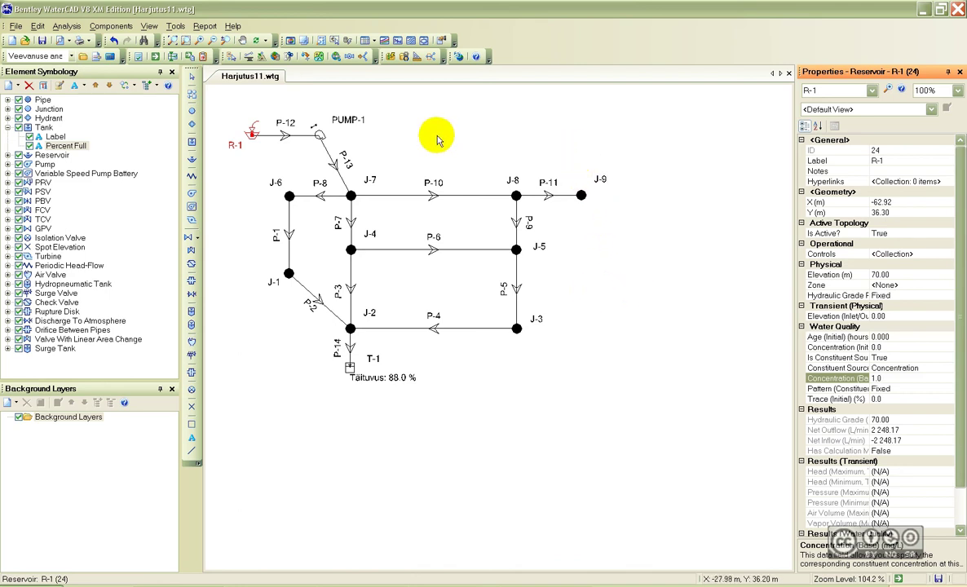
Assign the Kloor constituent alternative to the Kloori analüüs scenario.
left_click(412, 127)
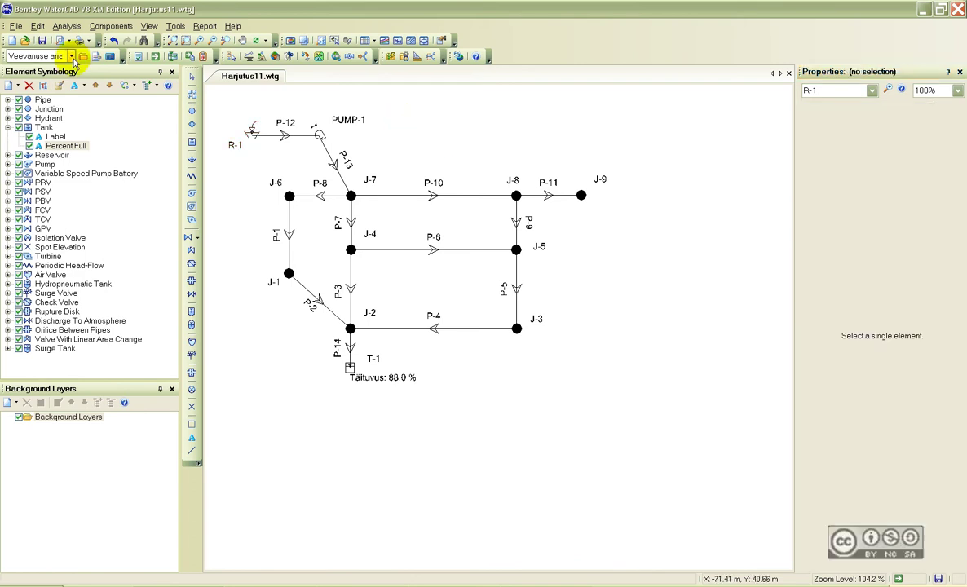
left_click(84, 59)
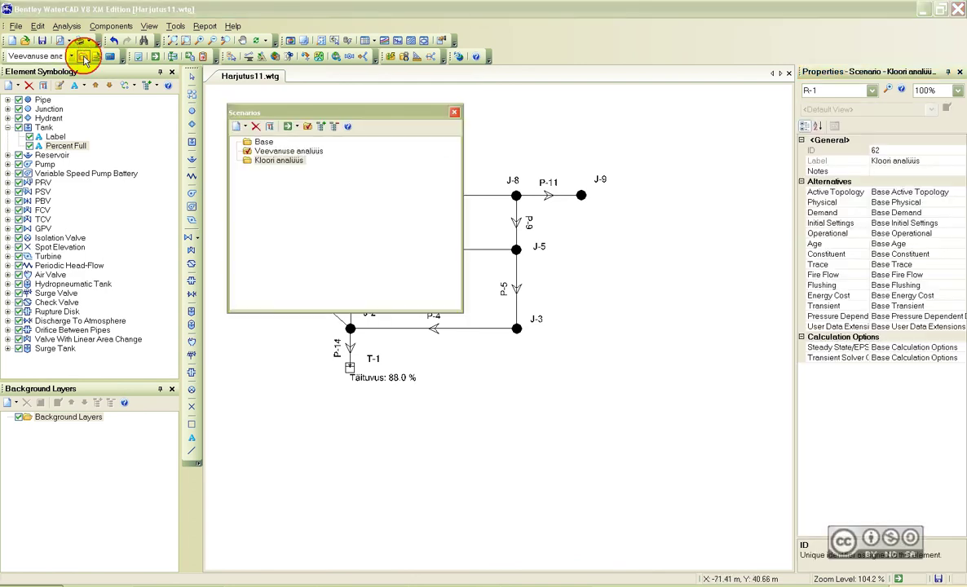
left_click(278, 160)
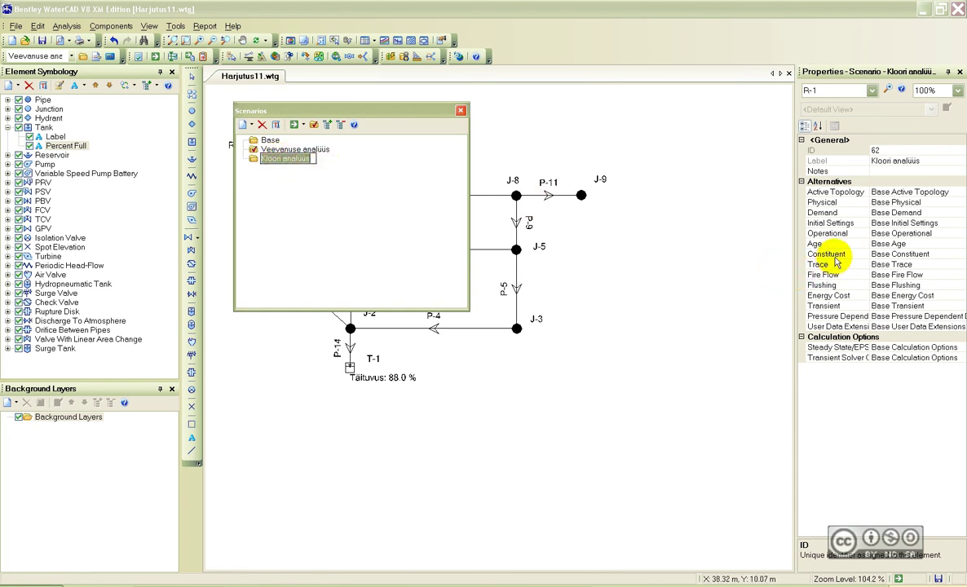
left_click(932, 254)
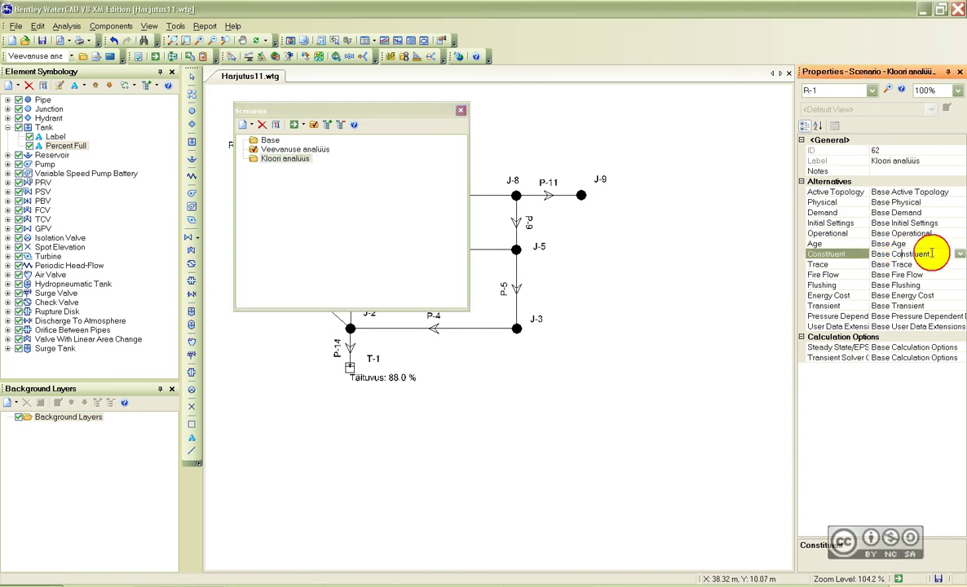
left_click(933, 254)
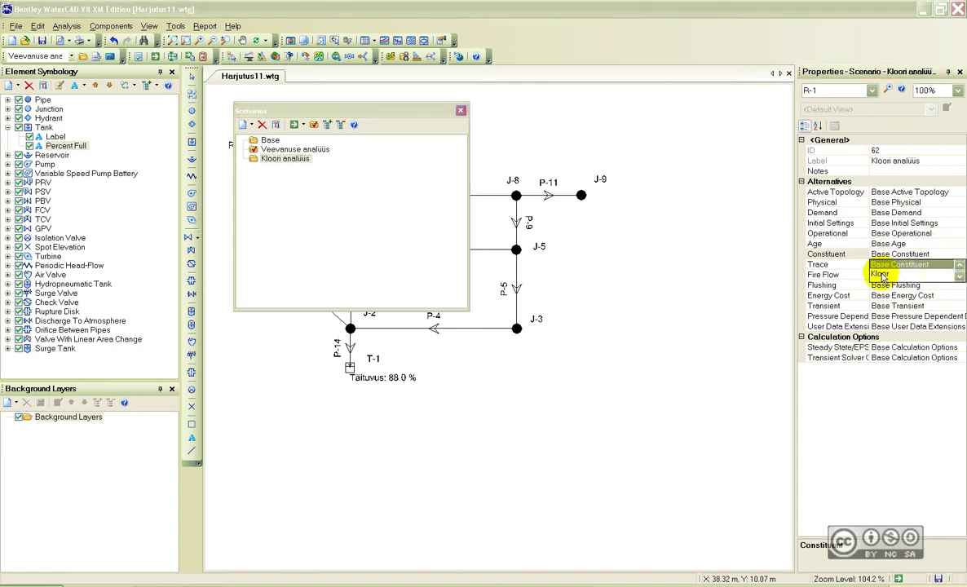
left_click(882, 276)
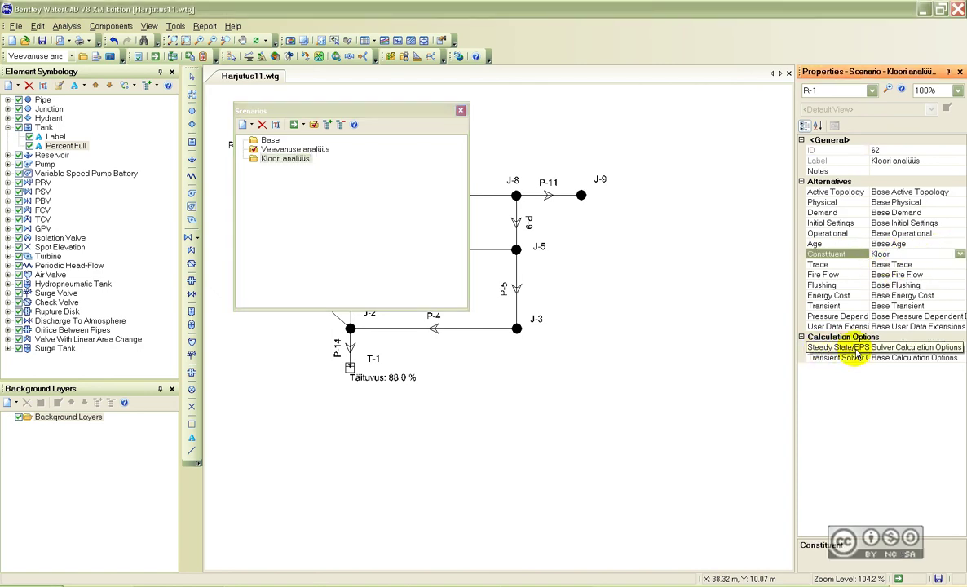
Assign the Kloori analüüs steady state/EPS calculation options to the Kloori analüüs scenario and close the scenario manager.
left_click(945, 346)
left_click(960, 358)
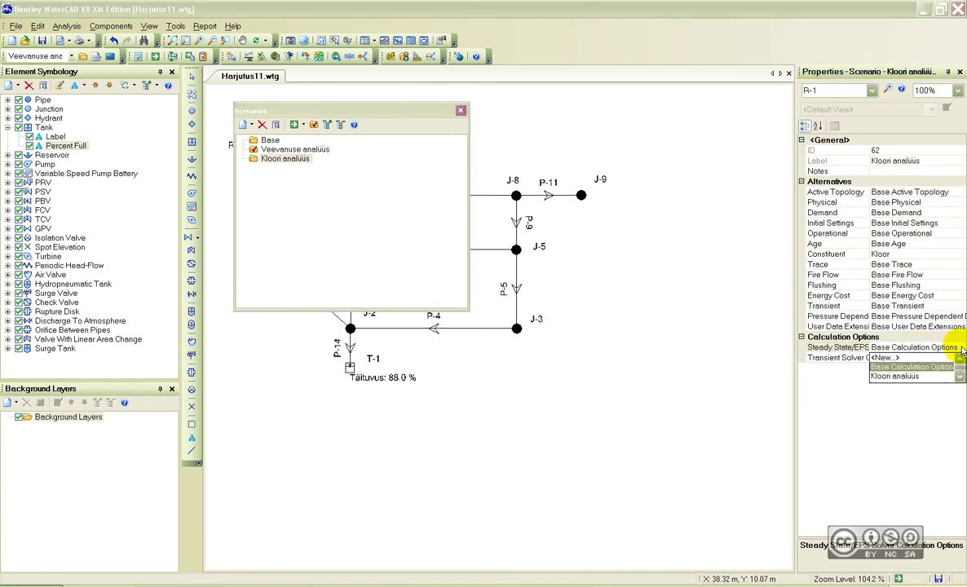
left_click(947, 367)
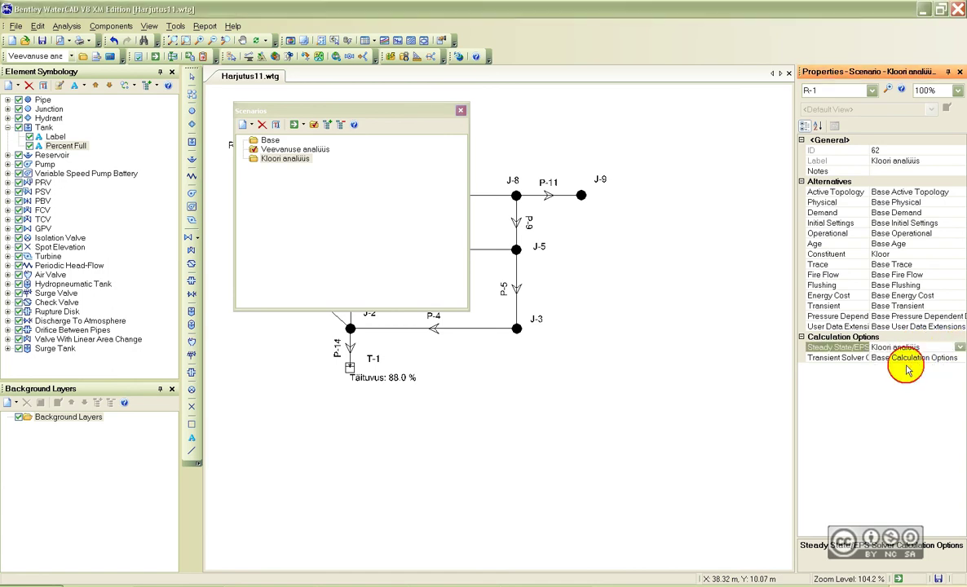
left_click(460, 110)
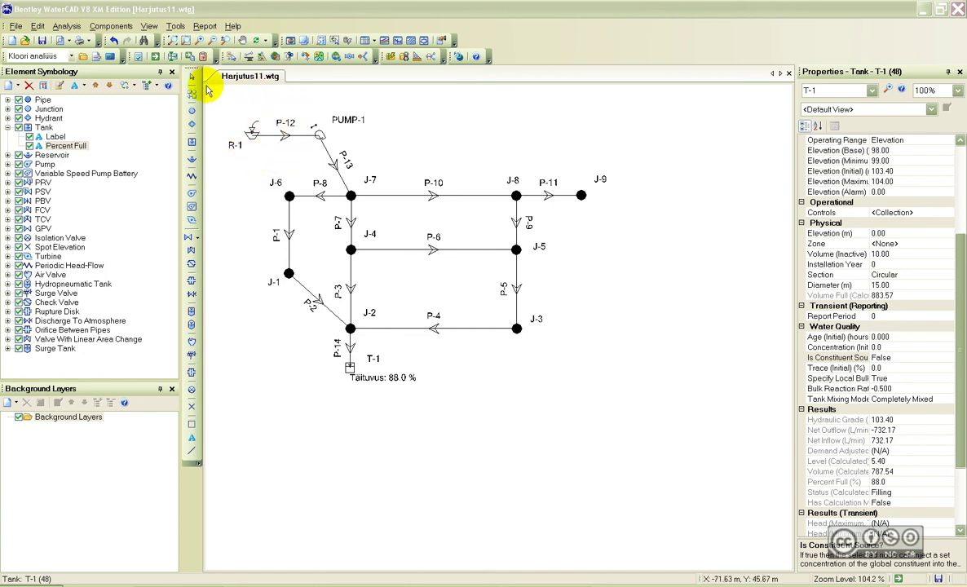
Review the pipe, tank and reservoir data in the Kloor constituent alternative.
left_click(96, 57)
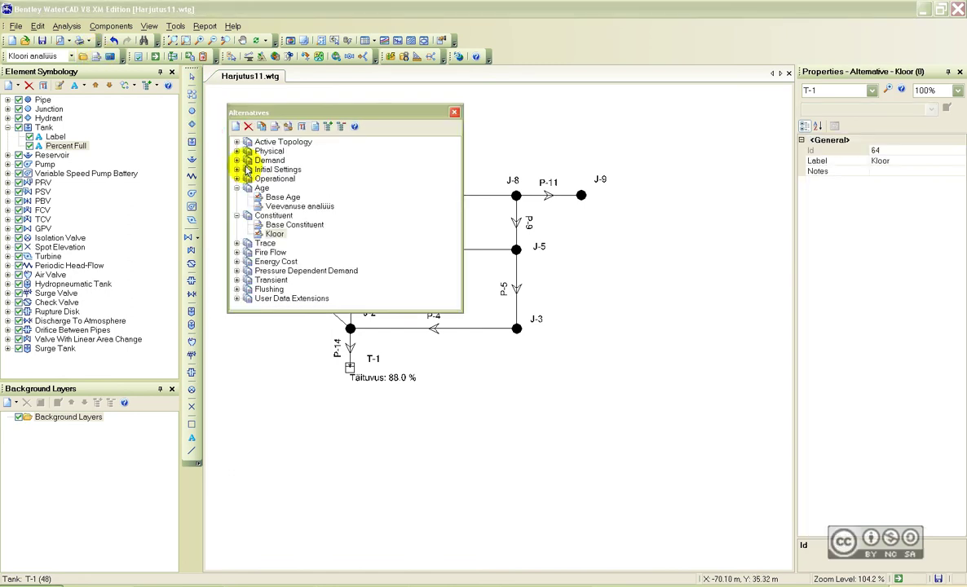
double_click(268, 235)
left_click_drag(328, 108, 199, 153)
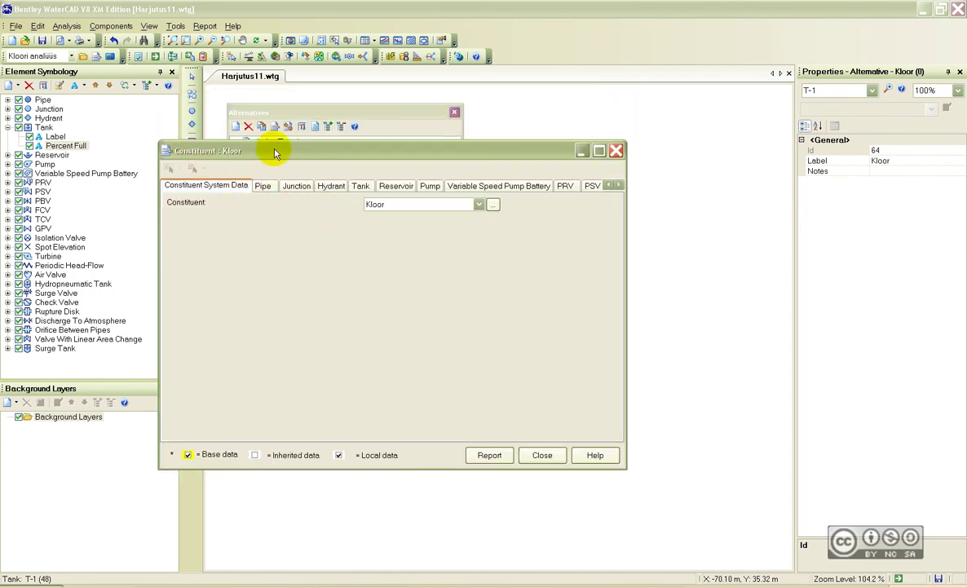
left_click(264, 187)
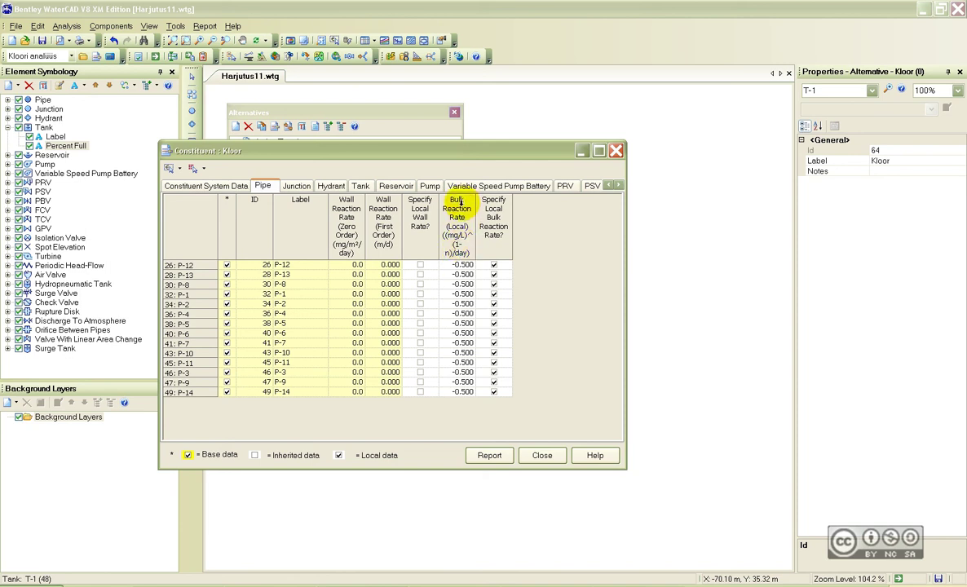
left_click(362, 187)
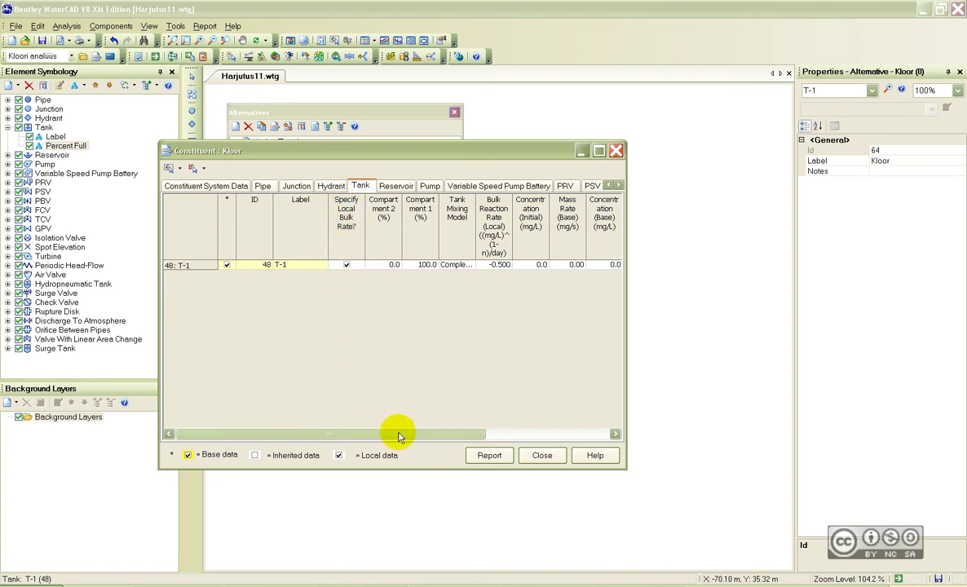
left_click_drag(395, 434, 526, 434)
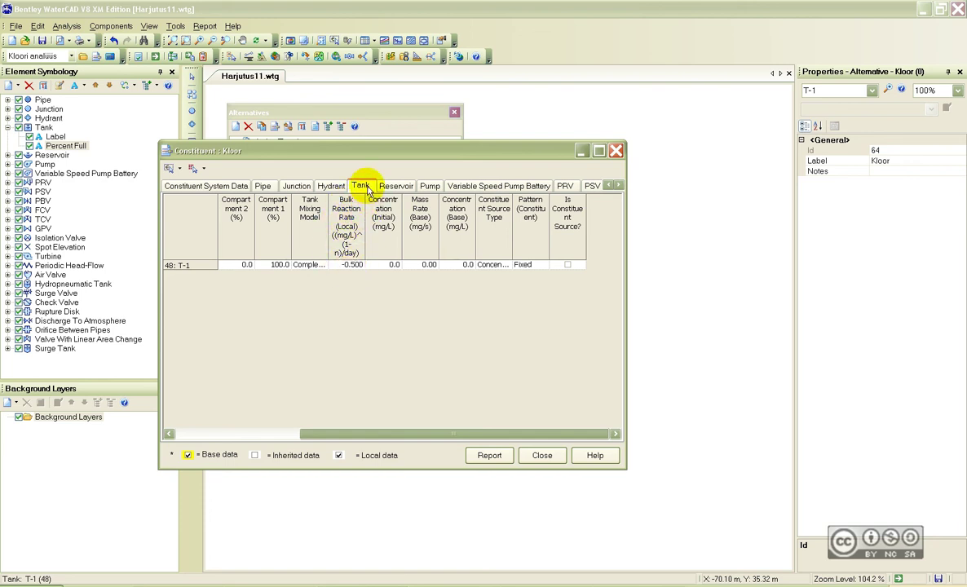
left_click(396, 187)
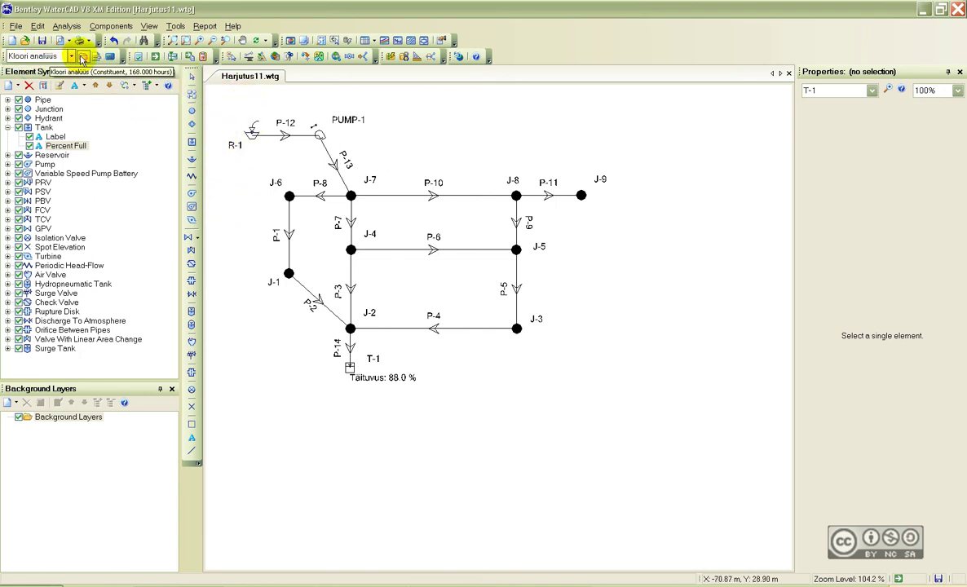
Compute the Kloori analüüs scenario and close the user notifications and calculation summary.
left_click(155, 56)
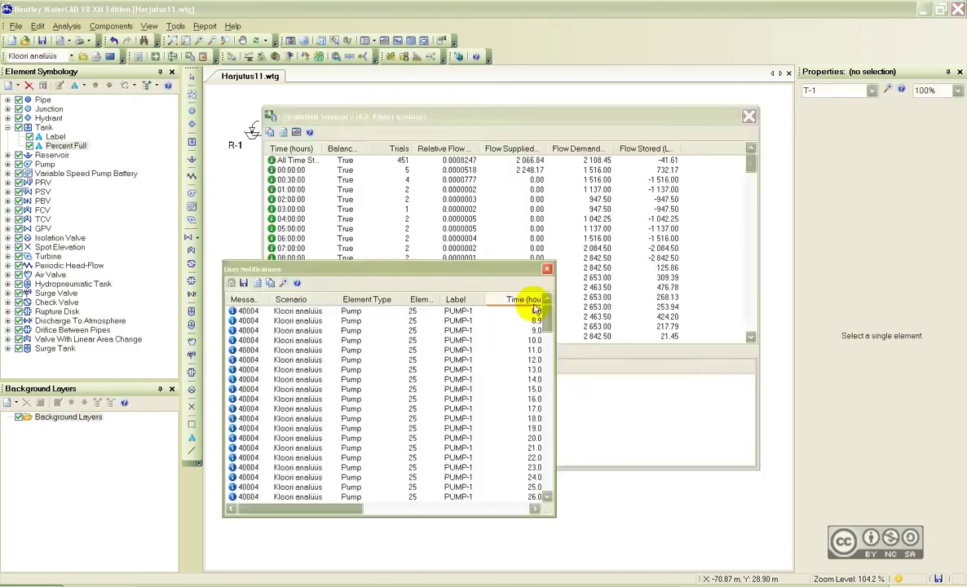
left_click(548, 270)
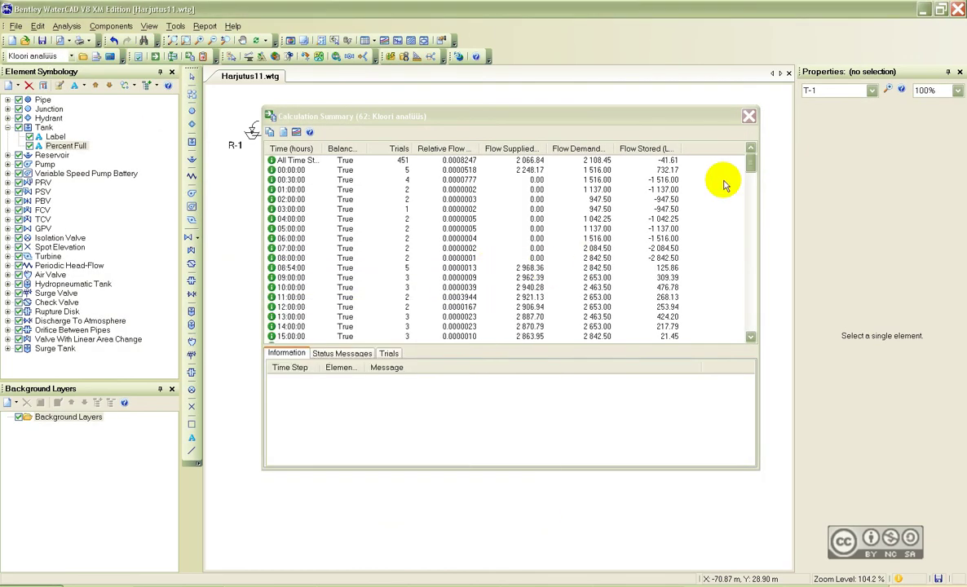
left_click(749, 116)
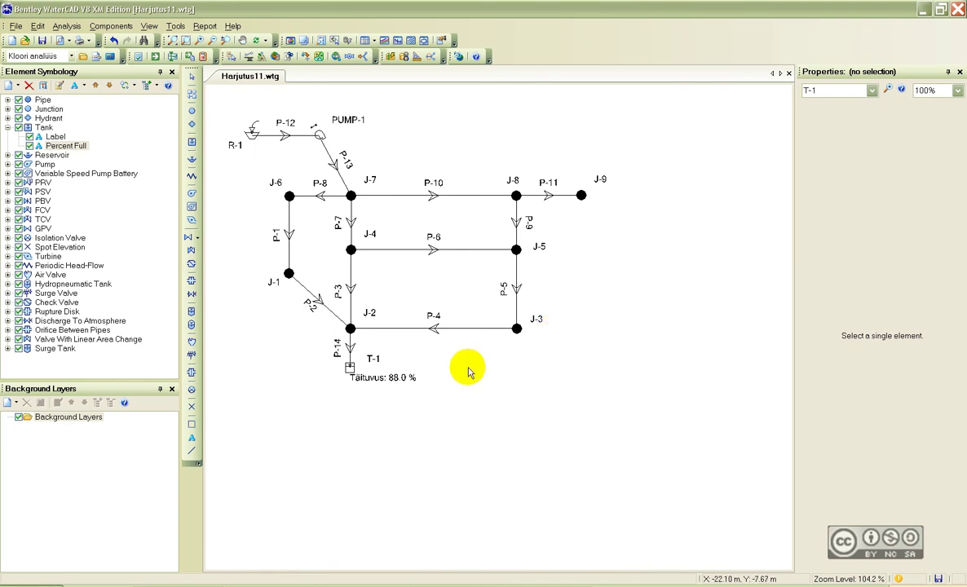
Graph only the calculated concentration of tank T-1 for the Kloori analüüs scenario, leaving out the hydraulic grade.
left_click(349, 367)
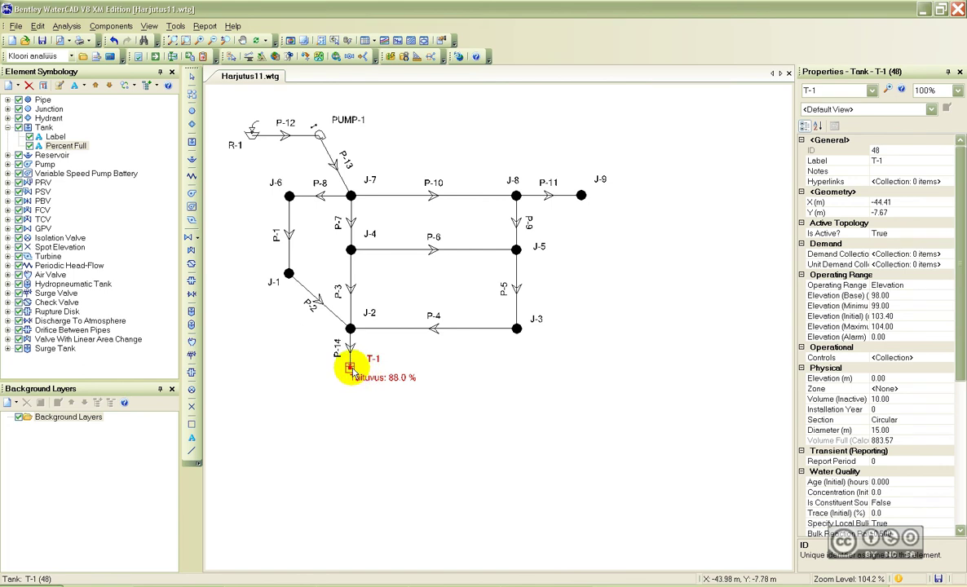
right_click(350, 367)
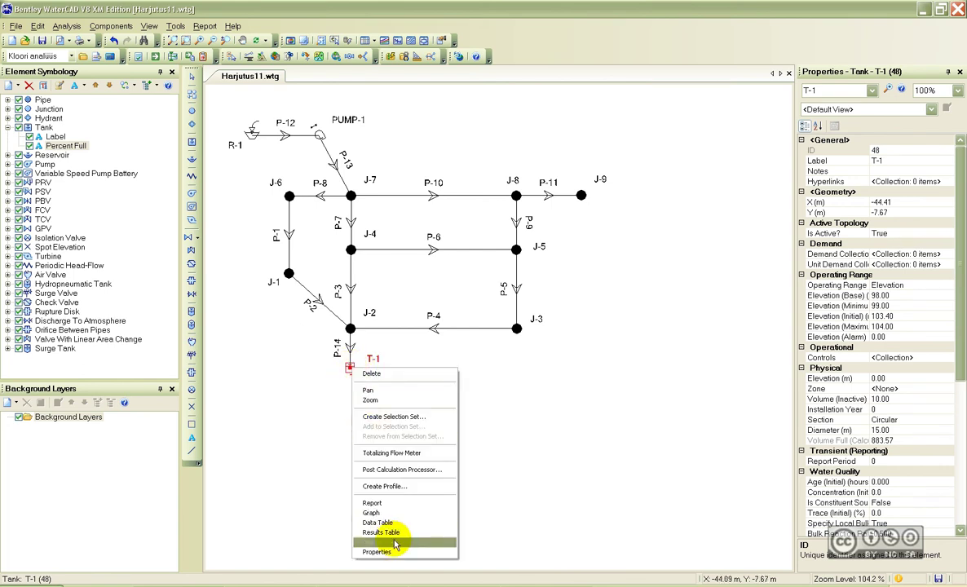
left_click(397, 513)
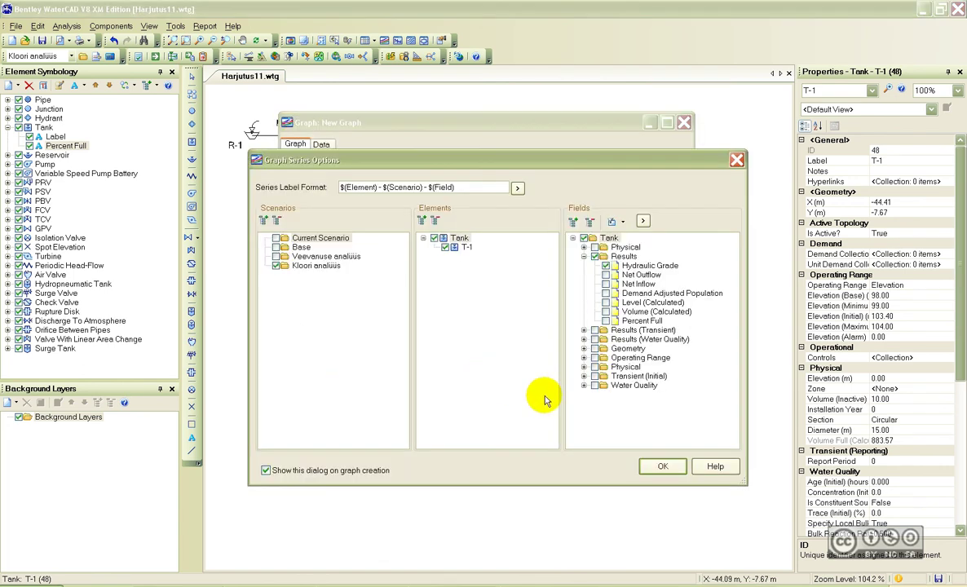
left_click(584, 339)
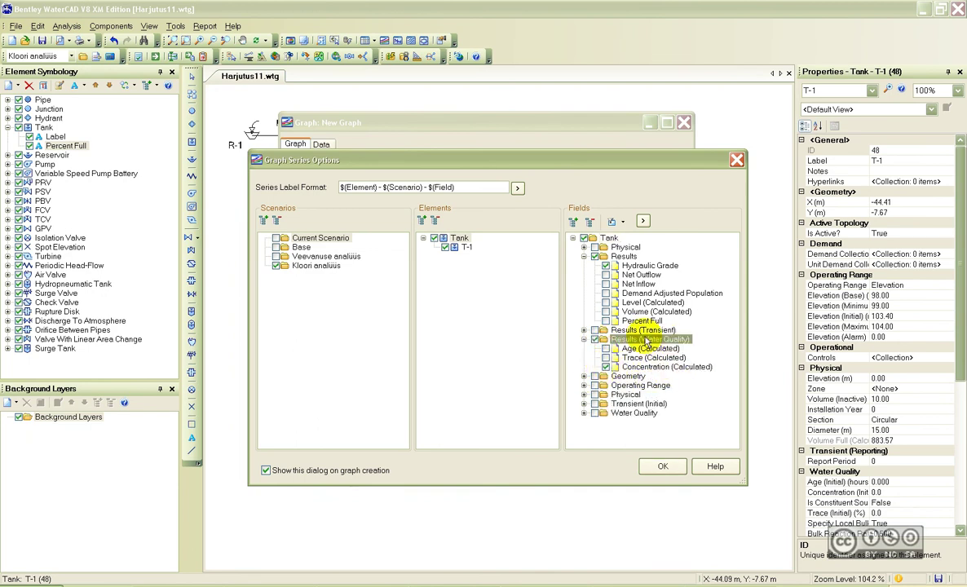
left_click(606, 266)
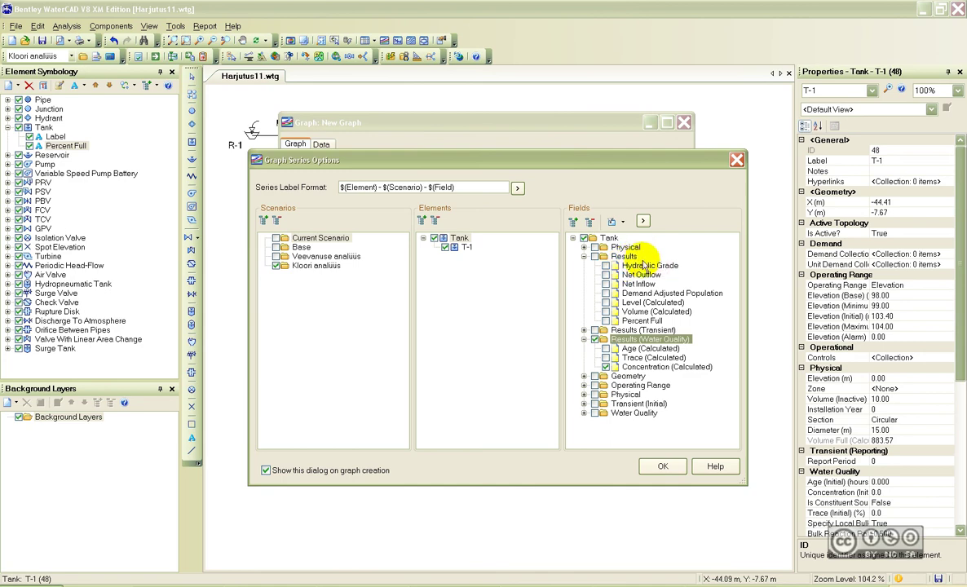
left_click(663, 468)
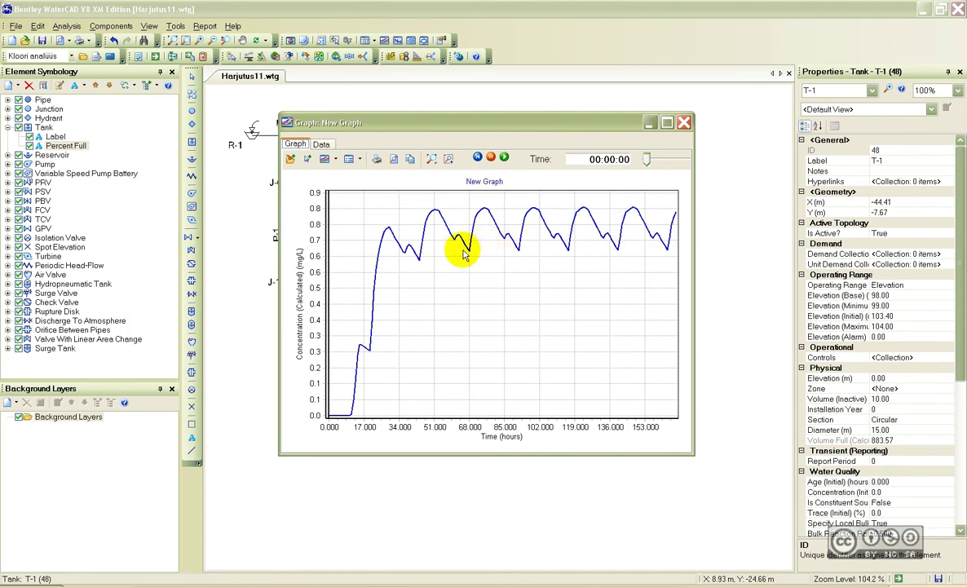
left_click_drag(504, 130, 511, 129)
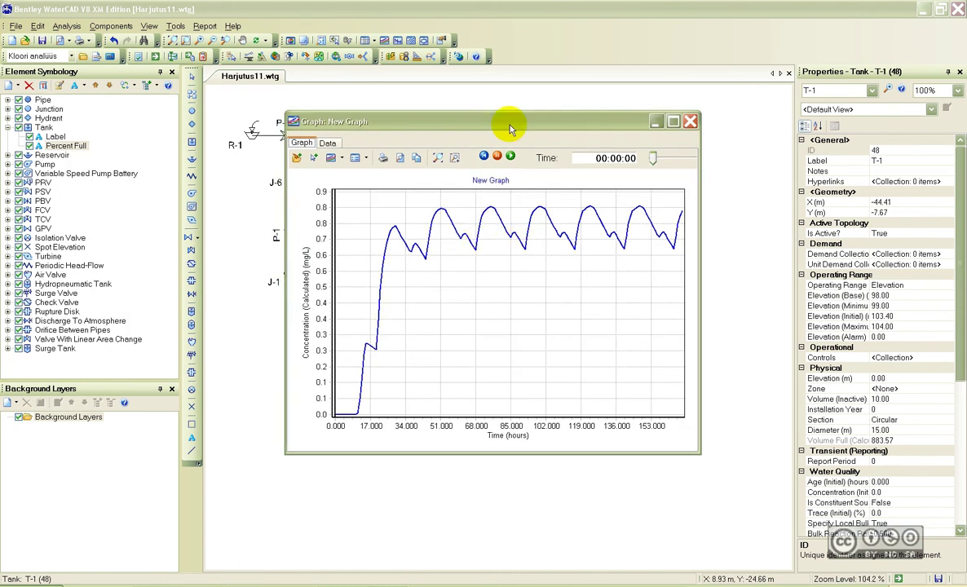